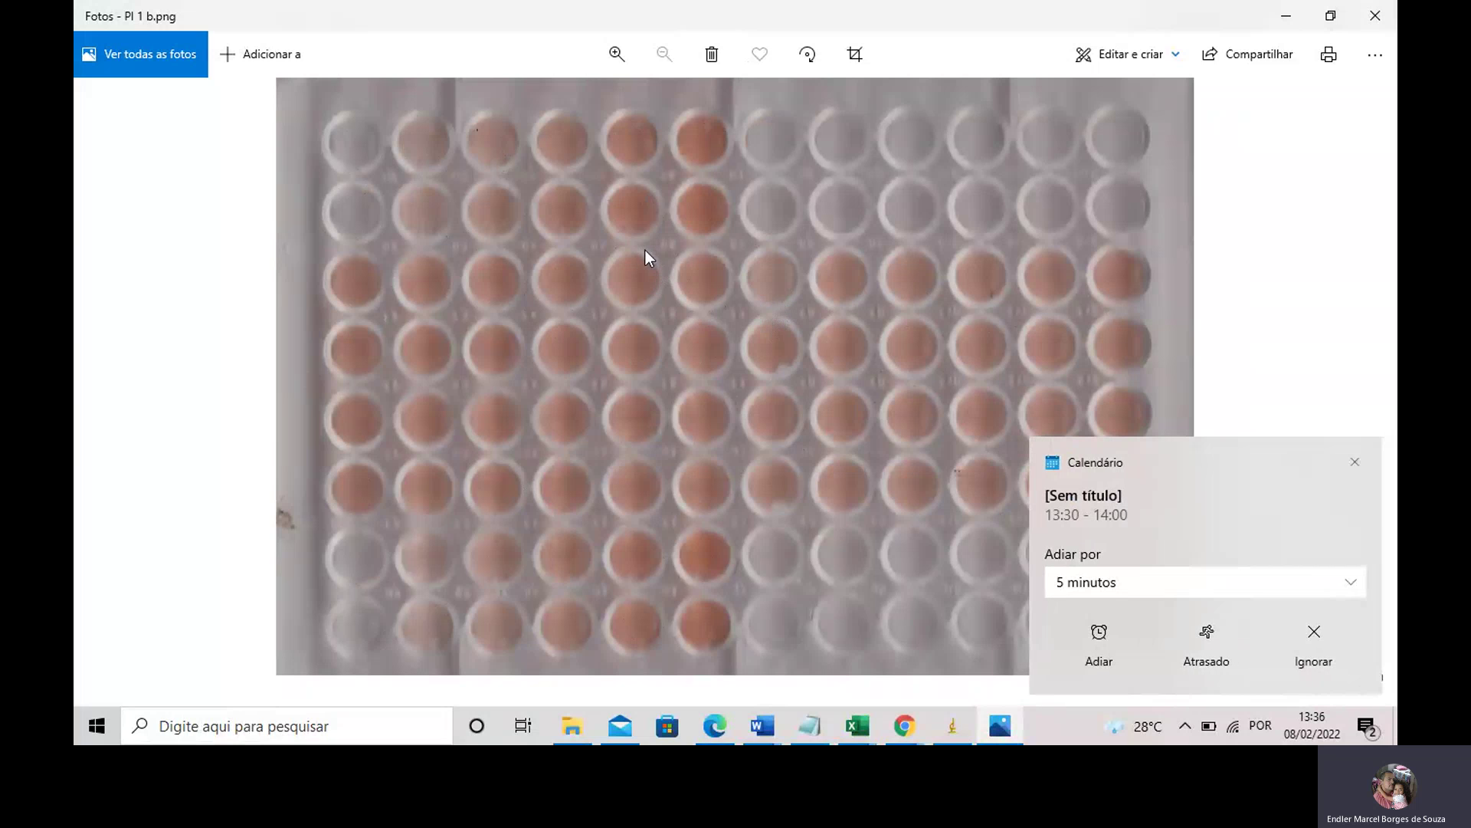
- Dismiss the calendar reminder and examine the gallic, PI 1 b and spreadsheet RGB files in the YouTube 2 folder, returning to the plate photo
{"action": "left_click", "coordinate": [1357, 460]}
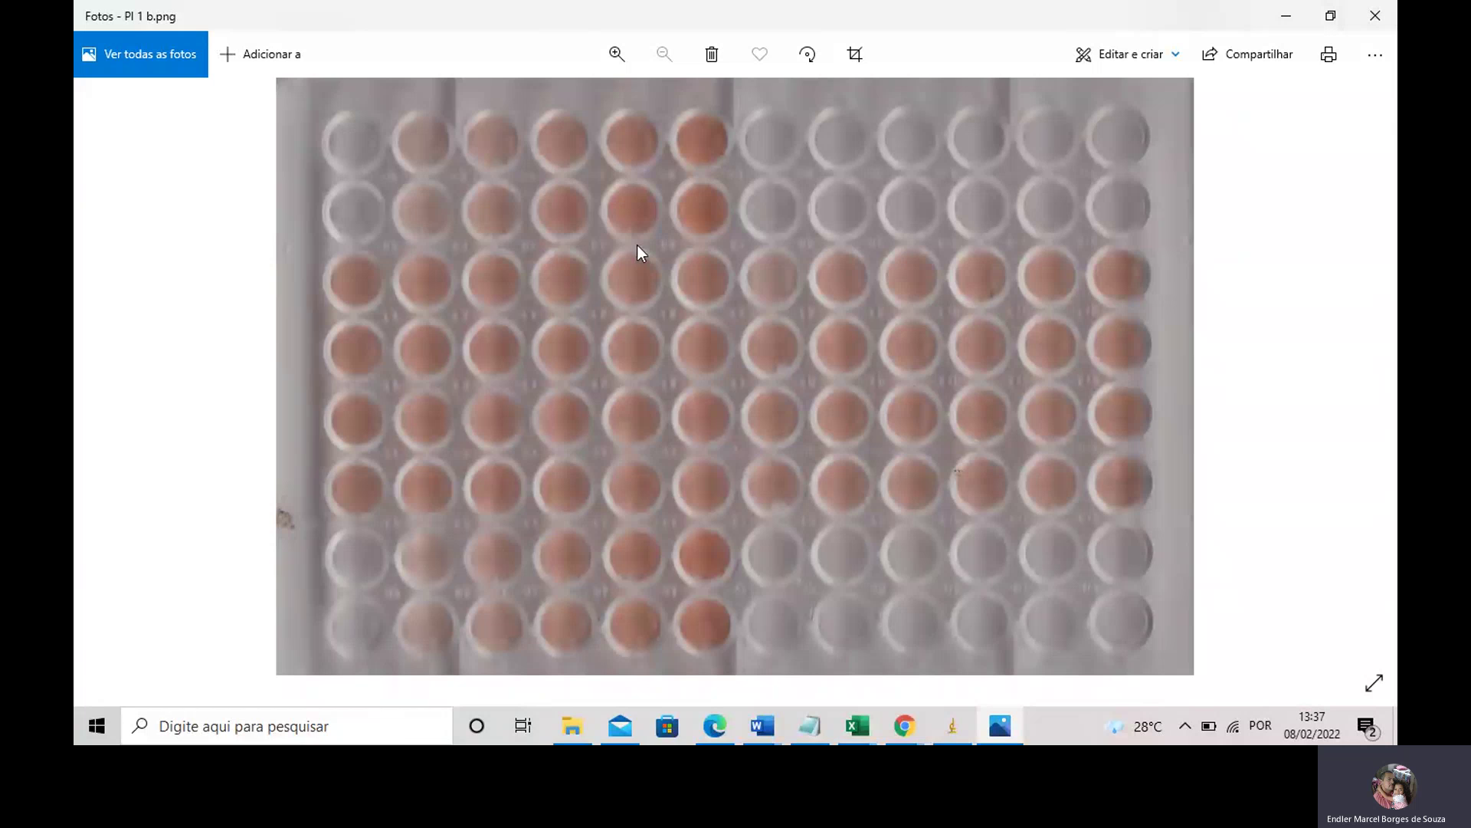
{"action": "left_click", "coordinate": [587, 722]}
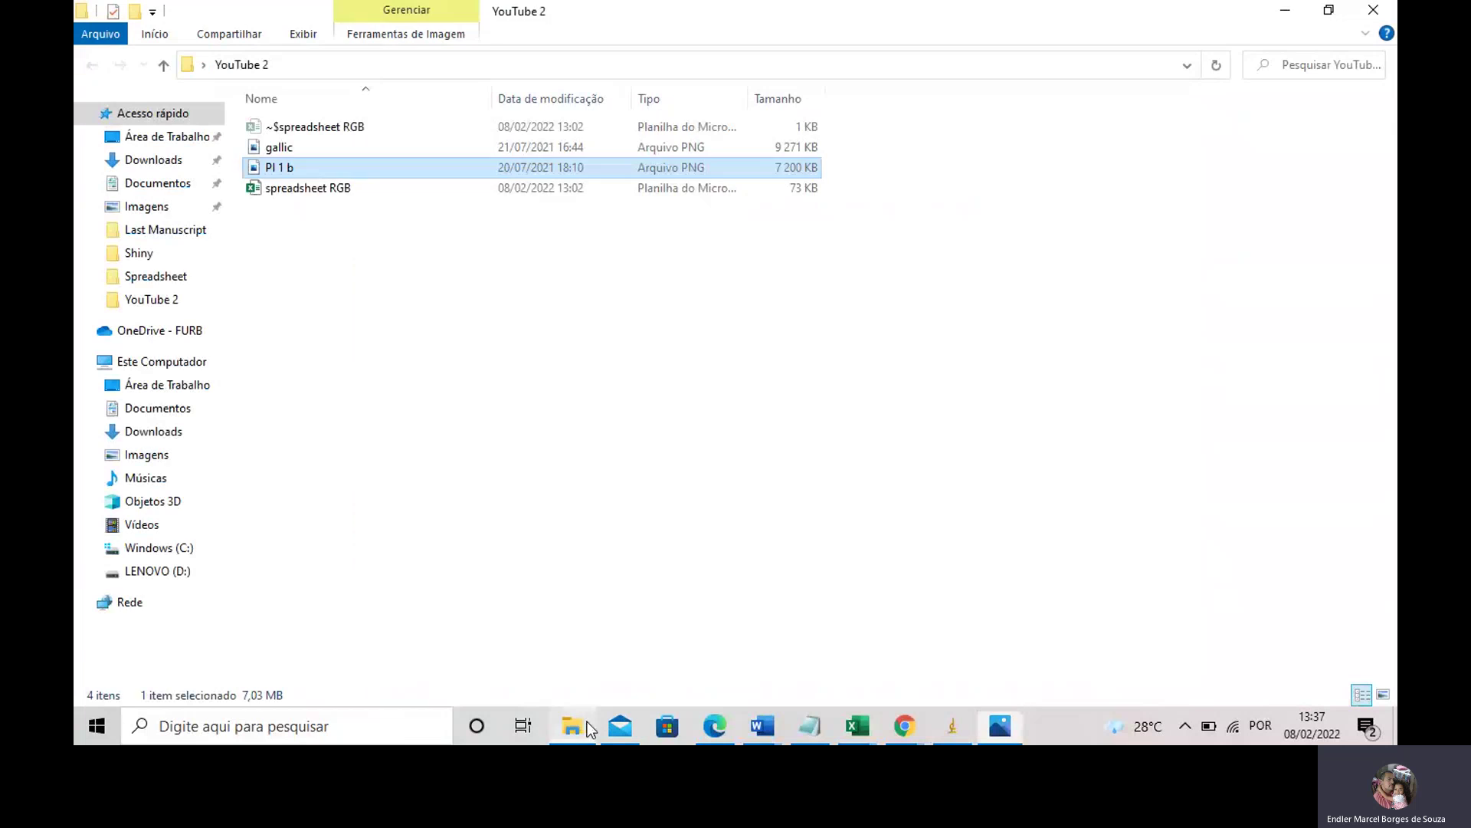
{"action": "left_click", "coordinate": [311, 189]}
{"action": "left_click", "coordinate": [288, 168]}
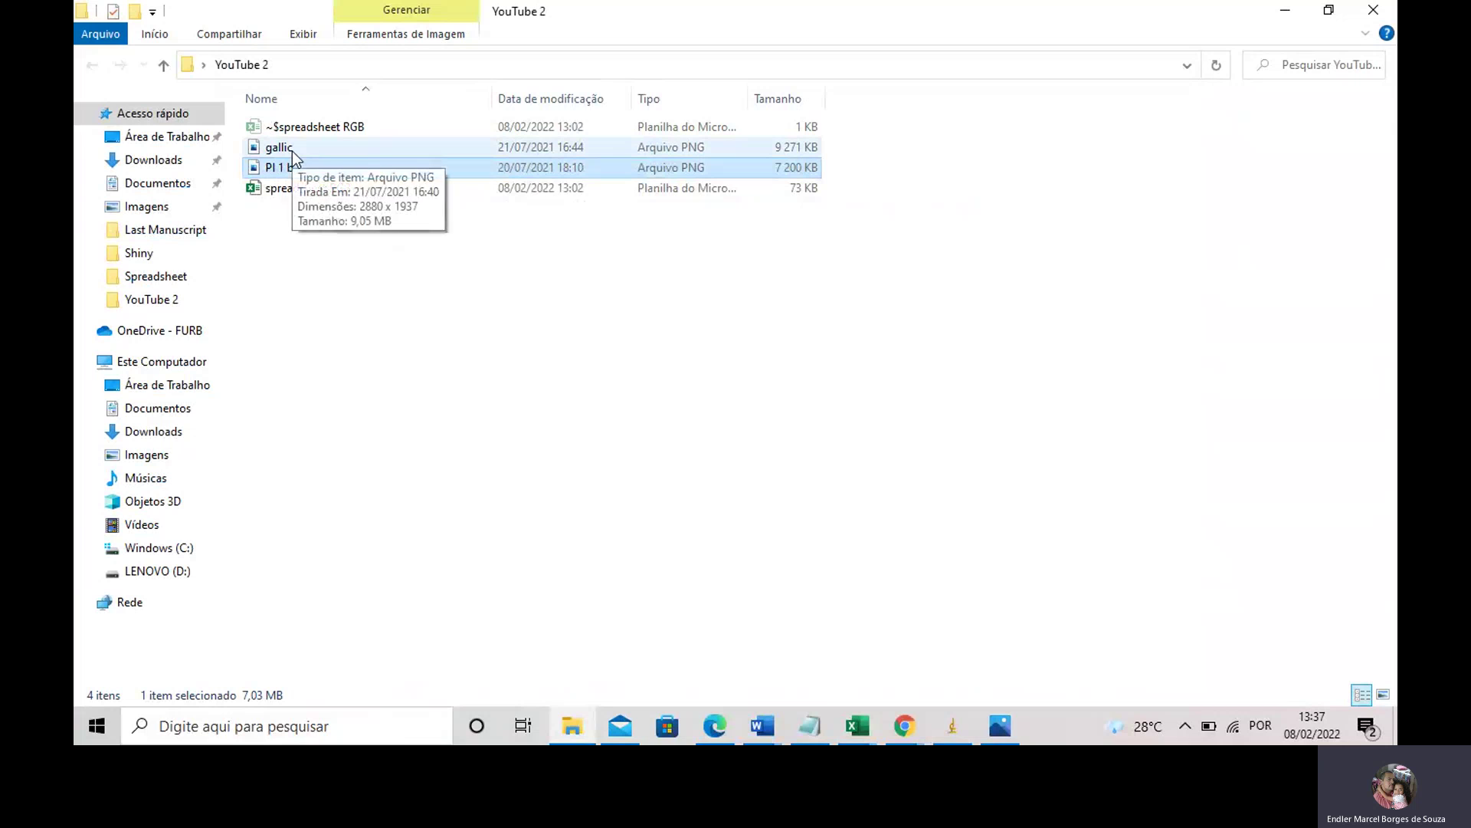
{"action": "left_click", "coordinate": [291, 153]}
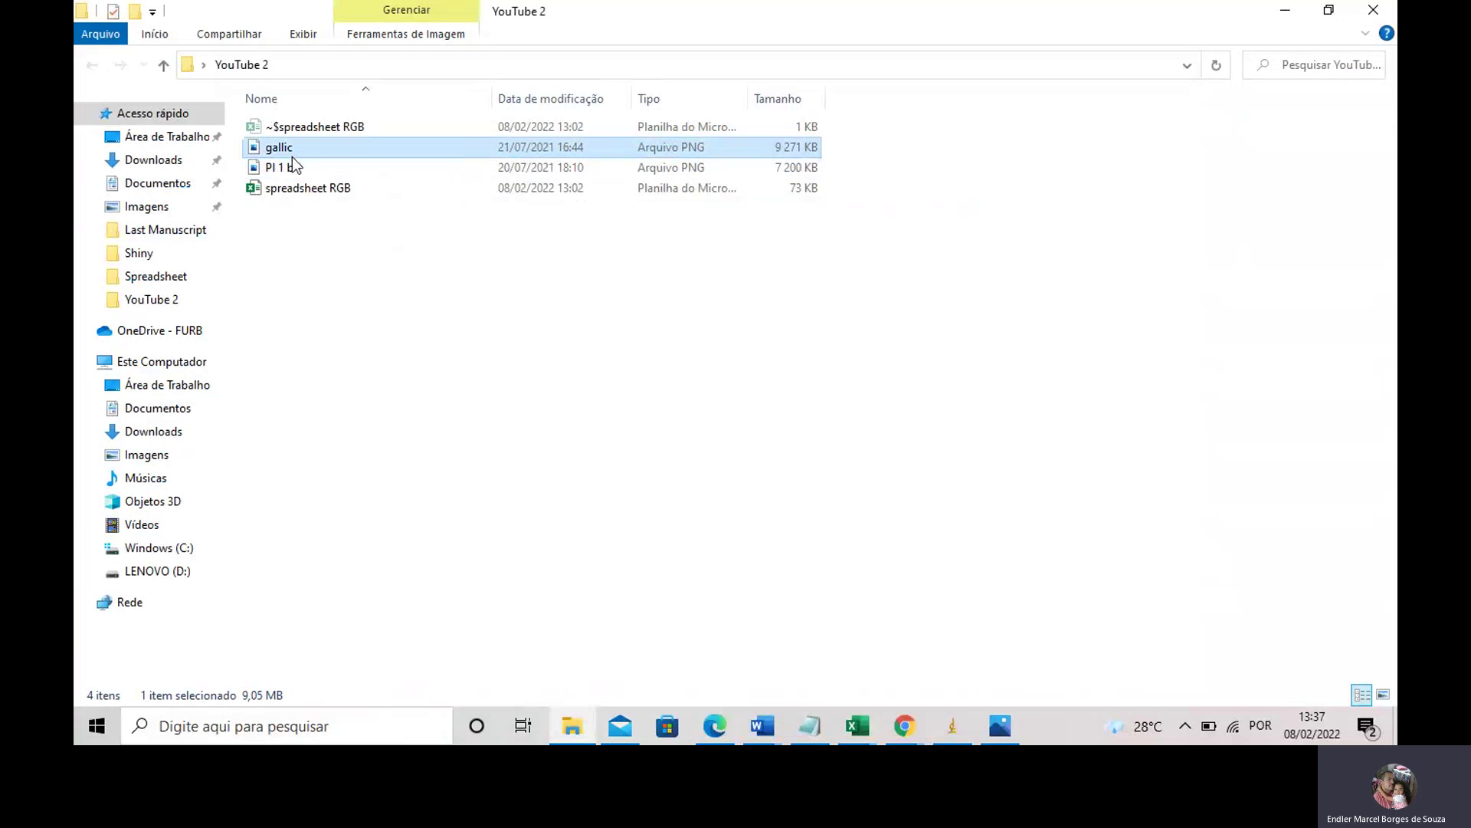
{"action": "left_click", "coordinate": [289, 170]}
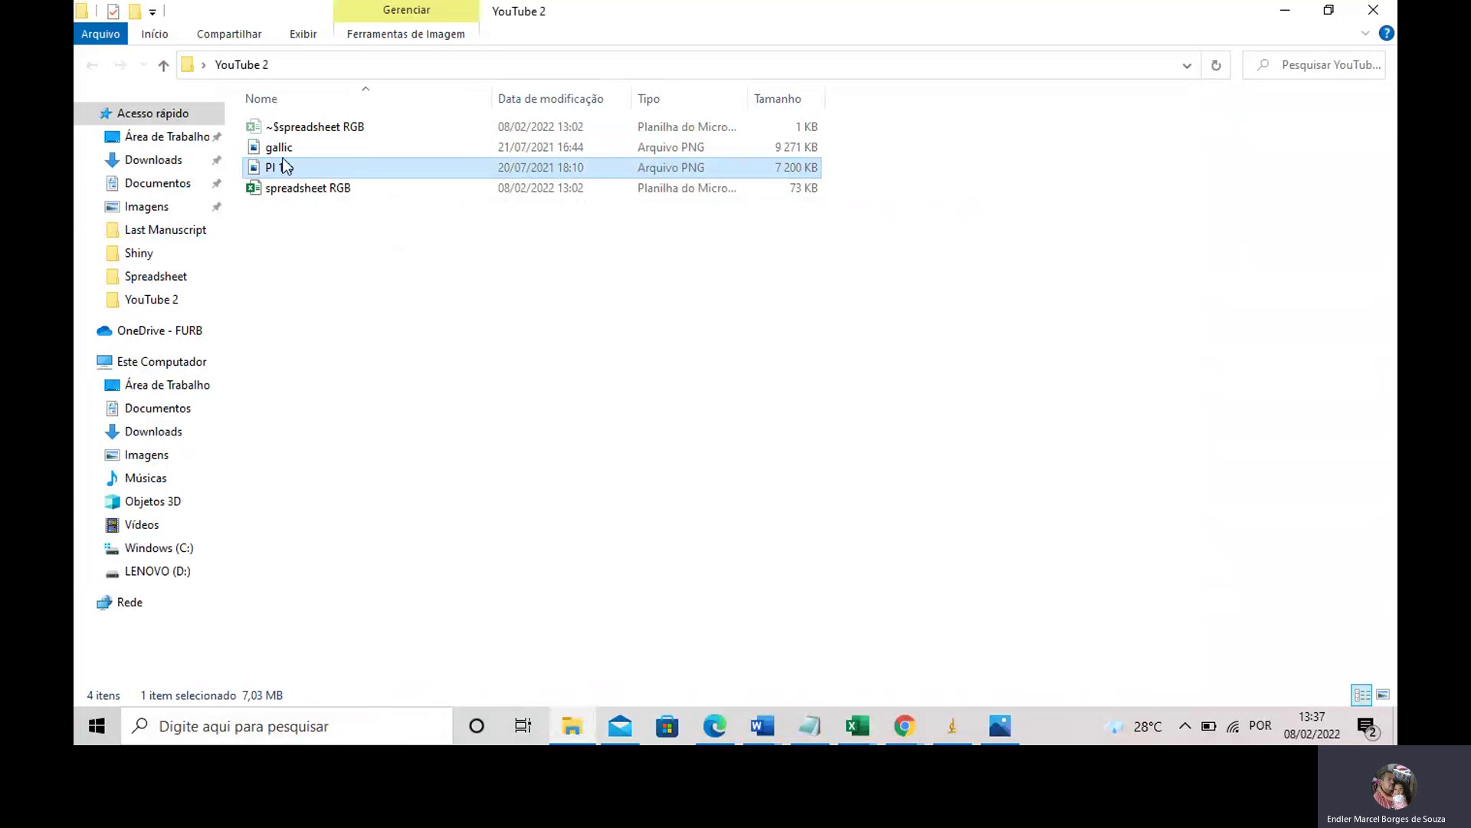
{"action": "left_click", "coordinate": [284, 151]}
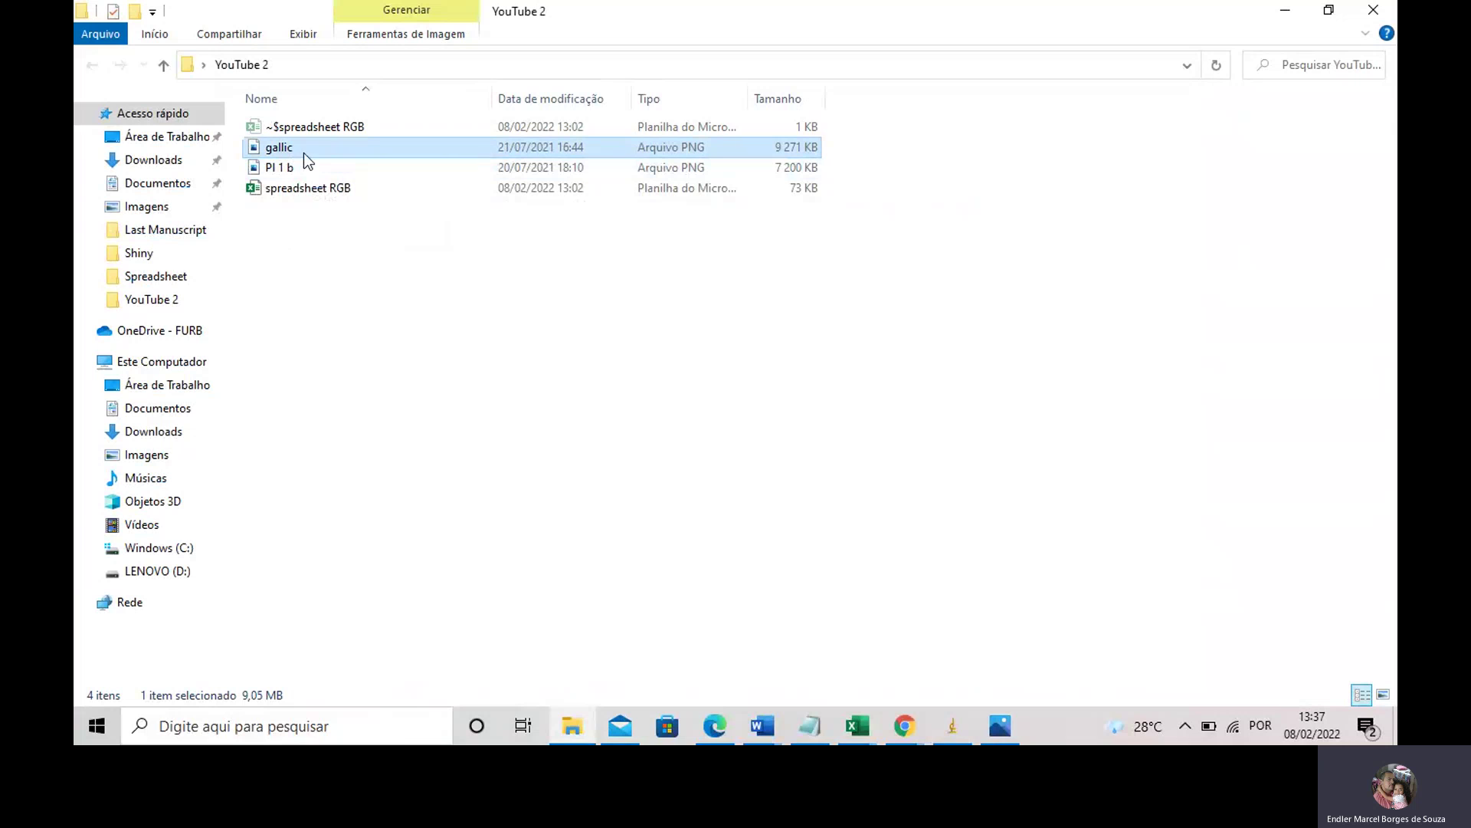
{"action": "left_click", "coordinate": [305, 221]}
{"action": "left_click", "coordinate": [300, 198]}
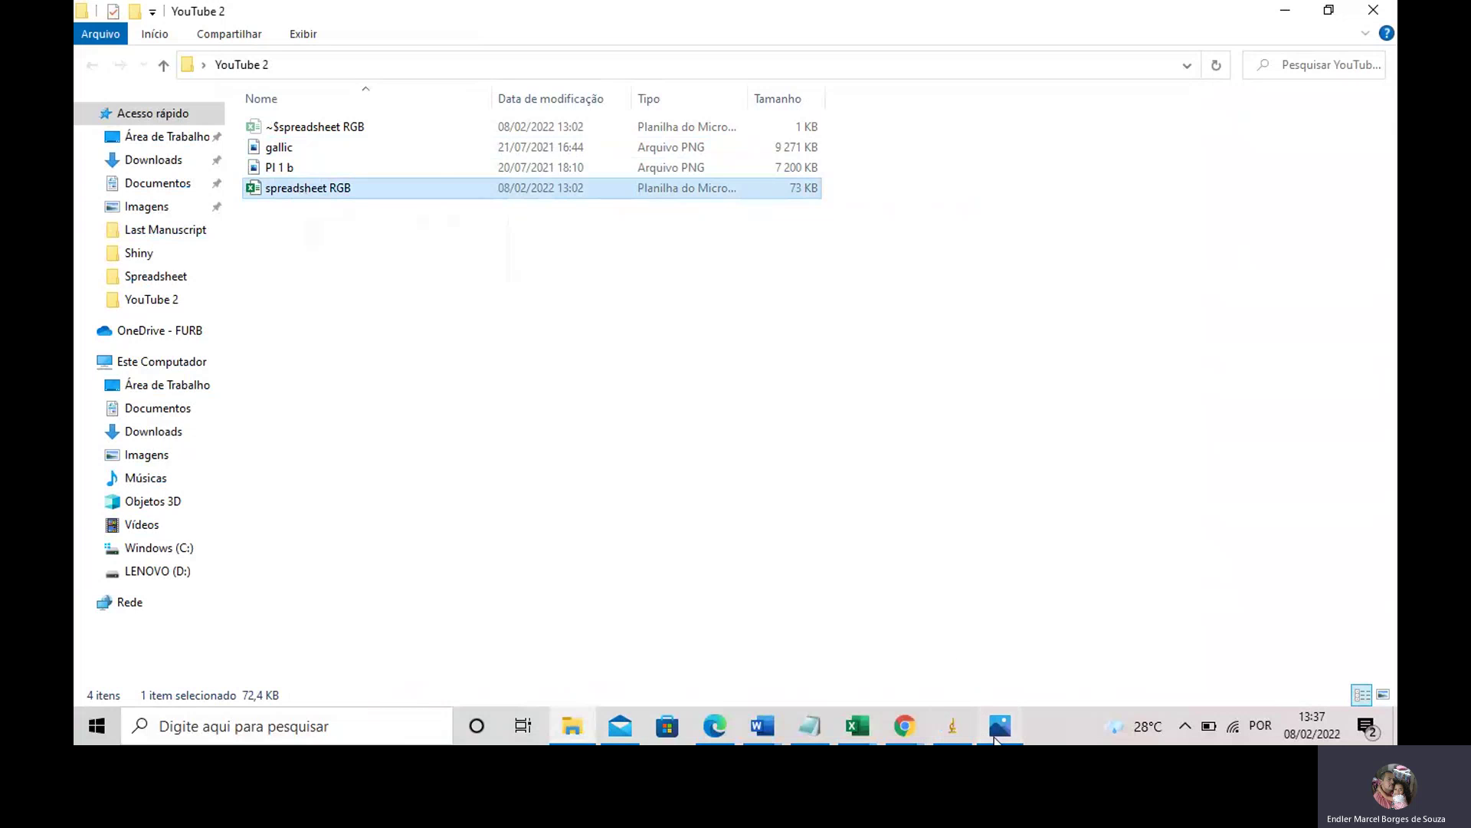
{"action": "left_click", "coordinate": [995, 737]}
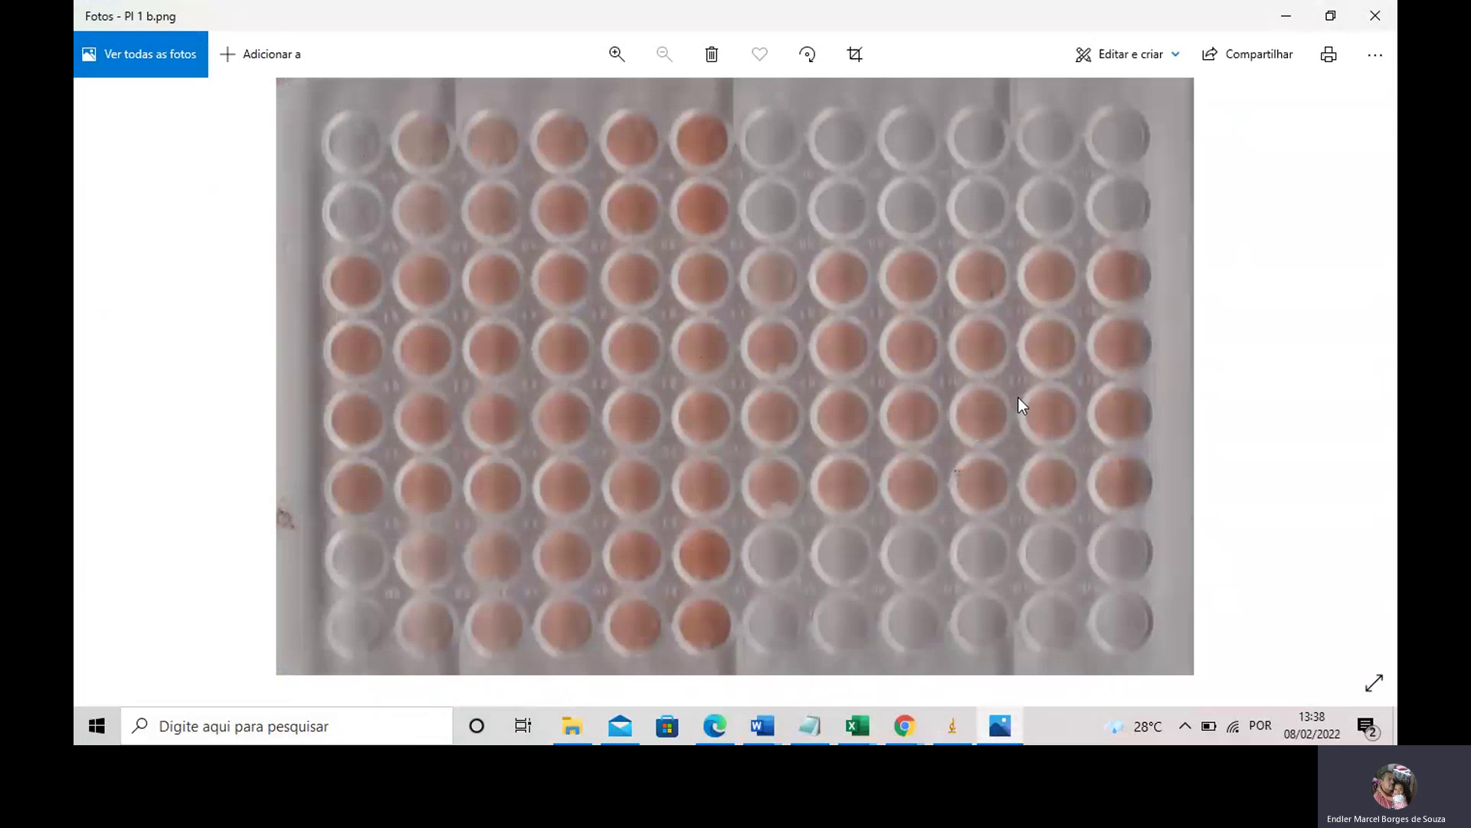
- Switch to Chrome and open the Download page of the ImageJ website
{"action": "left_click", "coordinate": [952, 734]}
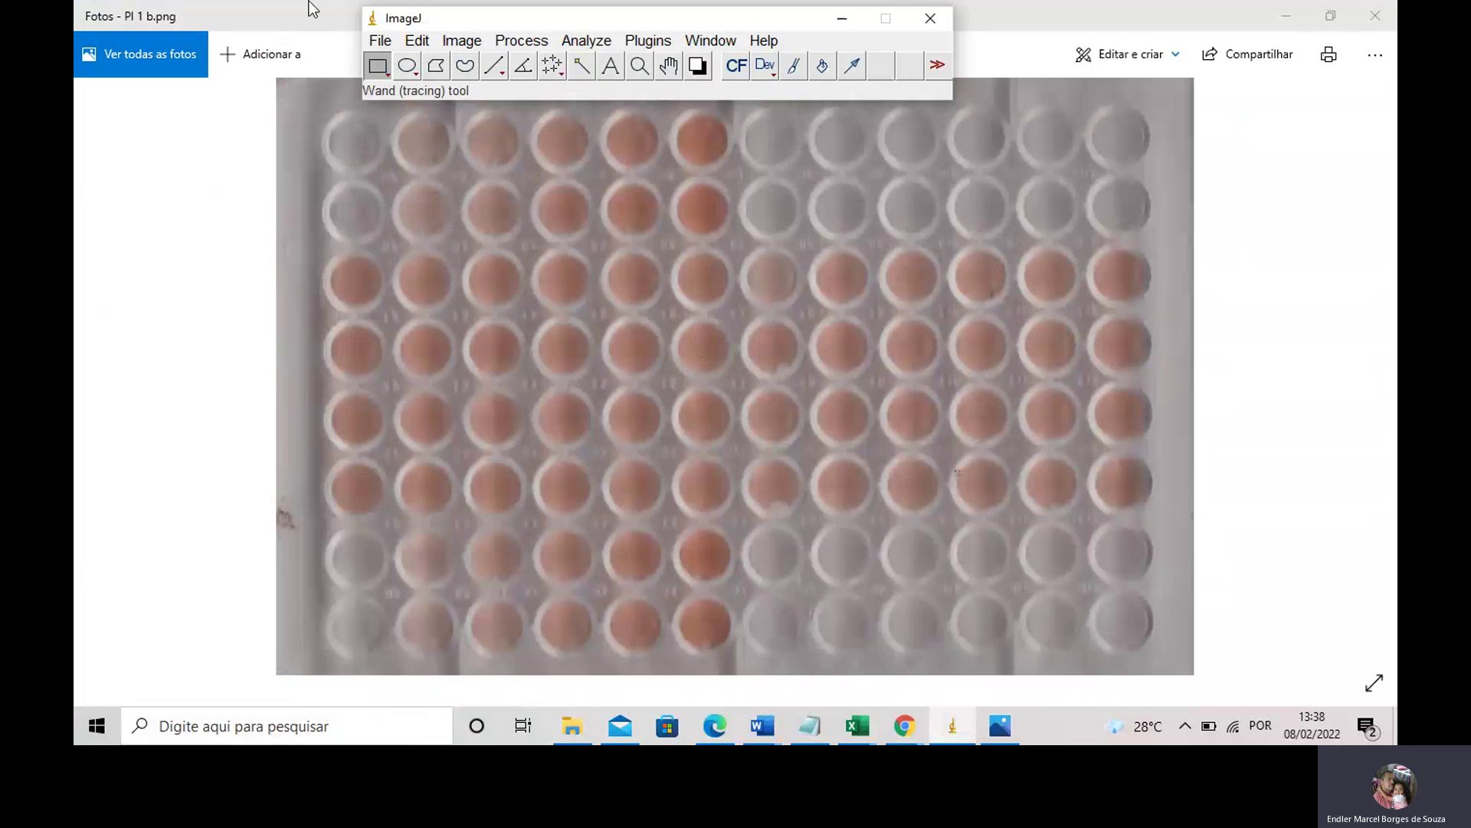
{"action": "left_click", "coordinate": [907, 729]}
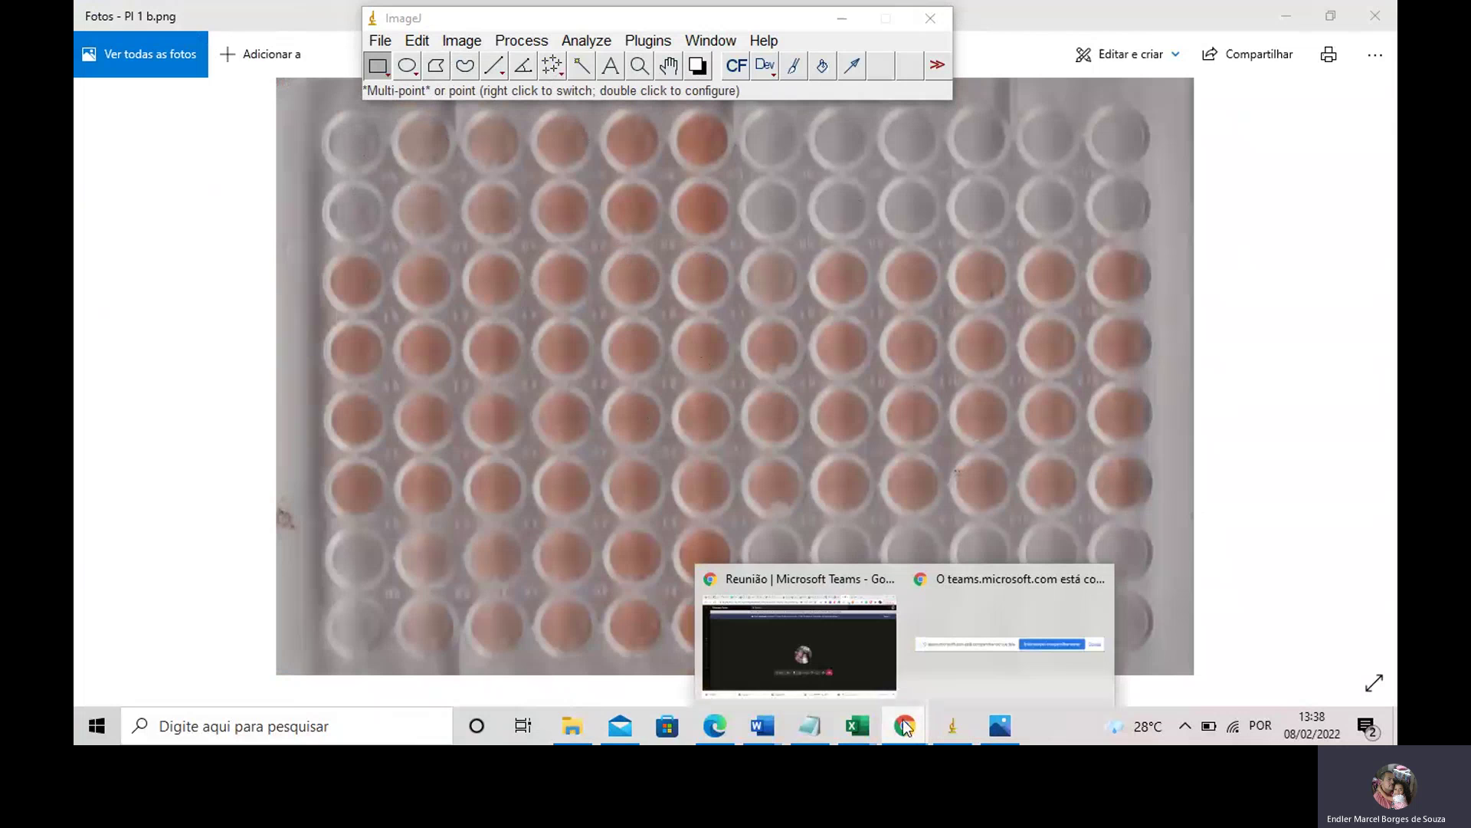
{"action": "left_click", "coordinate": [842, 640]}
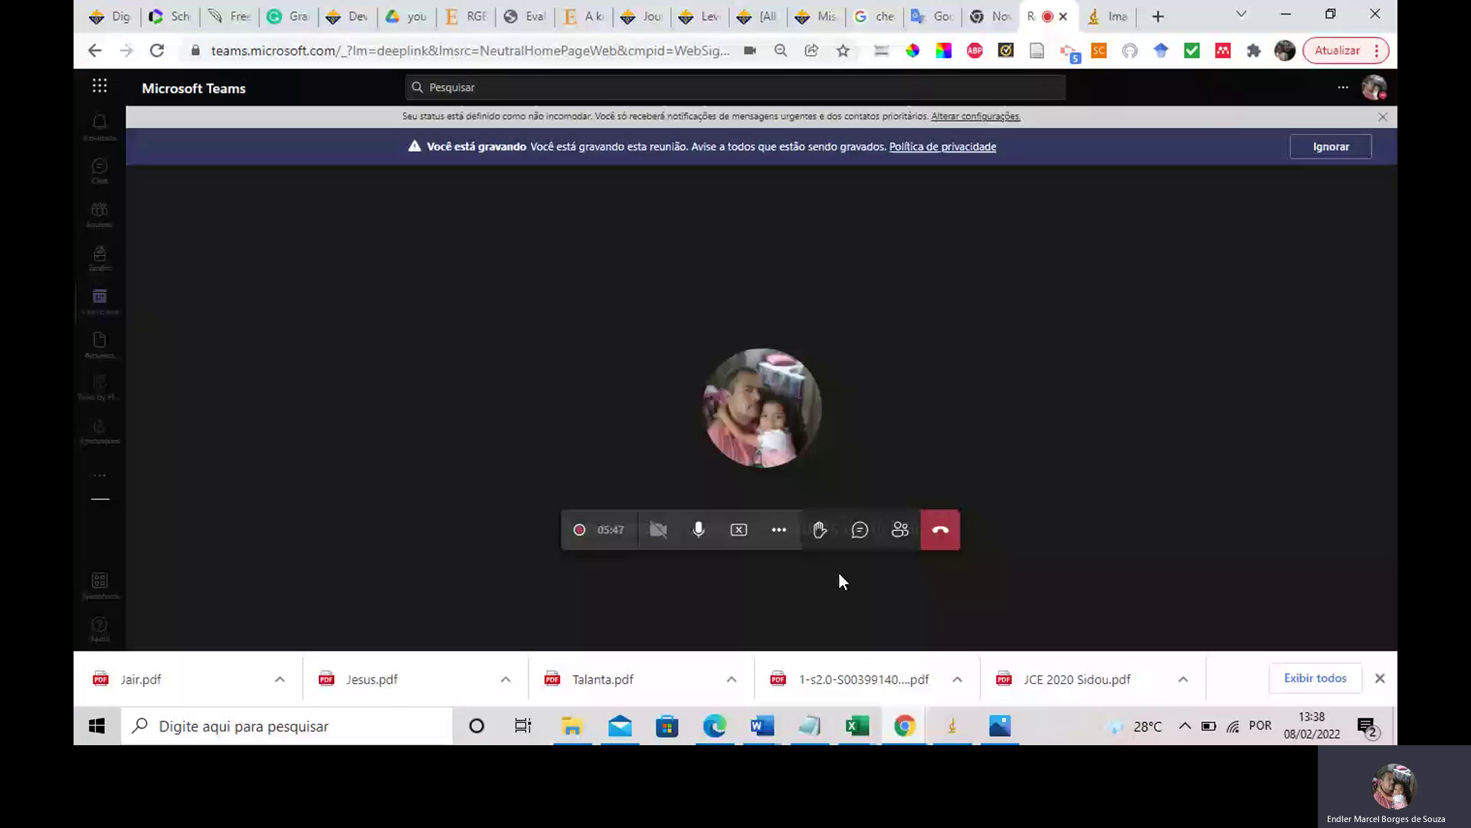
{"action": "key", "text": "ctrl+Tab"}
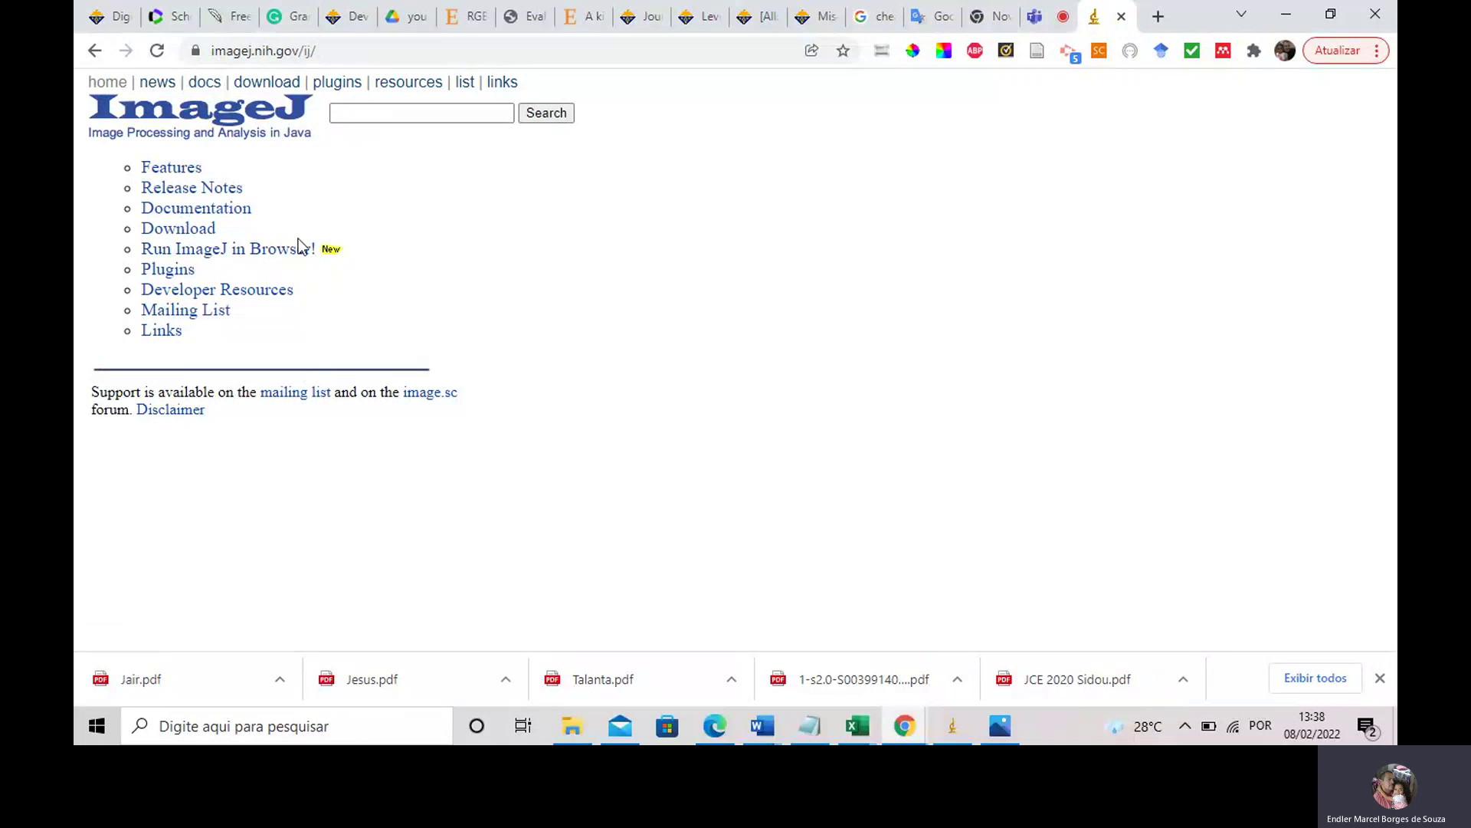
{"action": "left_click", "coordinate": [196, 237]}
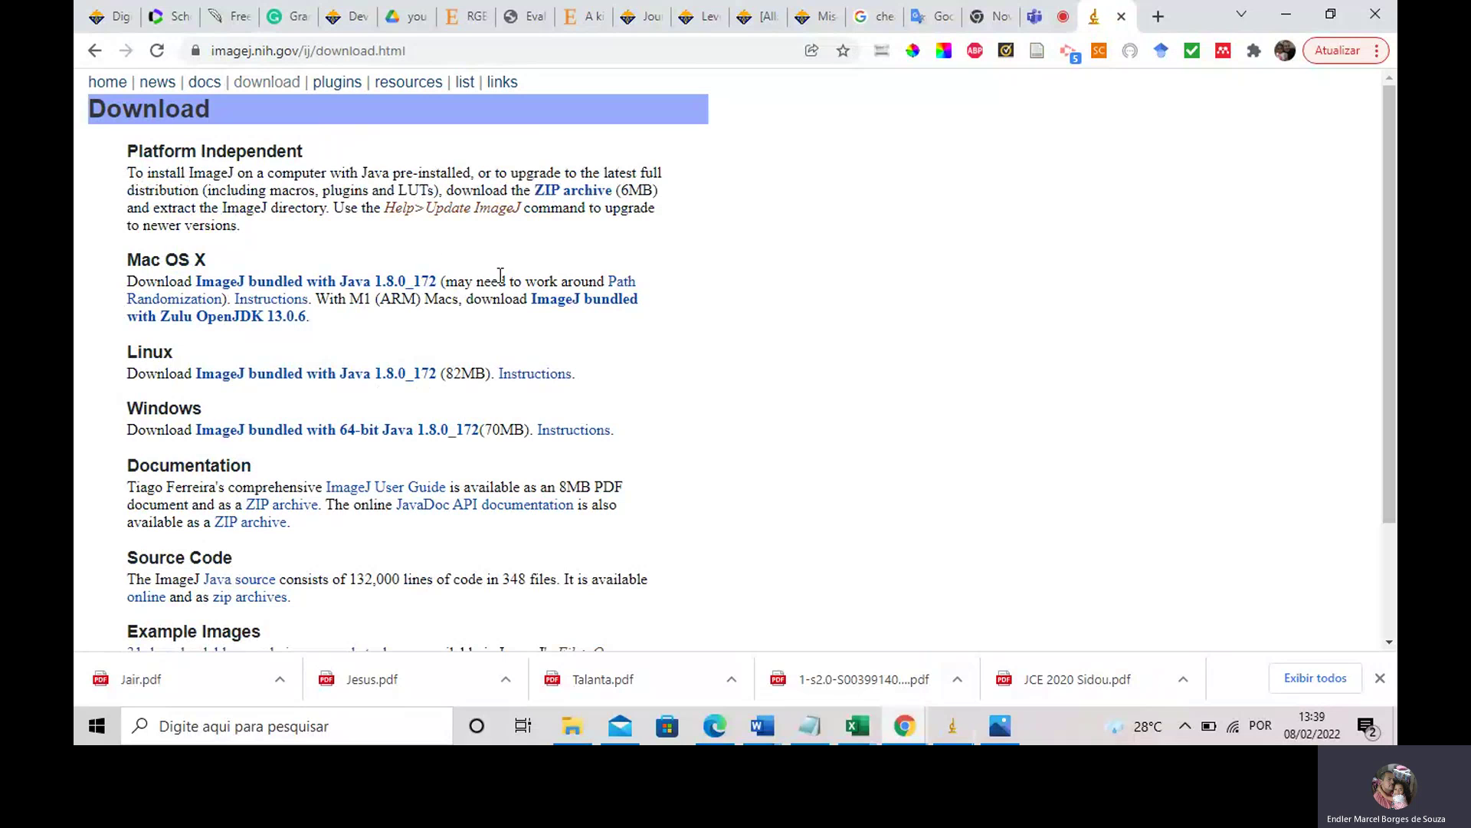
- Switch to ImageJ and open the image PI 1 b from the YouTube 2 folder on the desktop
{"action": "left_click", "coordinate": [953, 728]}
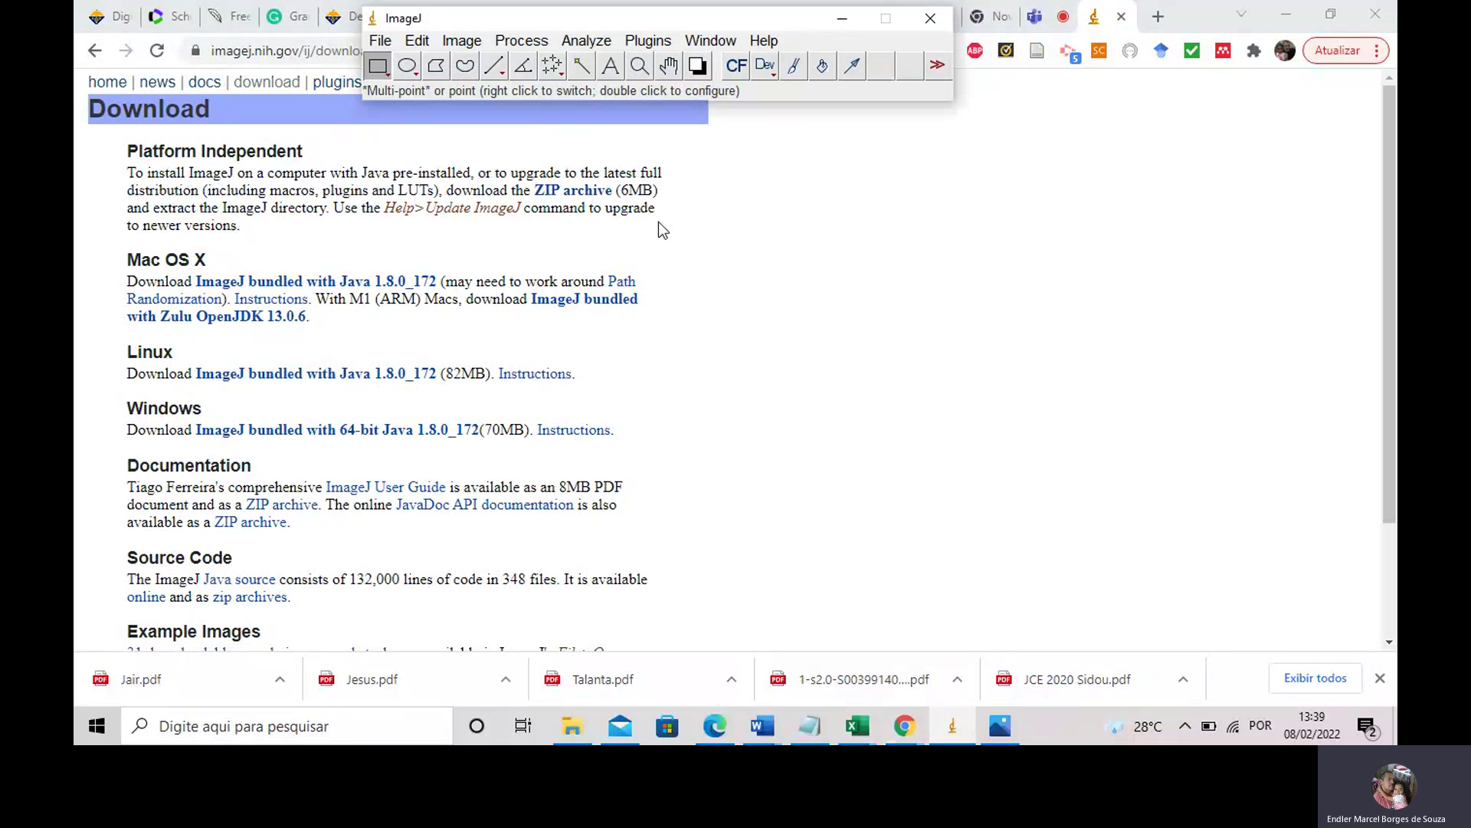
{"action": "left_click", "coordinate": [377, 46]}
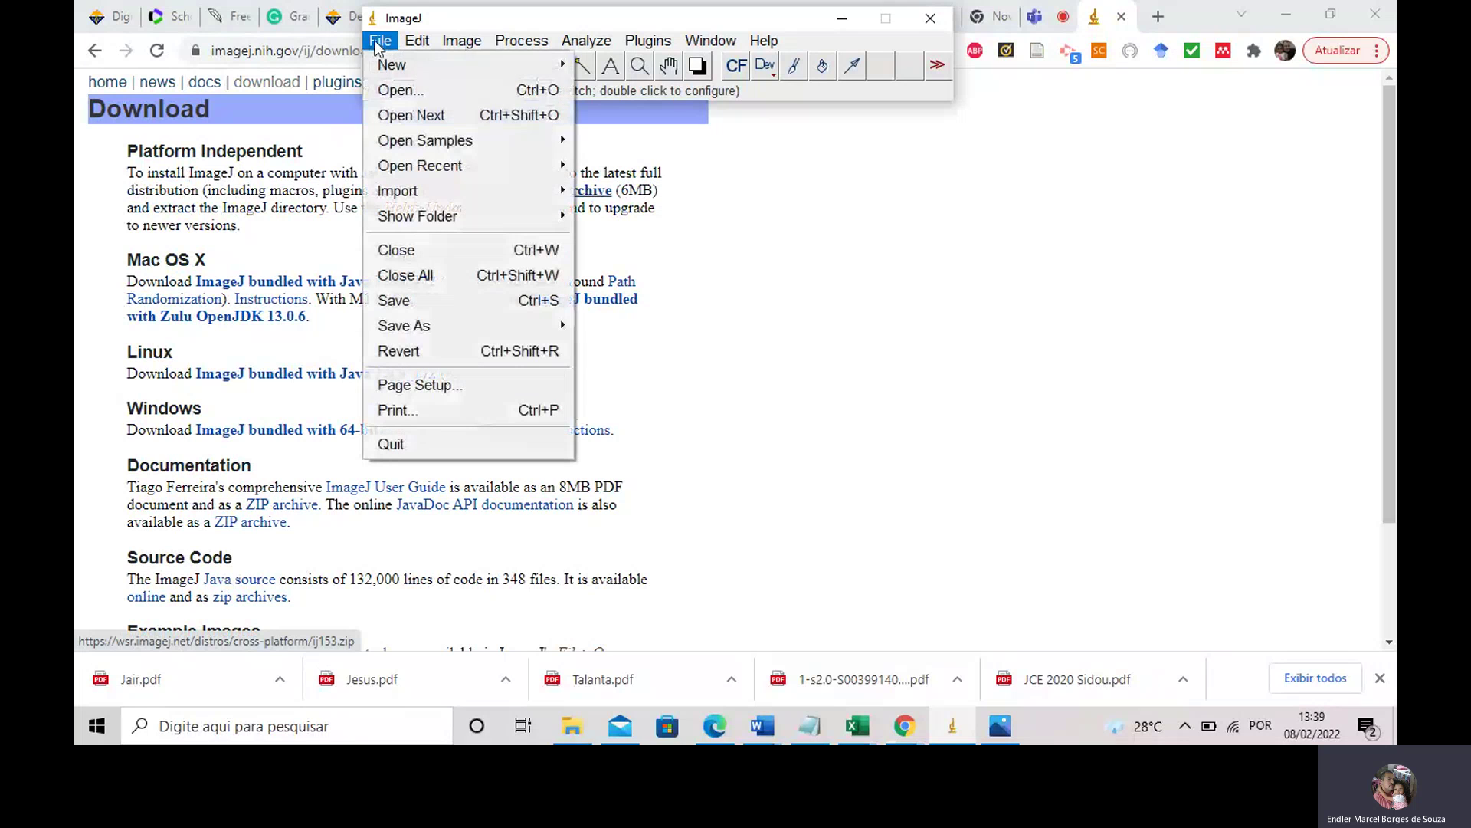
{"action": "left_click", "coordinate": [381, 91]}
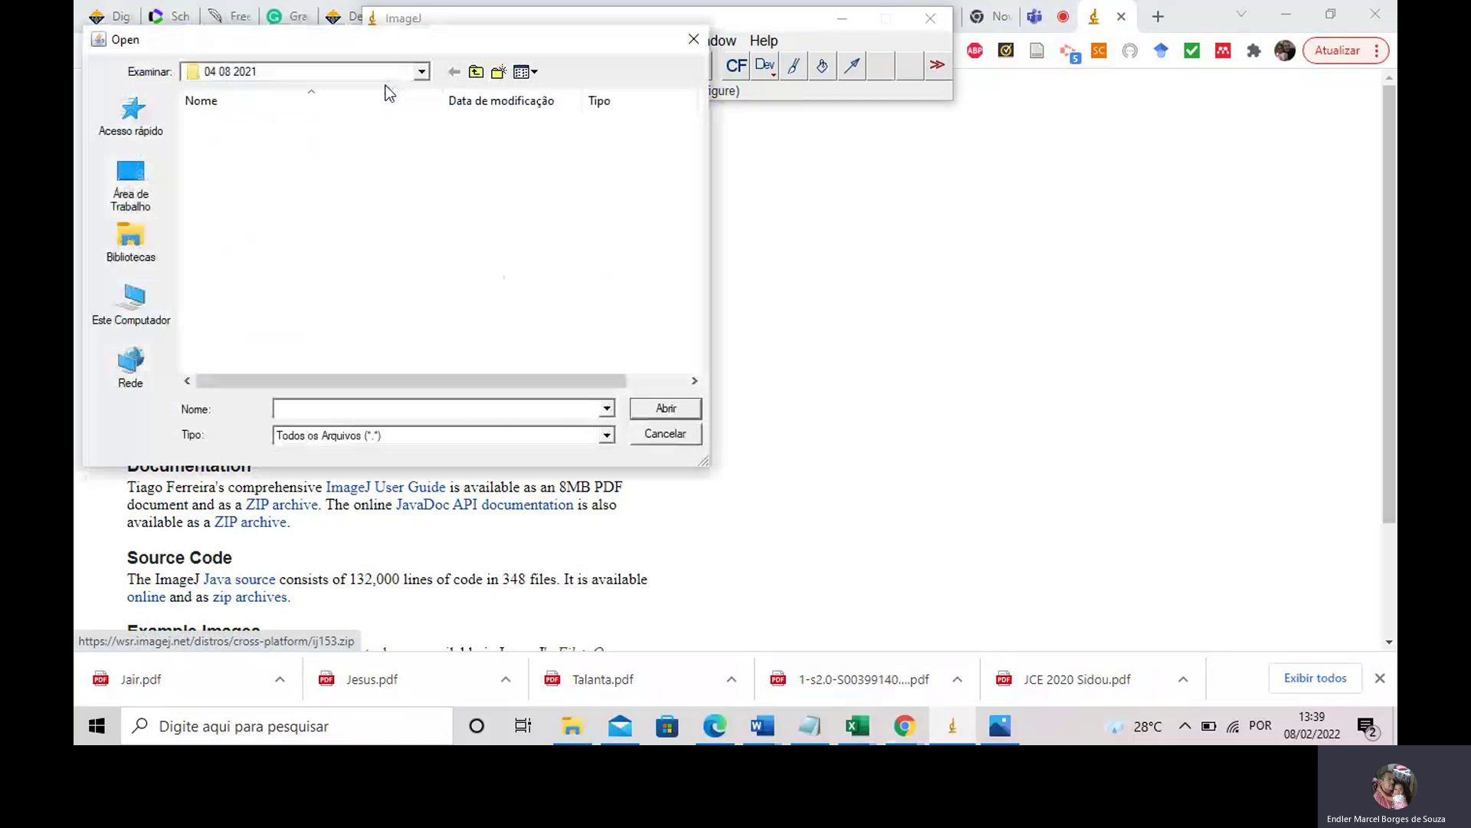
{"action": "left_click", "coordinate": [145, 182]}
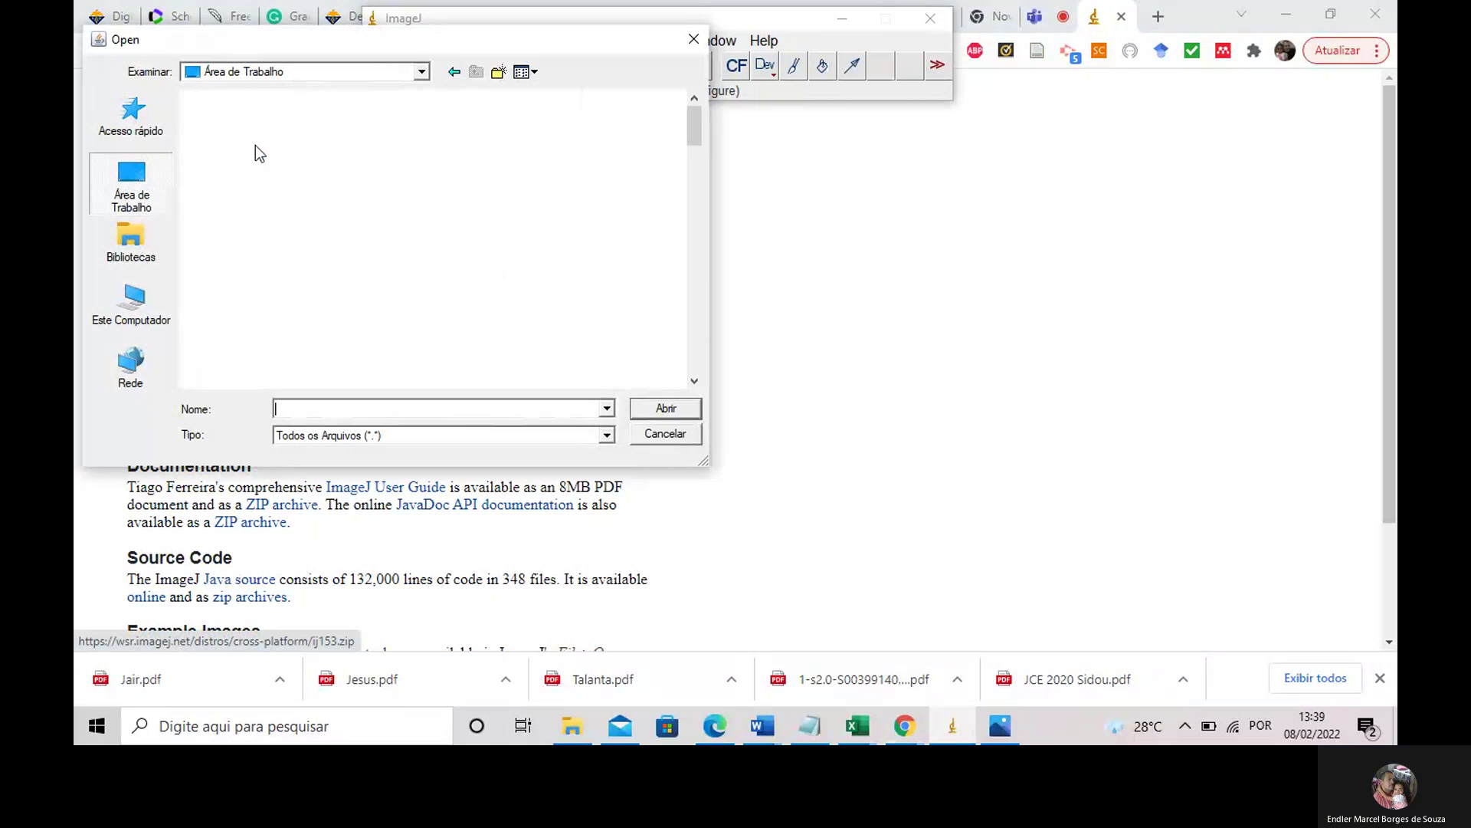
{"action": "scroll", "coordinate": [453, 164], "scroll_direction": "down", "scroll_amount": 3}
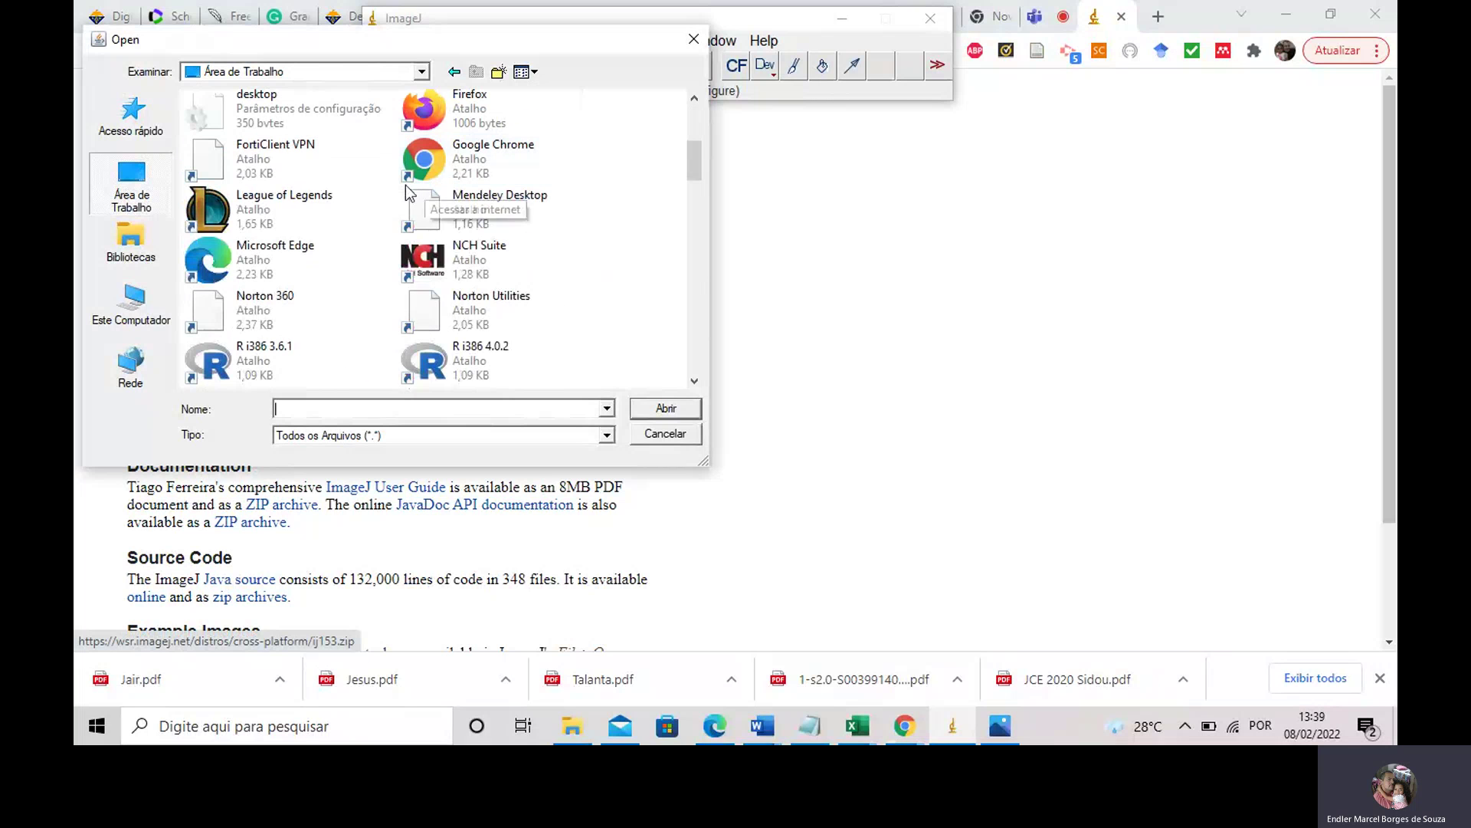
{"action": "left_click", "coordinate": [454, 167]}
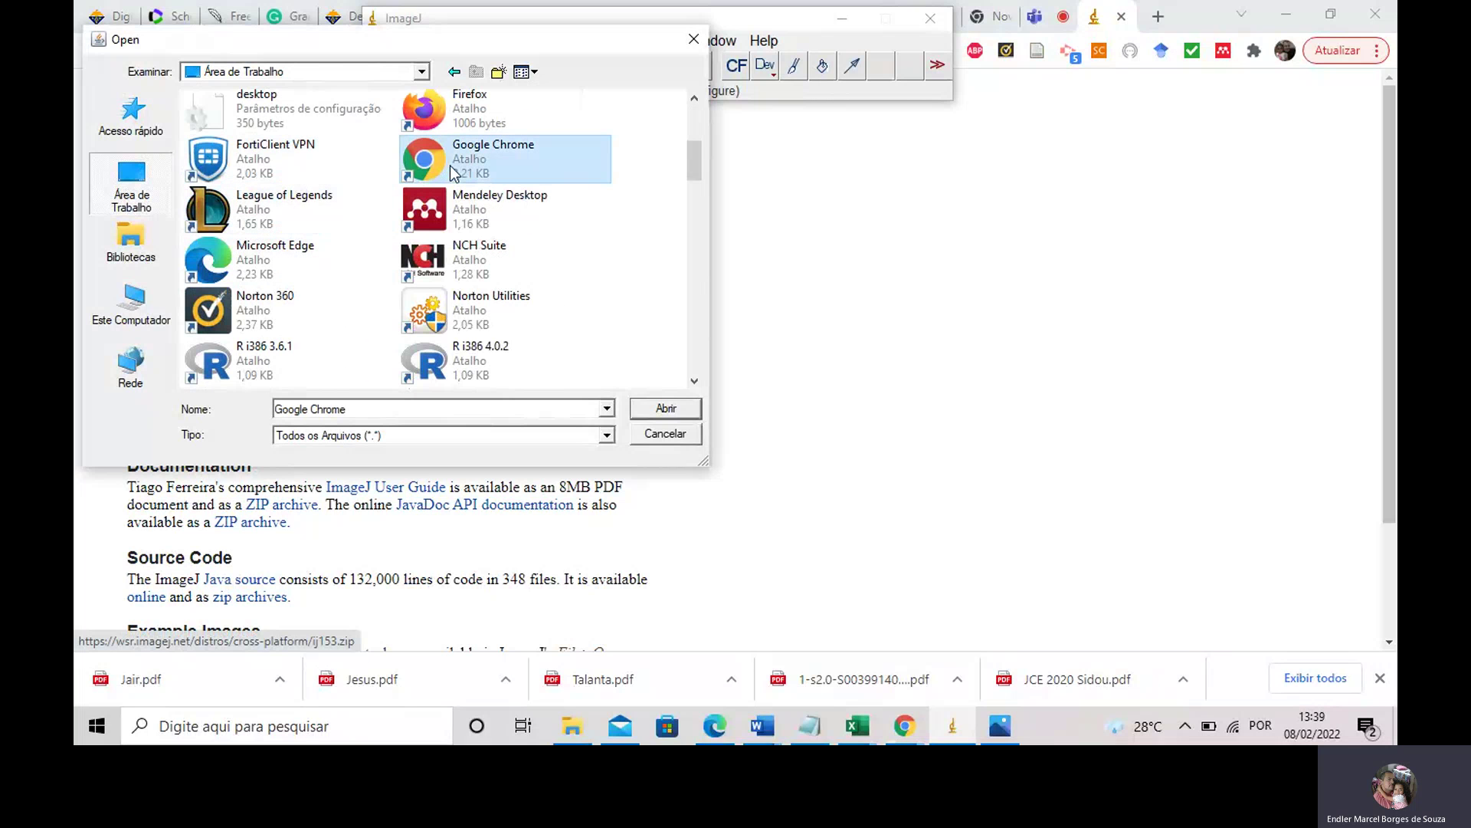
{"action": "scroll", "coordinate": [454, 167], "scroll_direction": "up", "scroll_amount": 3}
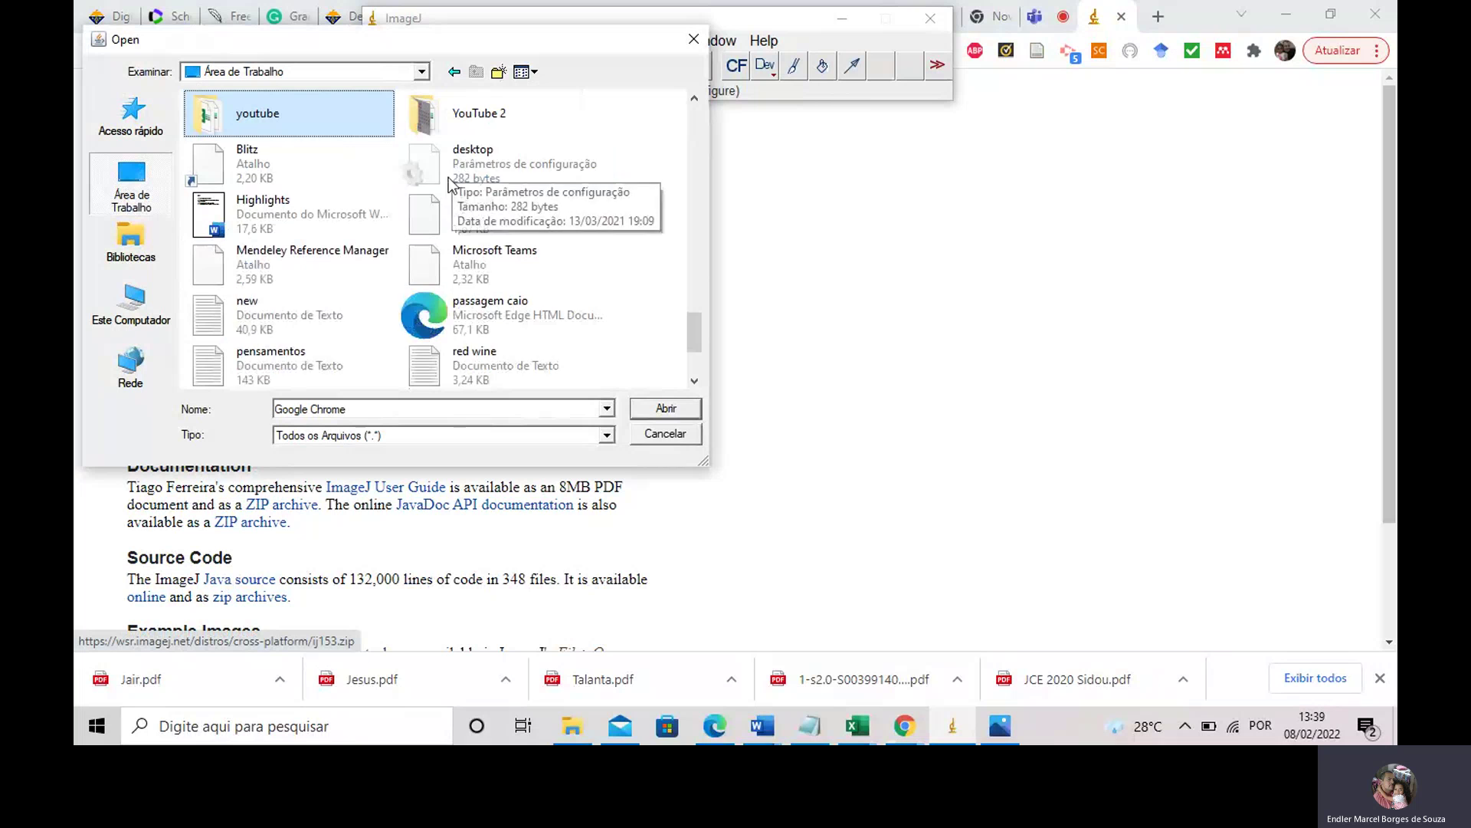
{"action": "double_click", "coordinate": [484, 121]}
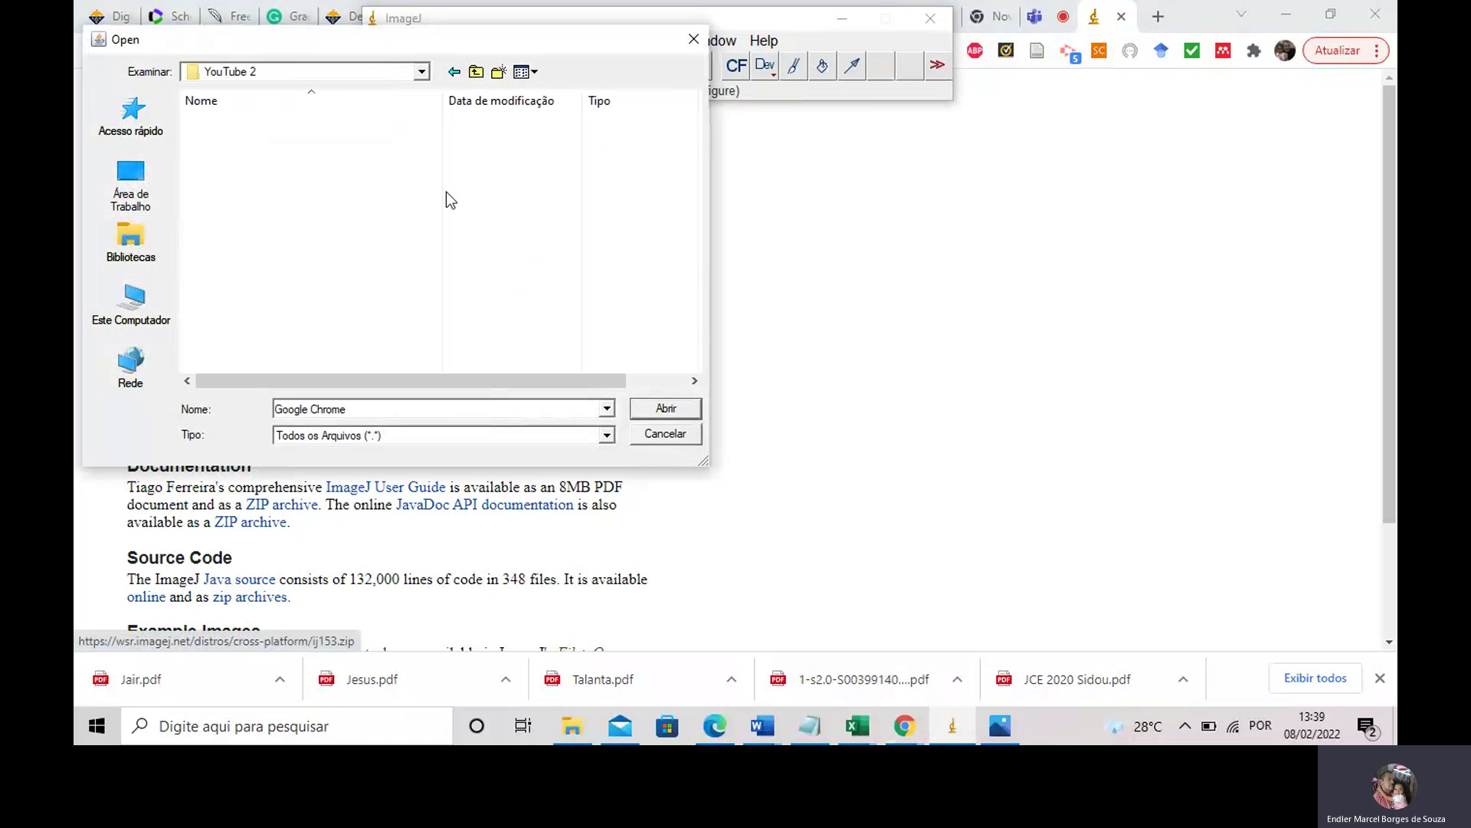
{"action": "left_click", "coordinate": [227, 158]}
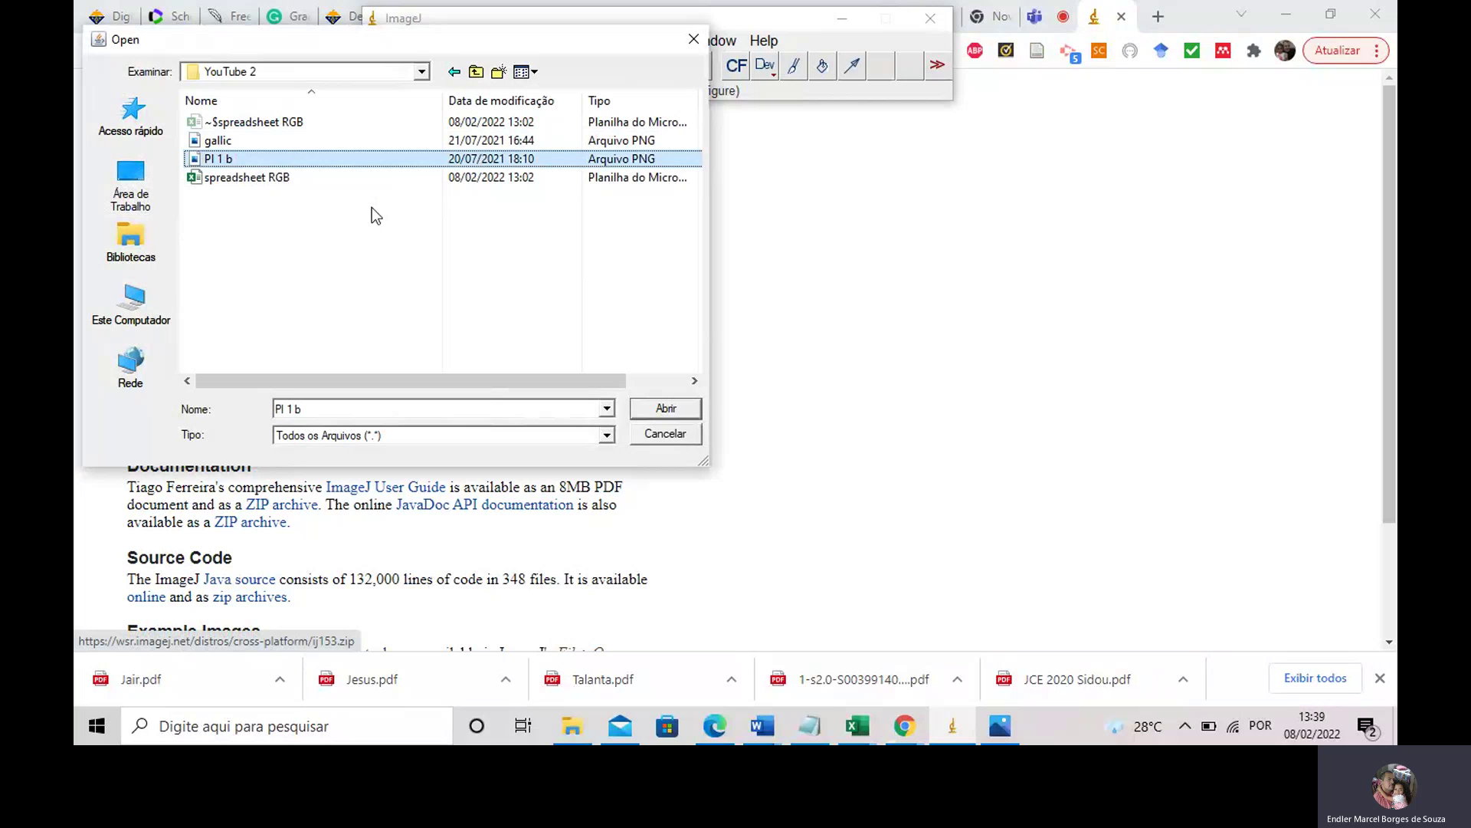
{"action": "left_click", "coordinate": [672, 411]}
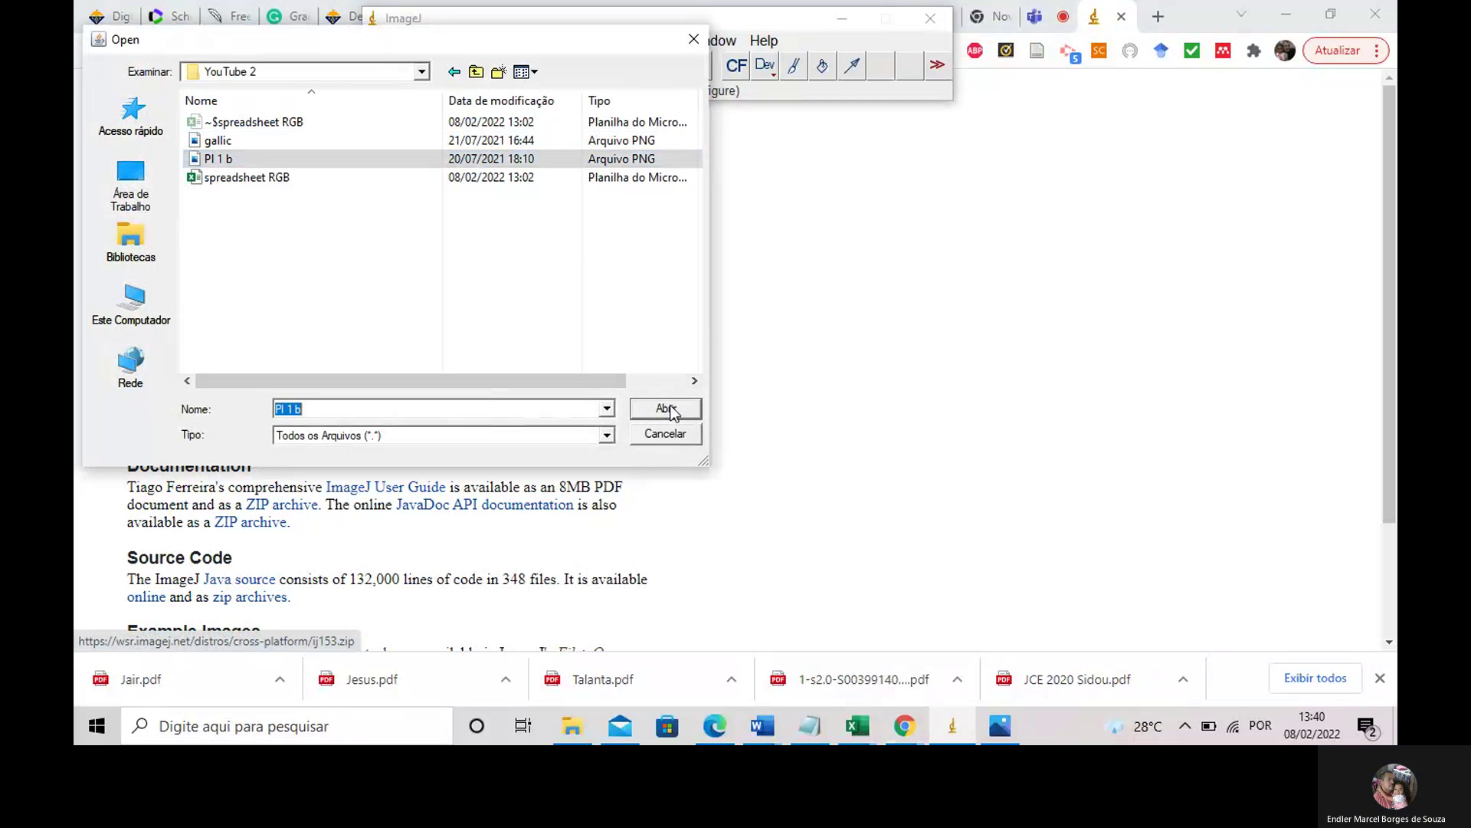
{"action": "left_click", "coordinate": [672, 411]}
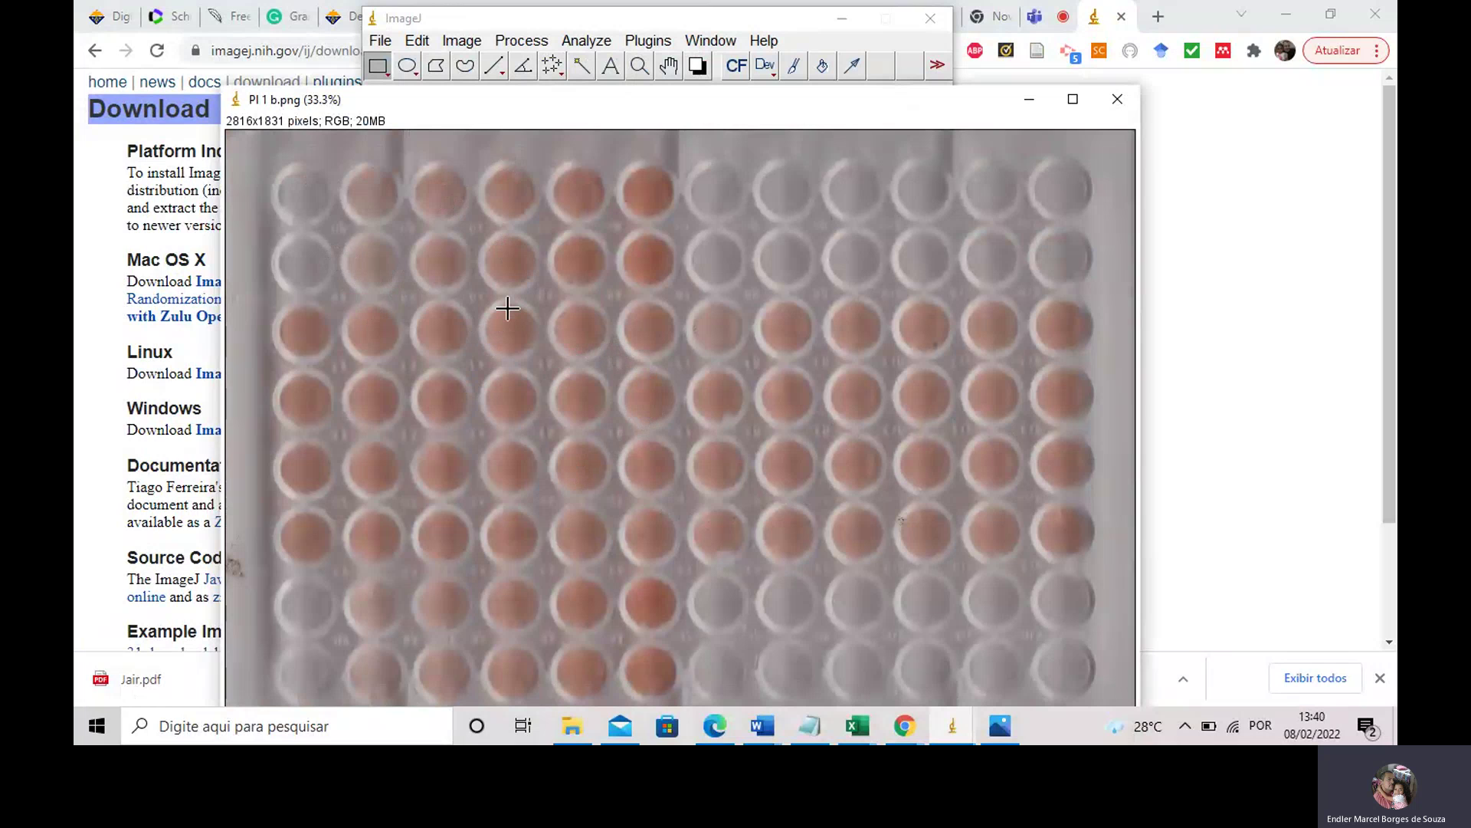
{"action": "left_click", "coordinate": [649, 43]}
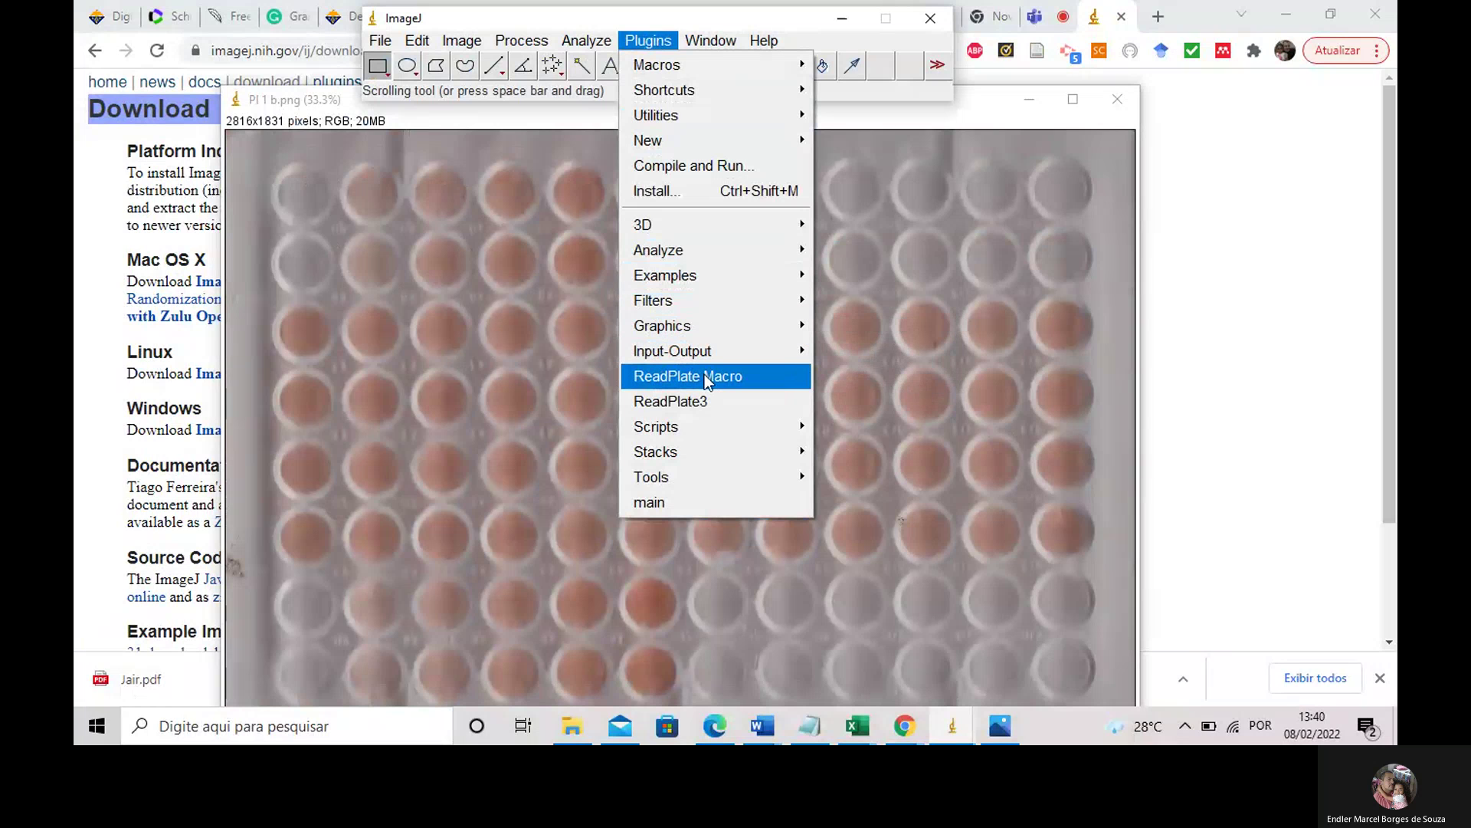
{"action": "mouse_move", "coordinate": [702, 457]}
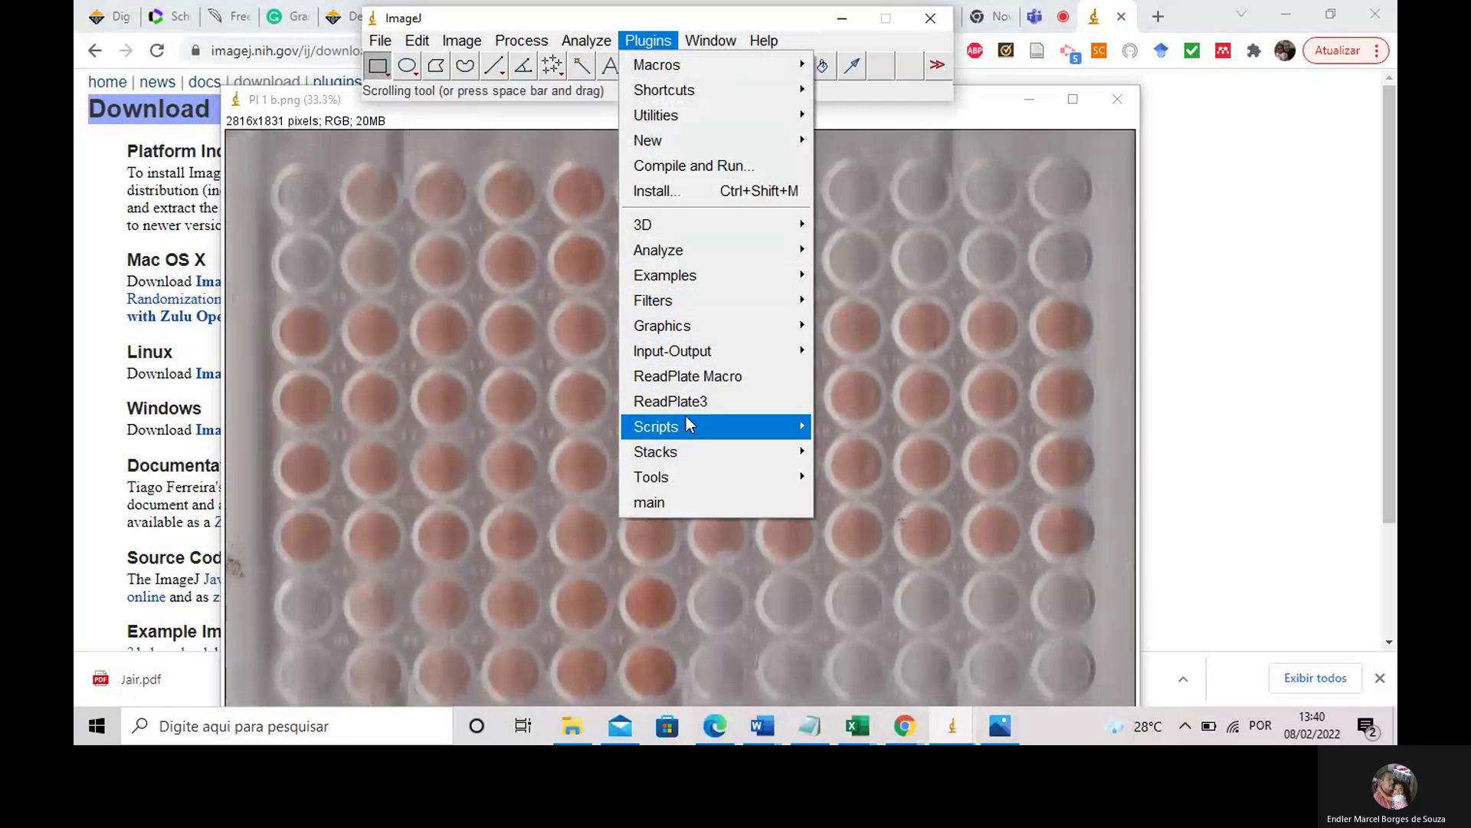
{"action": "left_click", "coordinate": [692, 376]}
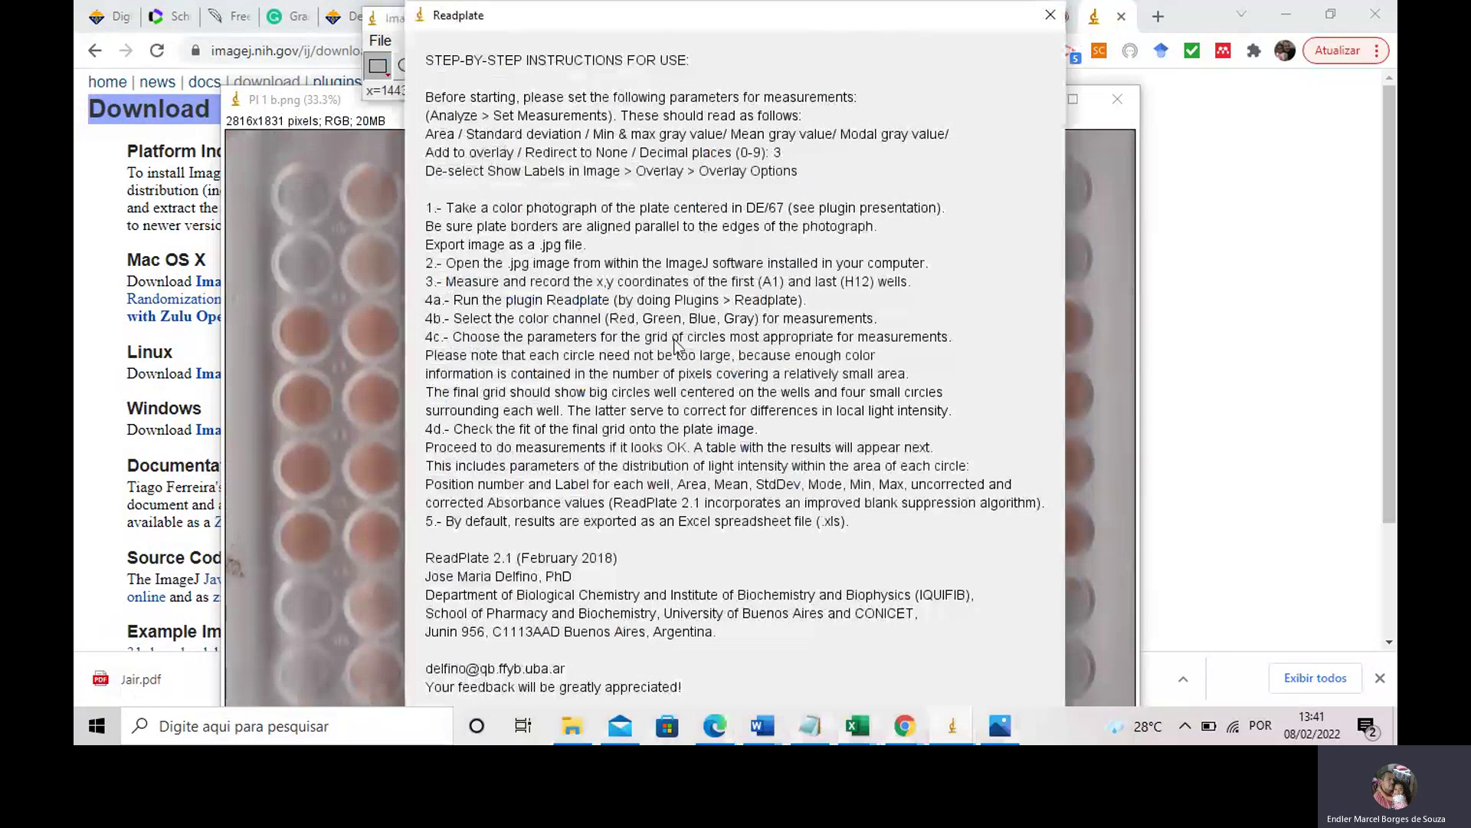
{"action": "key", "text": "Return"}
{"action": "left_click", "coordinate": [786, 202]}
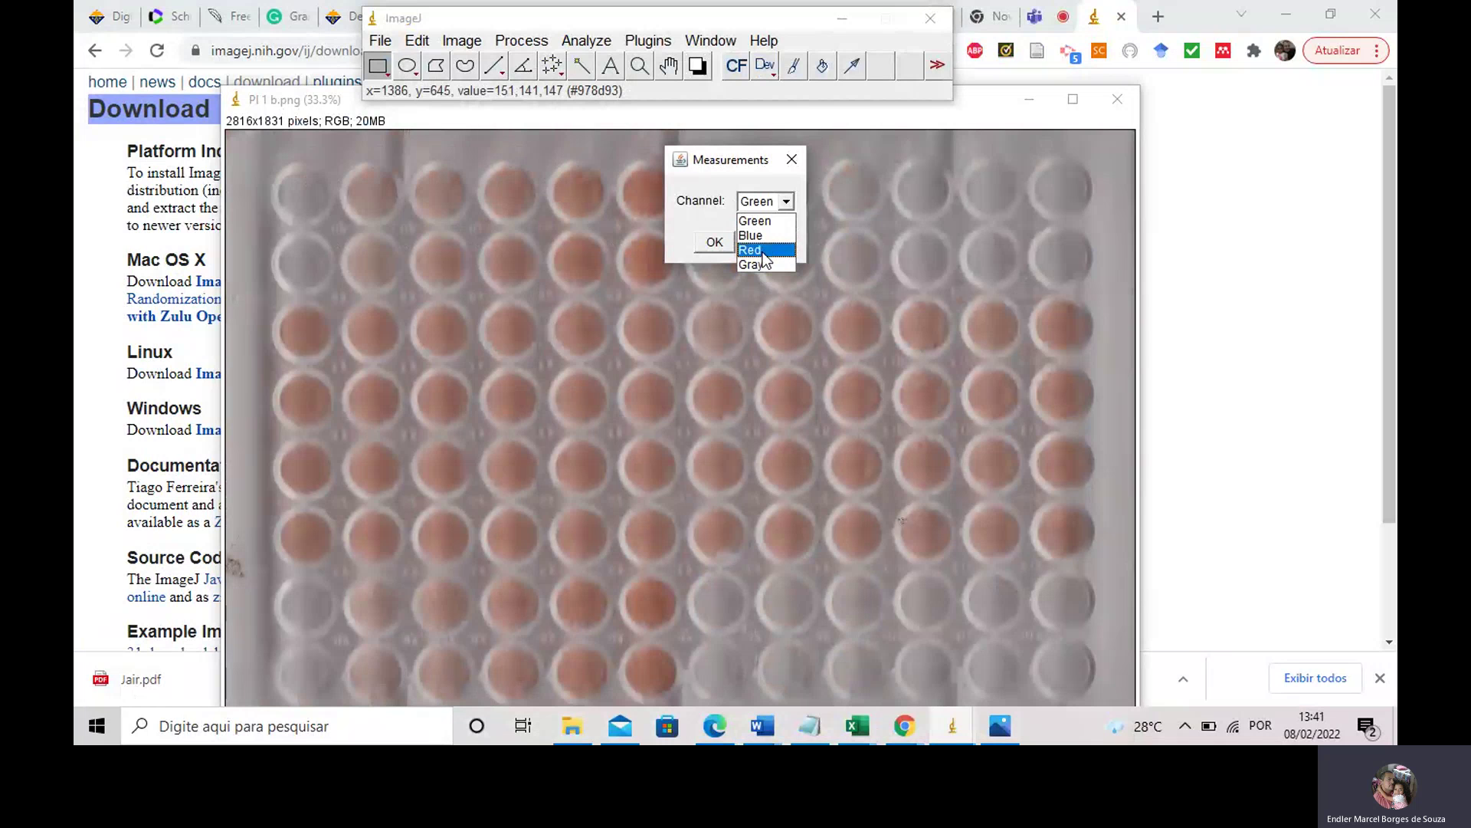
{"action": "left_click", "coordinate": [766, 249]}
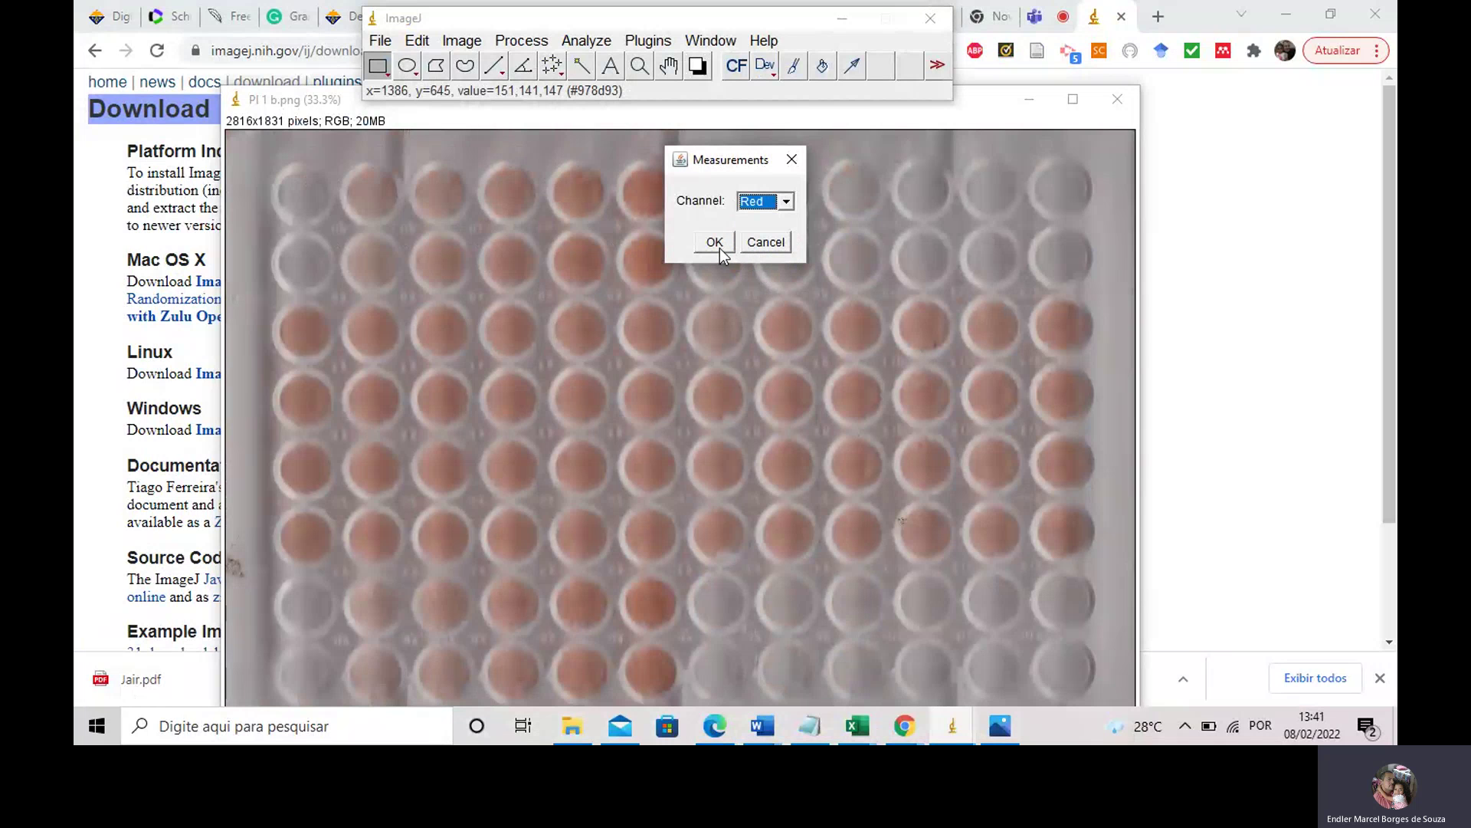
{"action": "left_click", "coordinate": [719, 248]}
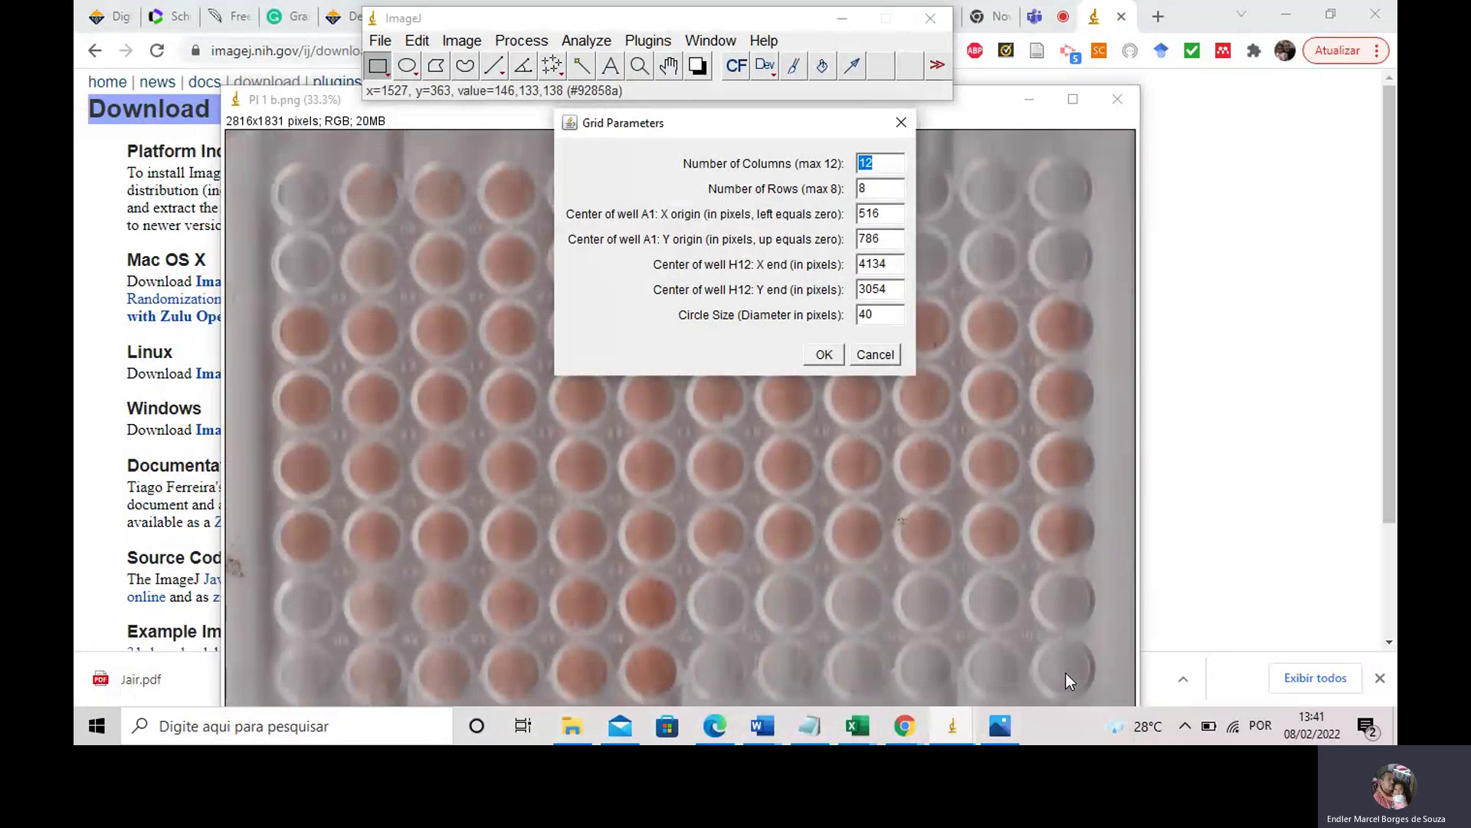
{"action": "left_click", "coordinate": [875, 362]}
{"action": "left_click", "coordinate": [876, 363]}
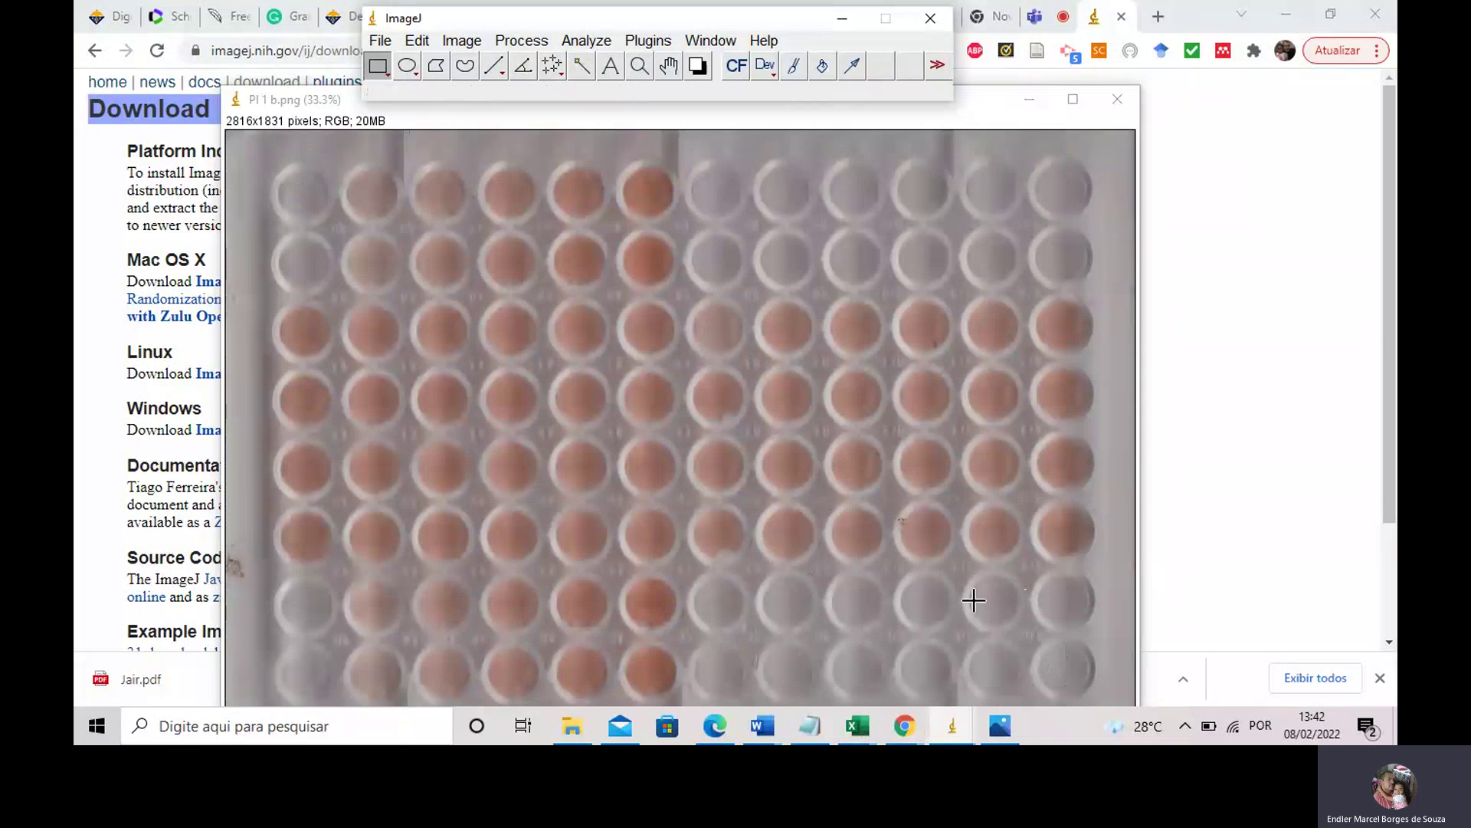
- Run the ReadPlate Macro on the plate photo, accept its instructions and choose the Red channel for the measurements
{"action": "left_click", "coordinate": [655, 43]}
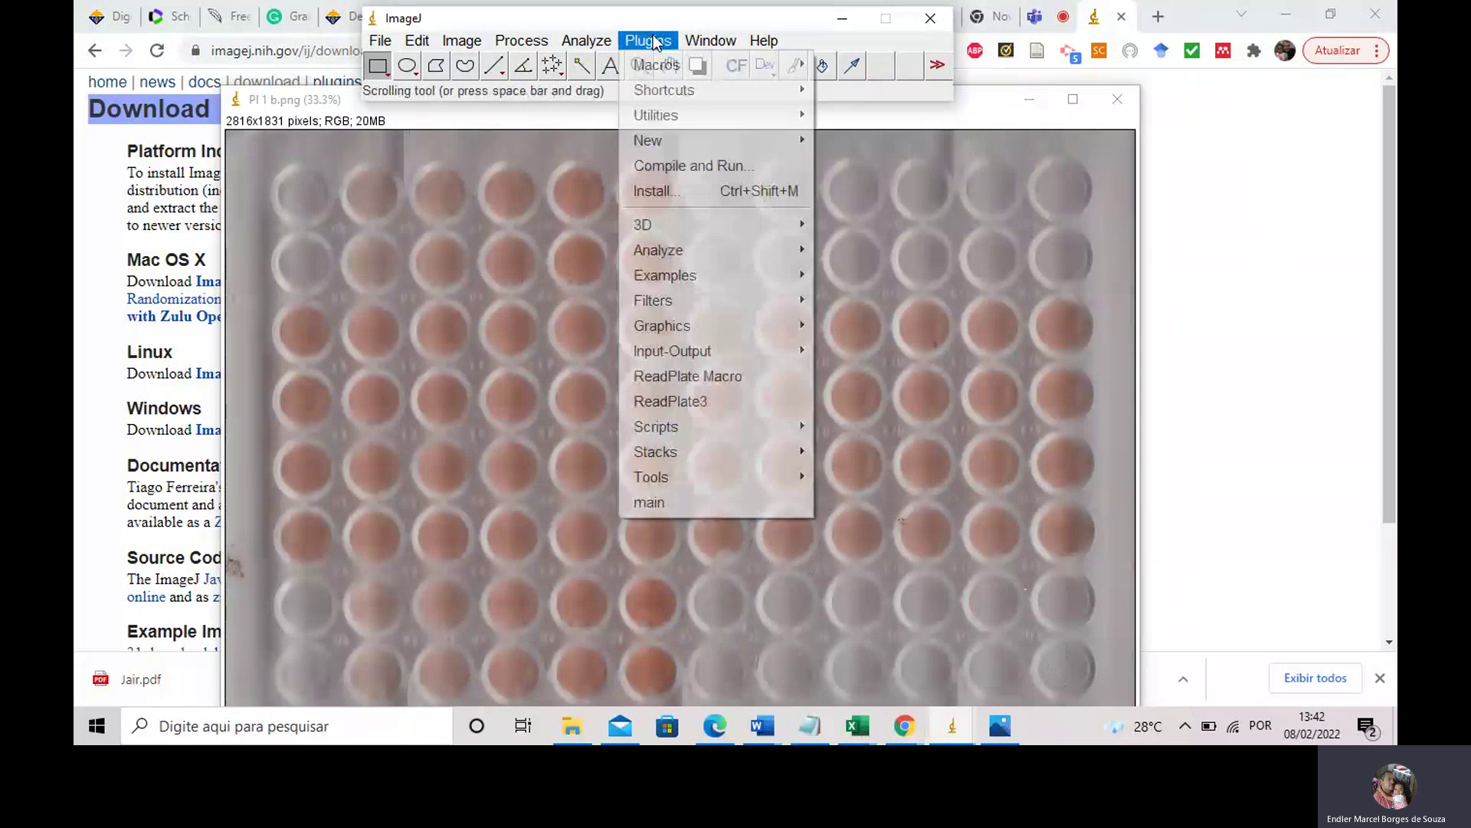
{"action": "left_click", "coordinate": [692, 376]}
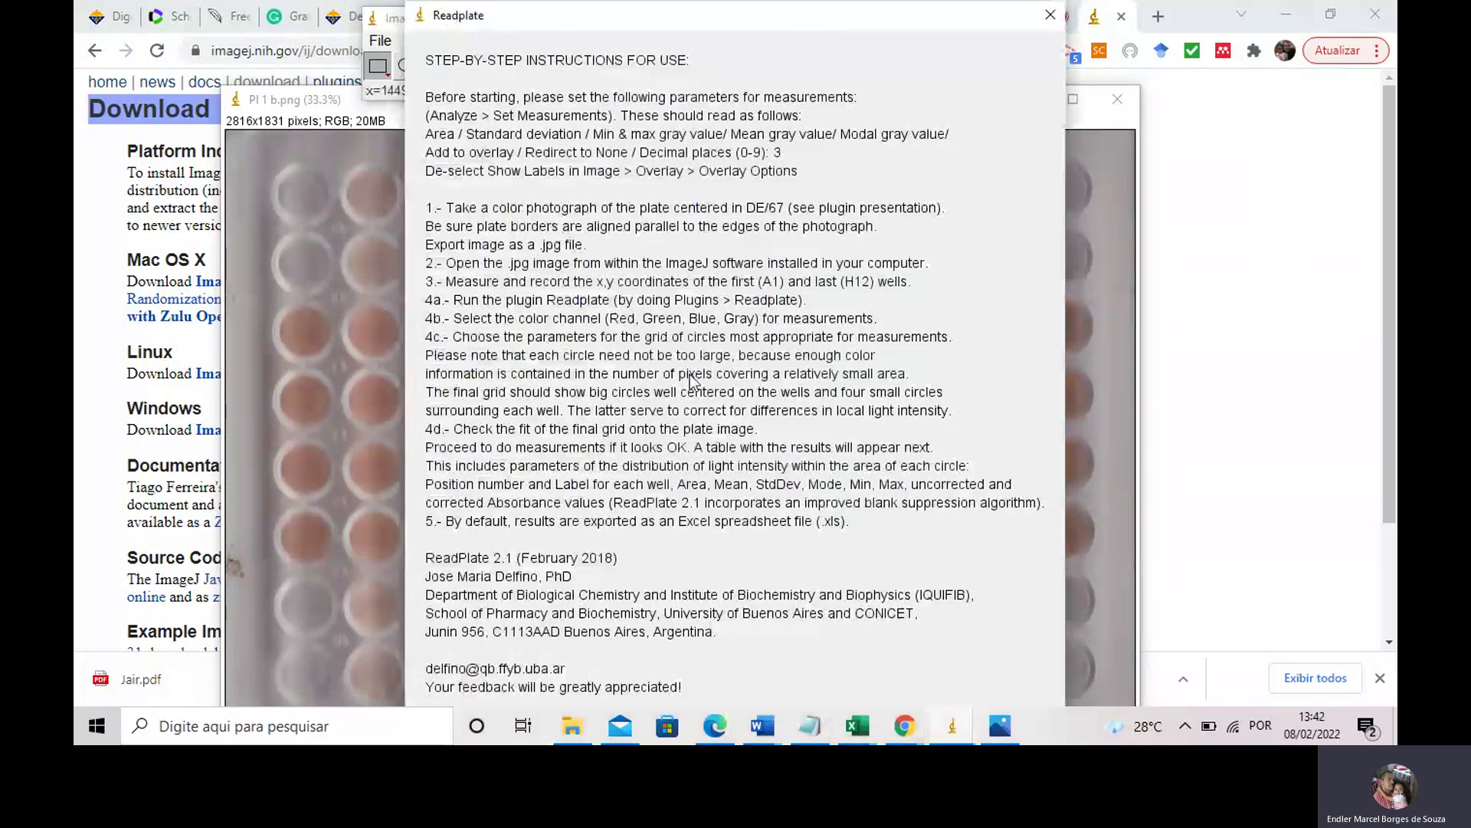
{"action": "key", "text": "Return"}
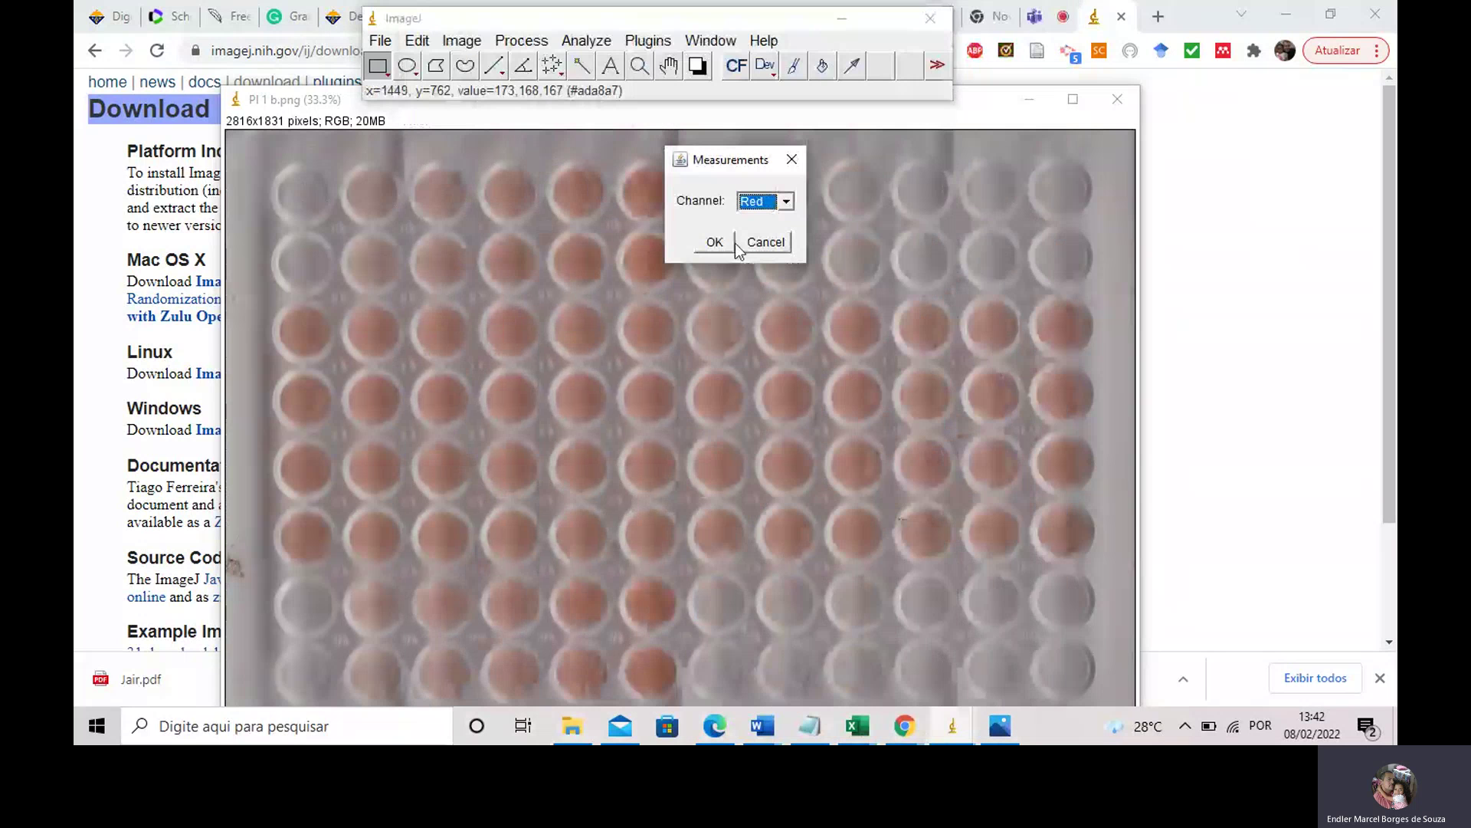
{"action": "left_click", "coordinate": [733, 242]}
- Set the centre of well A1 in the grid parameters to X origin 240 and Y origin 198 pixels
{"action": "left_click", "coordinate": [884, 222]}
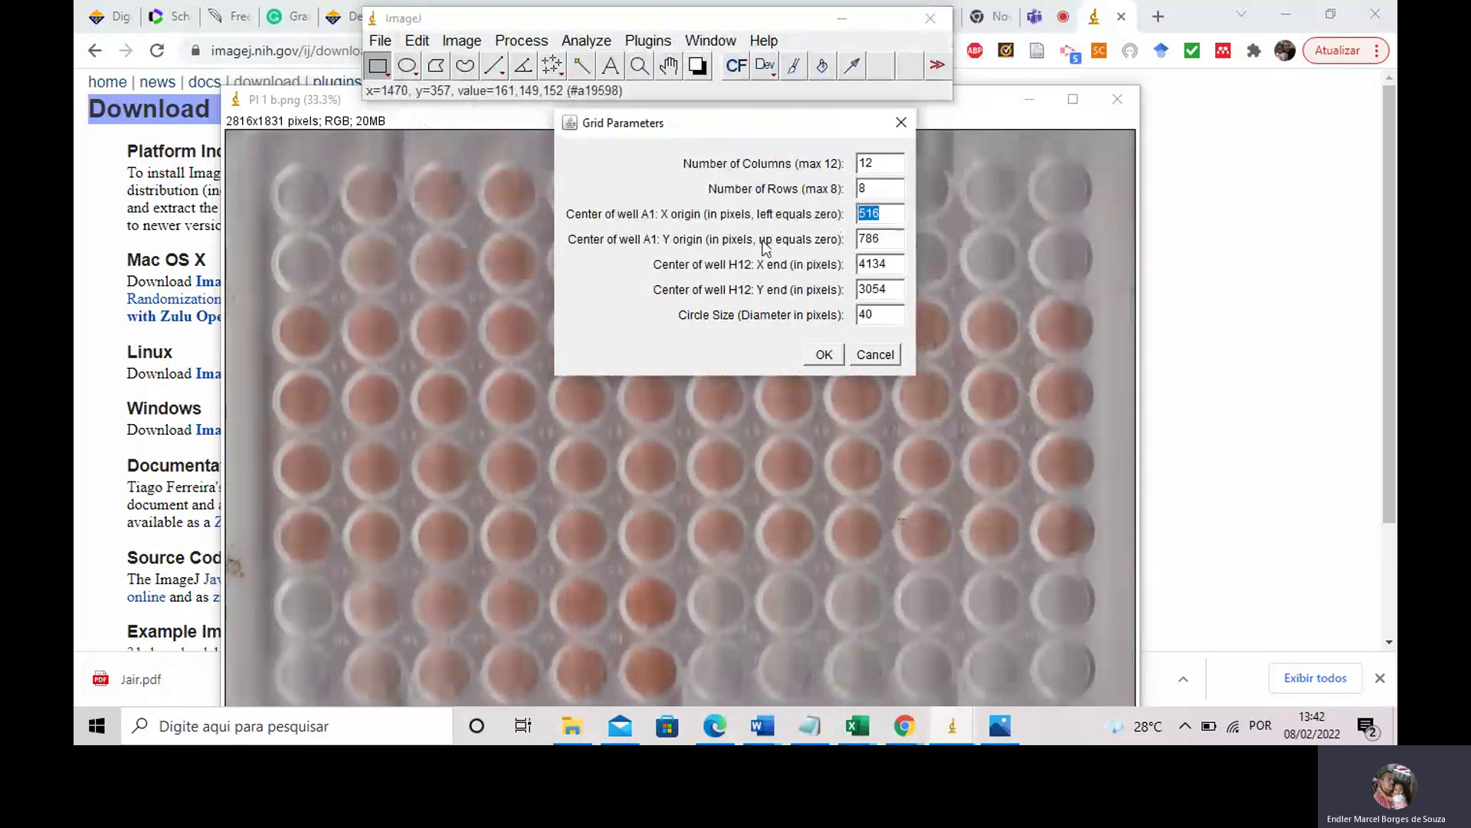
{"action": "type", "text": "40"}
{"action": "double_click", "coordinate": [881, 238]}
{"action": "type", "text": "198"}
- Set the centre of well H12 to X end 2601 and Y end 1674 pixels and apply the grid parameters
{"action": "double_click", "coordinate": [893, 262]}
{"action": "type", "text": "601"}
{"action": "left_click", "coordinate": [887, 289]}
{"action": "type", "text": "3054167"}
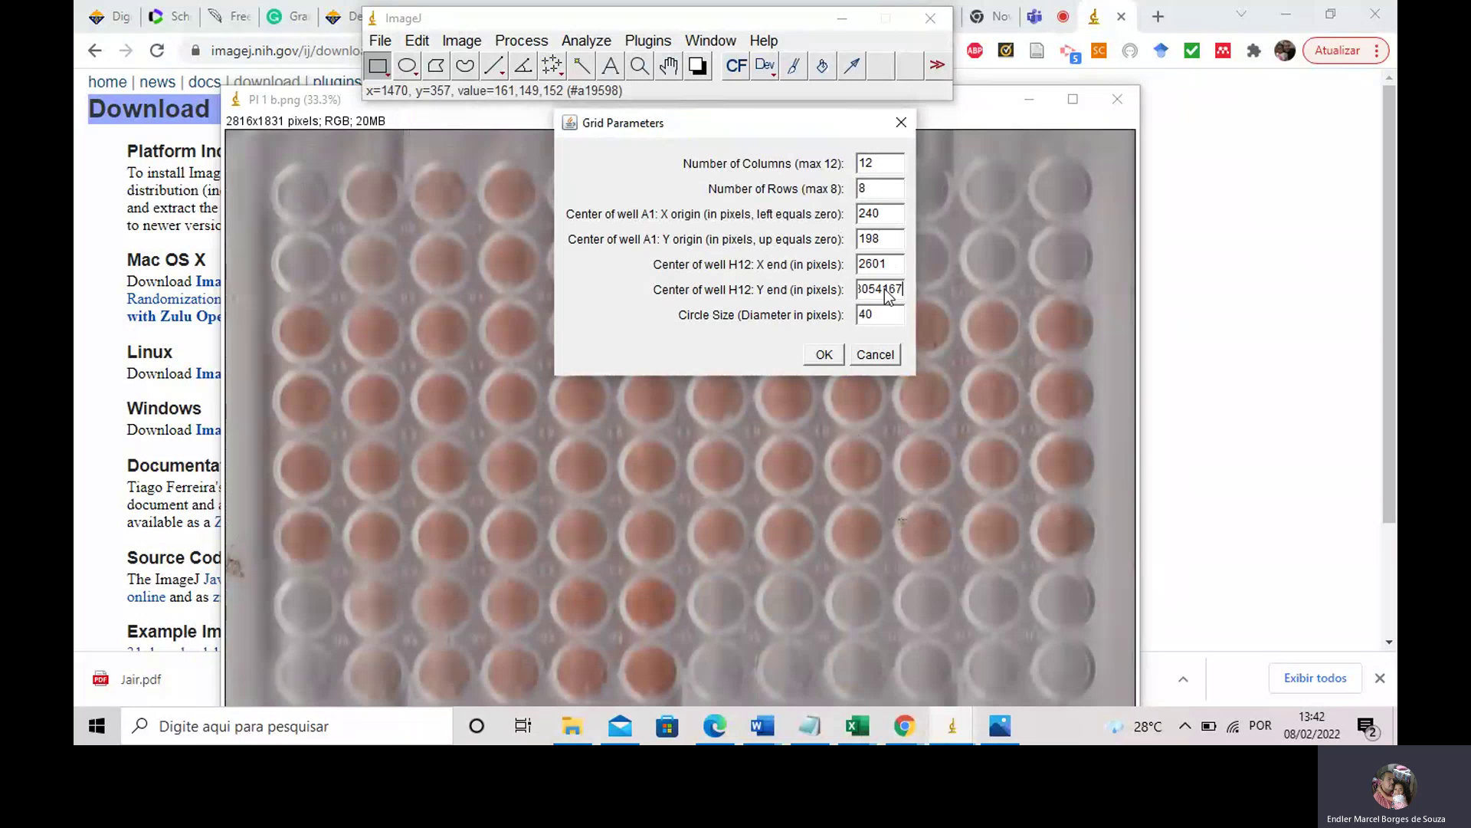
{"action": "type", "text": "4"}
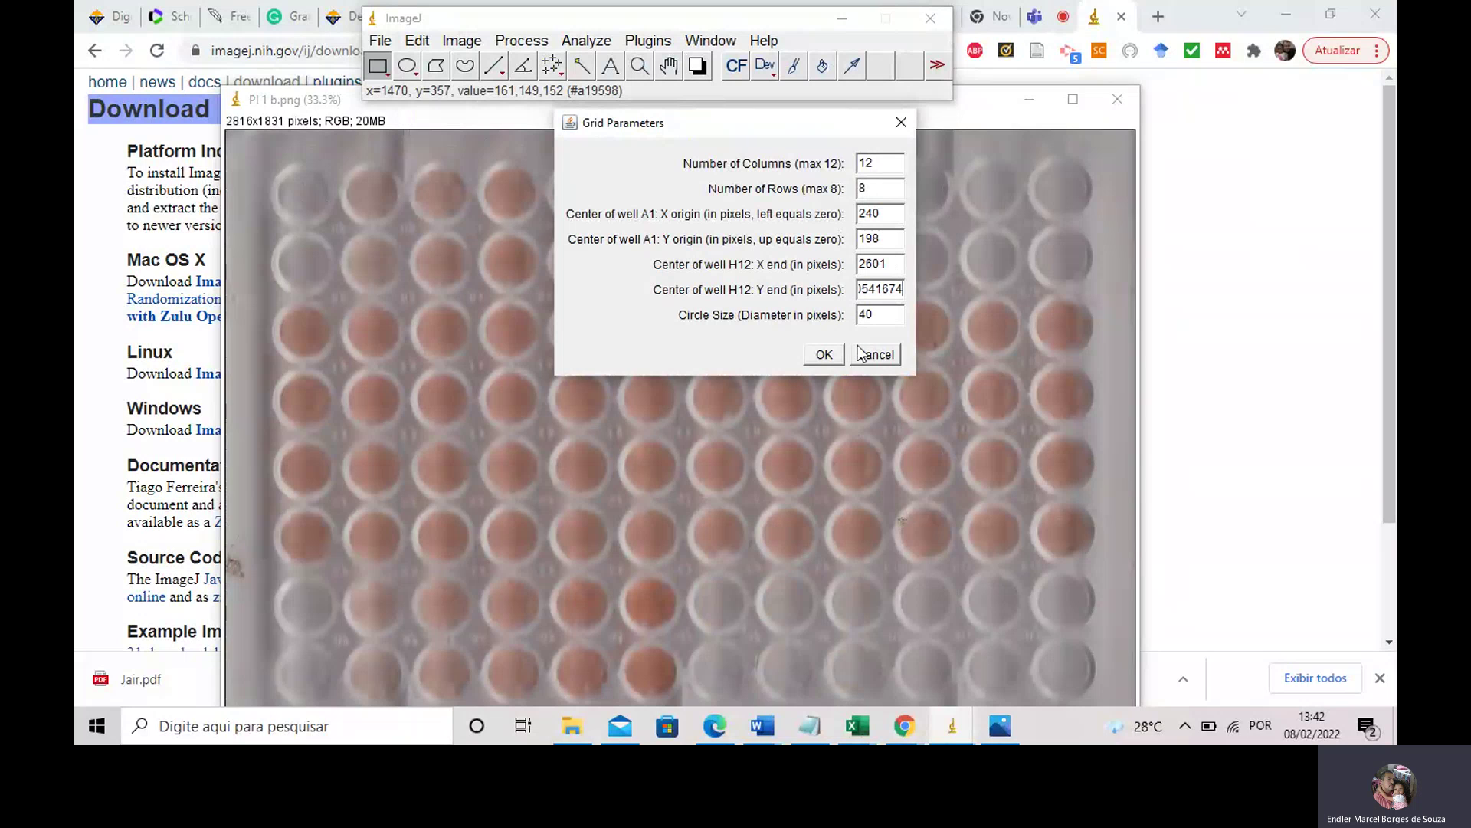
{"action": "double_click", "coordinate": [882, 288]}
{"action": "type", "text": "167"}
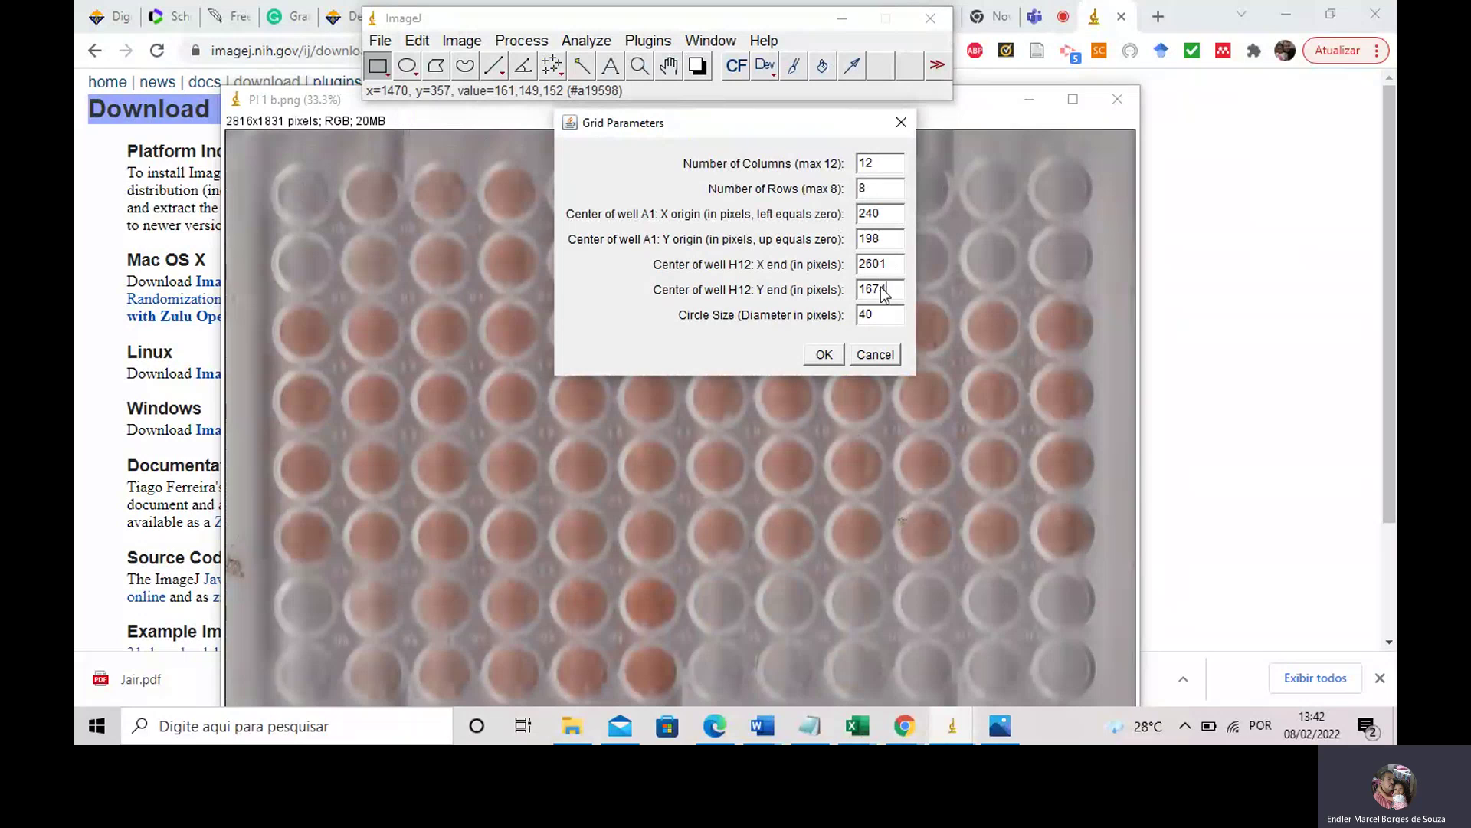
{"action": "type", "text": "4"}
{"action": "left_click", "coordinate": [818, 354]}
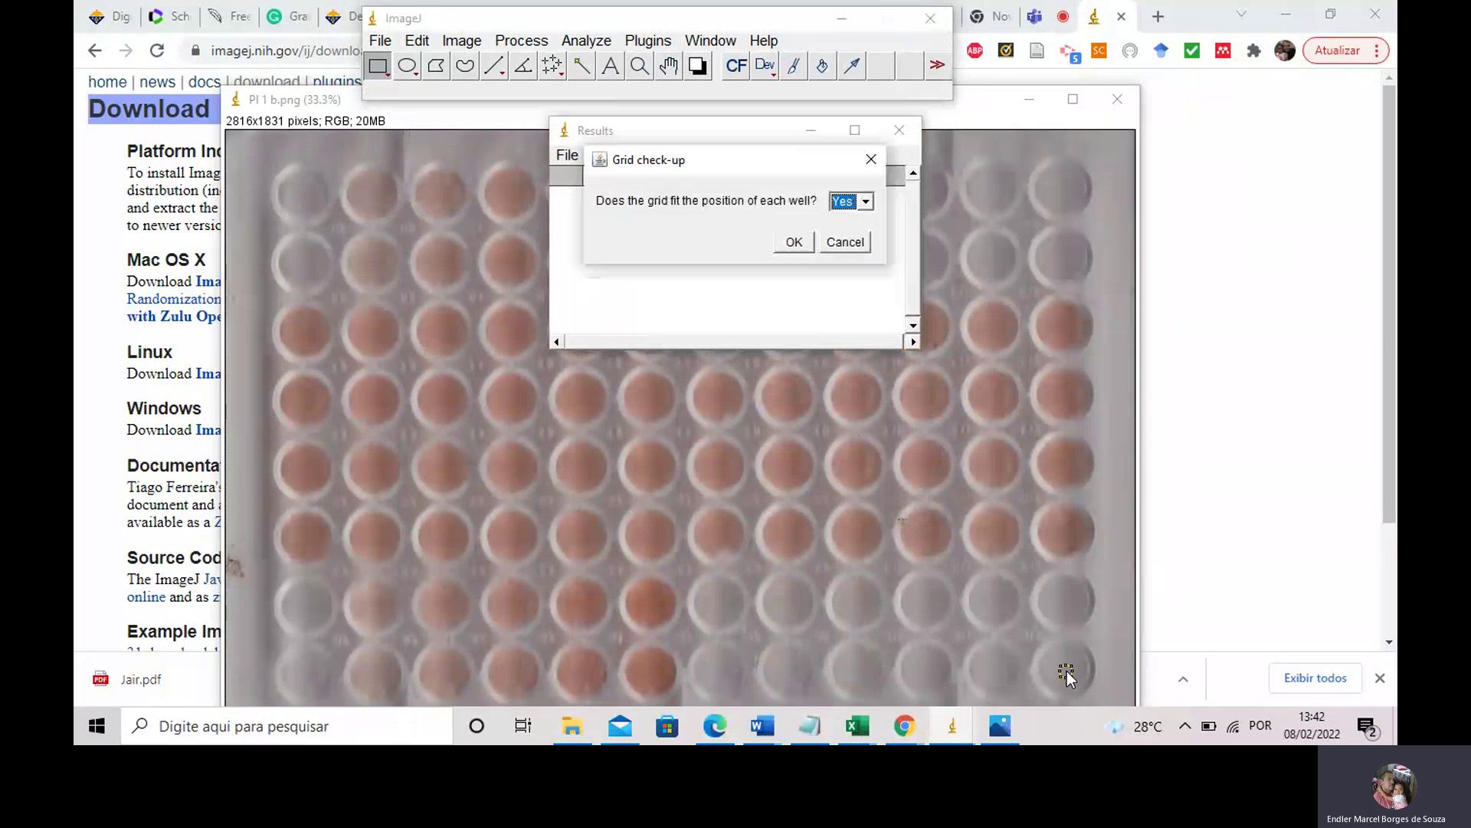
- Accept the grid fit with Yes, maximize the Results table and select all its rows for copying
{"action": "left_click", "coordinate": [793, 244]}
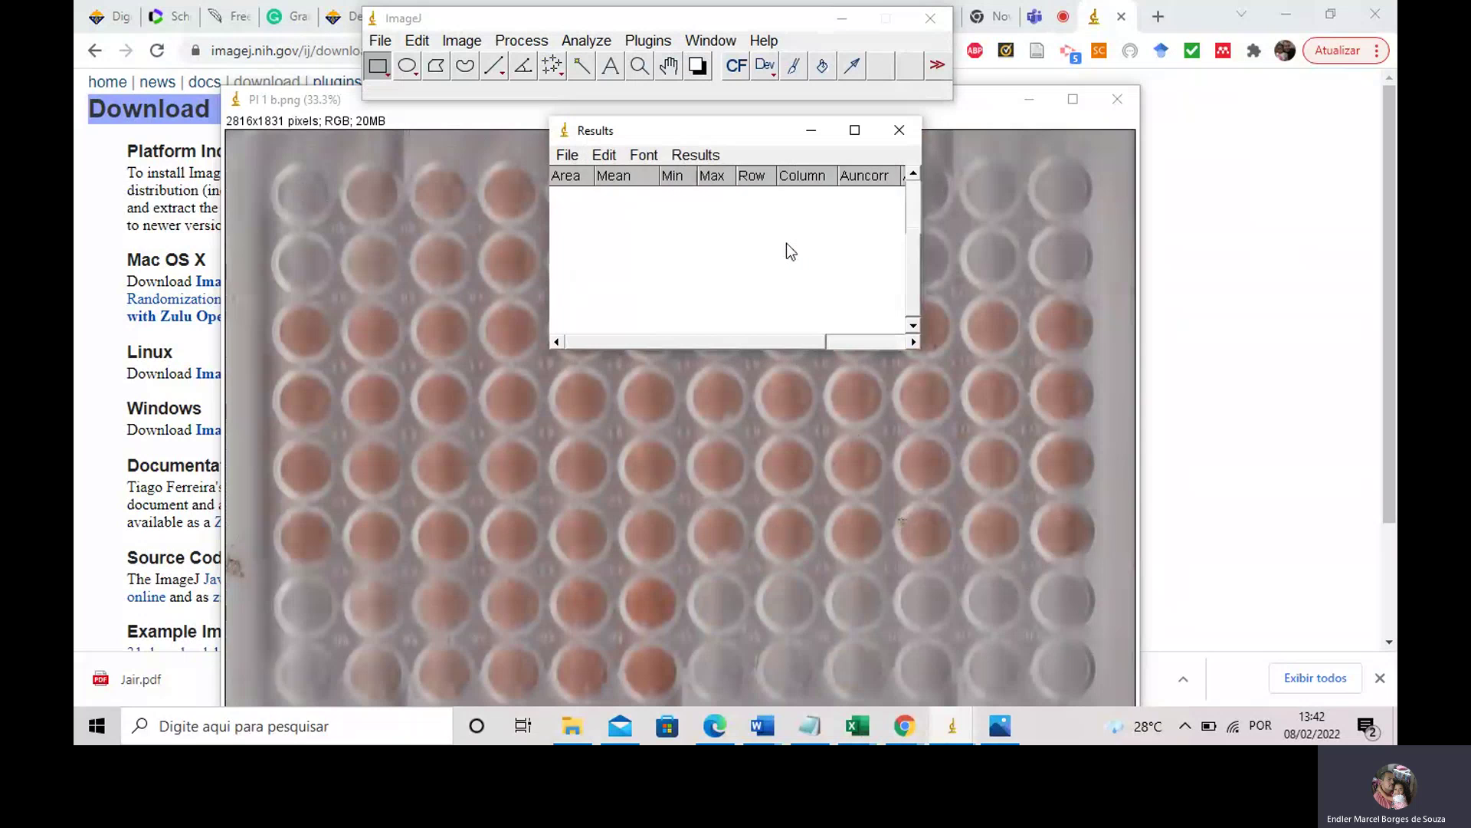
{"action": "left_click", "coordinate": [856, 131]}
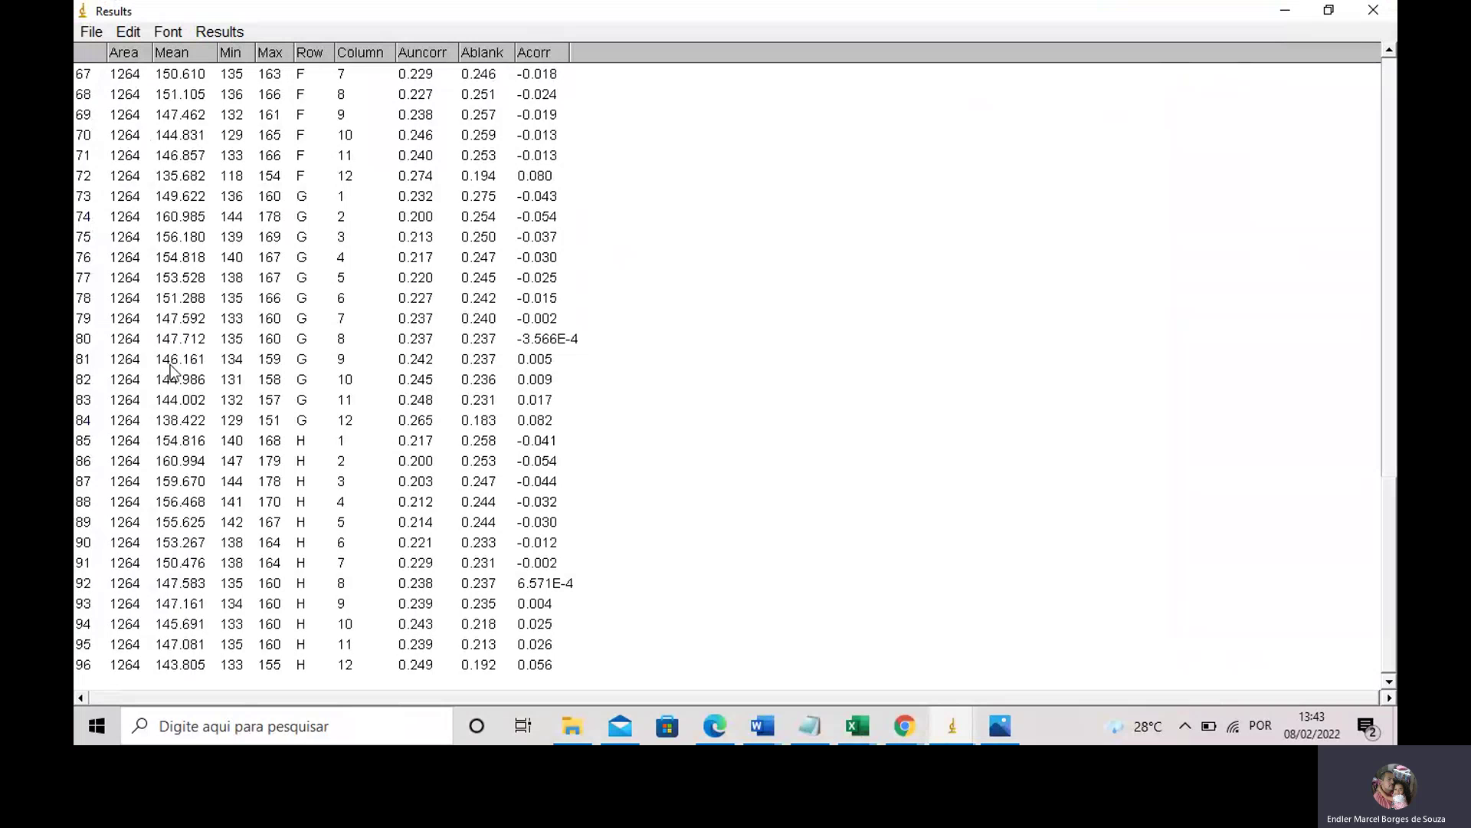
{"action": "key", "text": "ctrl+a"}
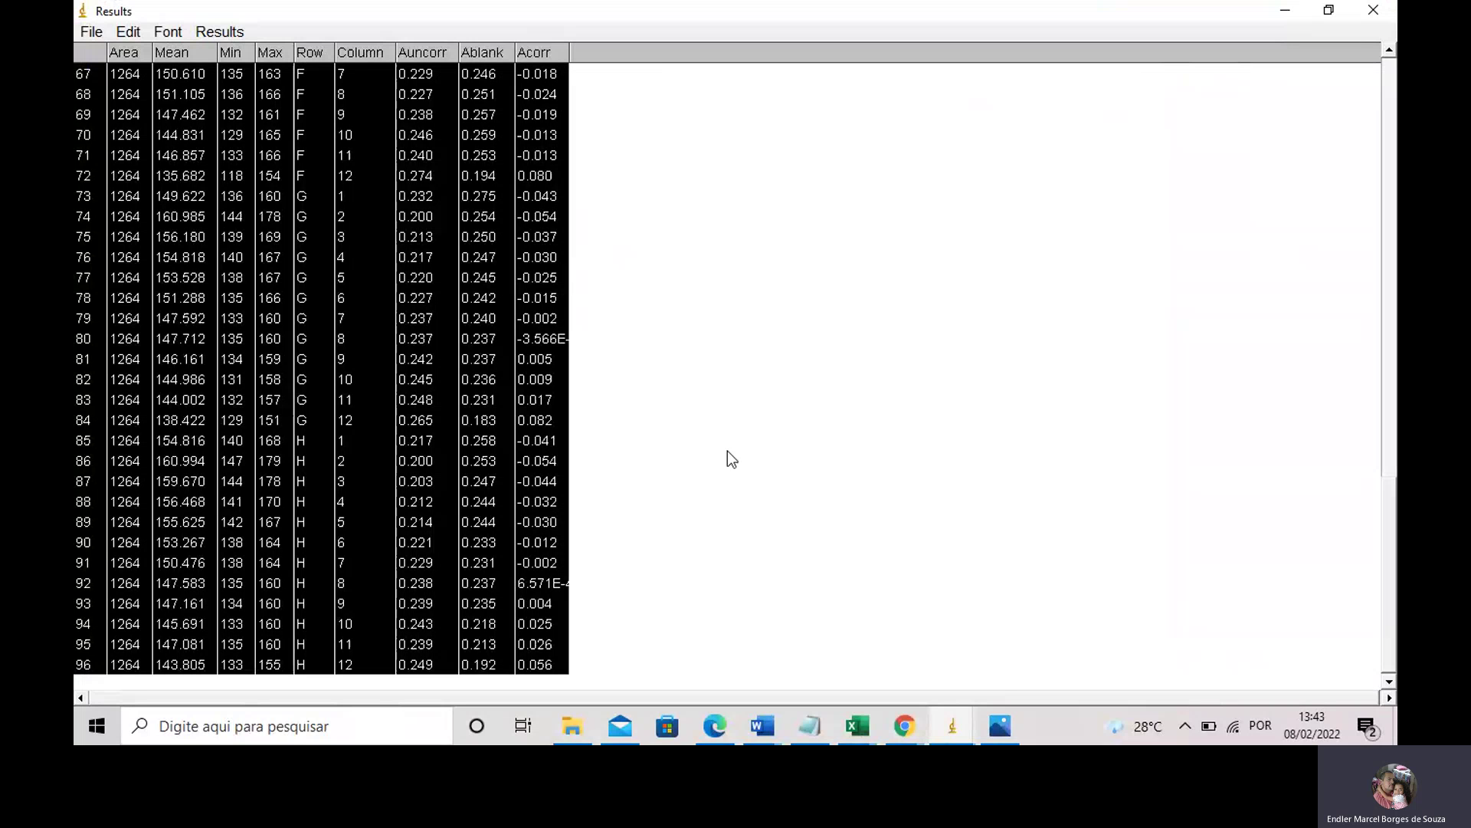
- Switch to the spreadsheet RGB workbook in Excel and paste the red-channel results at cell A1 of the red sheet
{"action": "left_click", "coordinate": [854, 730]}
{"action": "mouse_move", "coordinate": [854, 732]}
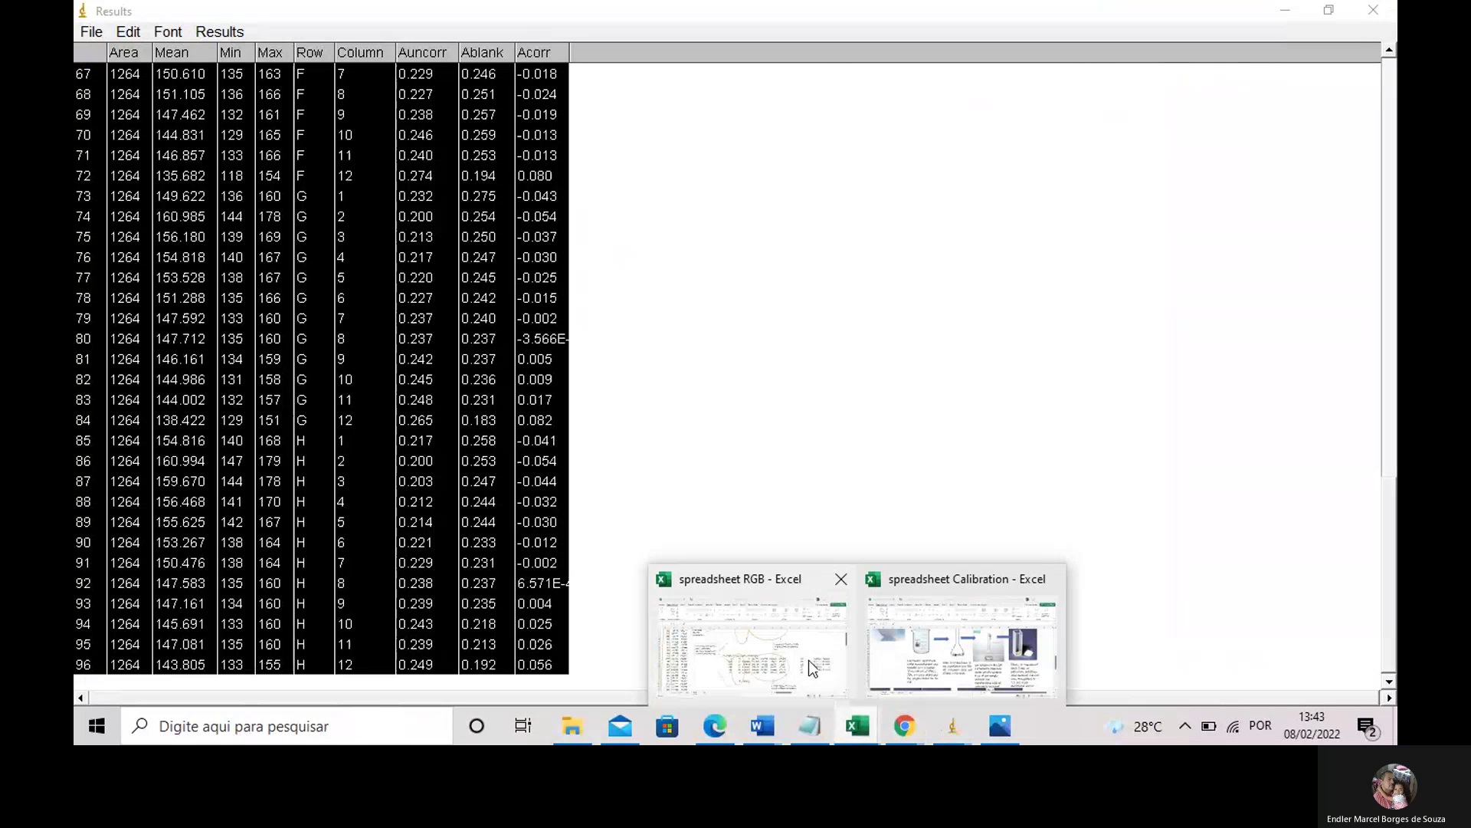
{"action": "left_click", "coordinate": [814, 668]}
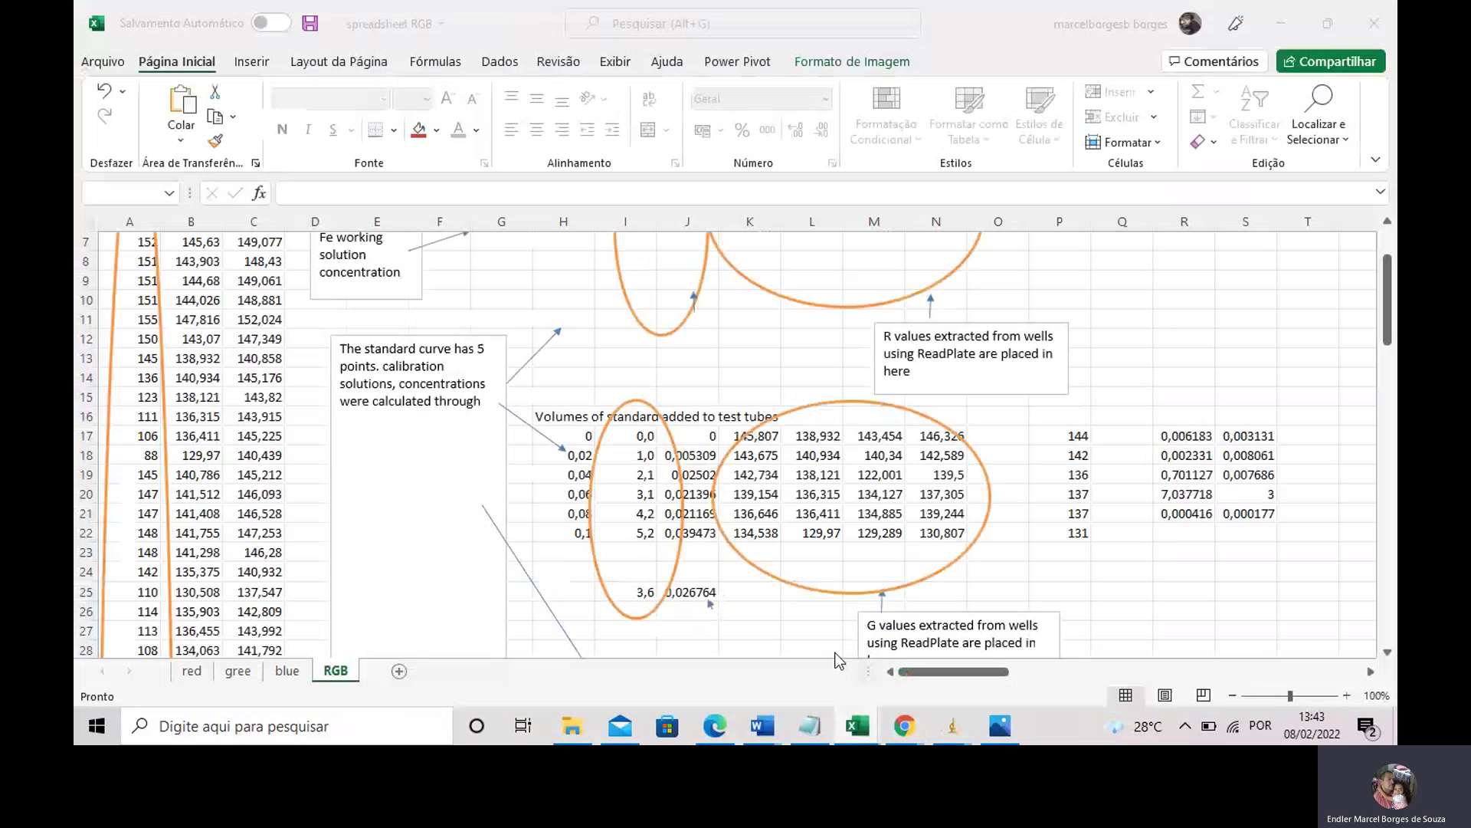
{"action": "left_click", "coordinate": [268, 650]}
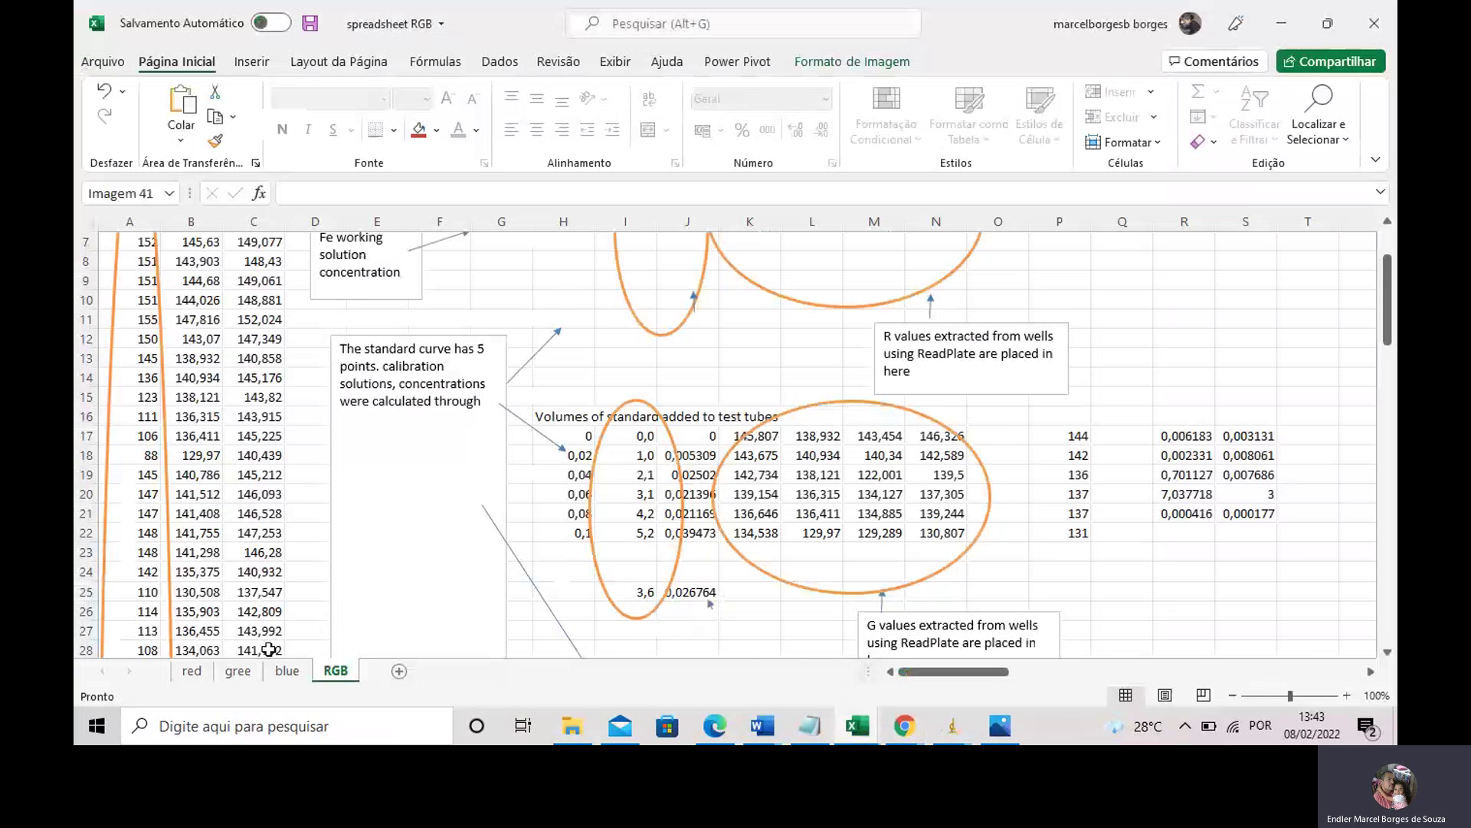
{"action": "left_click", "coordinate": [186, 674]}
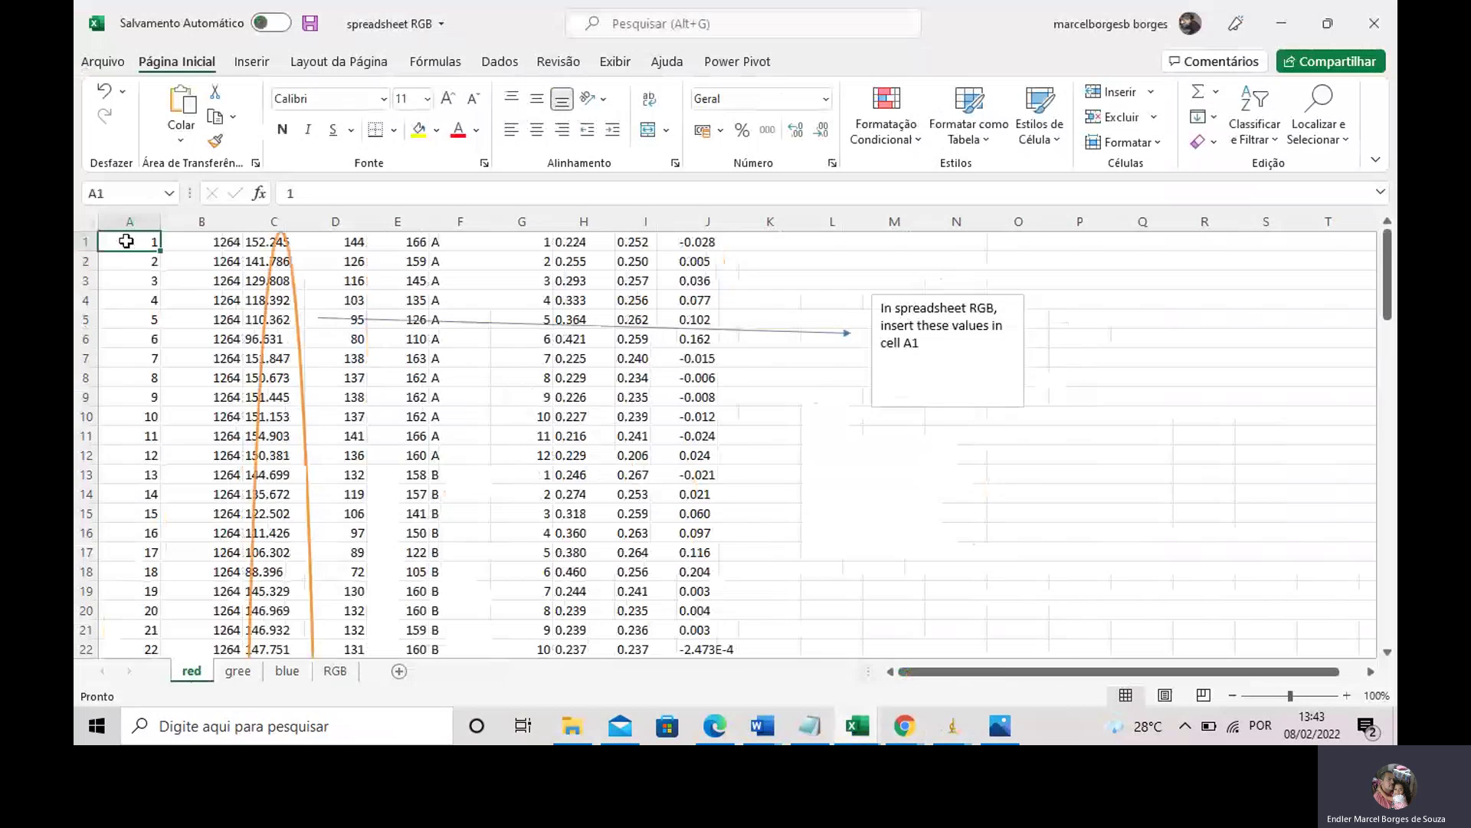
{"action": "key", "text": "ctrl+v"}
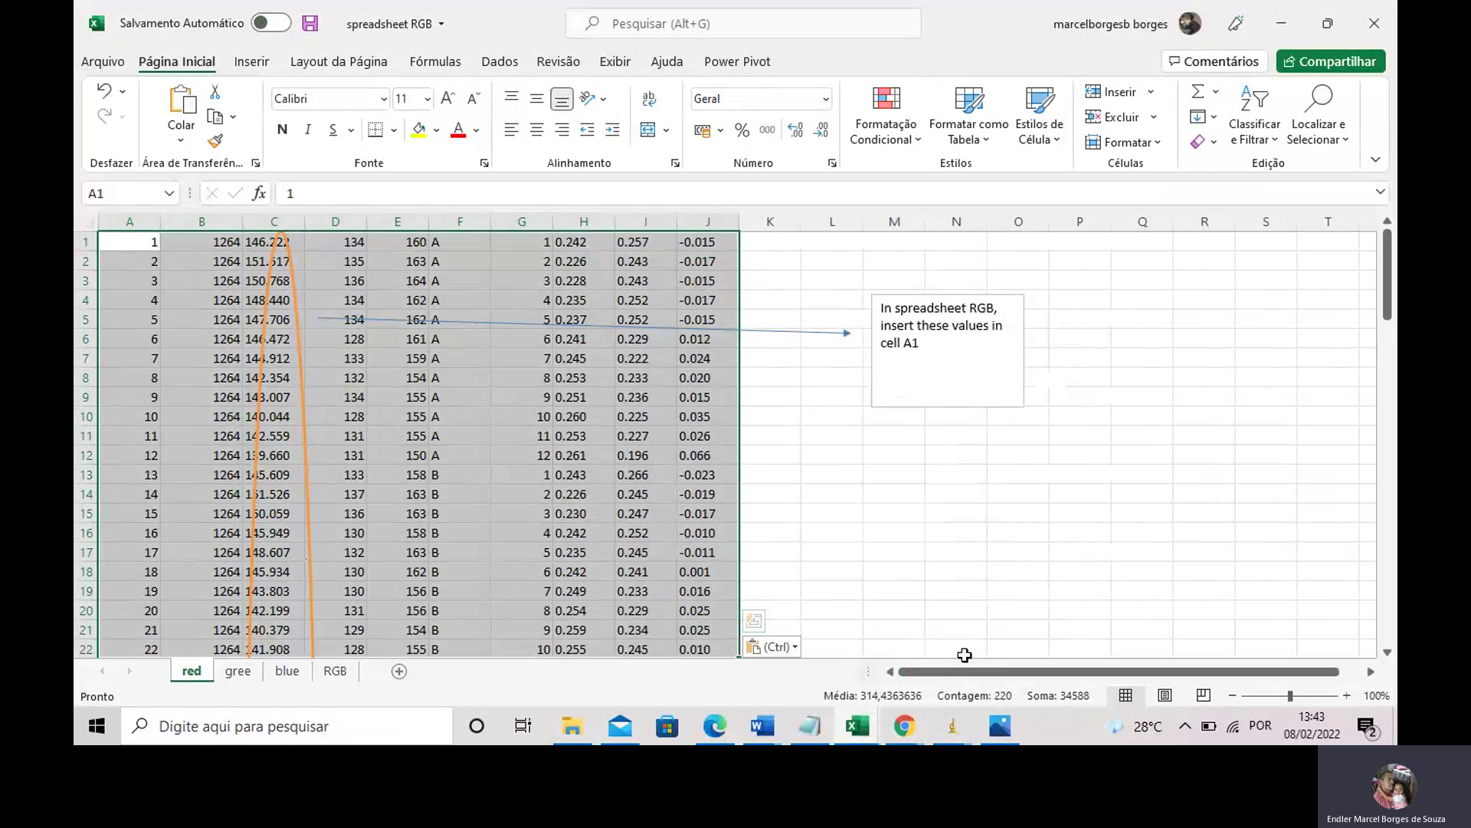
- Switch back to ImageJ, run the ReadPlate Macro again and choose the Green channel for the measurements
{"action": "left_click", "coordinate": [954, 725]}
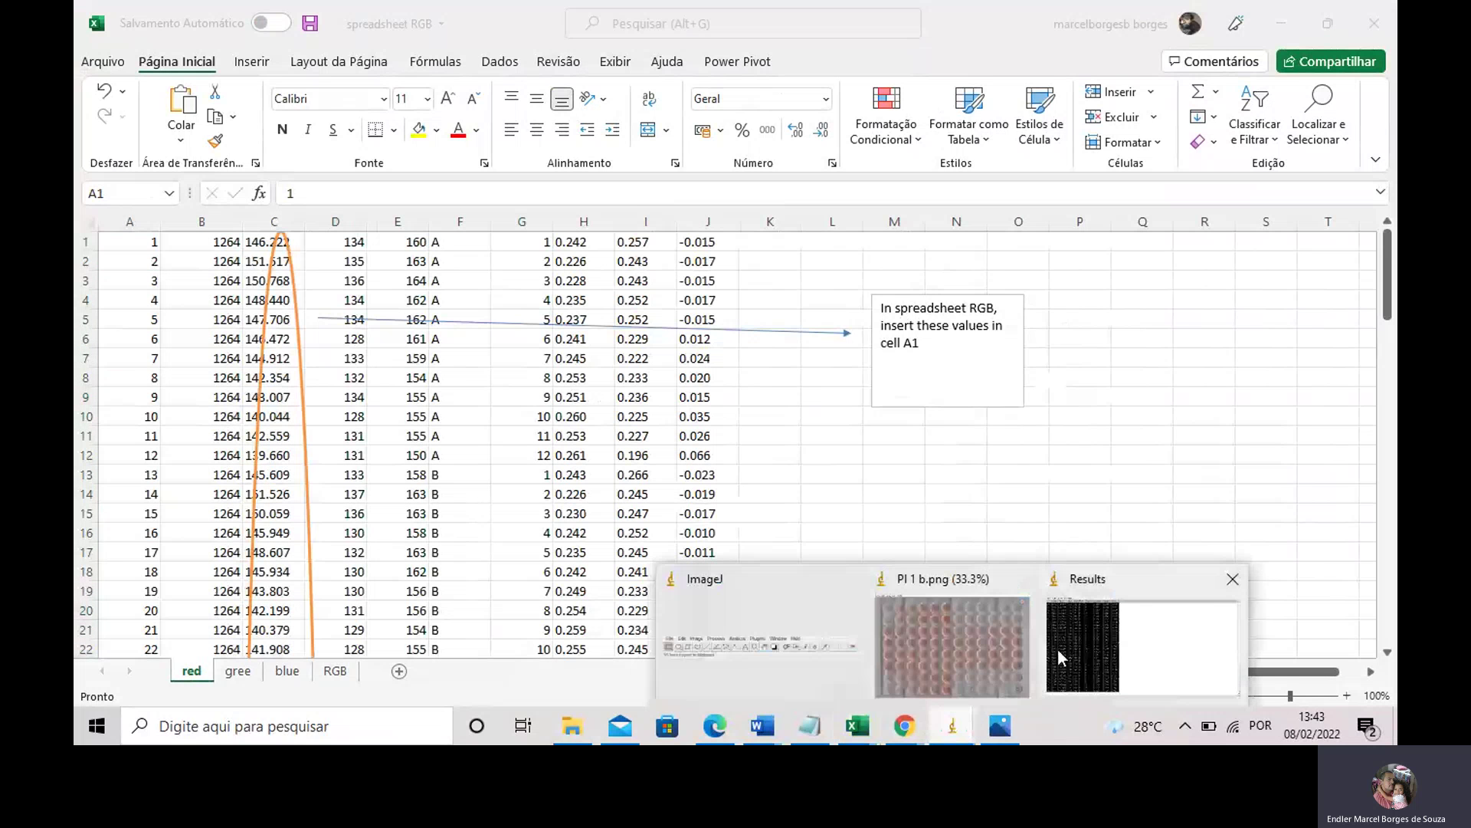
{"action": "left_click", "coordinate": [1058, 649]}
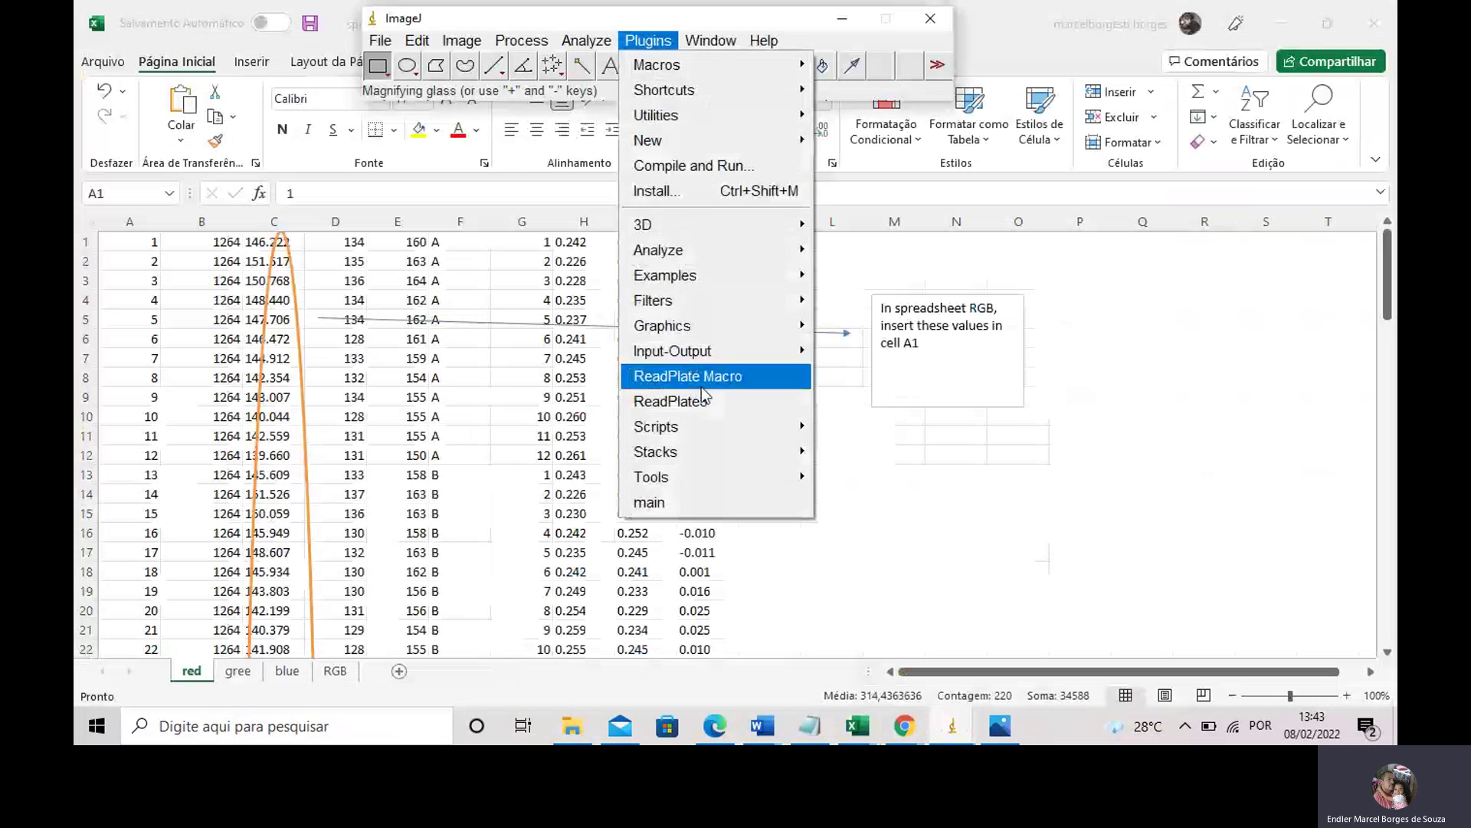
{"action": "left_click", "coordinate": [693, 376]}
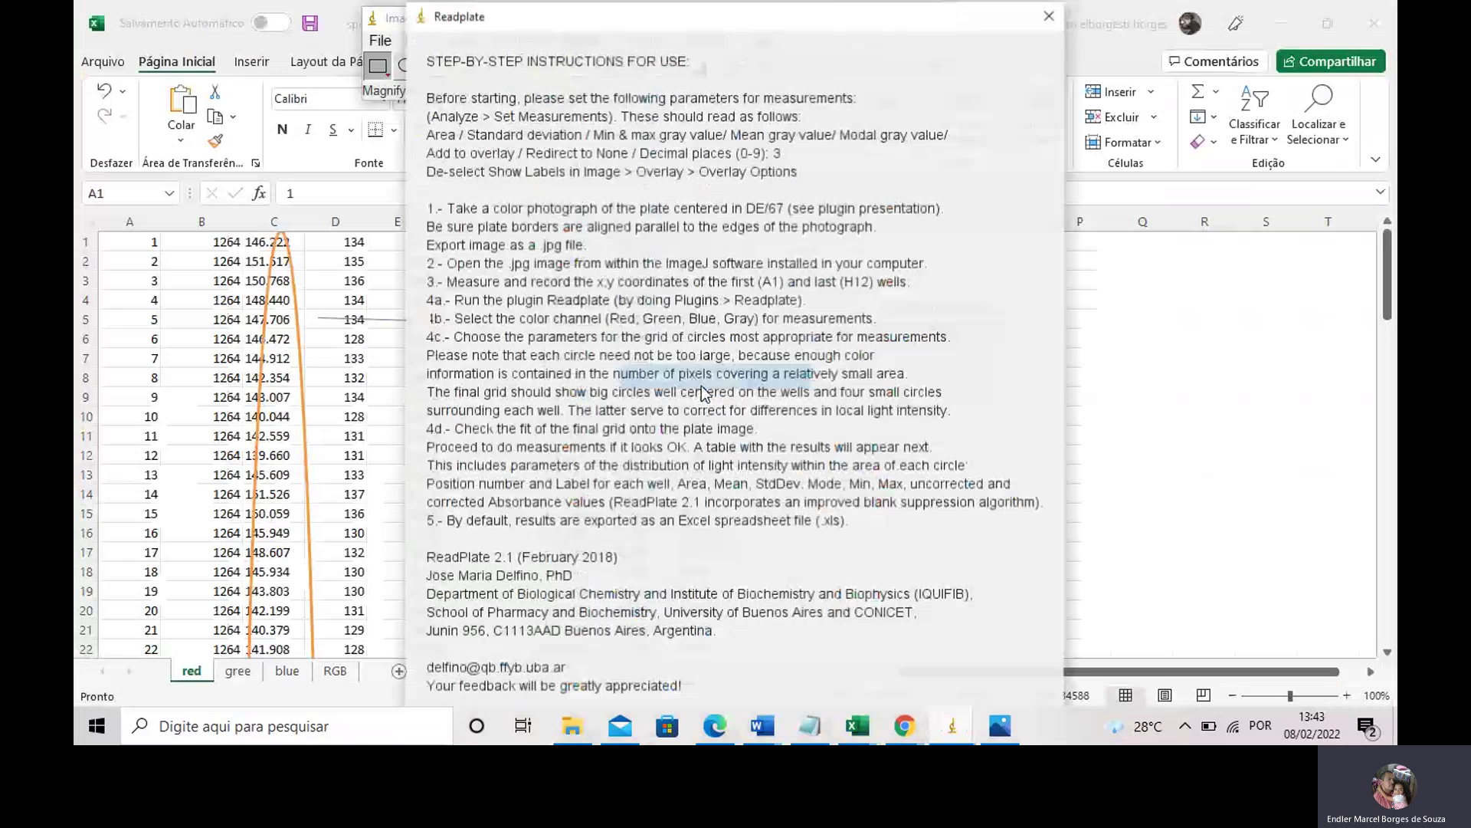
{"action": "key", "text": "Return"}
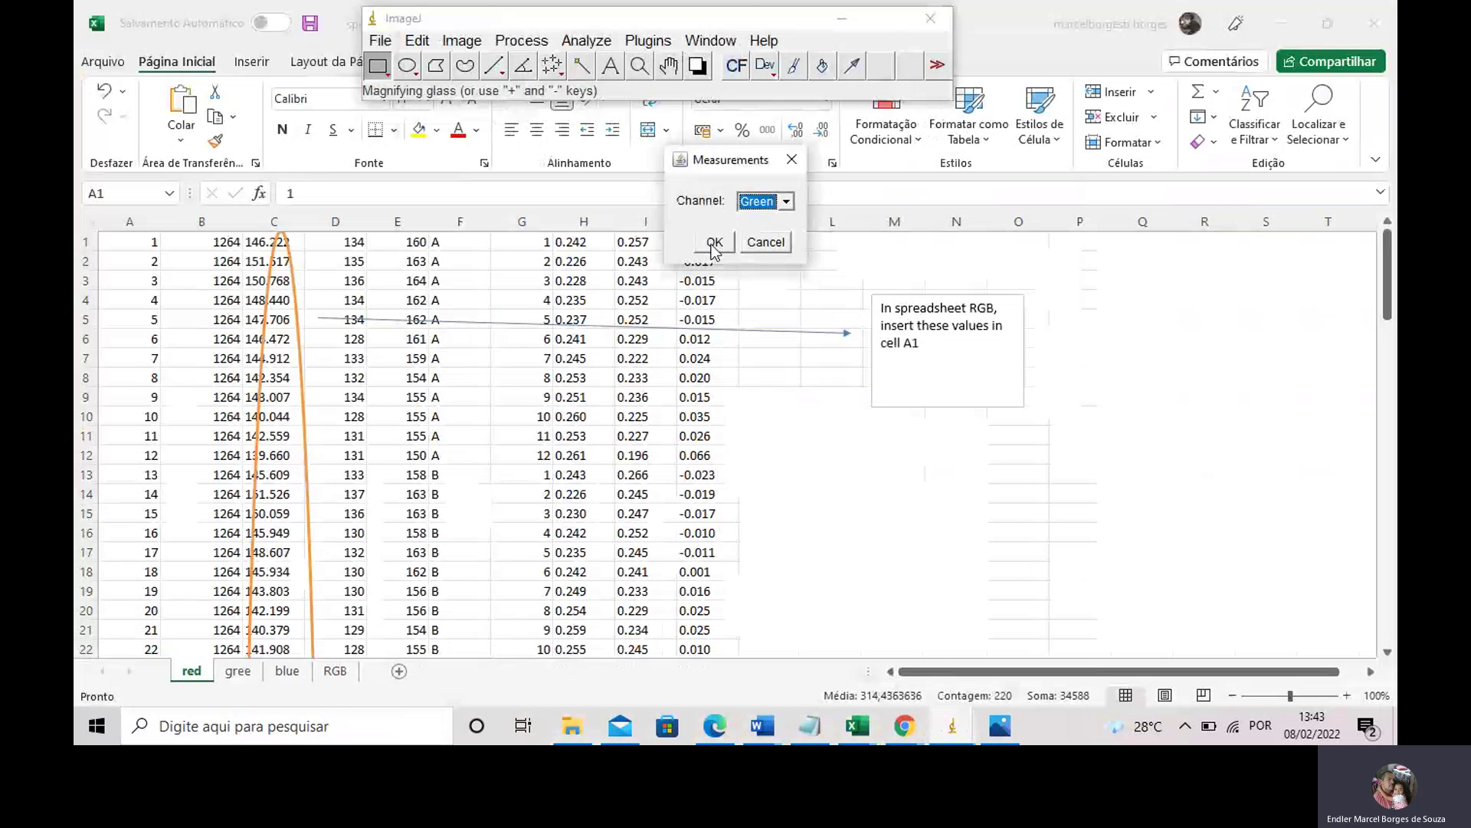
{"action": "left_click", "coordinate": [716, 250]}
- Set the well A1 centre for the green measurement to X origin 240 and Y origin 198 pixels
{"action": "double_click", "coordinate": [870, 214]}
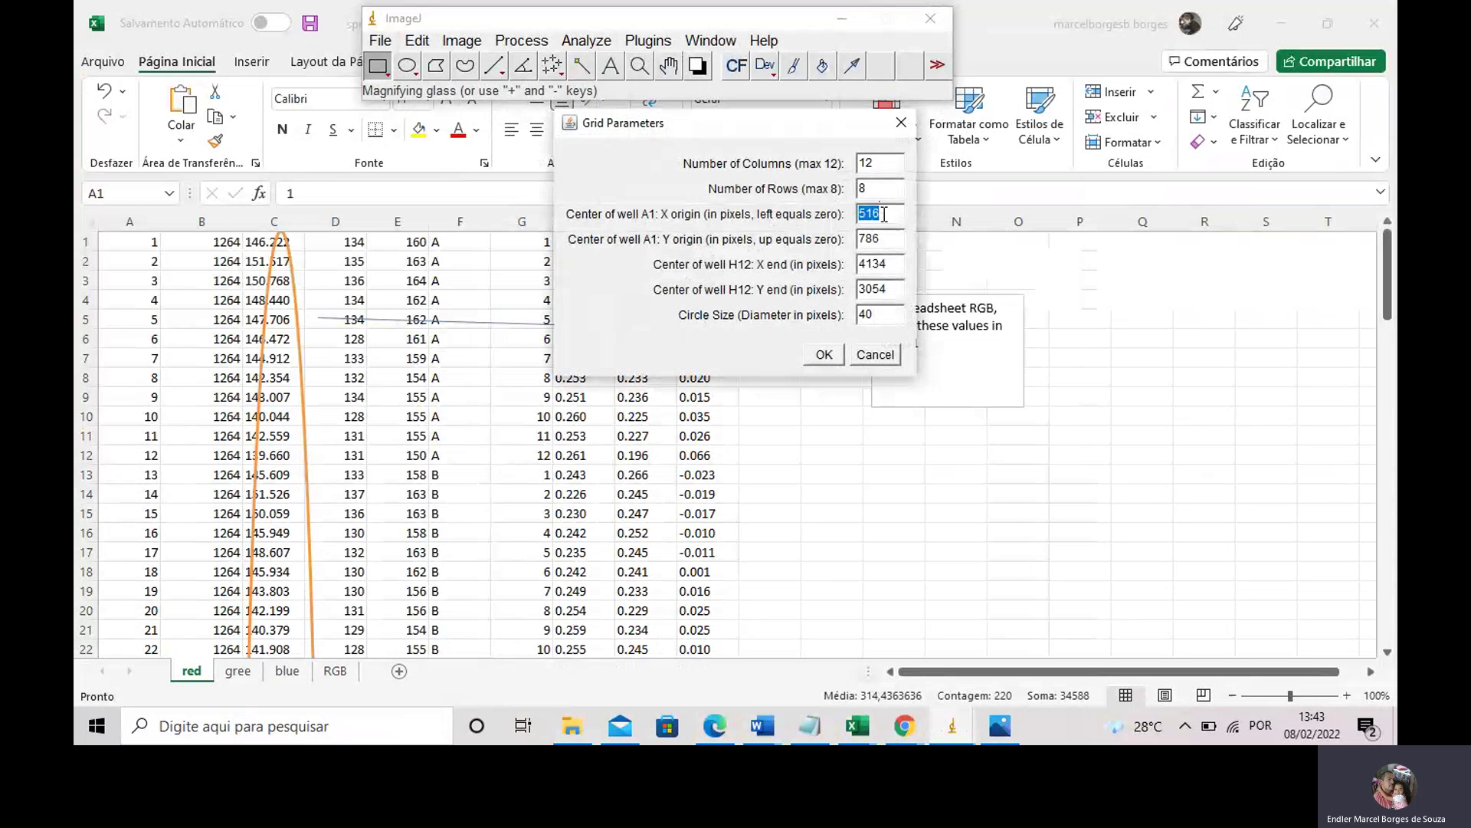
{"action": "type", "text": "240"}
{"action": "left_click", "coordinate": [882, 239]}
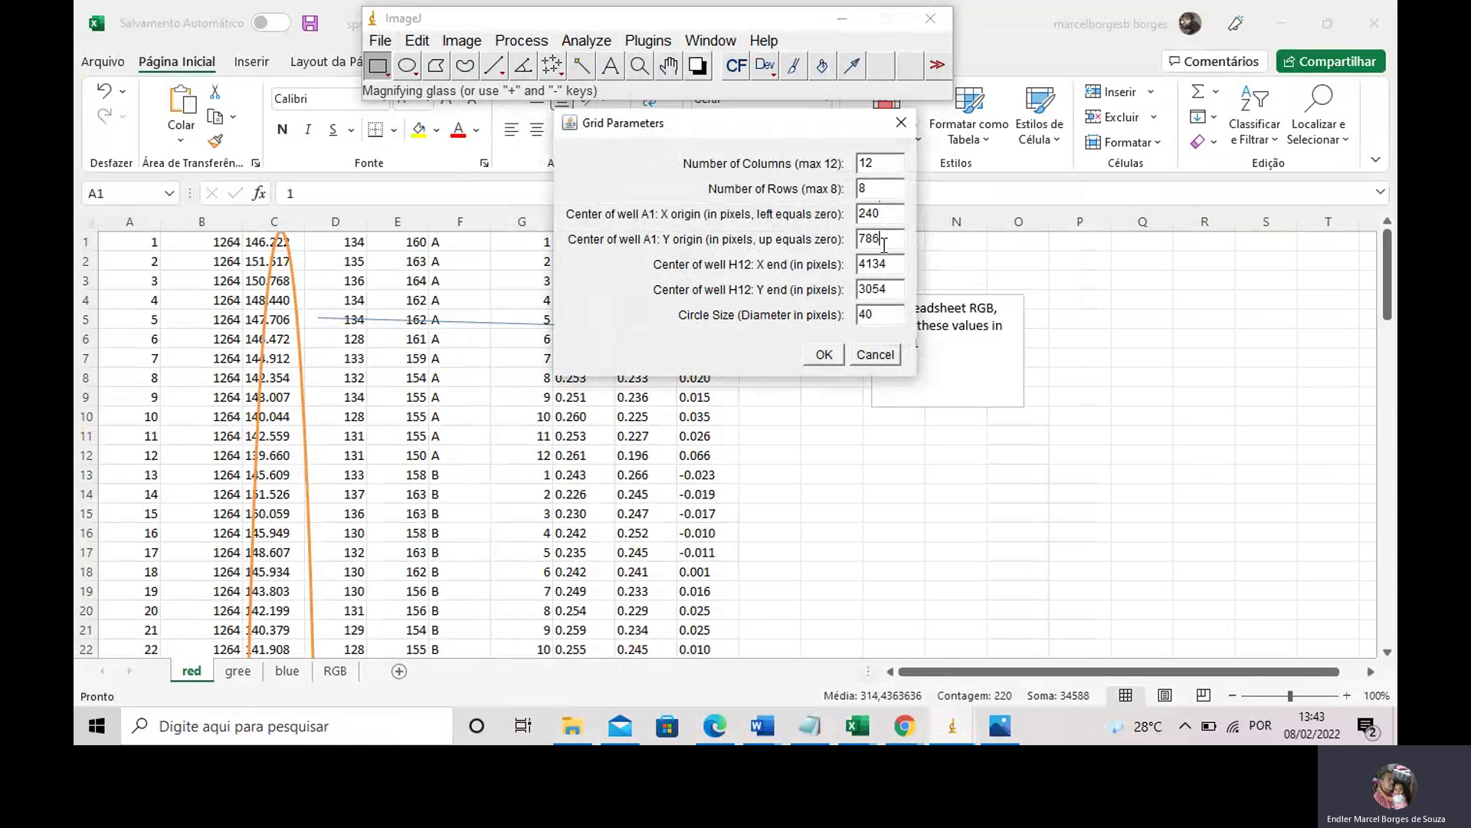
{"action": "double_click", "coordinate": [896, 239]}
{"action": "type", "text": "1"}
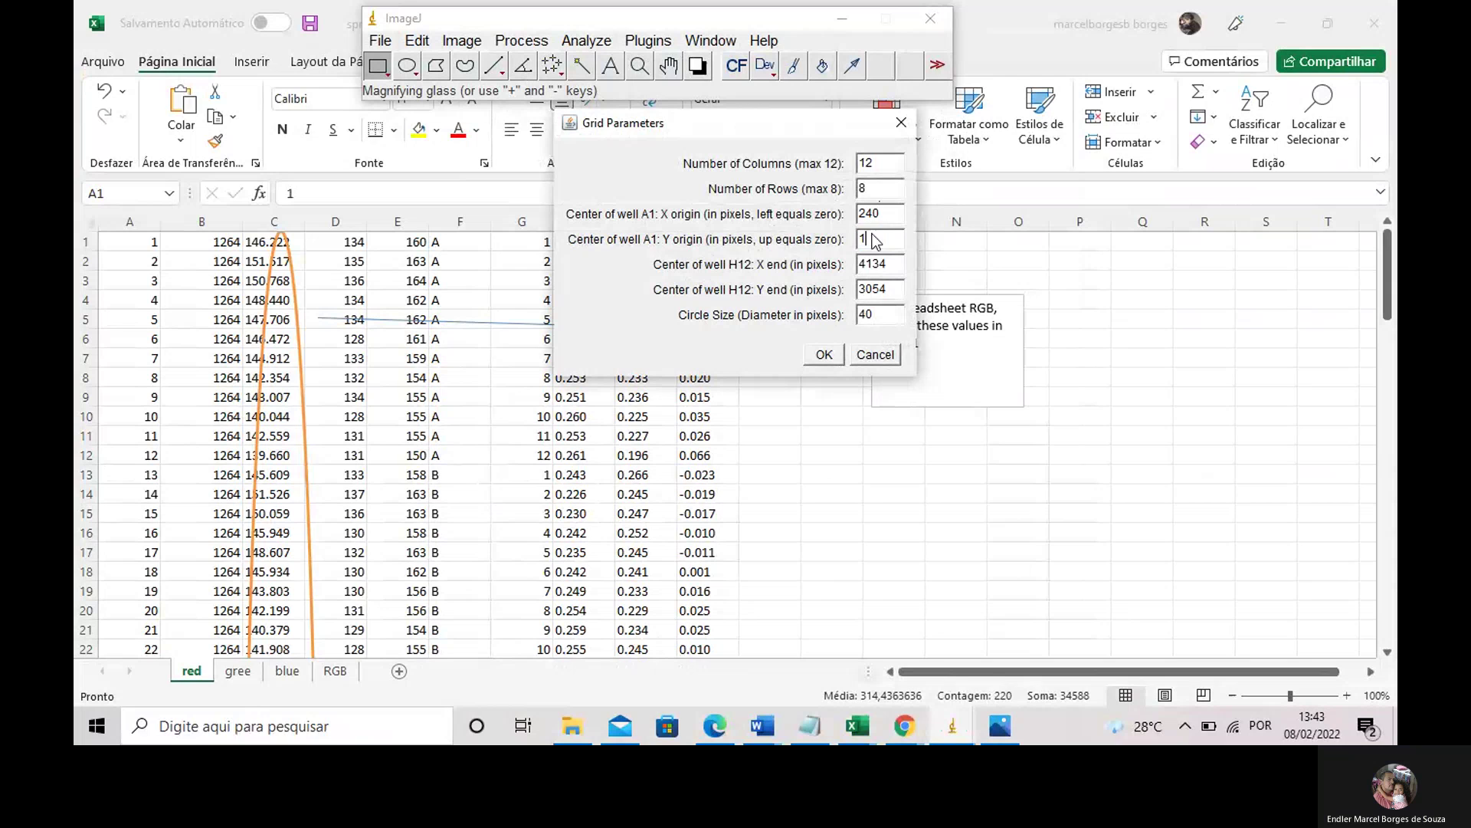
{"action": "type", "text": "98"}
- Set the well H12 centre to X end 2601 and Y end 1674, keep circle size 40, and apply the grid
{"action": "double_click", "coordinate": [886, 265]}
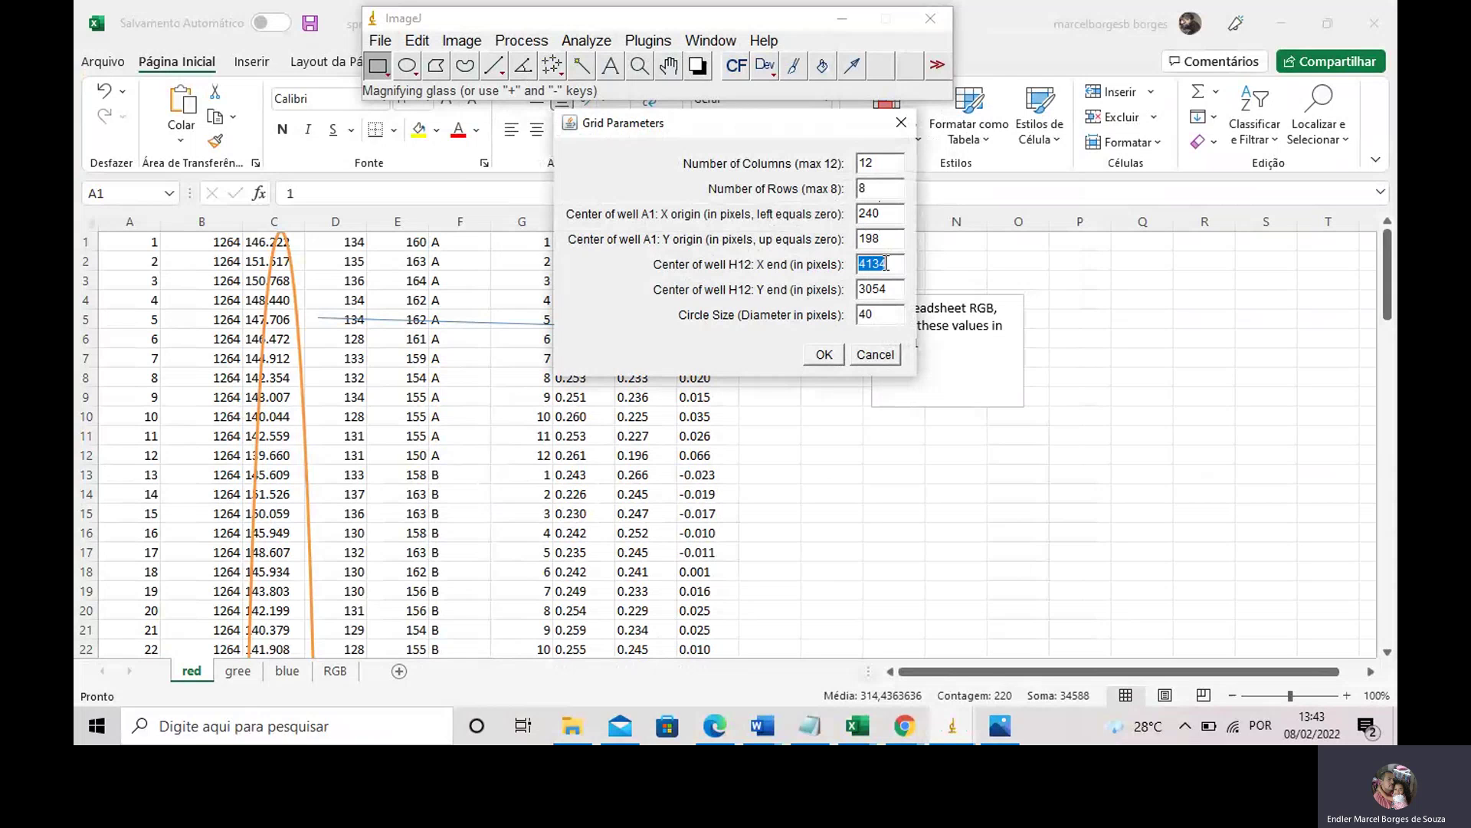
{"action": "type", "text": "2601"}
{"action": "double_click", "coordinate": [885, 287]}
{"action": "type", "text": "1674"}
{"action": "double_click", "coordinate": [881, 314]}
{"action": "type", "text": "40"}
{"action": "left_click", "coordinate": [825, 356]}
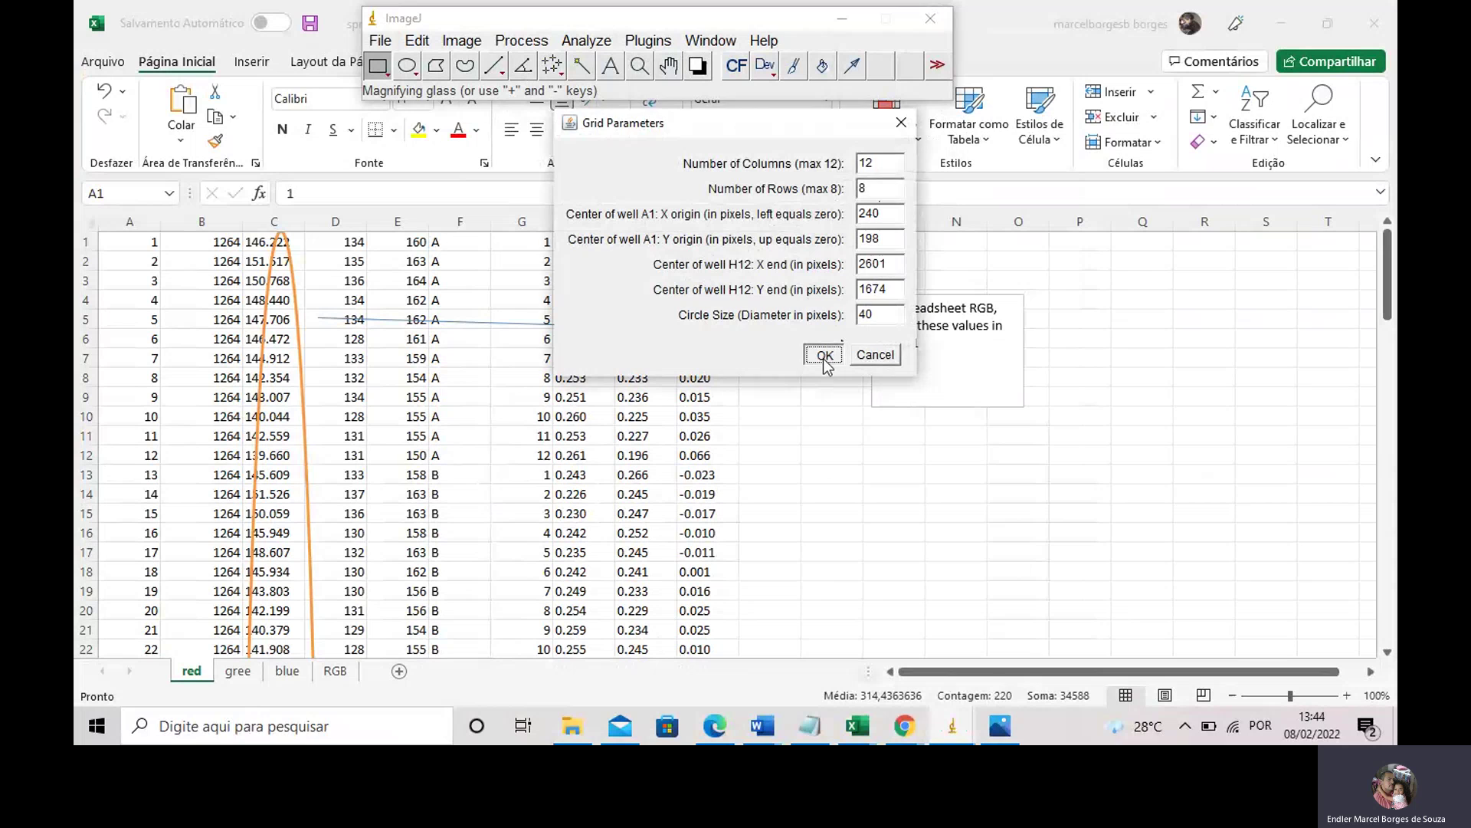
- Accept the grid fit, copy the green-channel results and paste them at cell A1 of the gree sheet in Excel
{"action": "left_click", "coordinate": [801, 242]}
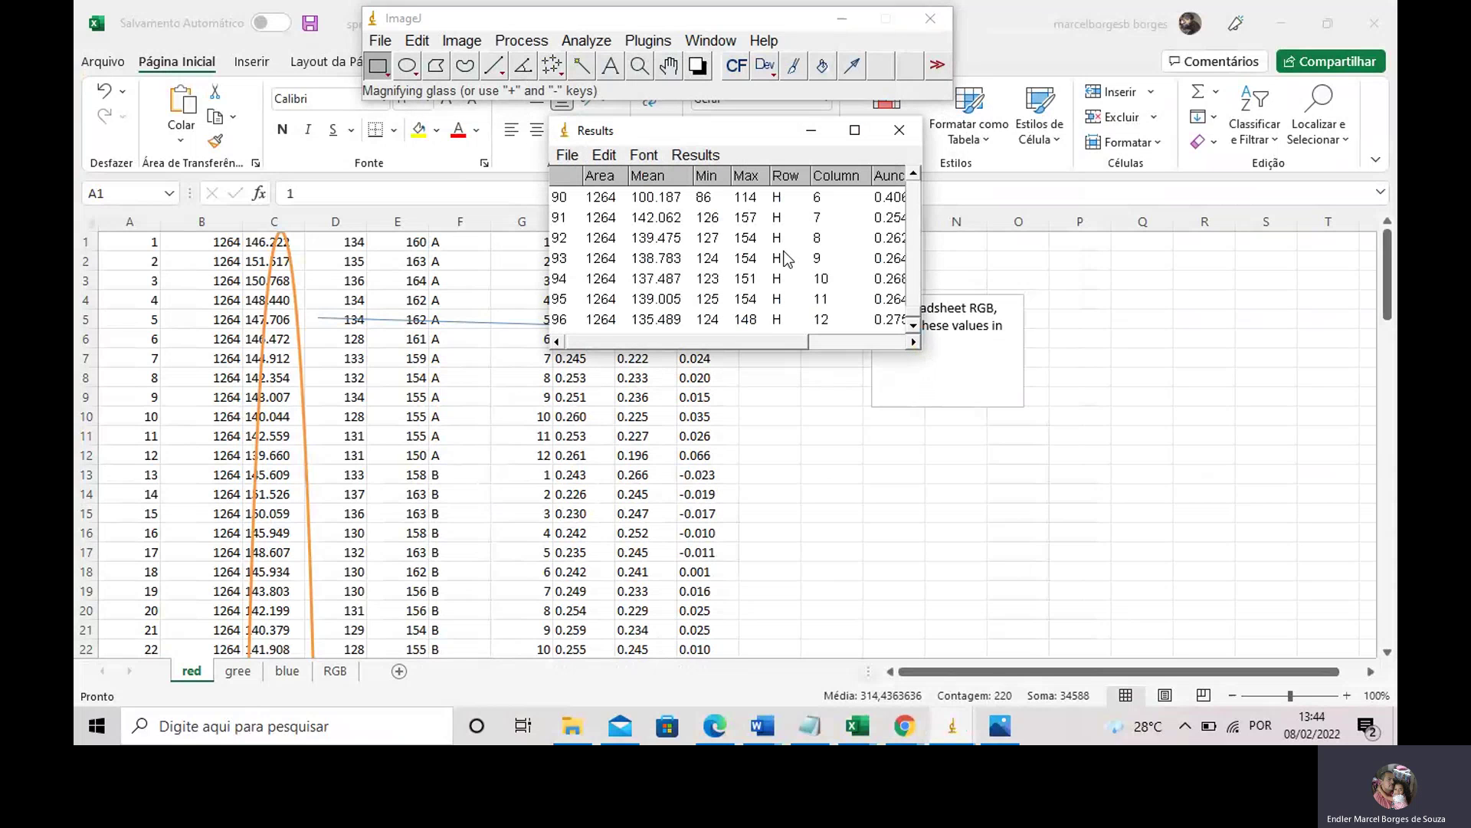
{"action": "key", "text": "ctrl+c"}
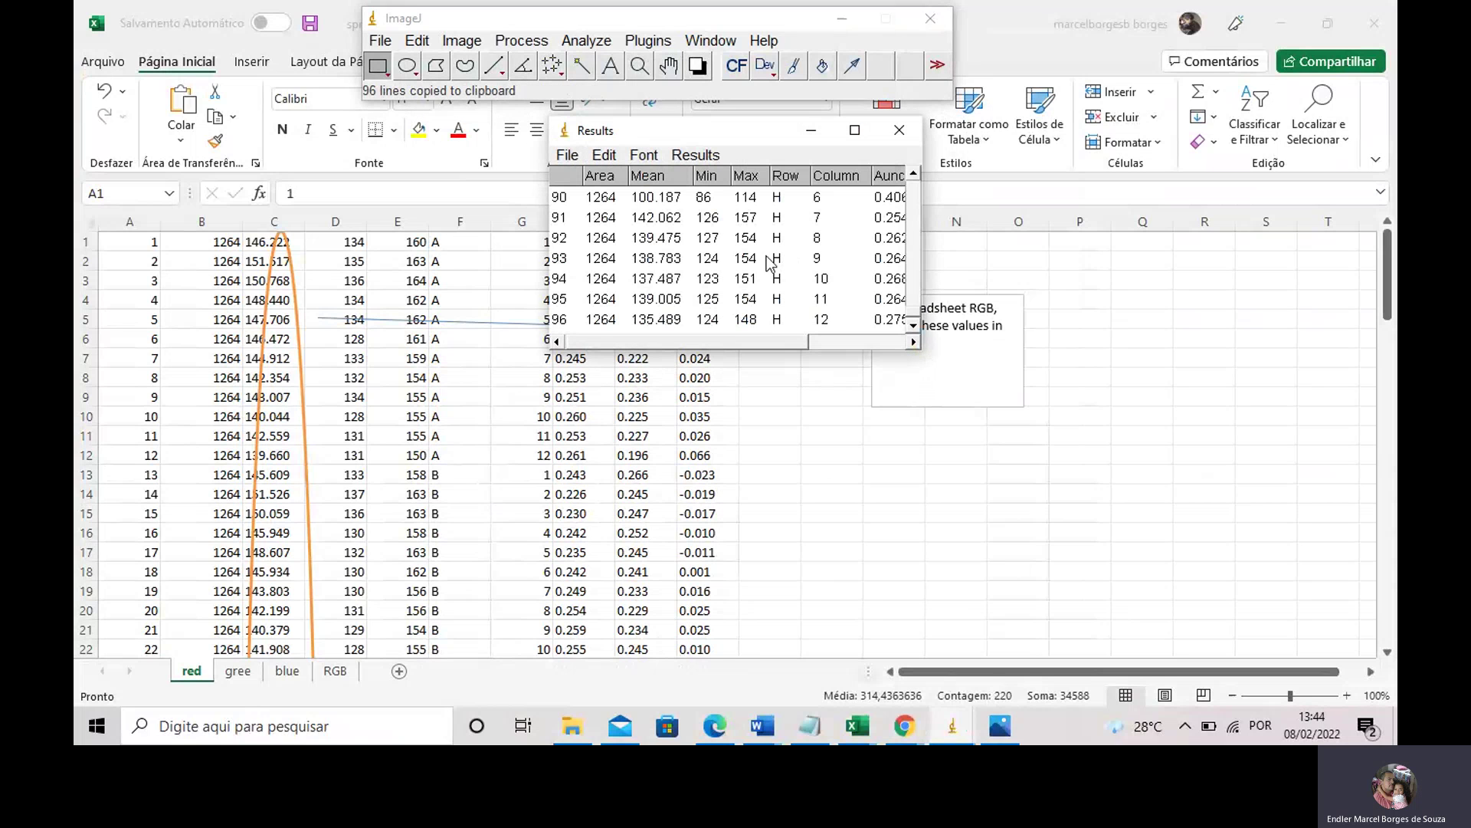
{"action": "left_click", "coordinate": [252, 670]}
{"action": "left_click", "coordinate": [238, 670]}
{"action": "left_click", "coordinate": [126, 244]}
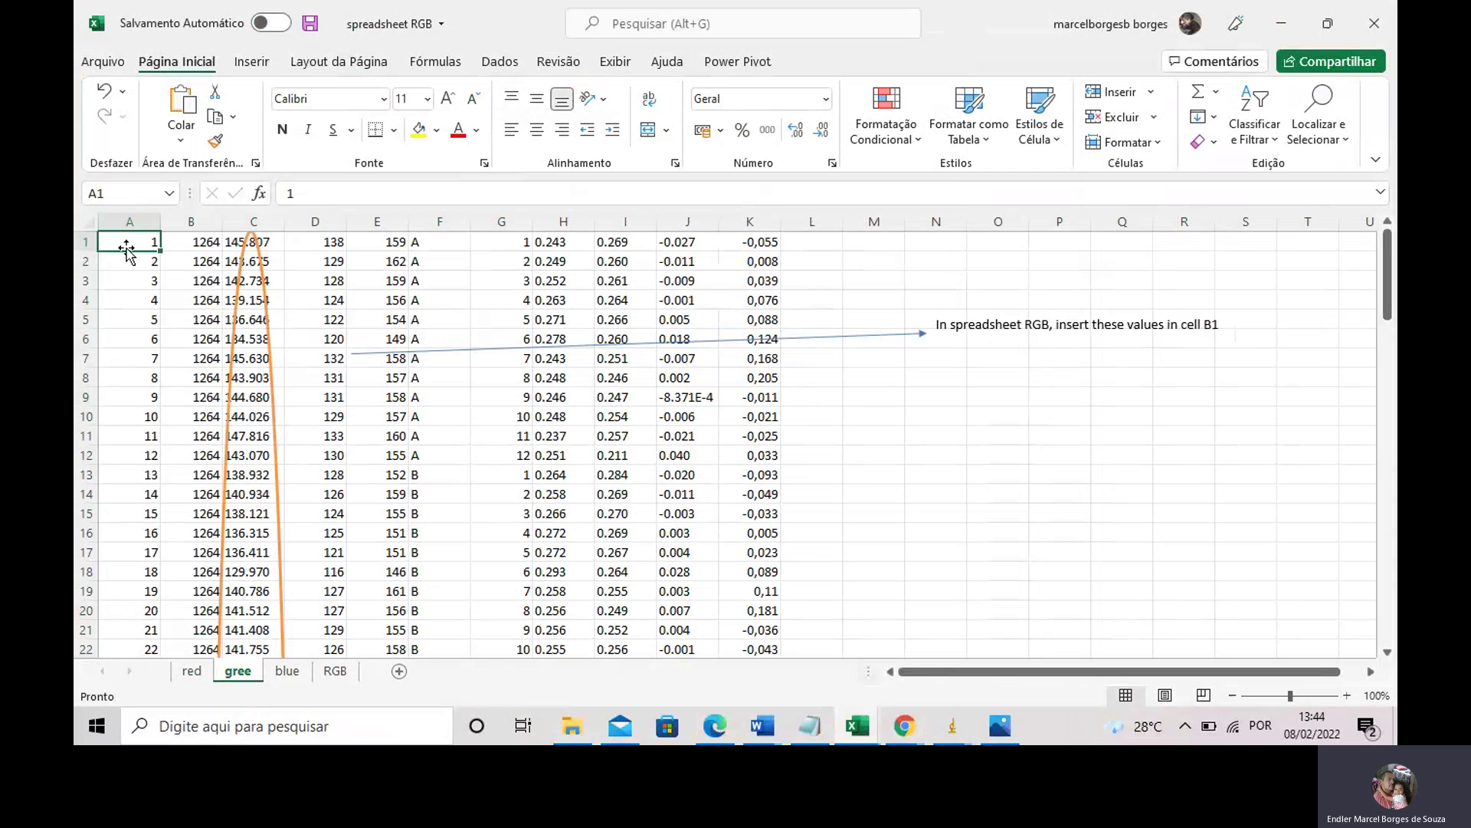
{"action": "key", "text": "ctrl+v"}
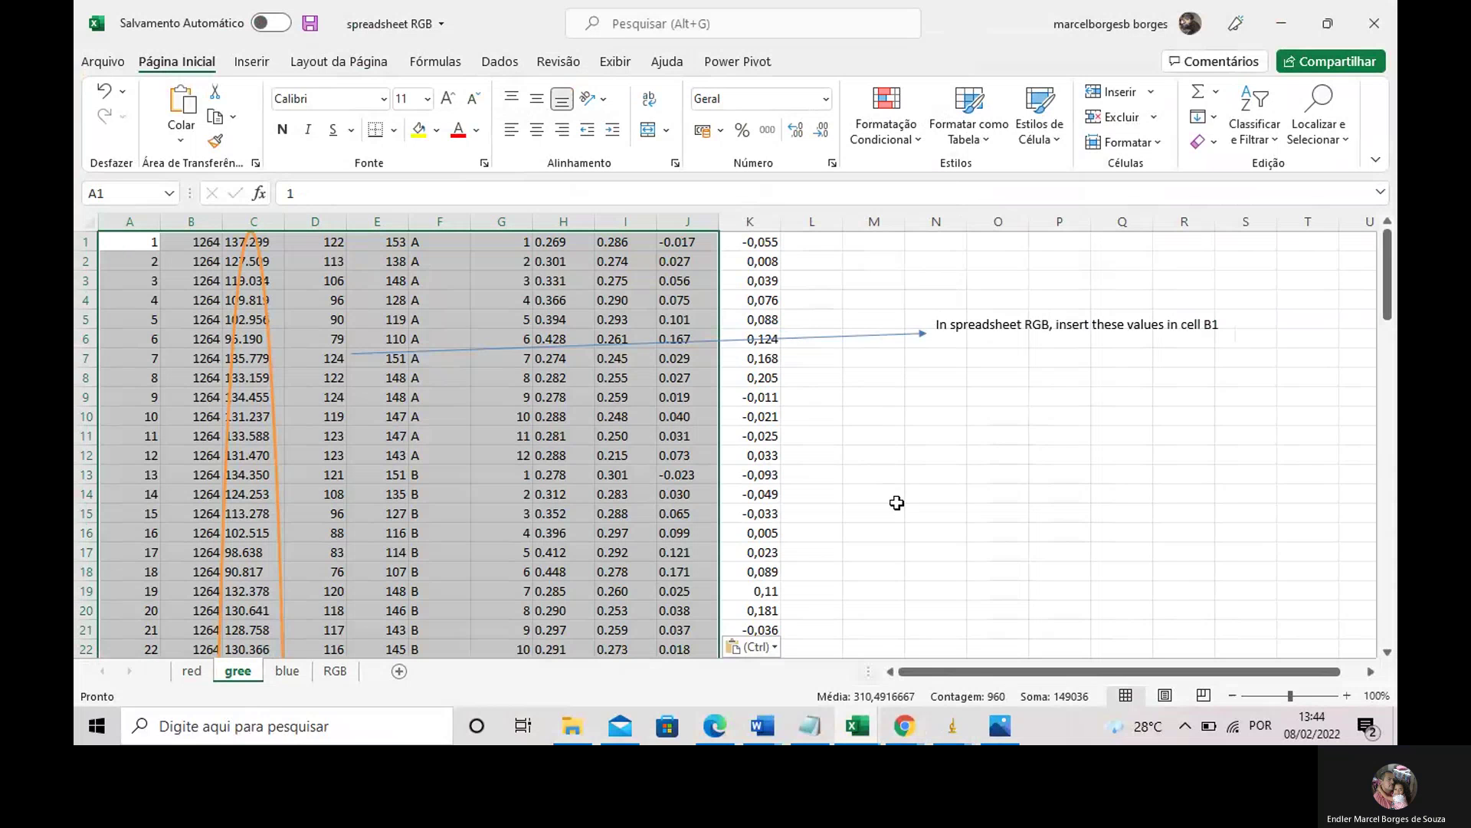
- Switch to ImageJ, run the ReadPlate Macro again and choose the Blue channel for the measurements
{"action": "left_click", "coordinate": [951, 720]}
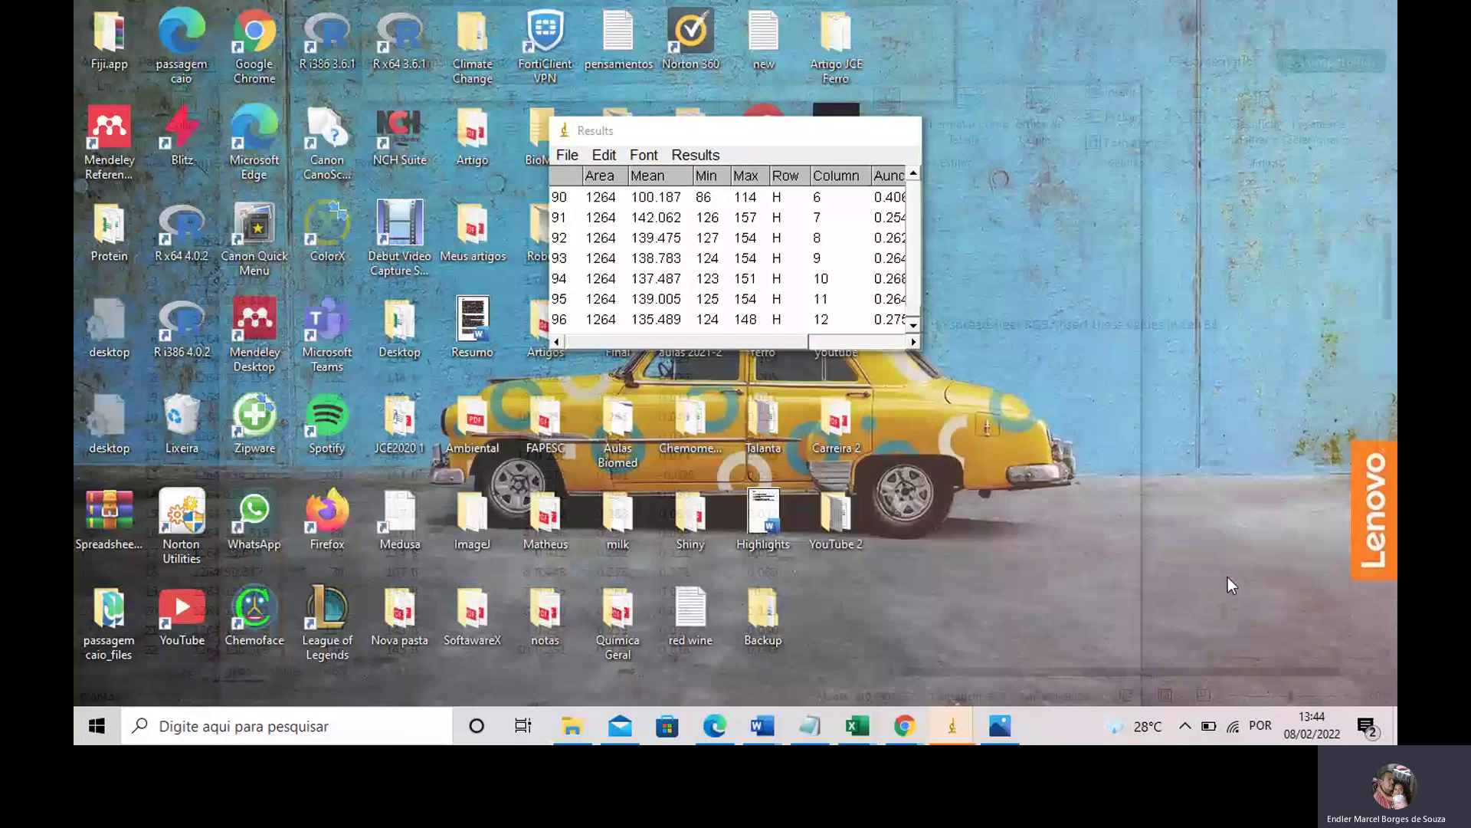
{"action": "left_click", "coordinate": [1229, 579]}
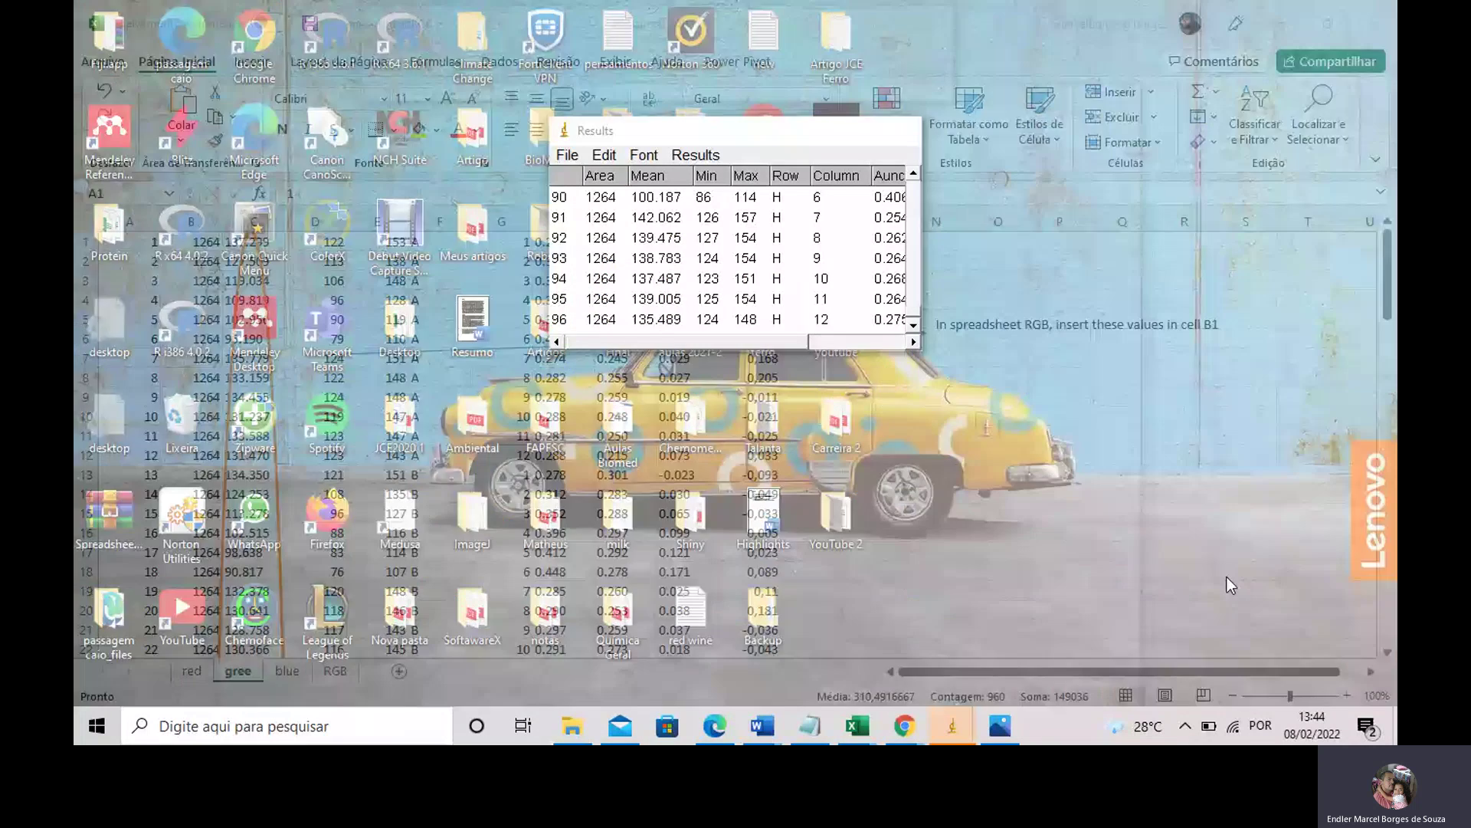
{"action": "left_click", "coordinate": [648, 40]}
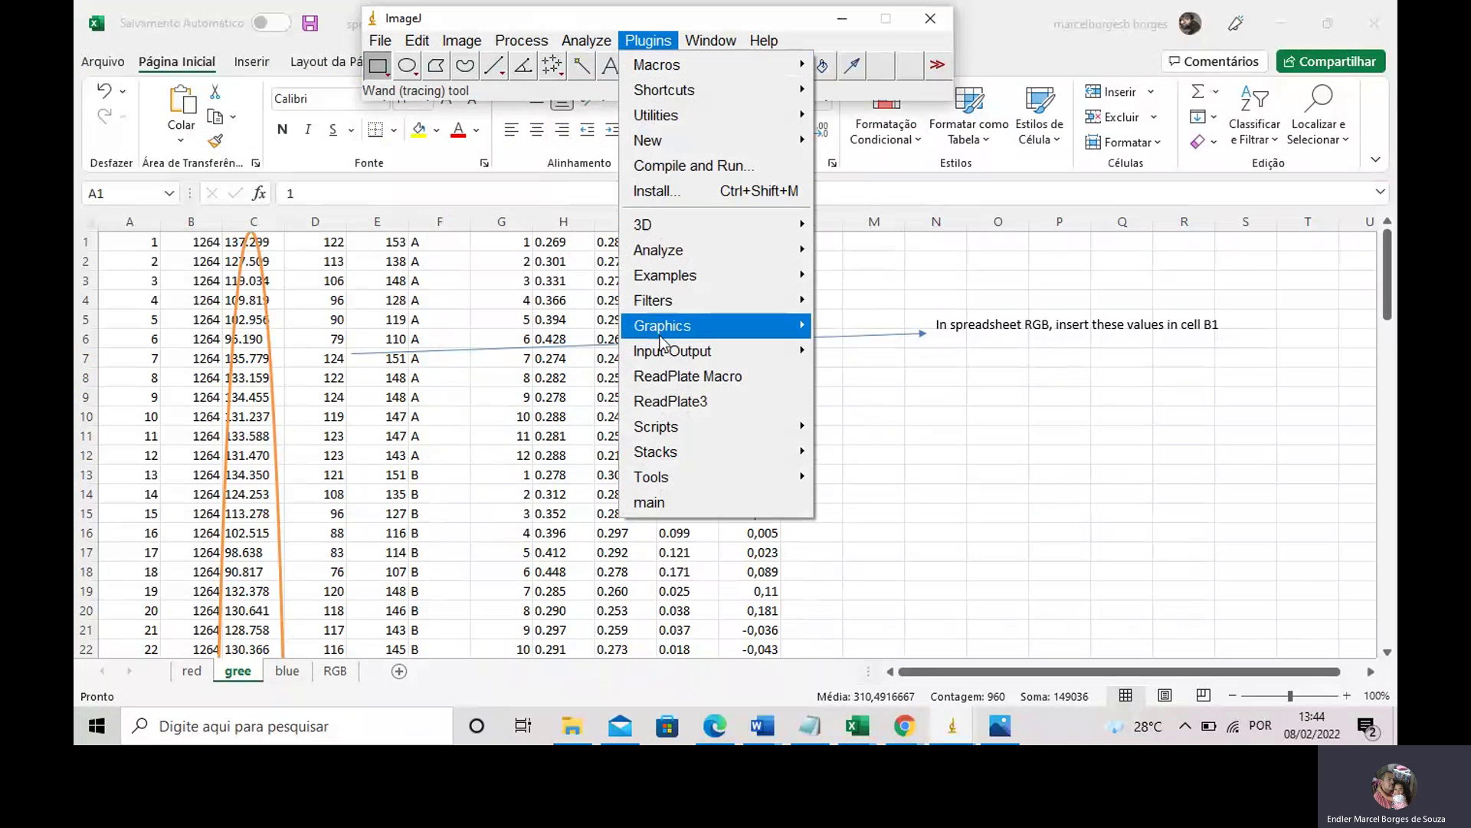
{"action": "left_click", "coordinate": [678, 376]}
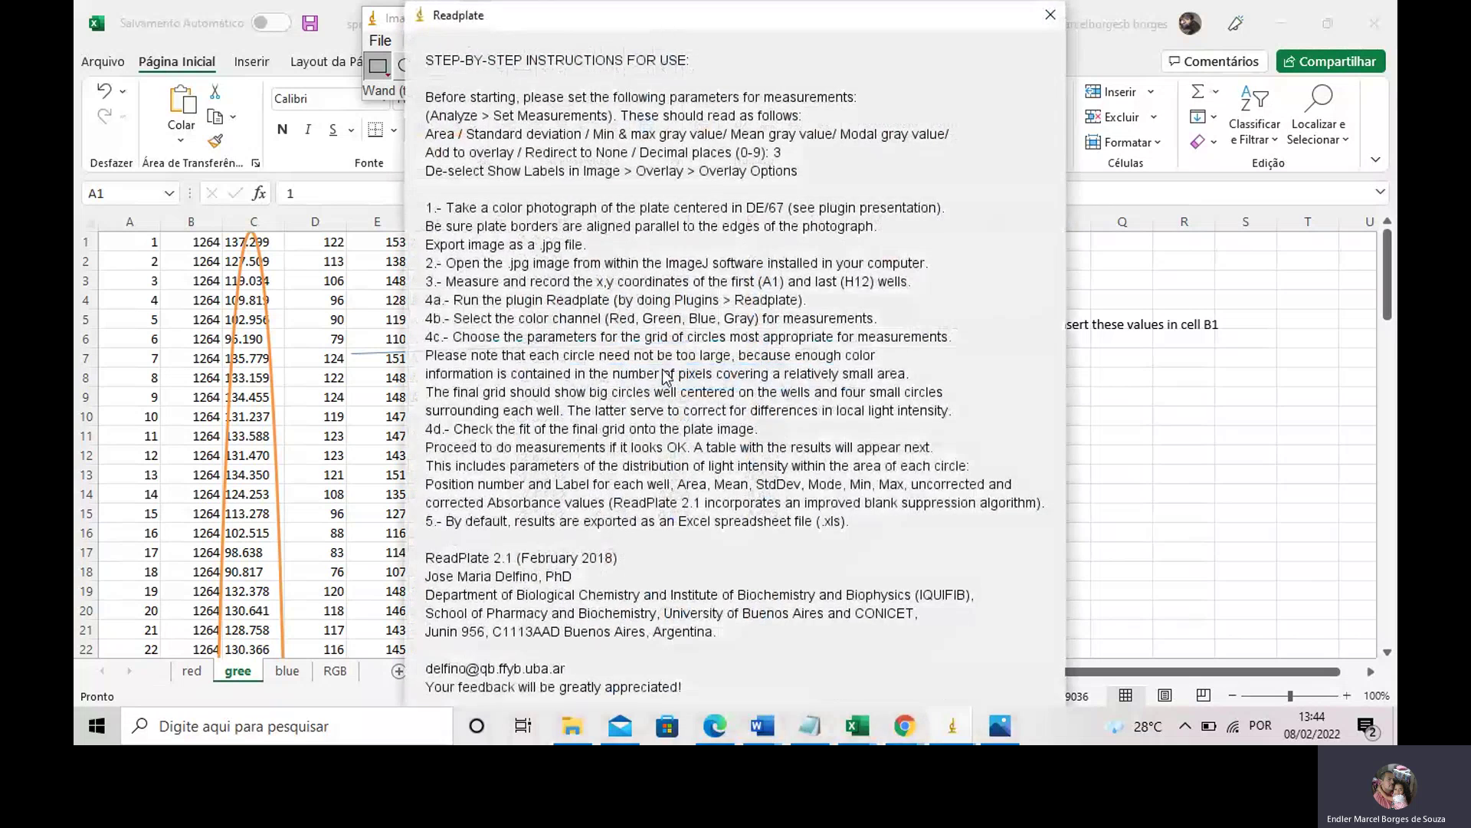
{"action": "key", "text": "Return"}
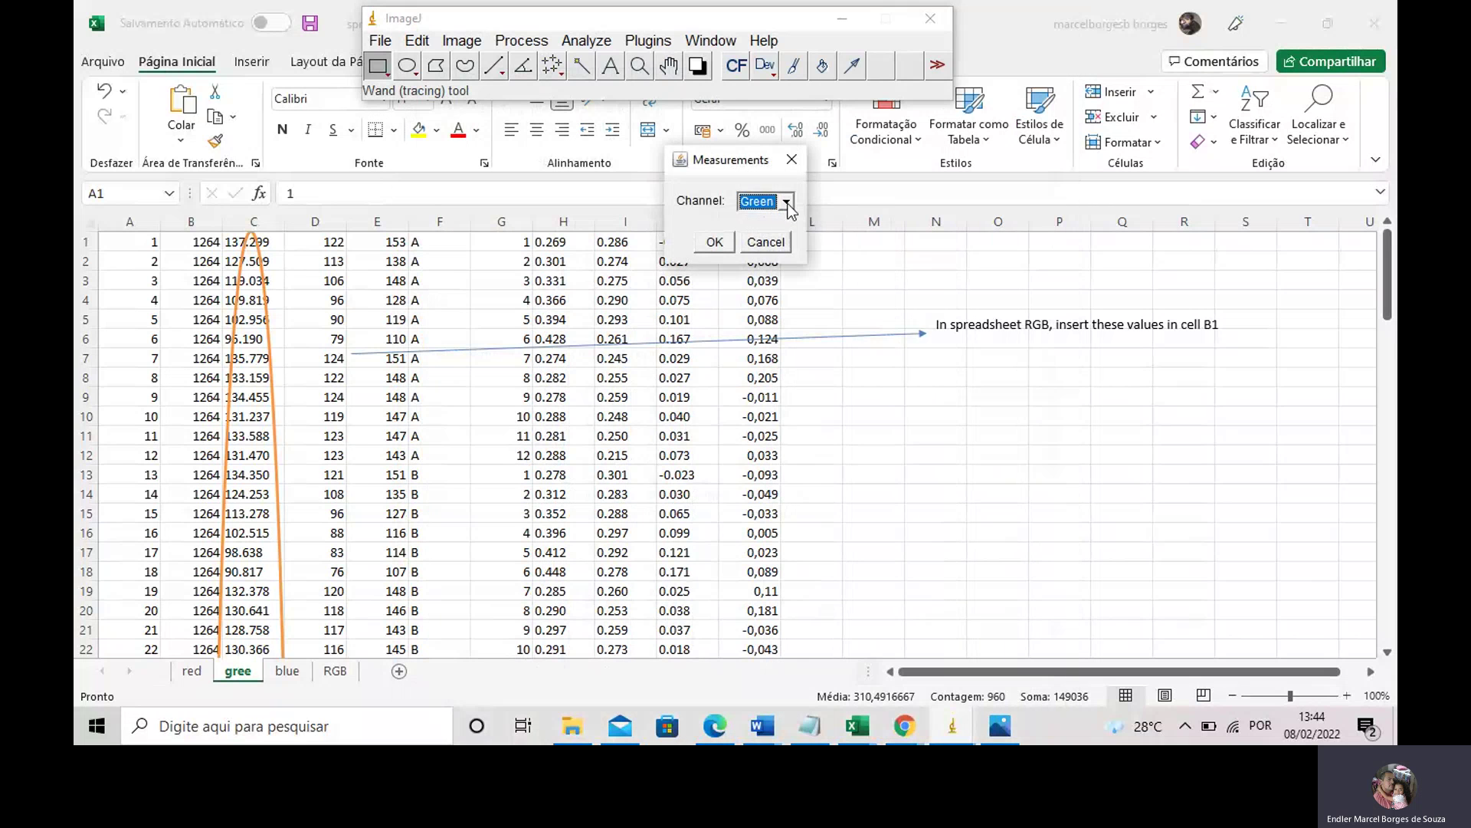
{"action": "left_click", "coordinate": [786, 201]}
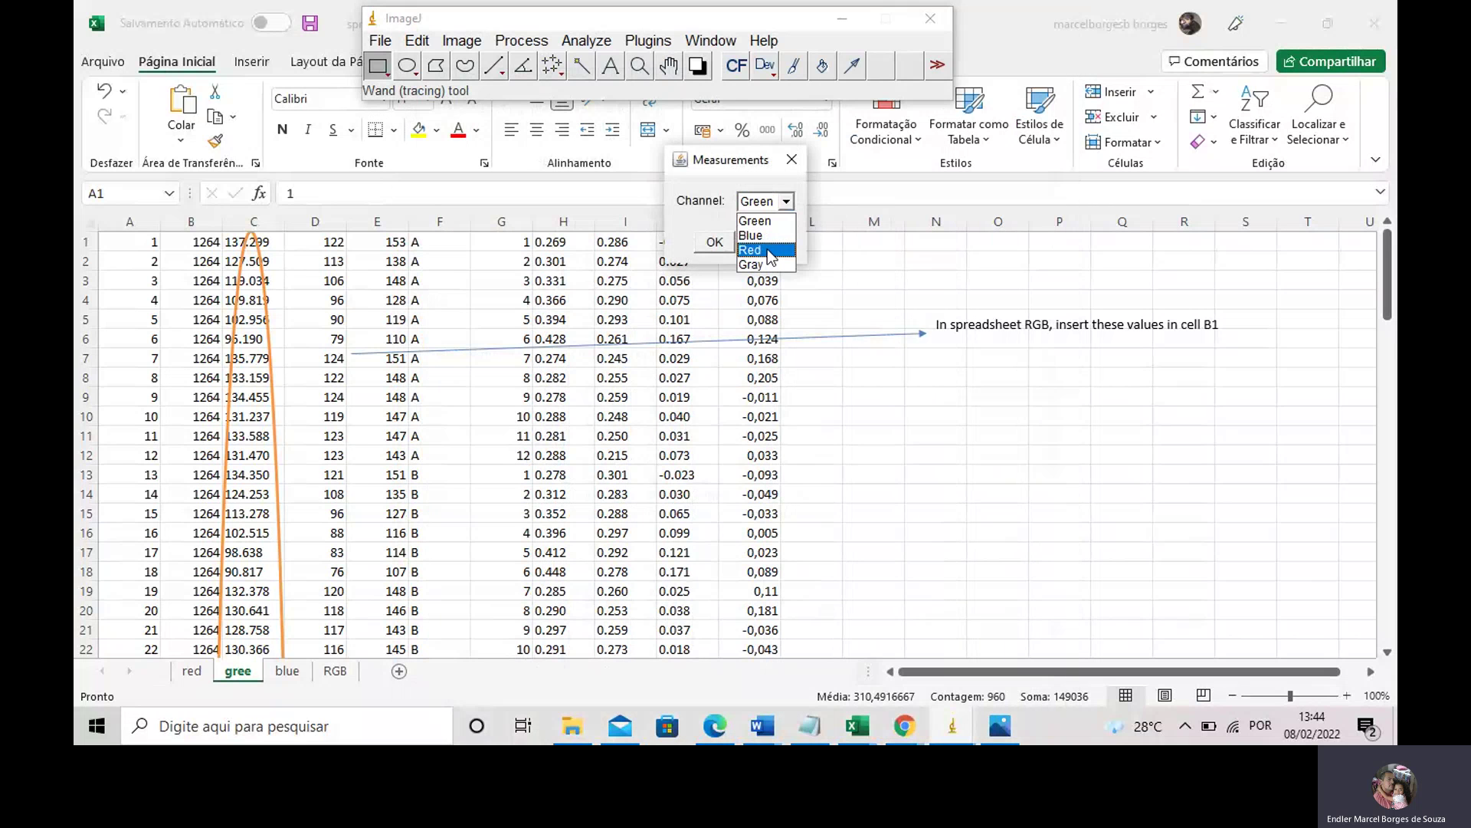
{"action": "left_click", "coordinate": [762, 238]}
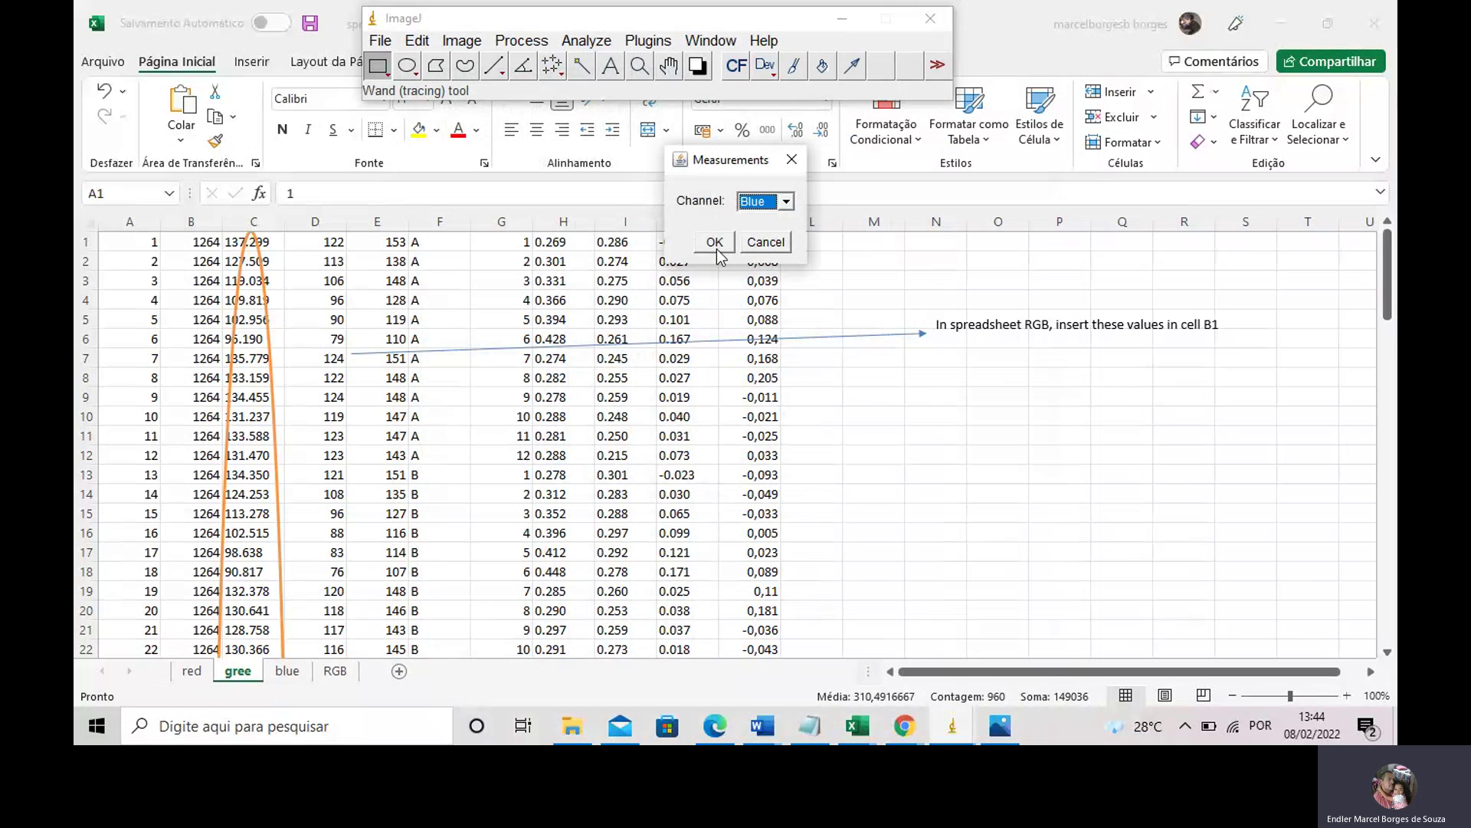
{"action": "left_click", "coordinate": [716, 247]}
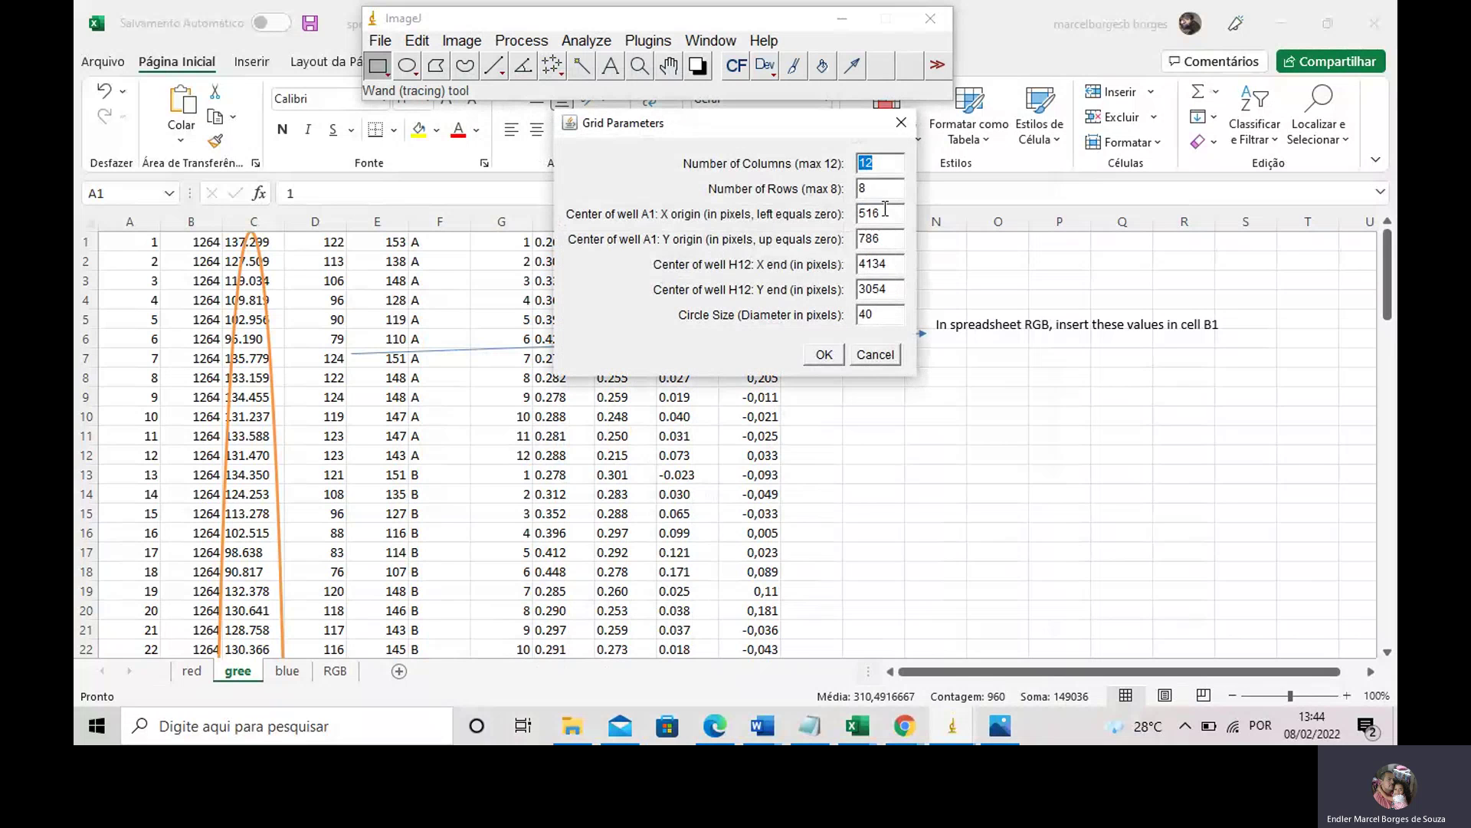
- Set the well A1 centre's X origin to 240 pixels for the blue measurement
{"action": "left_click", "coordinate": [881, 217]}
{"action": "left_click_drag", "start_coordinate": [882, 215], "coordinate": [849, 223]}
{"action": "type", "text": "240"}
{"action": "double_click", "coordinate": [896, 243]}
{"action": "type", "text": "2601"}
{"action": "double_click", "coordinate": [886, 268]}
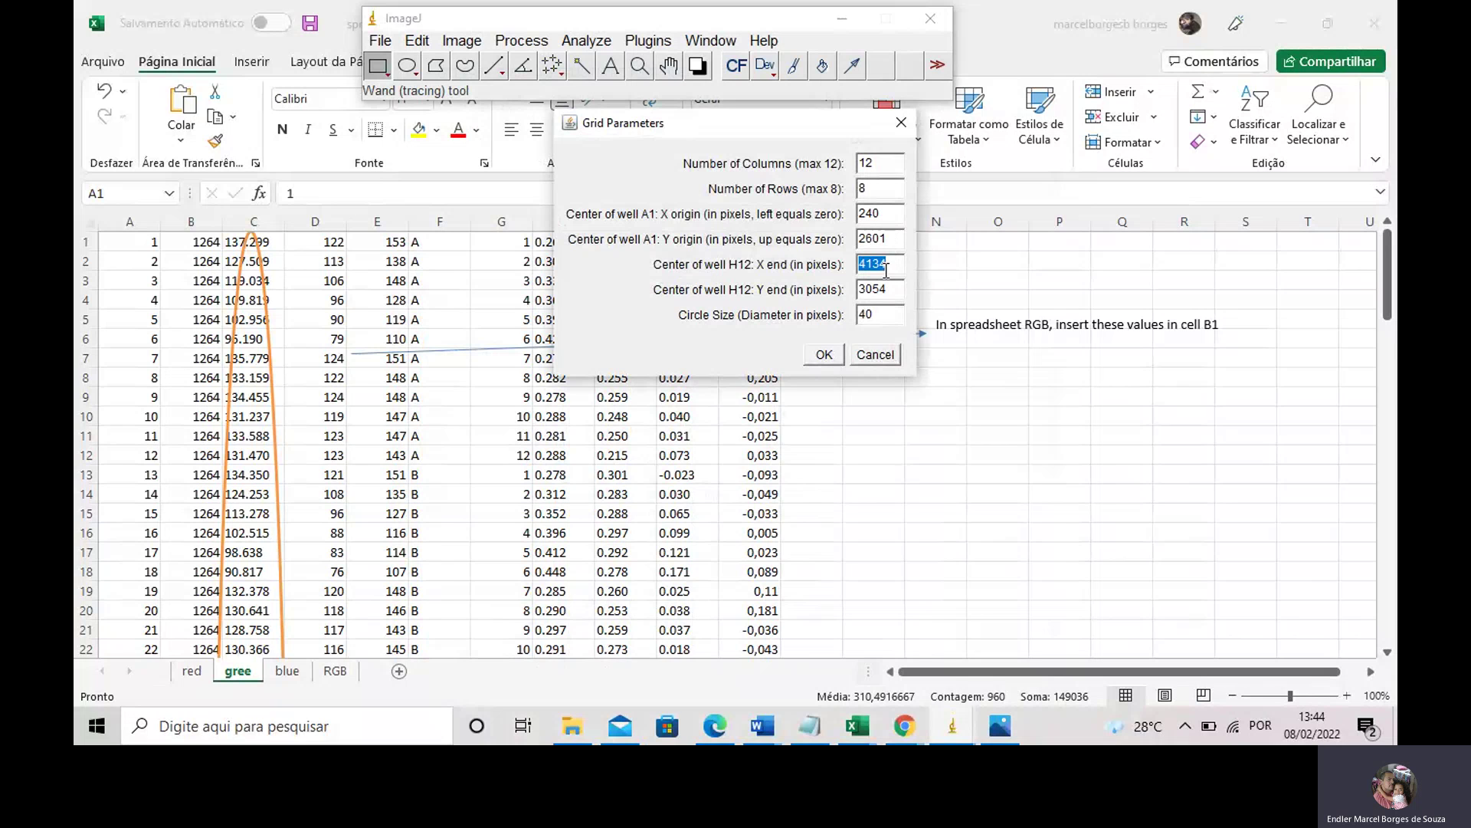
{"action": "type", "text": "1674"}
{"action": "left_click", "coordinate": [889, 319]}
- Set the well A1 centre's Y origin to 168 pixels
{"action": "left_click_drag", "start_coordinate": [889, 239], "coordinate": [833, 240]}
{"action": "type", "text": "168"}
{"action": "double_click", "coordinate": [888, 214]}
{"action": "left_click", "coordinate": [876, 240]}
- Set the well H12 centre to X end 2601 and Y end 1674 pixels and apply the grid parameters
{"action": "left_click", "coordinate": [891, 266]}
{"action": "double_click", "coordinate": [891, 265]}
{"action": "type", "text": "2601"}
{"action": "double_click", "coordinate": [900, 292]}
{"action": "type", "text": "1674"}
{"action": "left_click", "coordinate": [826, 356]}
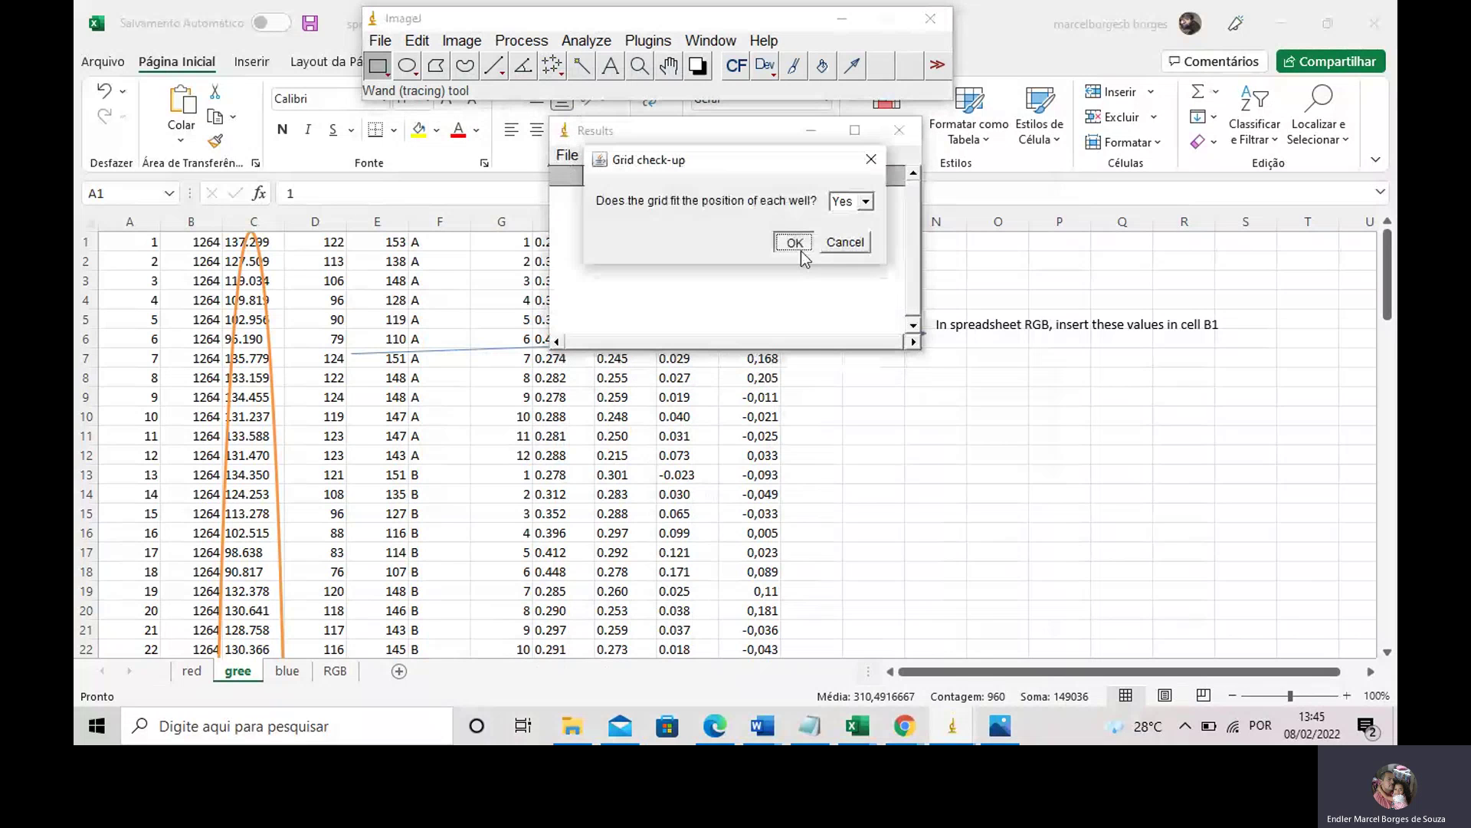
- Accept the grid fit and copy all rows of the blue-channel results table
{"action": "left_click", "coordinate": [795, 243]}
{"action": "key", "text": "ctrl+a"}
{"action": "key", "text": "ctrl+c"}
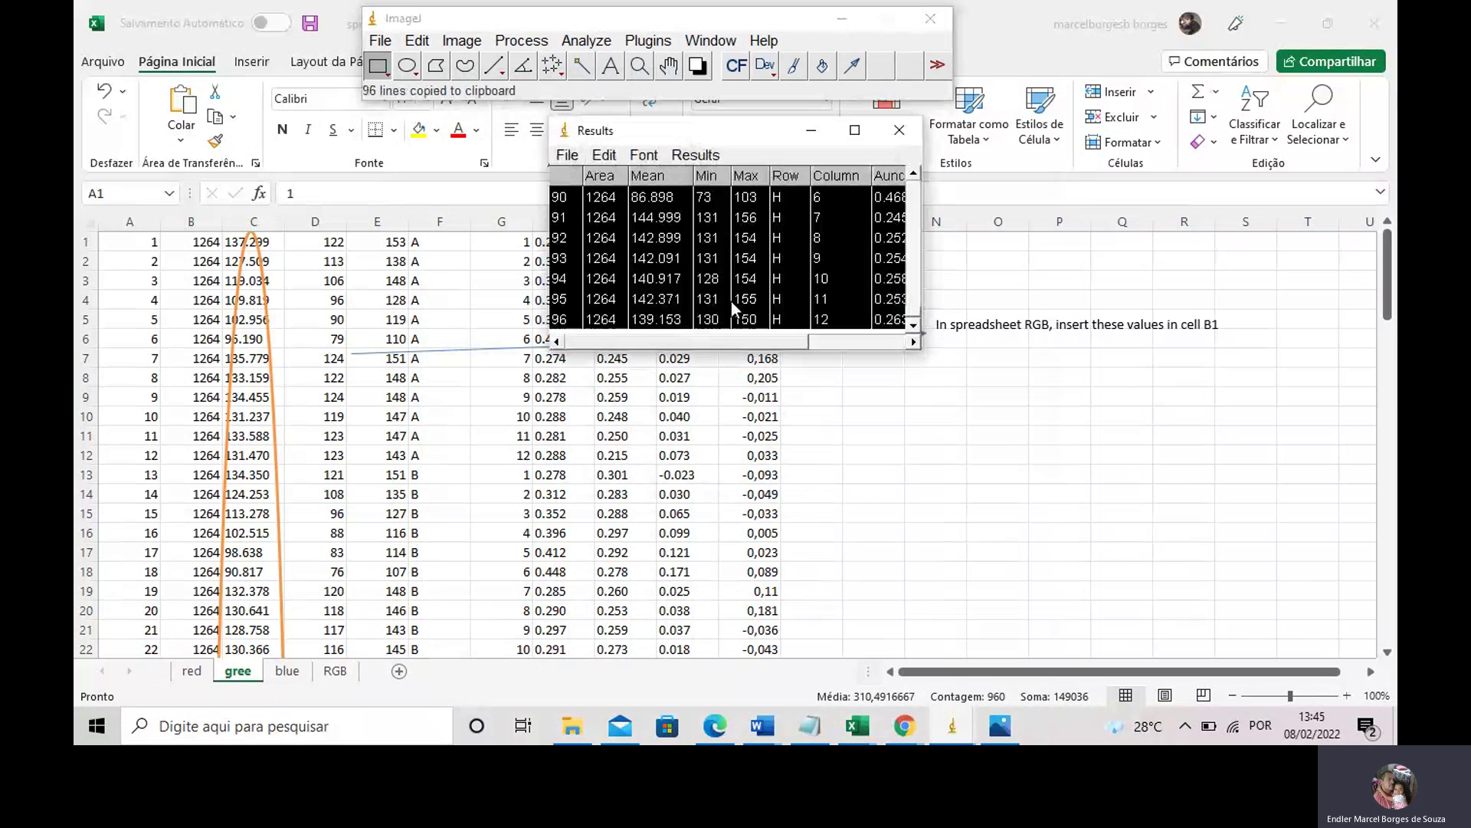
- Switch to Excel and paste the blue-channel results at cell A1 of the blue sheet
{"action": "key", "text": "alt+Tab"}
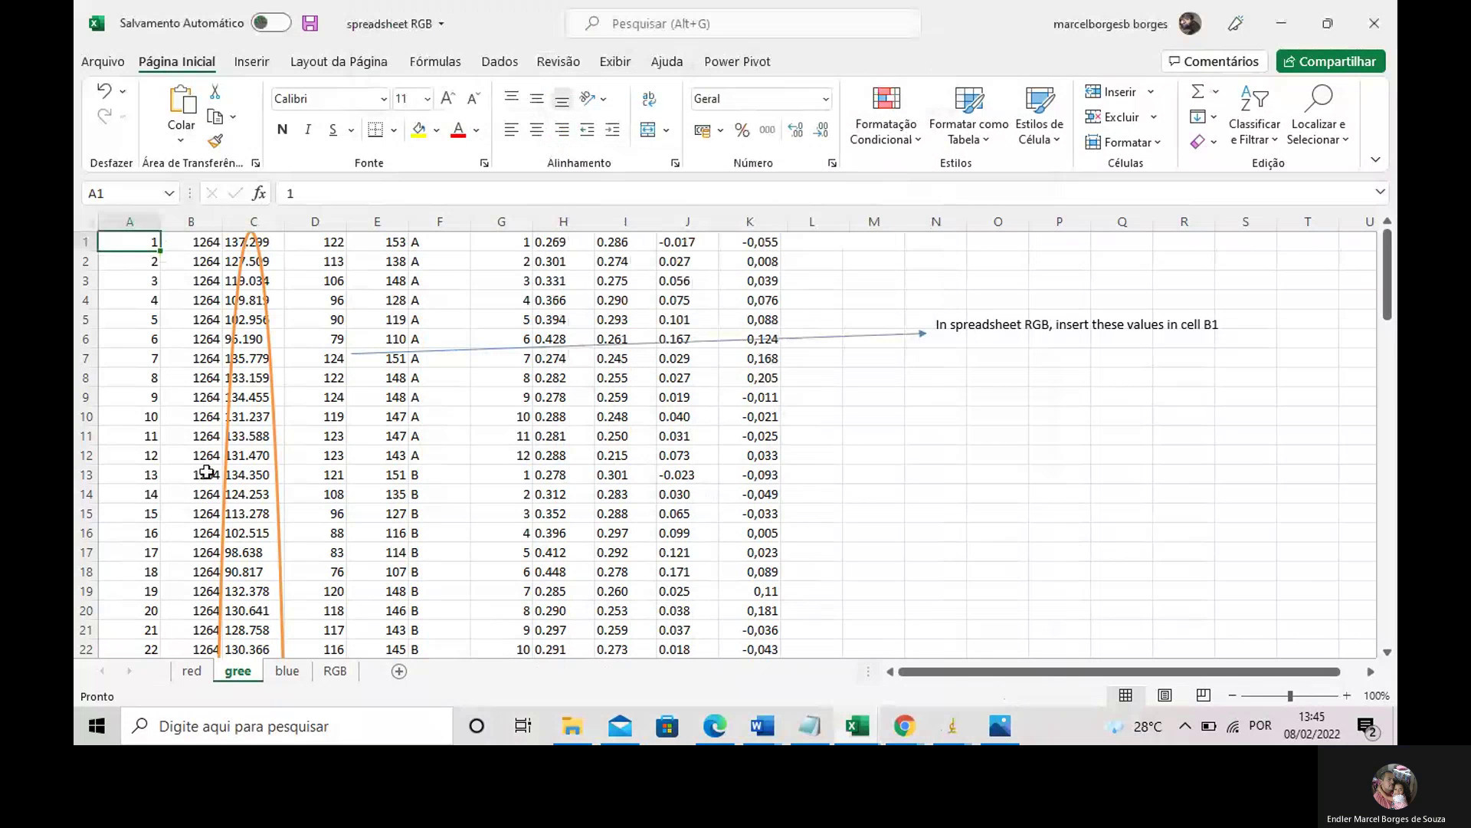
{"action": "left_click", "coordinate": [287, 672]}
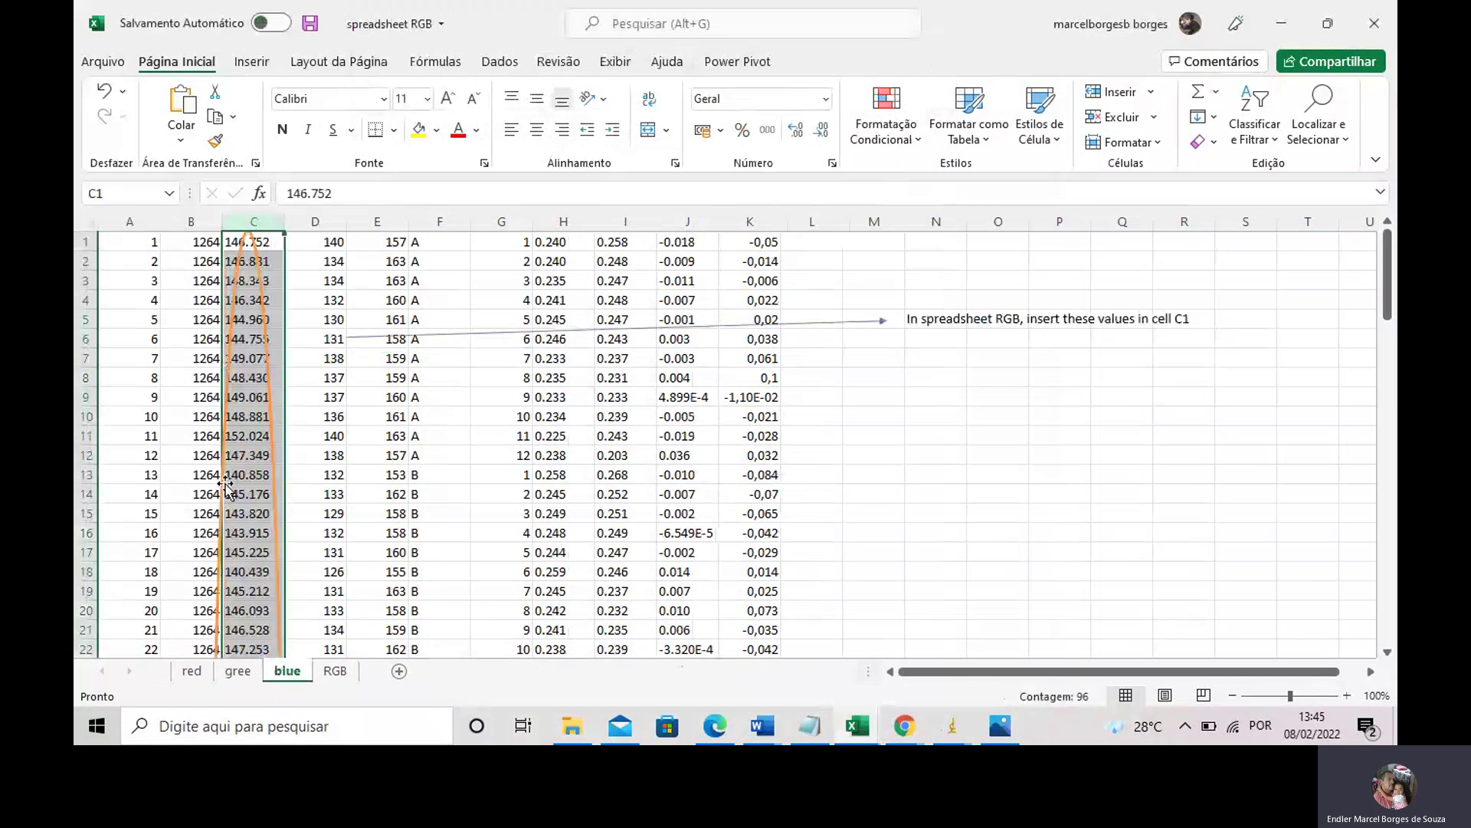
{"action": "left_click", "coordinate": [134, 240]}
{"action": "key", "text": "ctrl+v"}
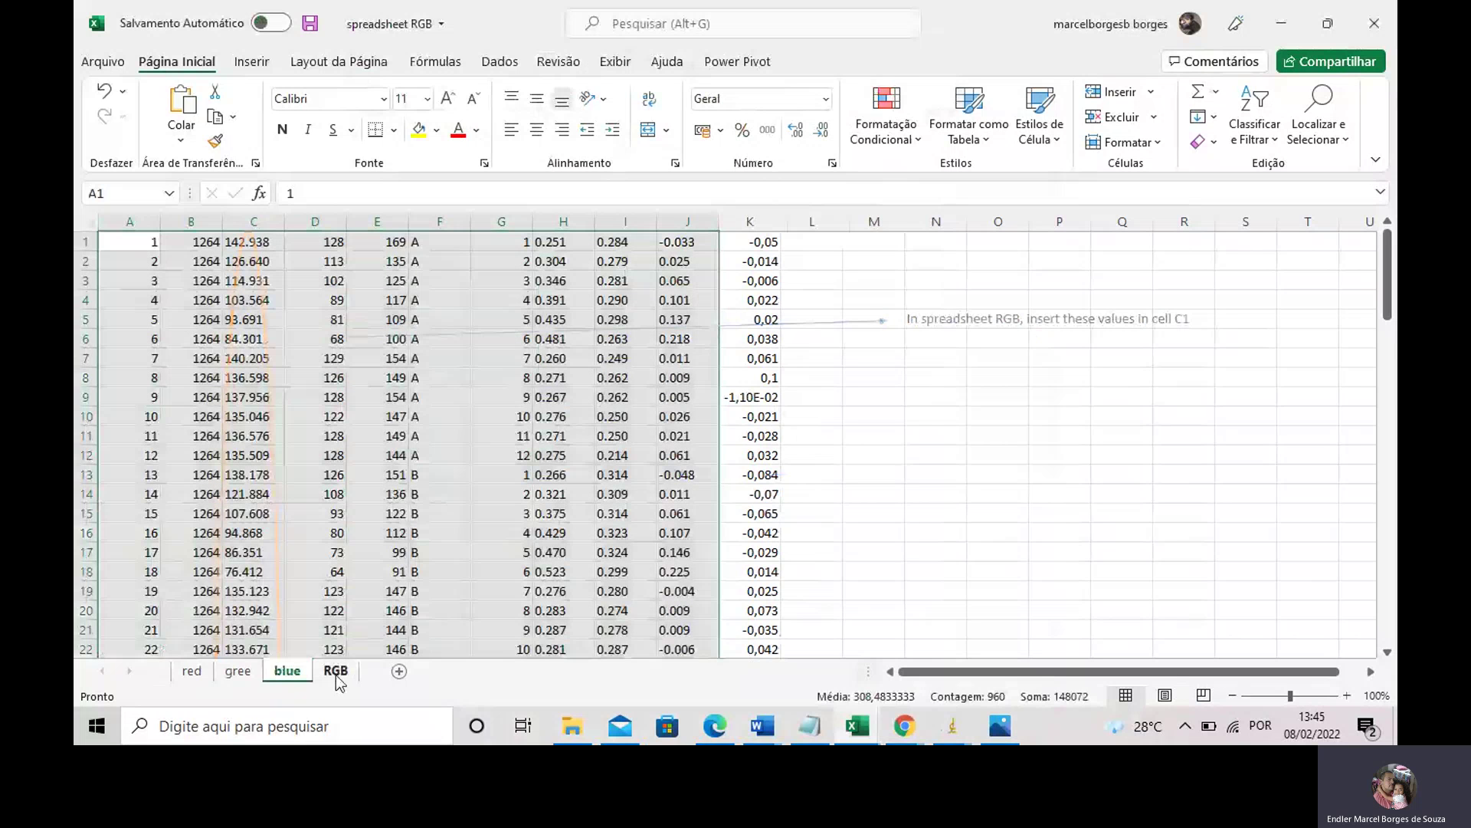
- Open the RGB sheet and look over the standard volumes, concentrations and the R, G and B value blocks
{"action": "left_click", "coordinate": [335, 672]}
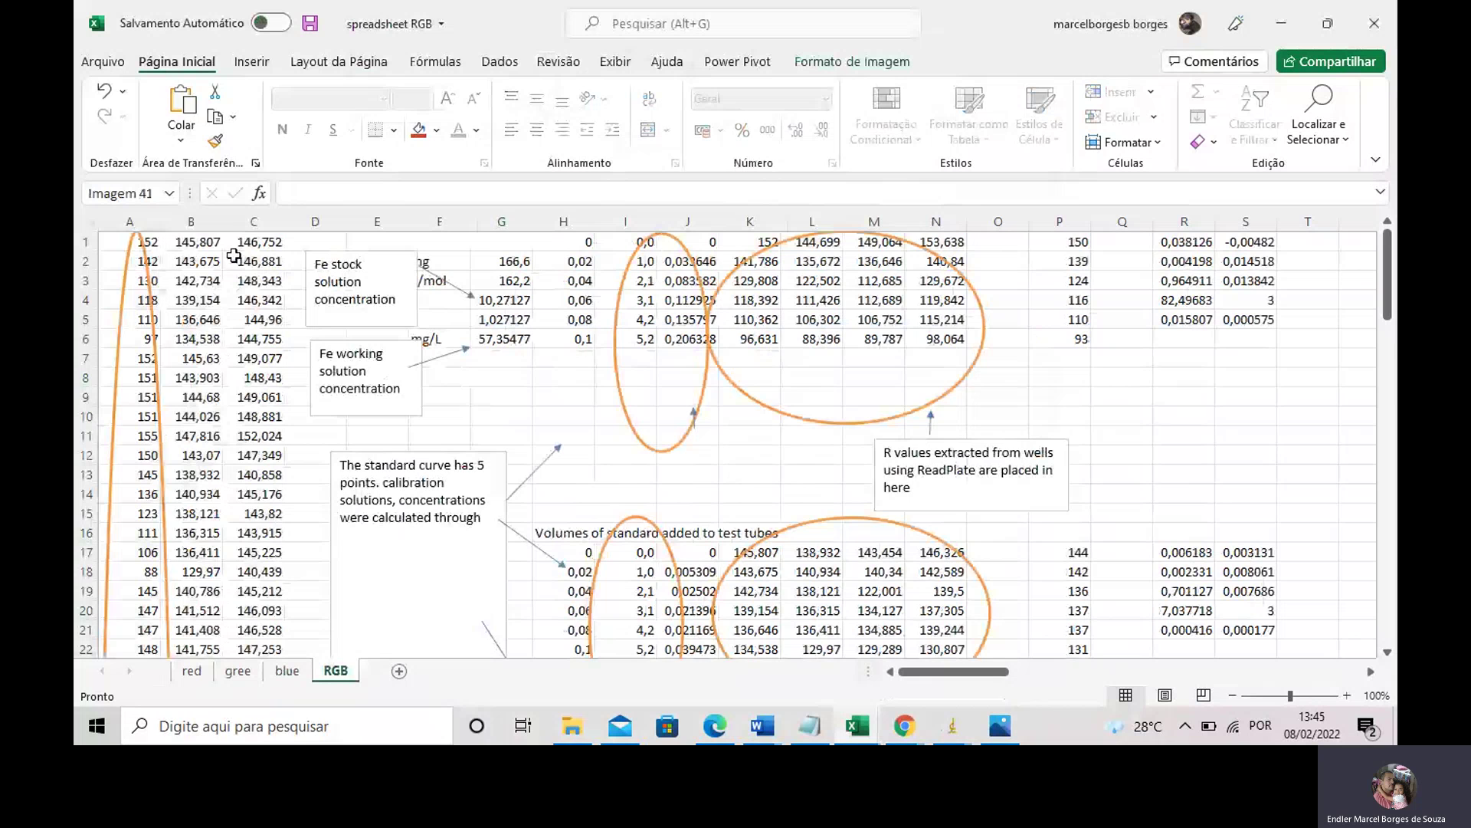
{"action": "scroll", "coordinate": [536, 262], "scroll_direction": "down", "scroll_amount": 4}
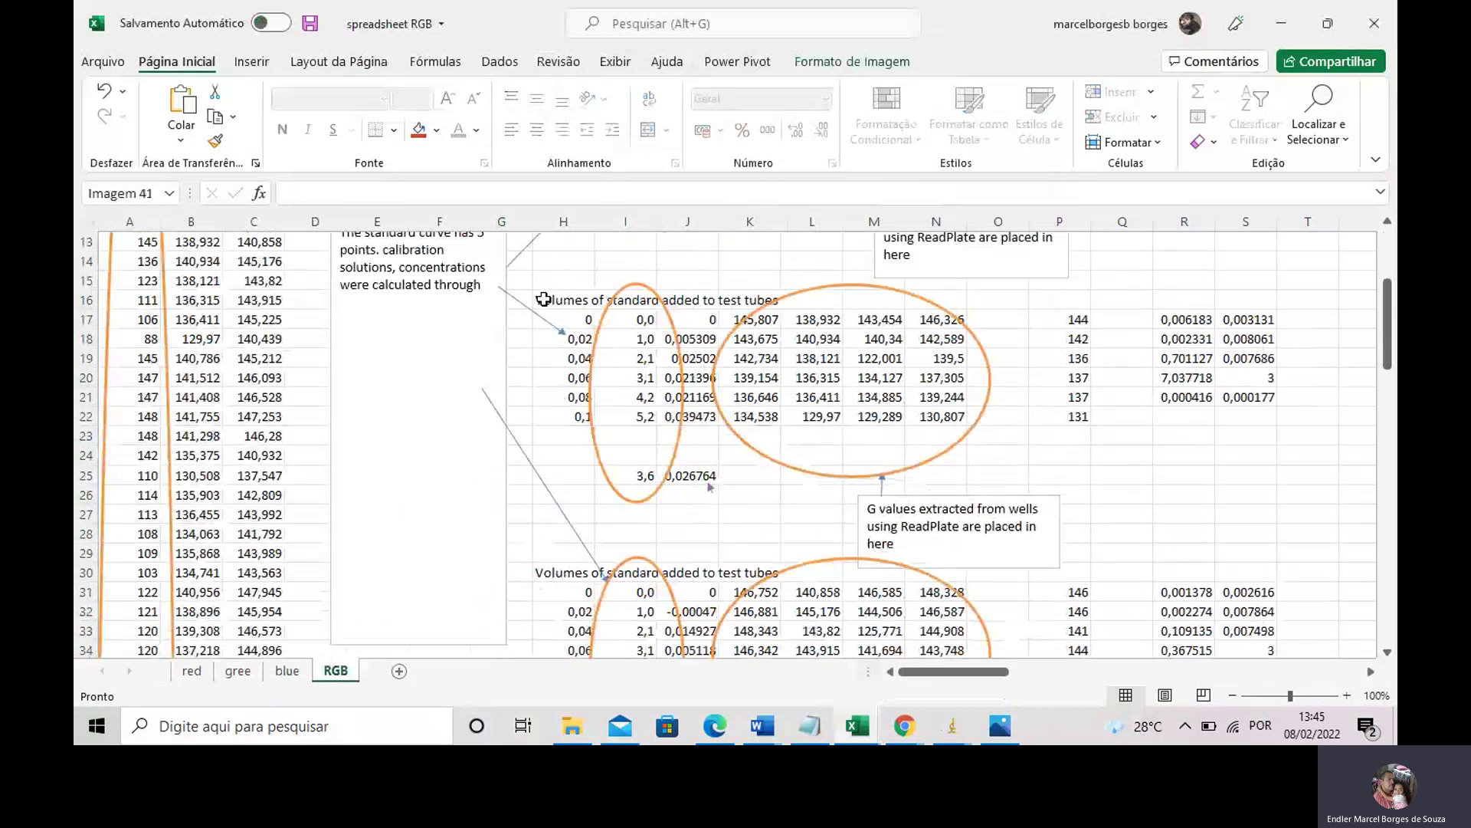
{"action": "scroll", "coordinate": [544, 299], "scroll_direction": "up", "scroll_amount": 4}
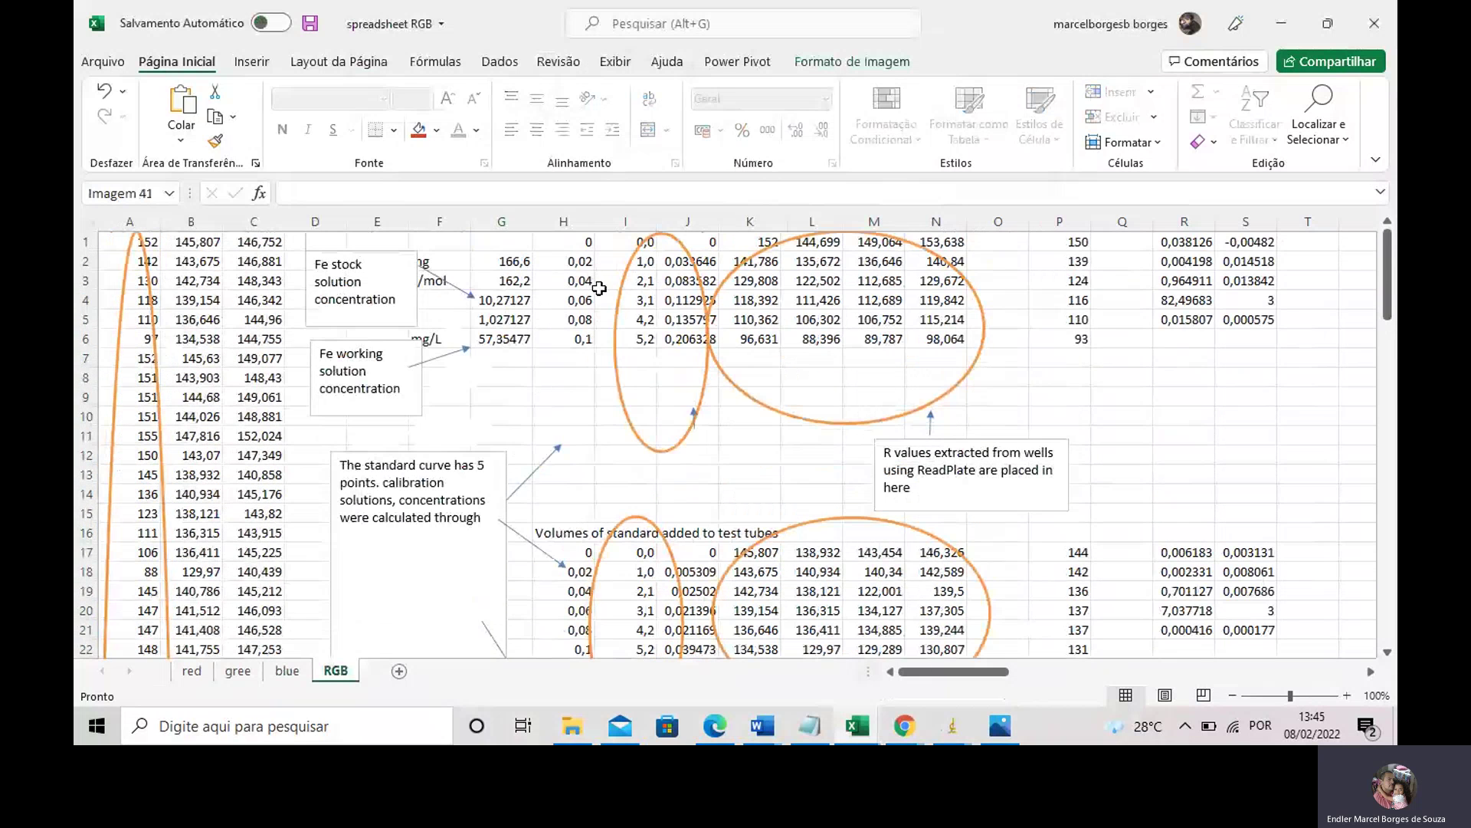
{"action": "scroll", "coordinate": [700, 398], "scroll_direction": "down", "scroll_amount": 2}
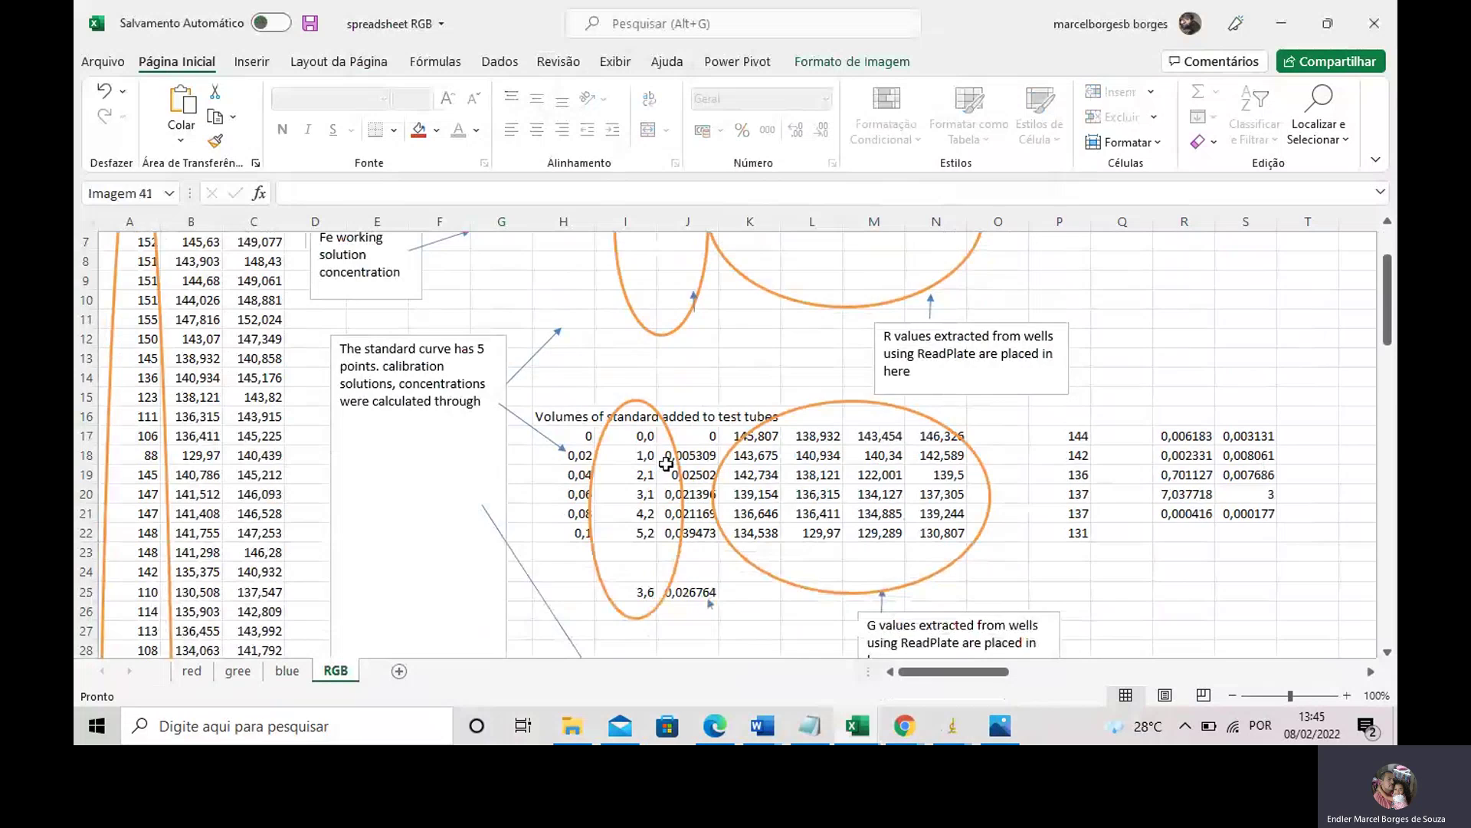
{"action": "scroll", "coordinate": [667, 466], "scroll_direction": "down", "scroll_amount": 5}
{"action": "scroll", "coordinate": [720, 391], "scroll_direction": "up", "scroll_amount": 6}
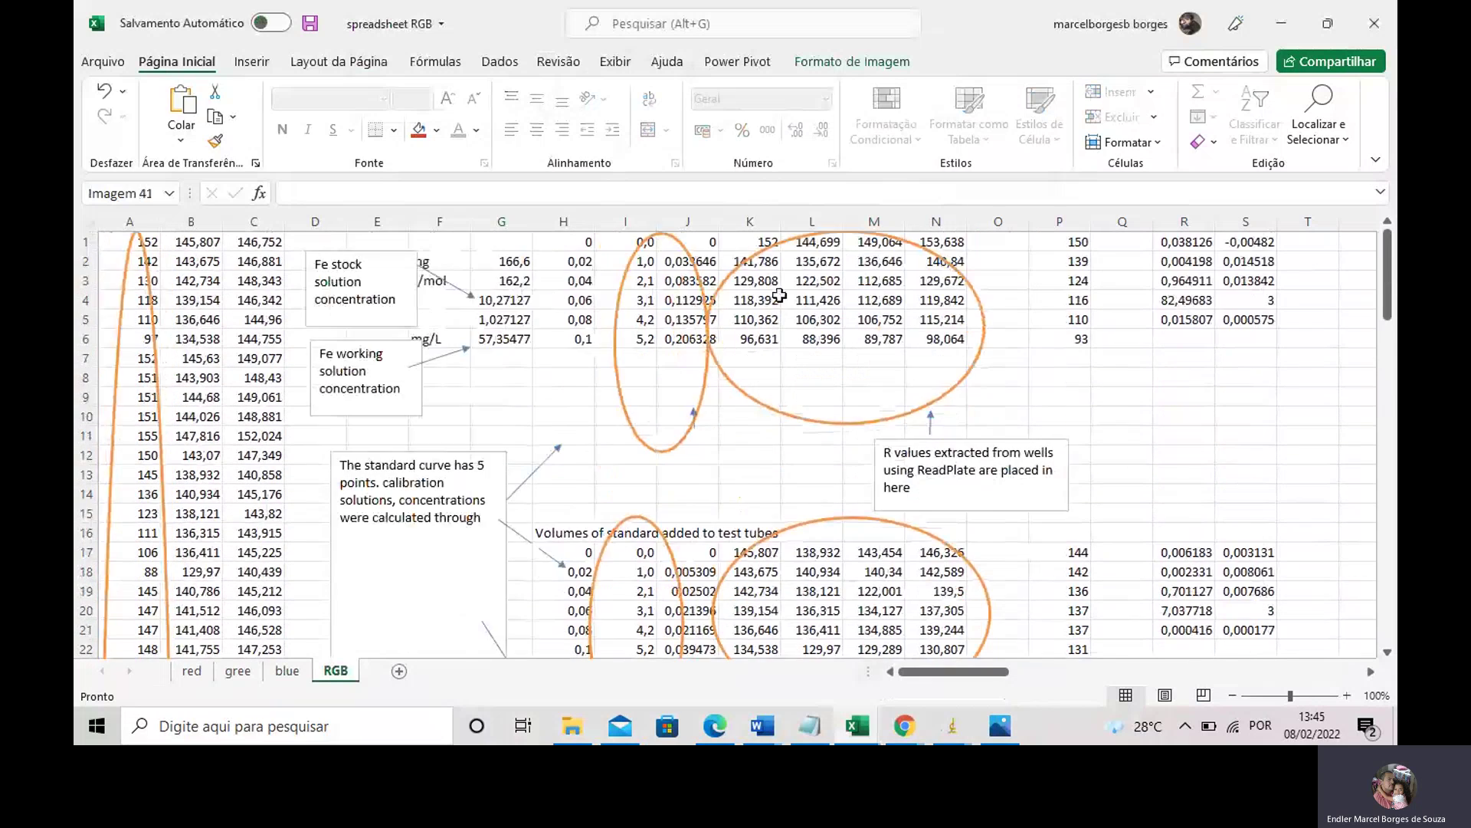
{"action": "scroll", "coordinate": [776, 304], "scroll_direction": "down", "scroll_amount": 2}
{"action": "scroll", "coordinate": [776, 304], "scroll_direction": "down", "scroll_amount": 5}
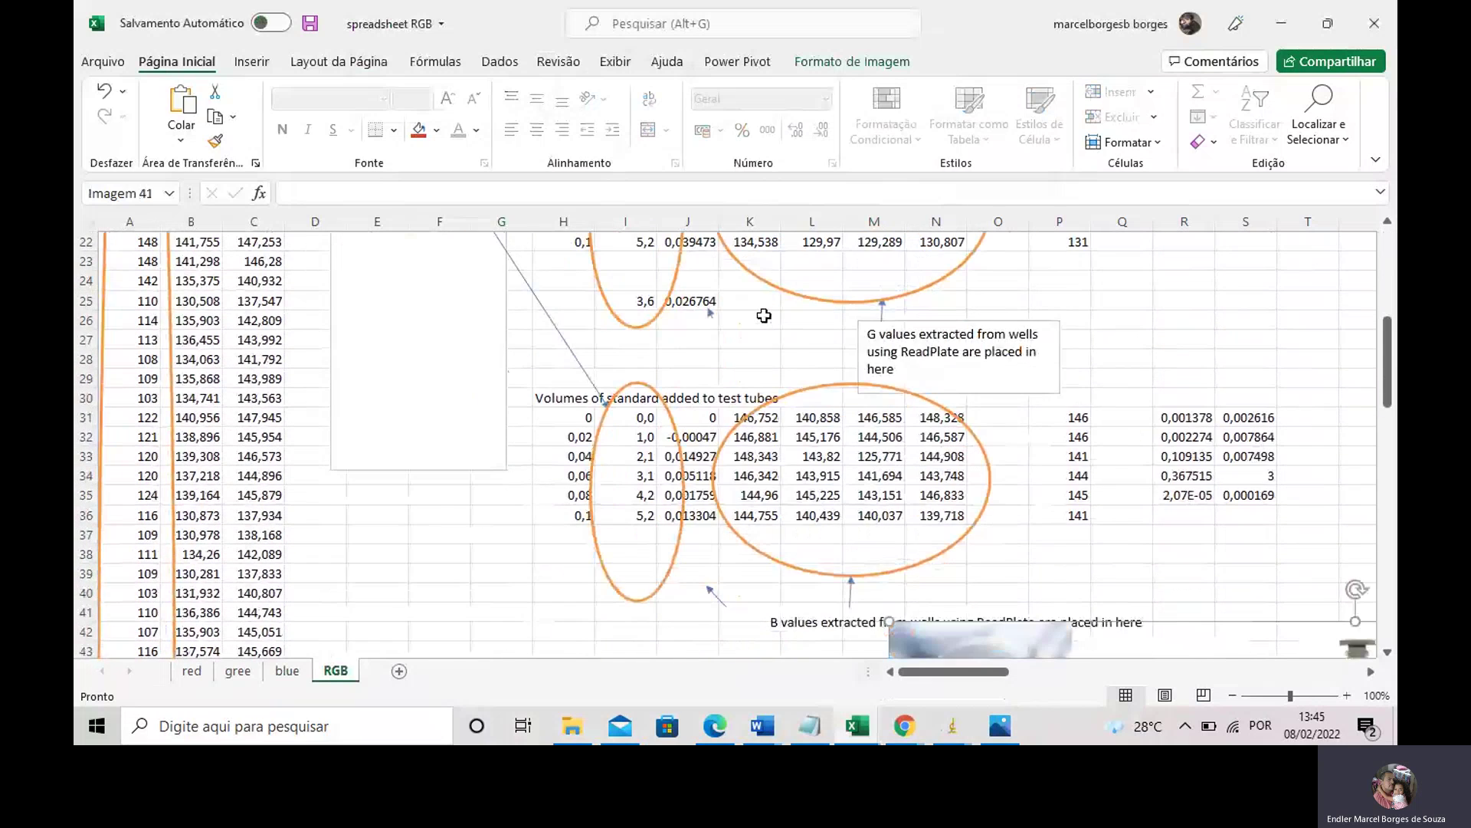
{"action": "scroll", "coordinate": [764, 315], "scroll_direction": "up", "scroll_amount": 5}
- Inspect the well reference in cell K20 and the absorbance formula in cell J32 of the RGB sheet
{"action": "left_click", "coordinate": [673, 341]}
{"action": "left_click", "coordinate": [741, 453]}
{"action": "scroll", "coordinate": [740, 454], "scroll_direction": "down", "scroll_amount": 3}
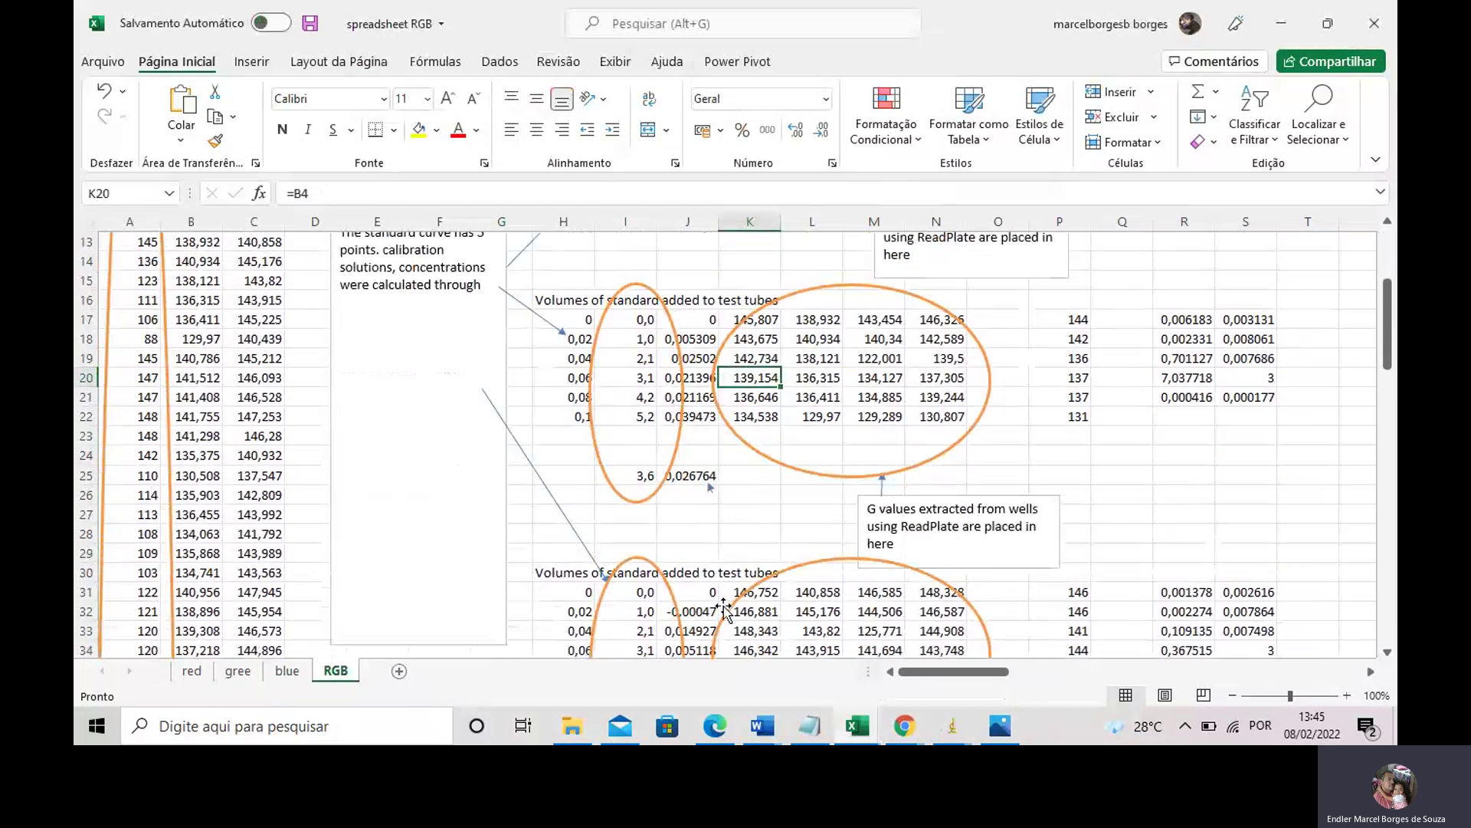
{"action": "left_click", "coordinate": [699, 611]}
{"action": "scroll", "coordinate": [657, 438], "scroll_direction": "up", "scroll_amount": 3}
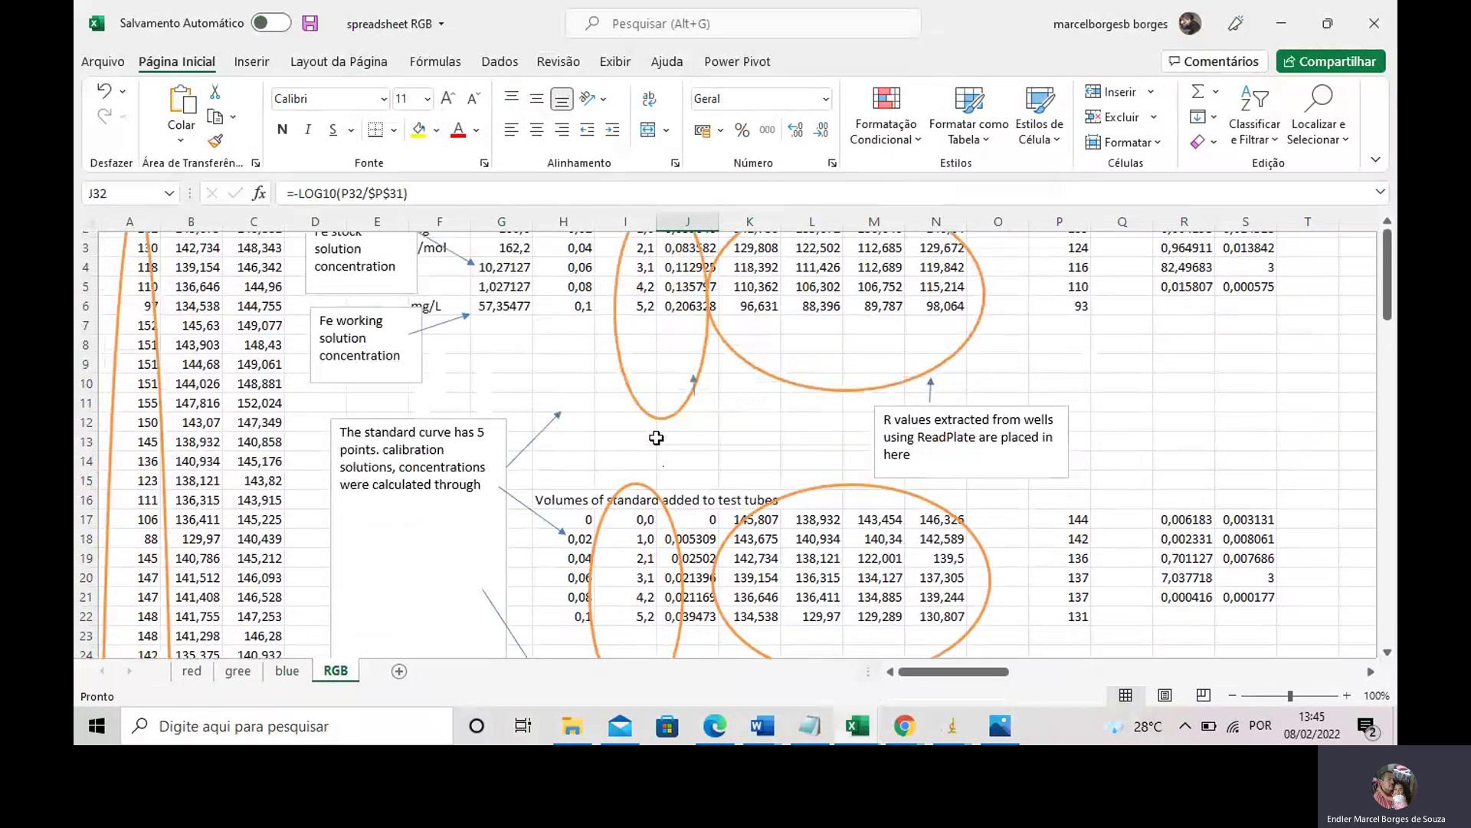
{"action": "scroll", "coordinate": [656, 437], "scroll_direction": "up", "scroll_amount": 1}
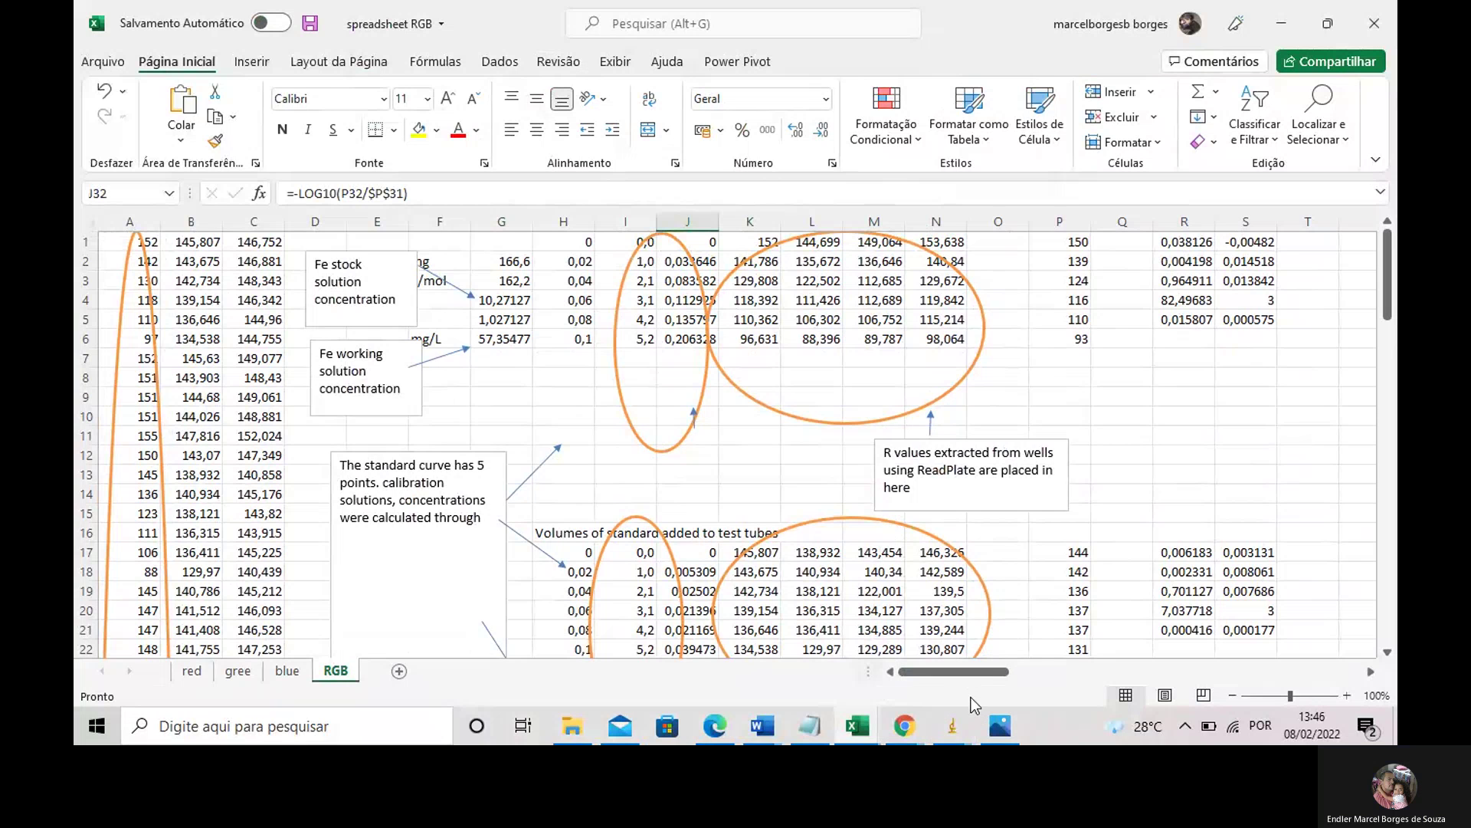
- View the plate photo PI 1 b.png to check the well layout, and return to the RGB sheet in Excel
{"action": "left_click", "coordinate": [1000, 726]}
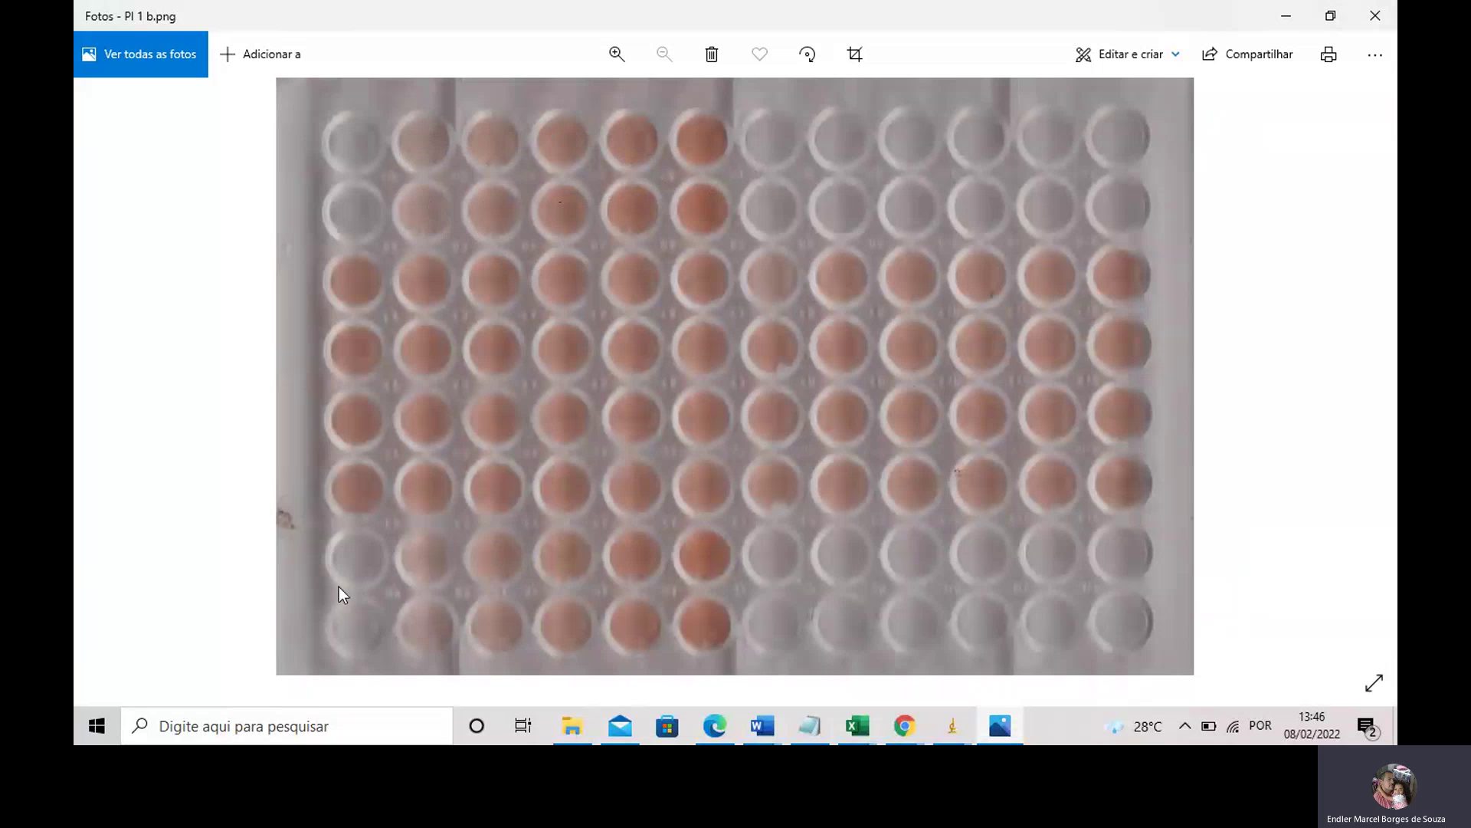
{"action": "left_click", "coordinate": [1272, 21]}
{"action": "left_click", "coordinate": [769, 250]}
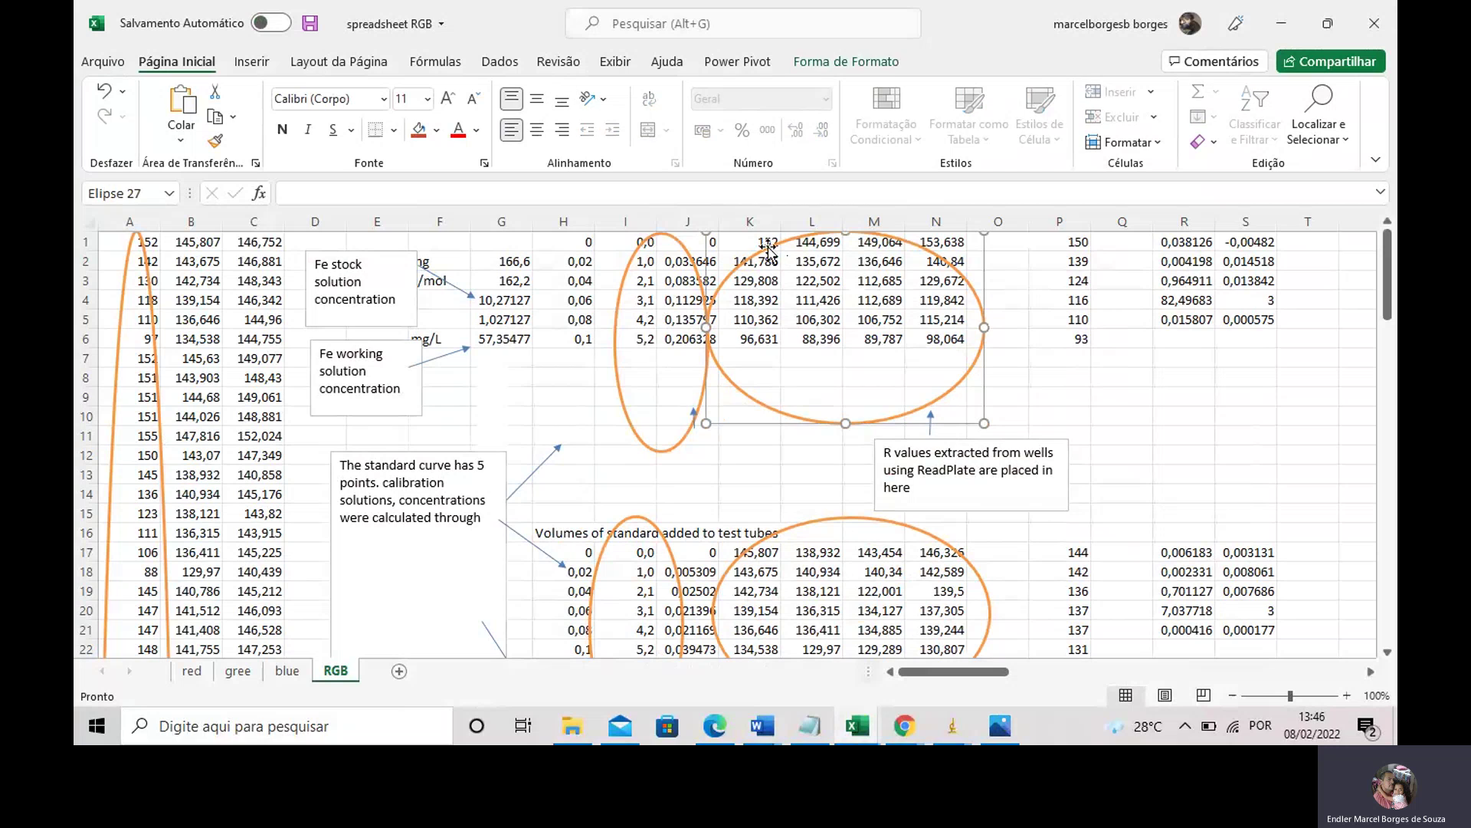
{"action": "left_click", "coordinate": [1033, 374]}
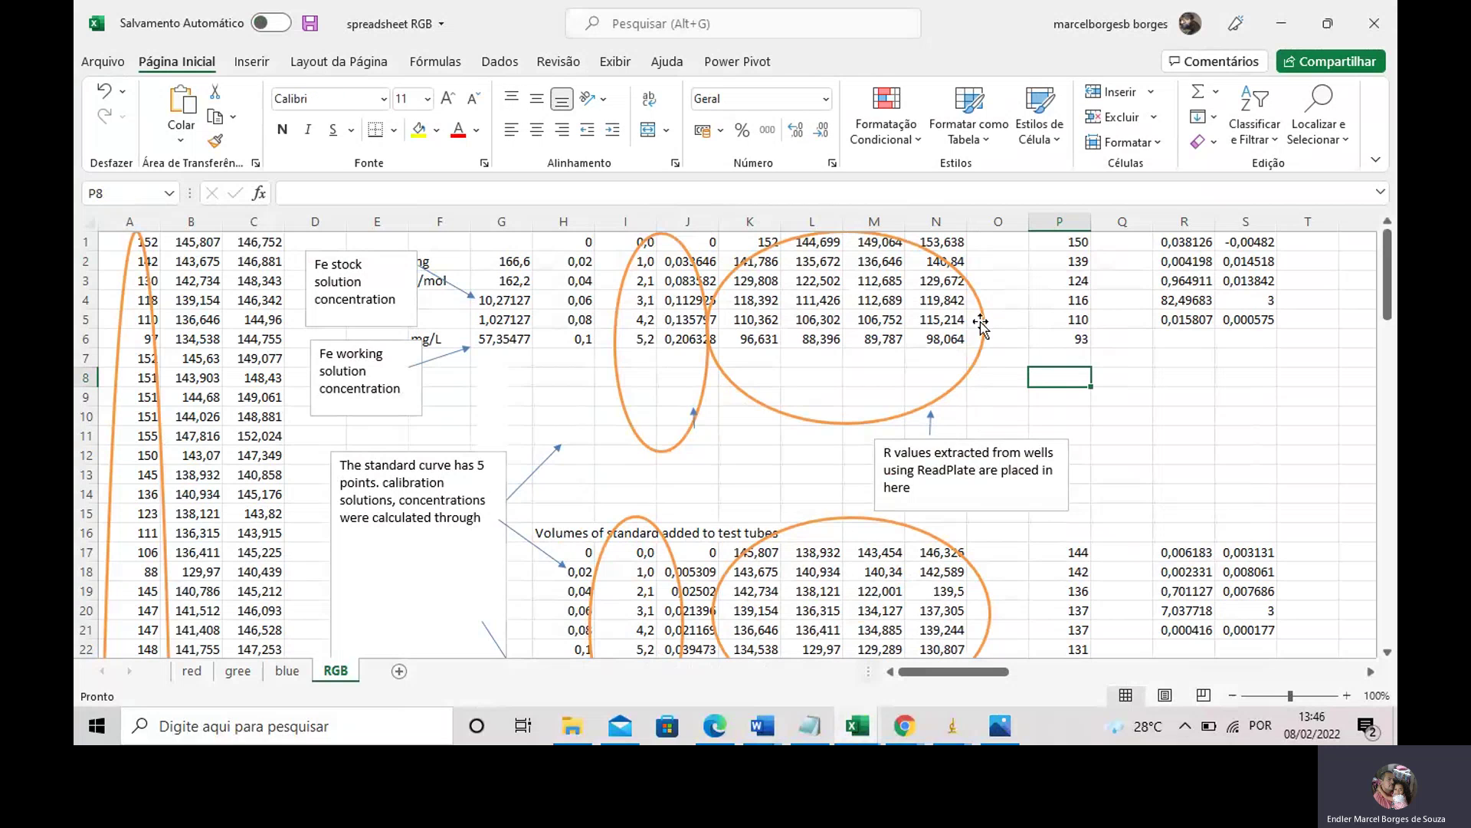
- Review the replicate R values of the standards in K1:N6 row by row, including the cell references in row 1
{"action": "left_click", "coordinate": [755, 236]}
{"action": "left_click", "coordinate": [814, 242]}
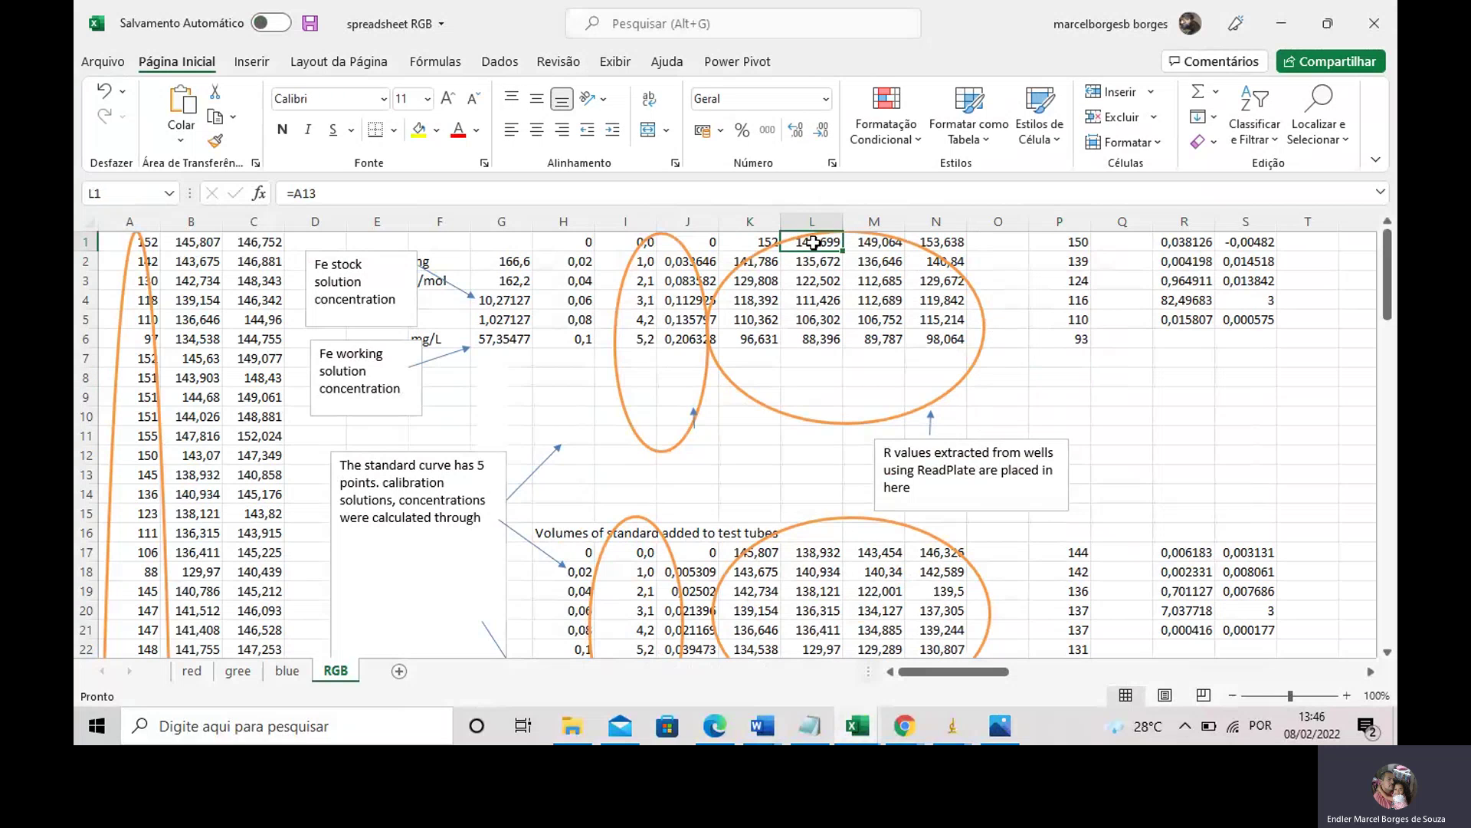
{"action": "left_click", "coordinate": [887, 242]}
{"action": "left_click", "coordinate": [944, 241]}
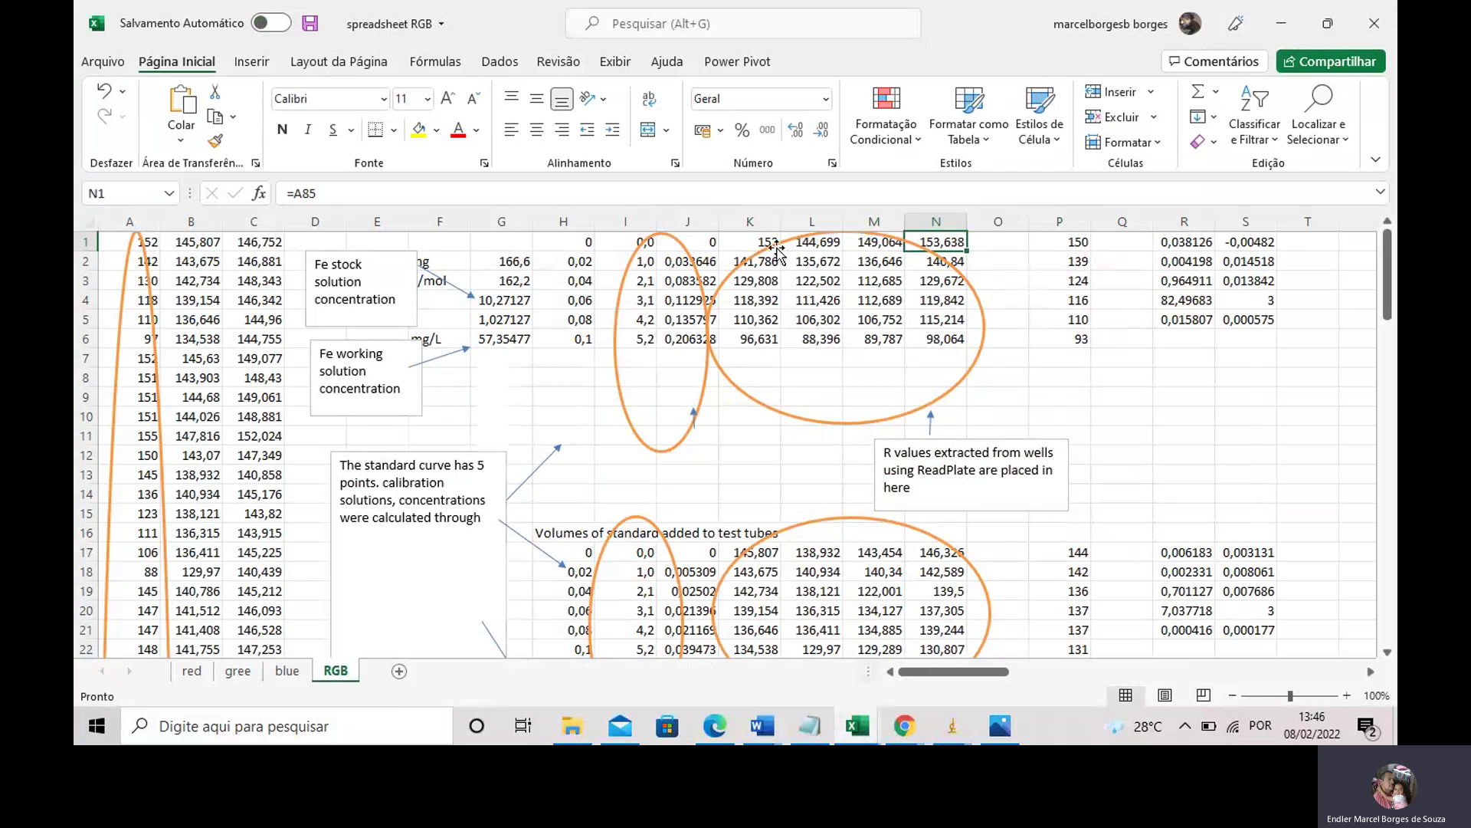
{"action": "left_click_drag", "start_coordinate": [766, 242], "coordinate": [939, 242]}
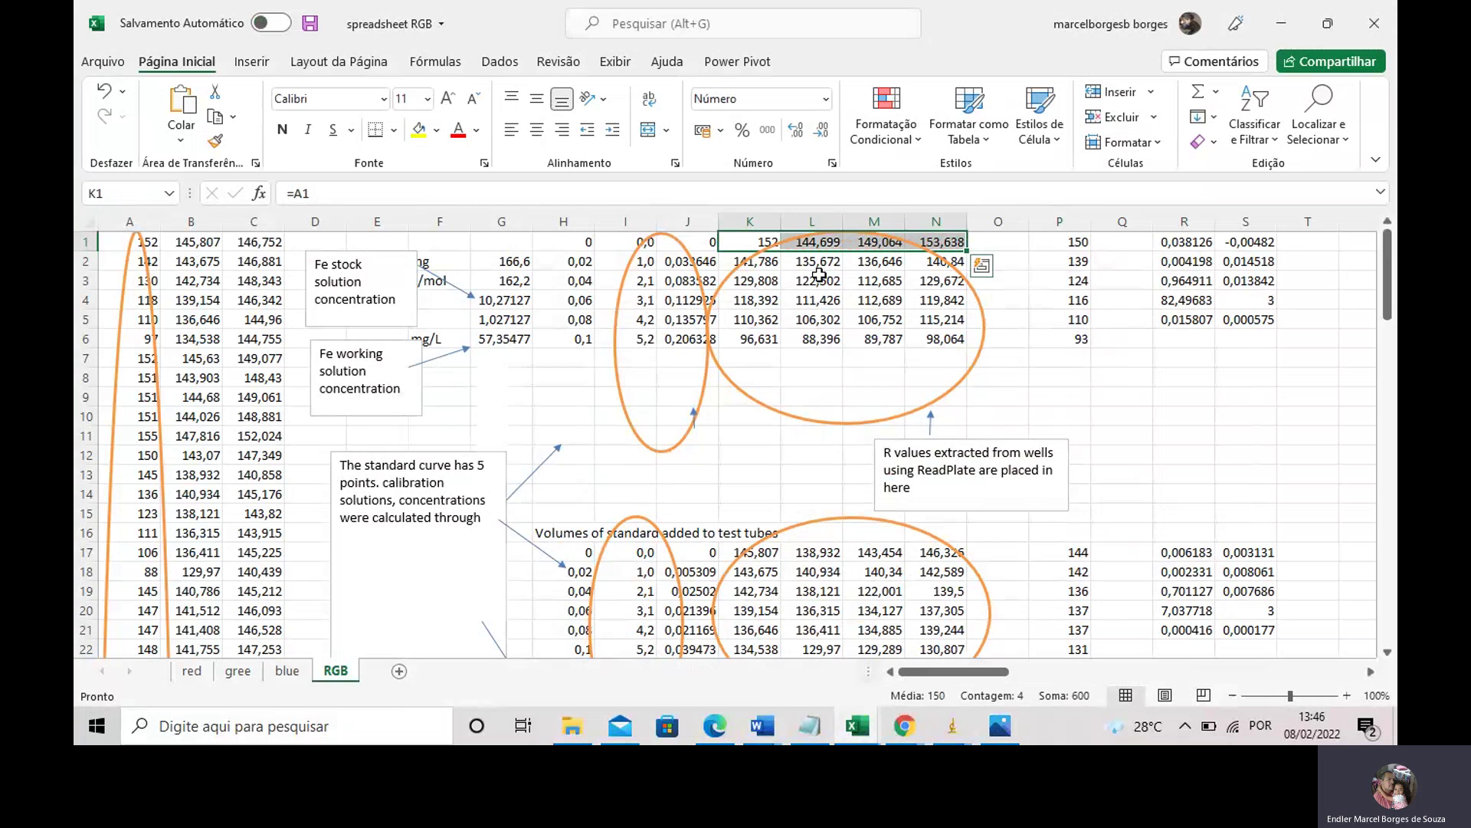
{"action": "left_click_drag", "start_coordinate": [770, 262], "coordinate": [939, 262]}
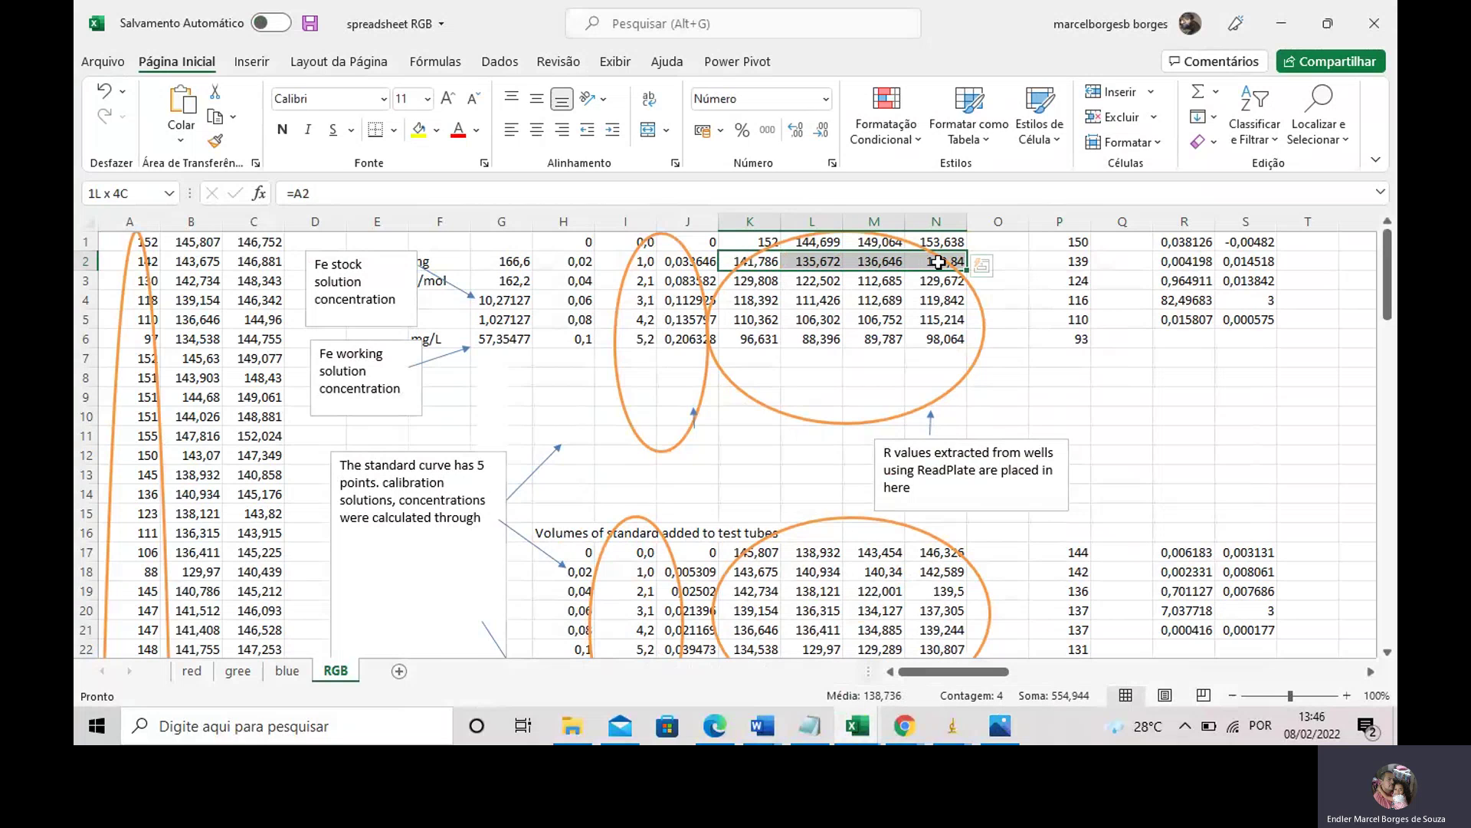
{"action": "left_click", "coordinate": [757, 282]}
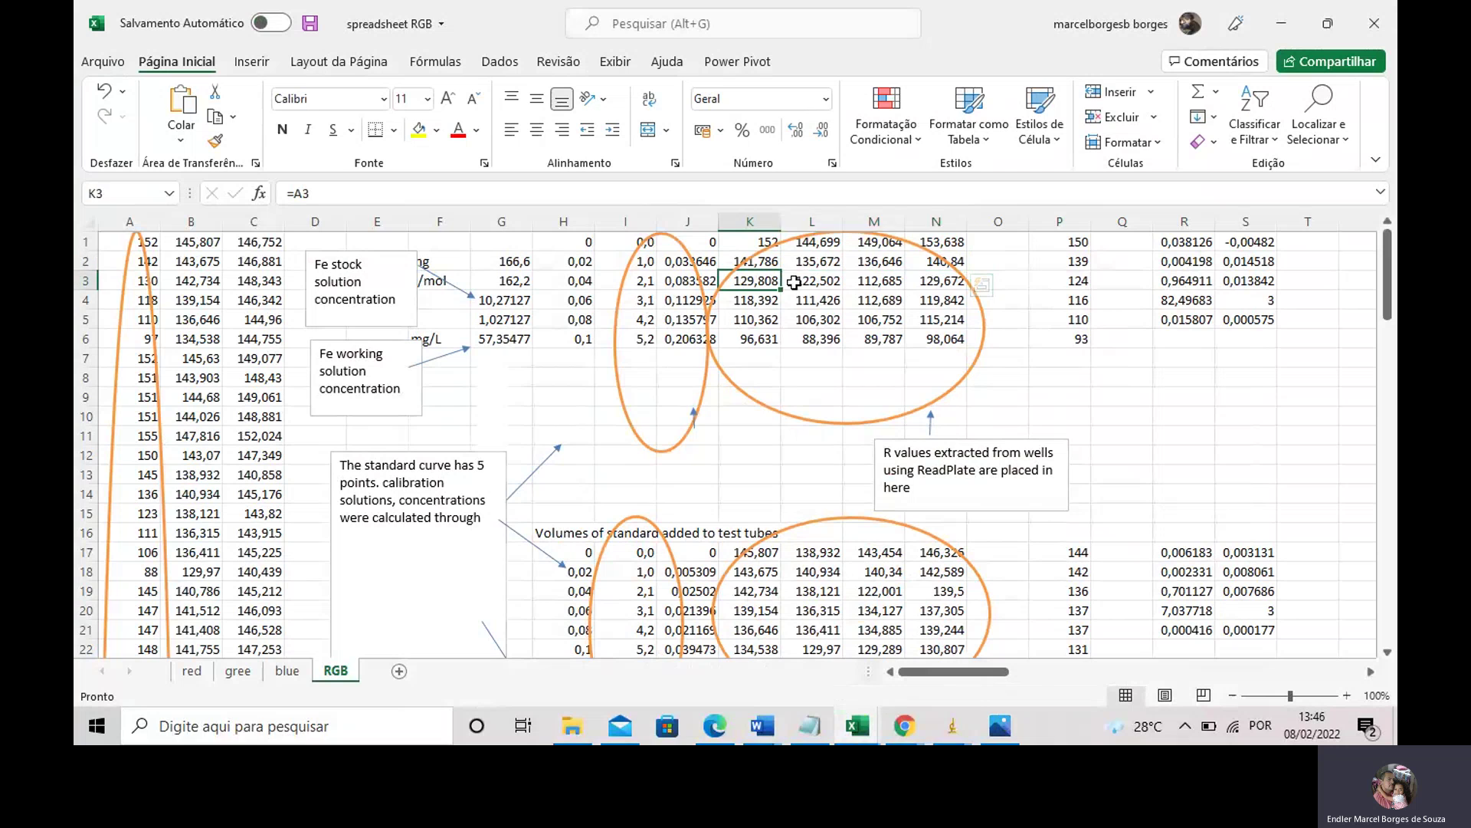
{"action": "left_click_drag", "start_coordinate": [794, 282], "coordinate": [931, 282]}
{"action": "left_click_drag", "start_coordinate": [776, 304], "coordinate": [895, 303]}
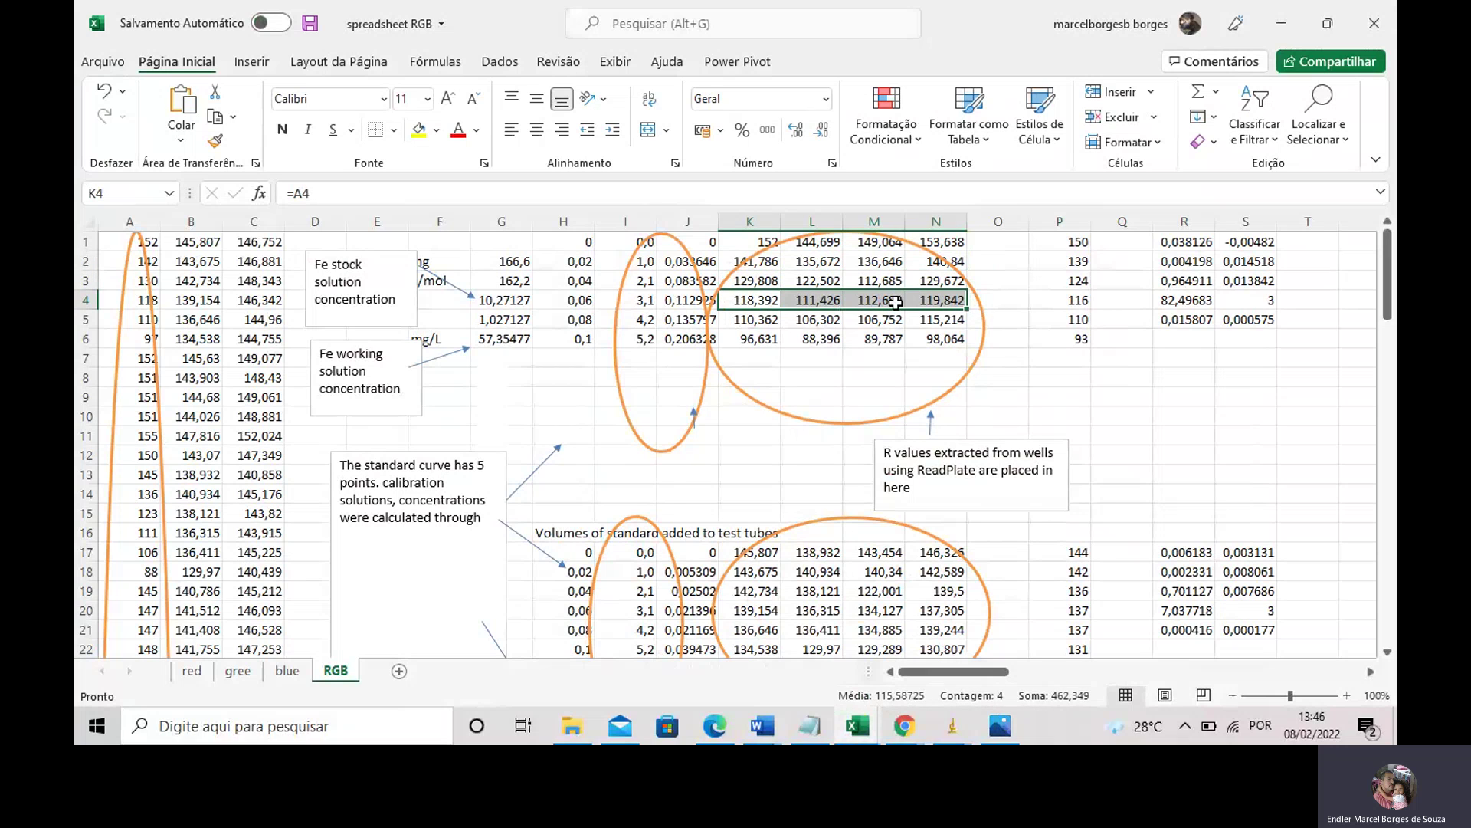
{"action": "left_click_drag", "start_coordinate": [766, 321], "coordinate": [935, 320]}
{"action": "left_click_drag", "start_coordinate": [767, 339], "coordinate": [933, 339]}
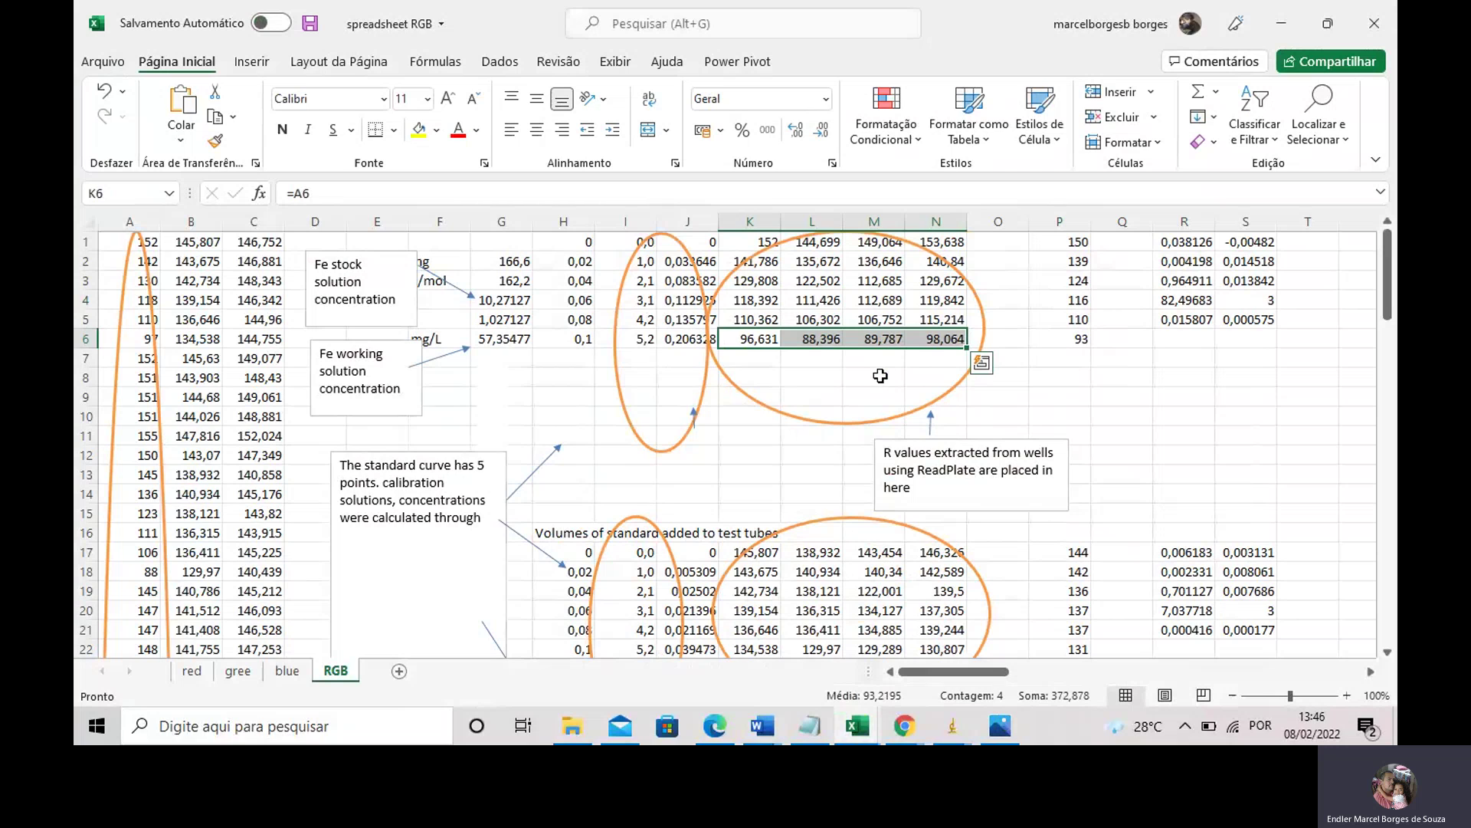
- Examine the calculated standard concentrations in I2:I6 and the added standard volumes in H2:H6
{"action": "left_click_drag", "start_coordinate": [648, 263], "coordinate": [647, 341]}
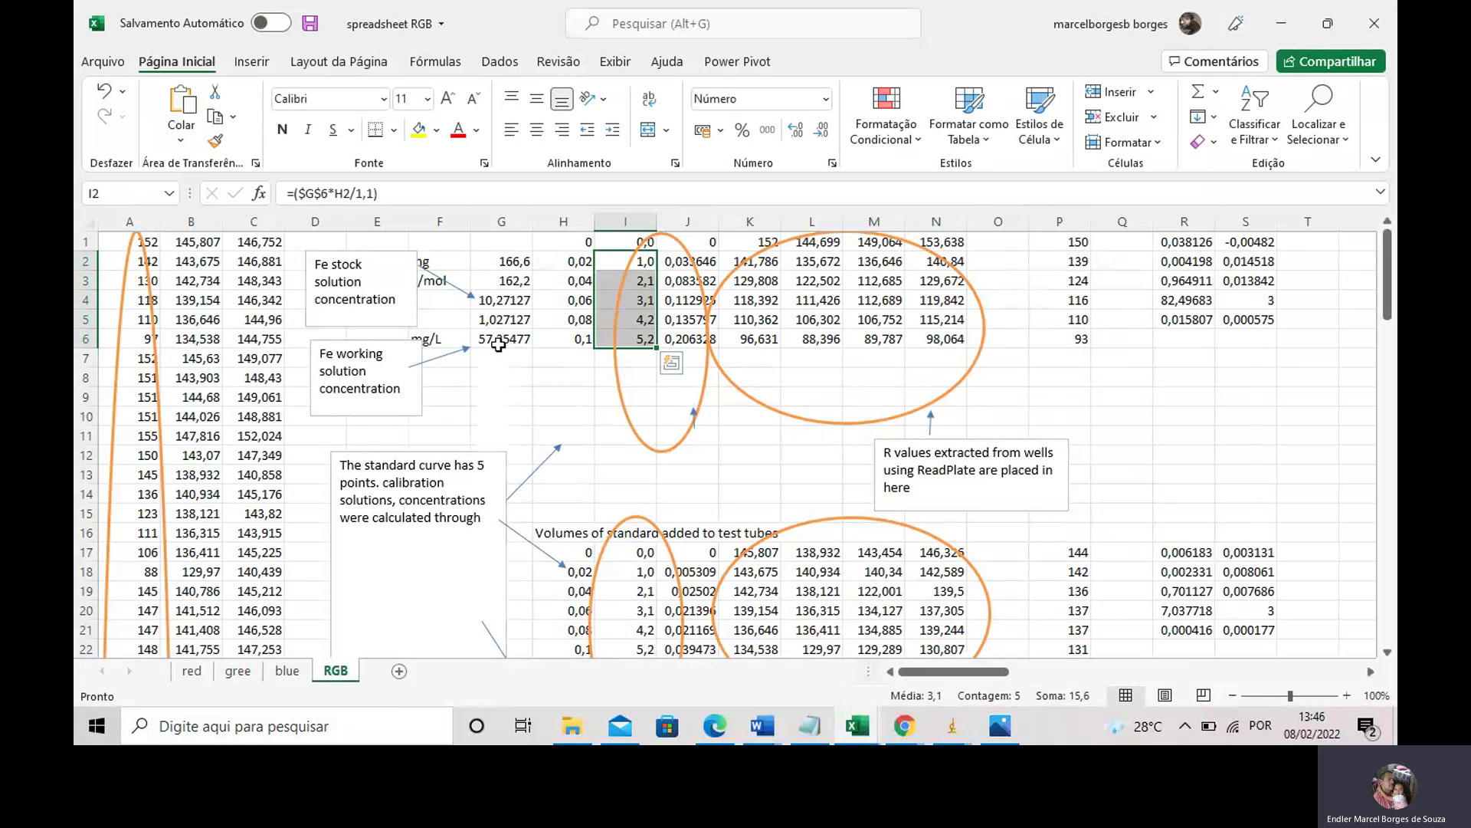
{"action": "left_click", "coordinate": [573, 398]}
{"action": "left_click_drag", "start_coordinate": [566, 264], "coordinate": [581, 338]}
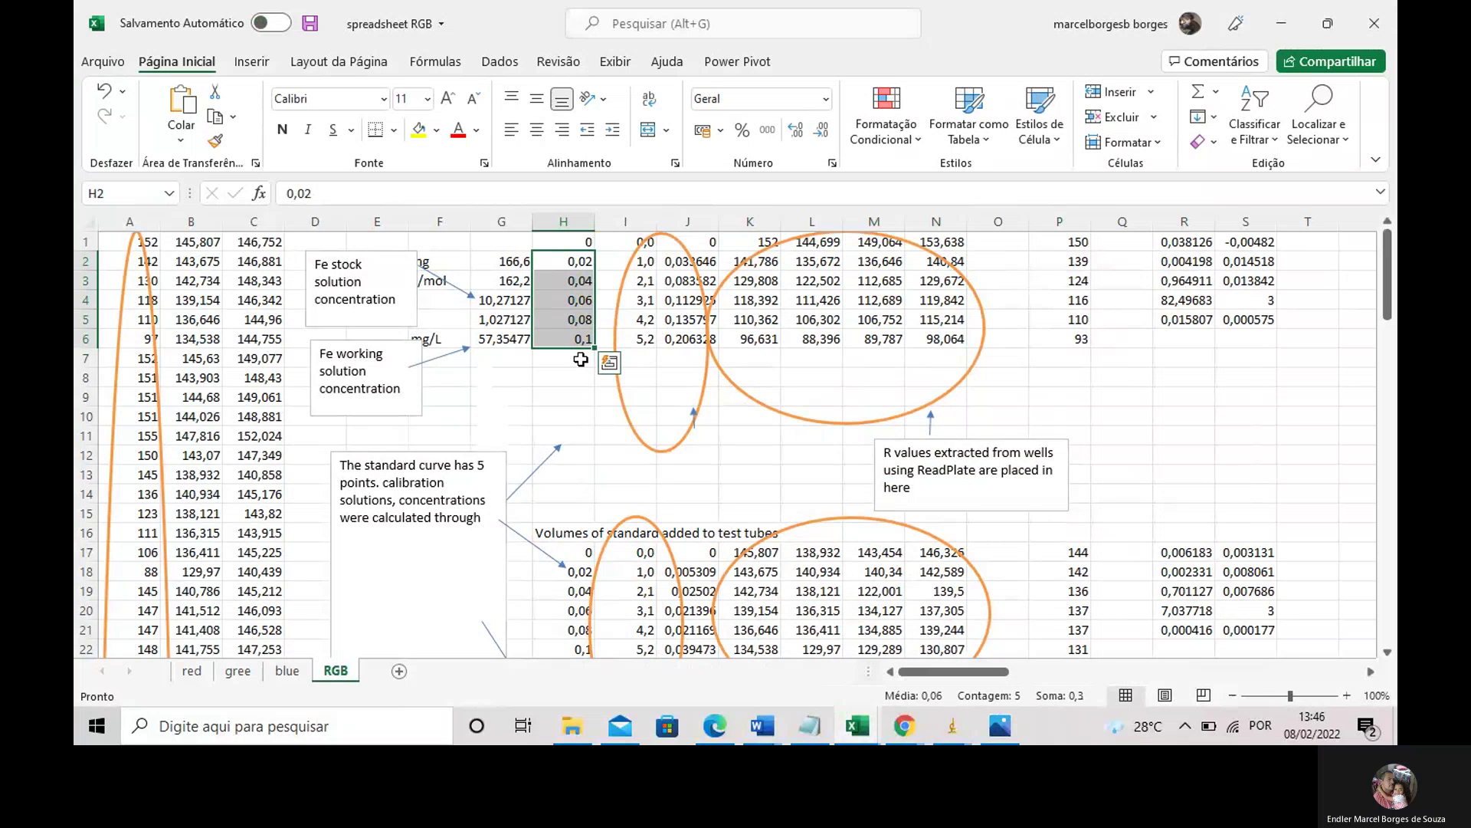
- Examine the iron salt mass in G2 and the molar mass in G3 used for the stock solution
{"action": "left_click", "coordinate": [526, 255]}
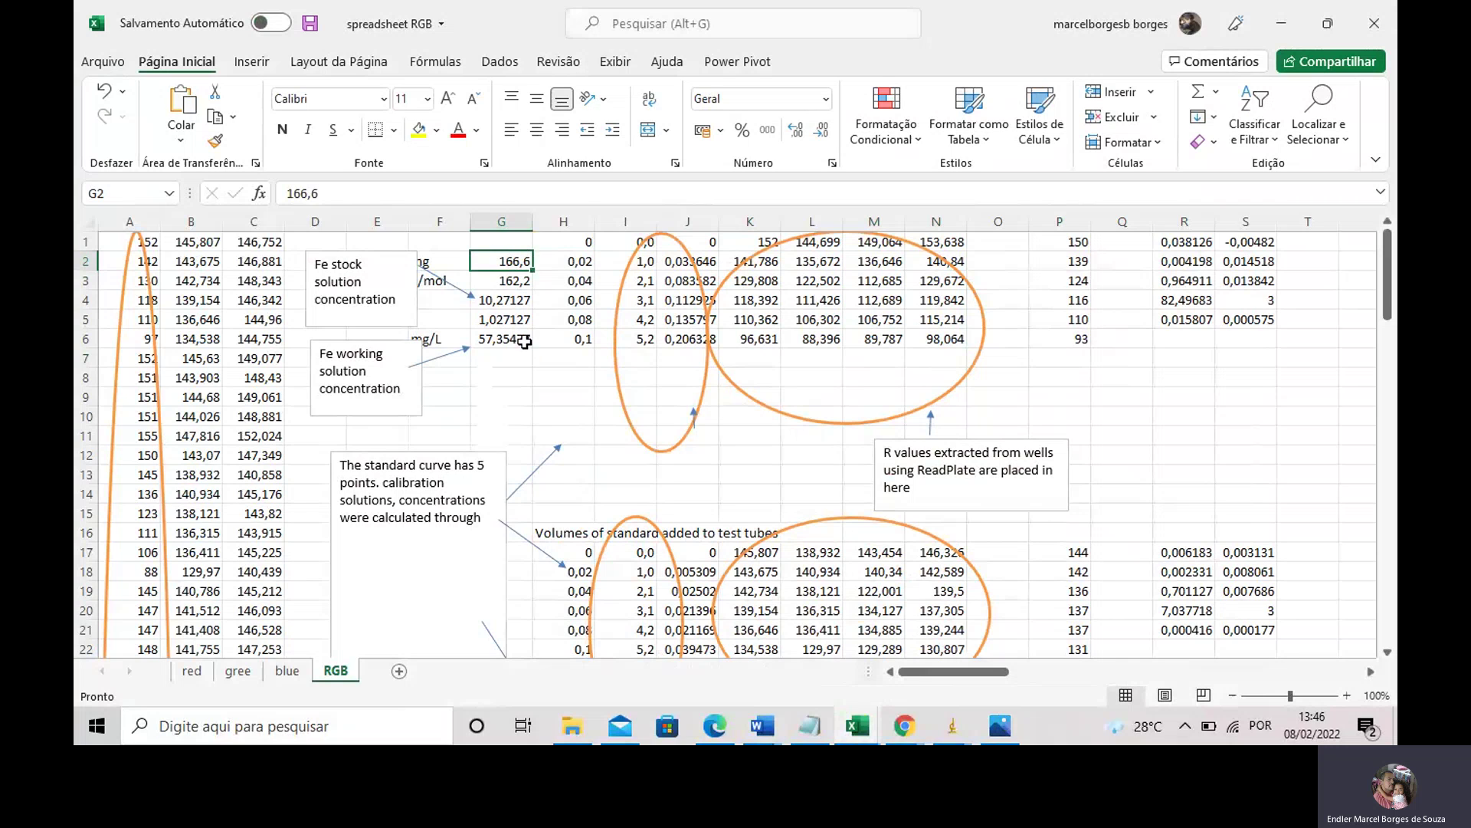
{"action": "left_click", "coordinate": [557, 380]}
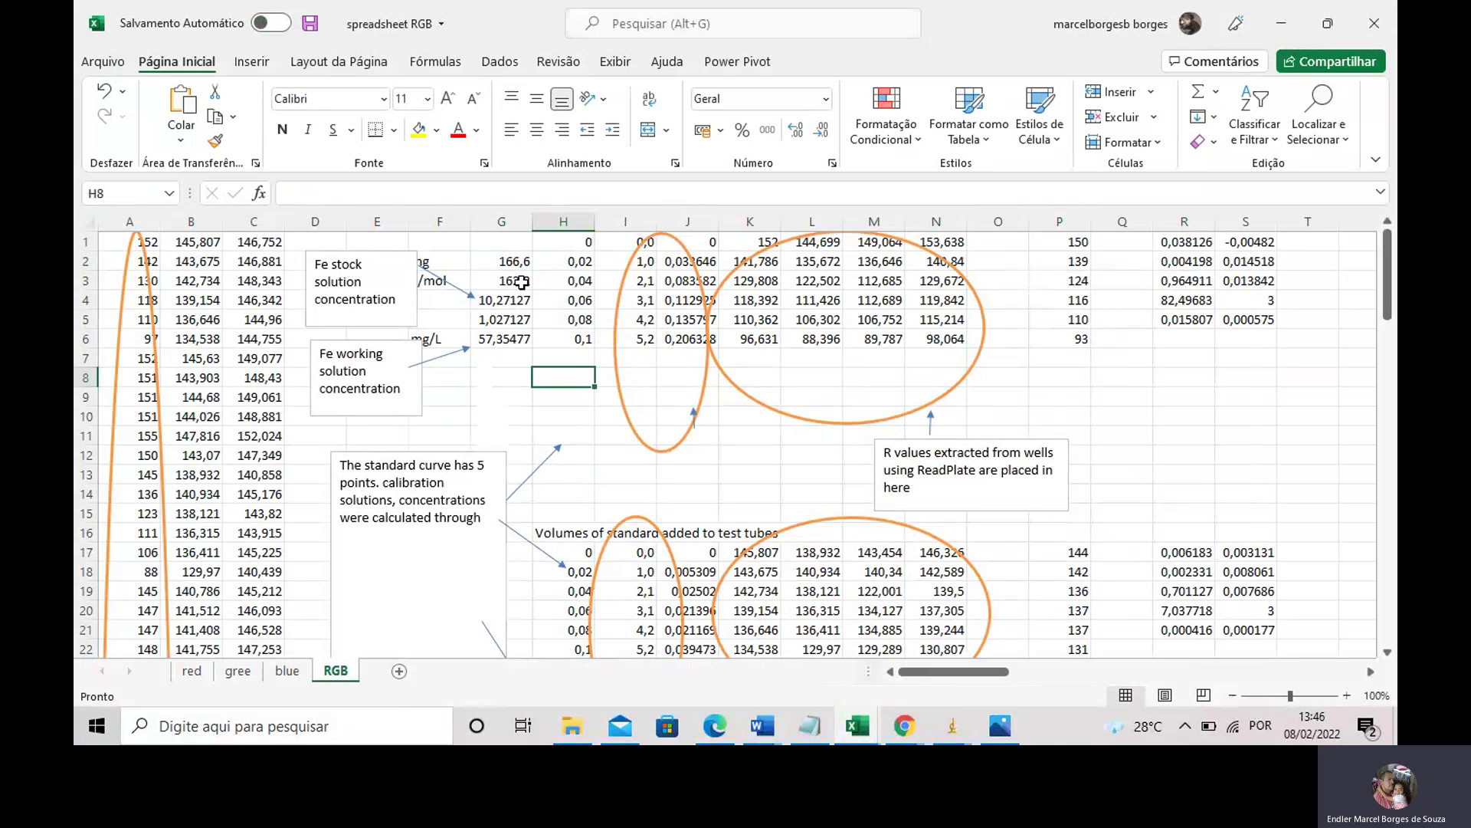
{"action": "left_click", "coordinate": [503, 263]}
{"action": "left_click", "coordinate": [505, 283]}
{"action": "double_click", "coordinate": [504, 282]}
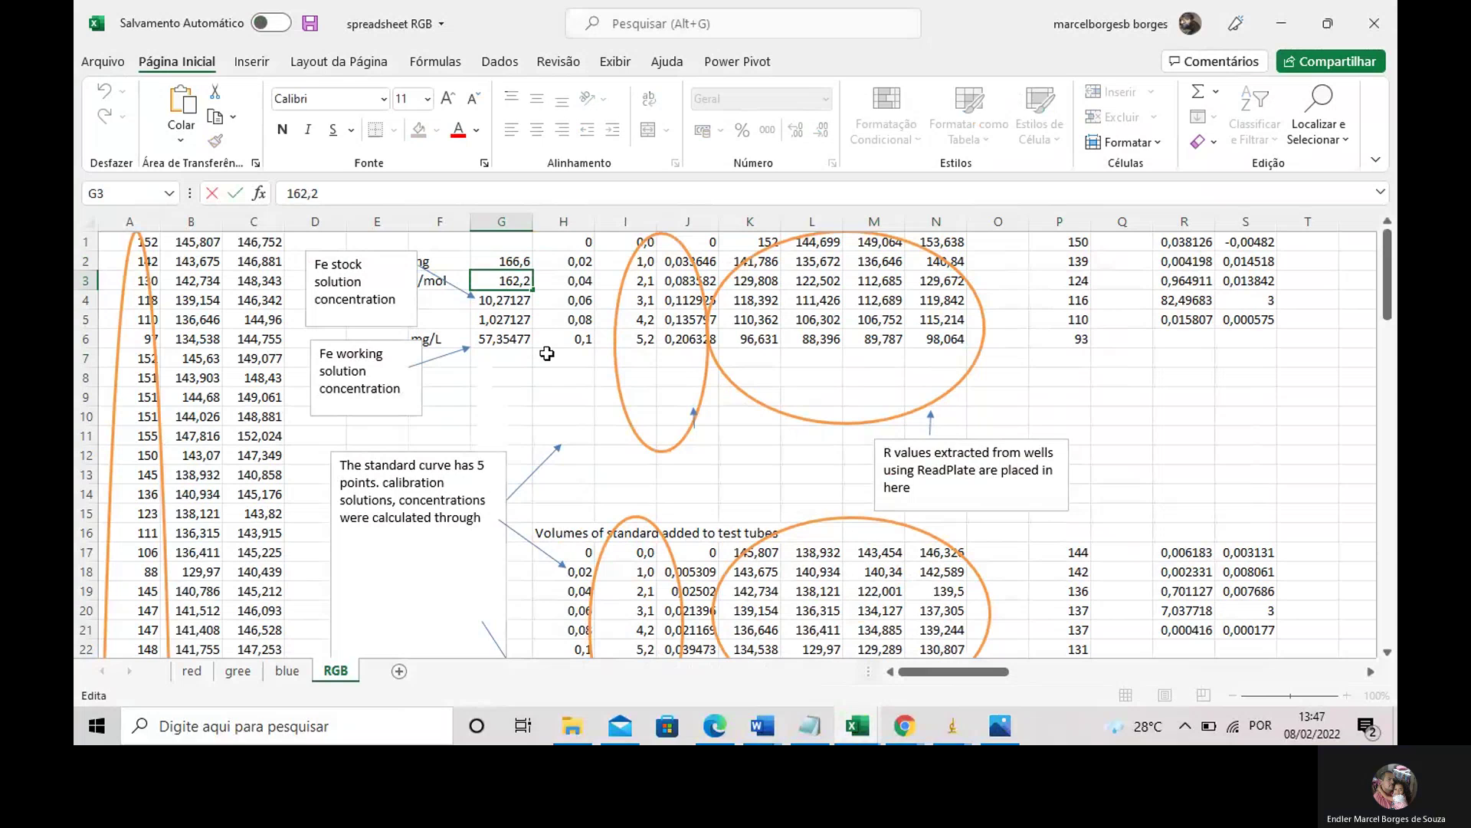
{"action": "left_click", "coordinate": [555, 376]}
- Inspect the Fe stock solution concentration formula in G4, including its references and volume factor
{"action": "left_click", "coordinate": [501, 304]}
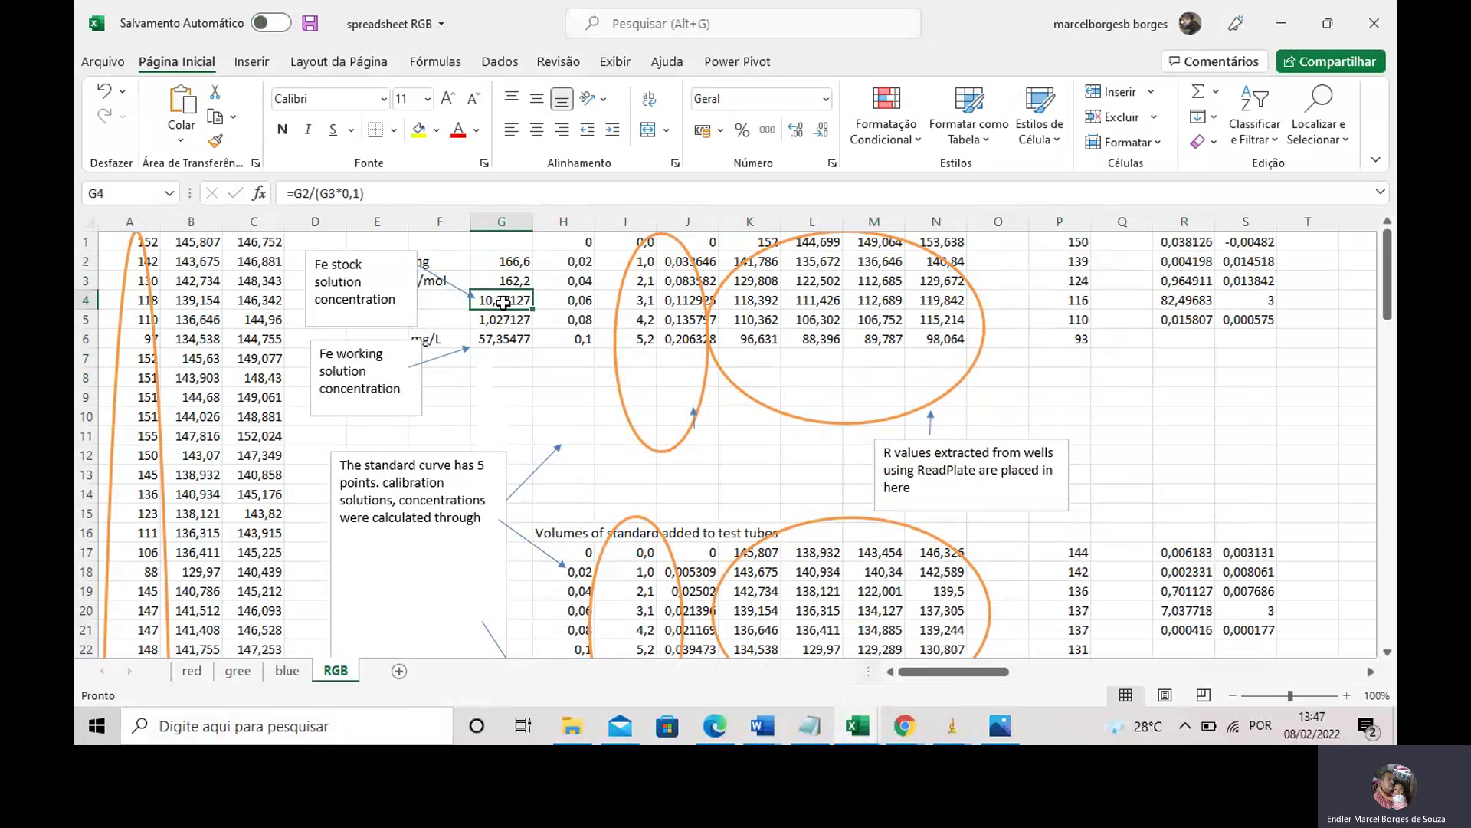
{"action": "double_click", "coordinate": [502, 303]}
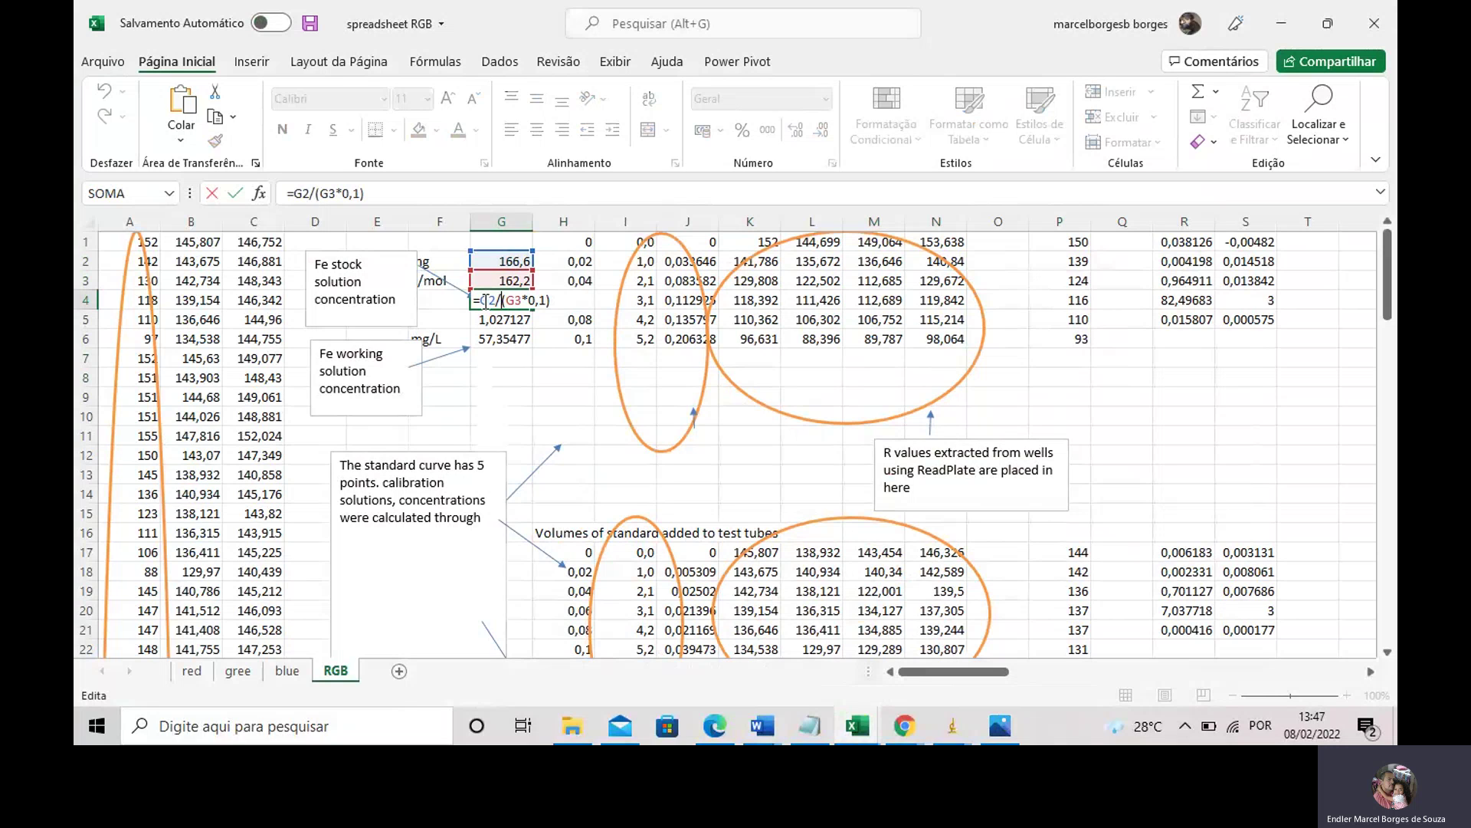
{"action": "double_click", "coordinate": [486, 300]}
{"action": "left_click", "coordinate": [509, 298]}
{"action": "double_click", "coordinate": [513, 300]}
{"action": "left_click_drag", "start_coordinate": [538, 300], "coordinate": [528, 301]}
{"action": "key", "text": "Return"}
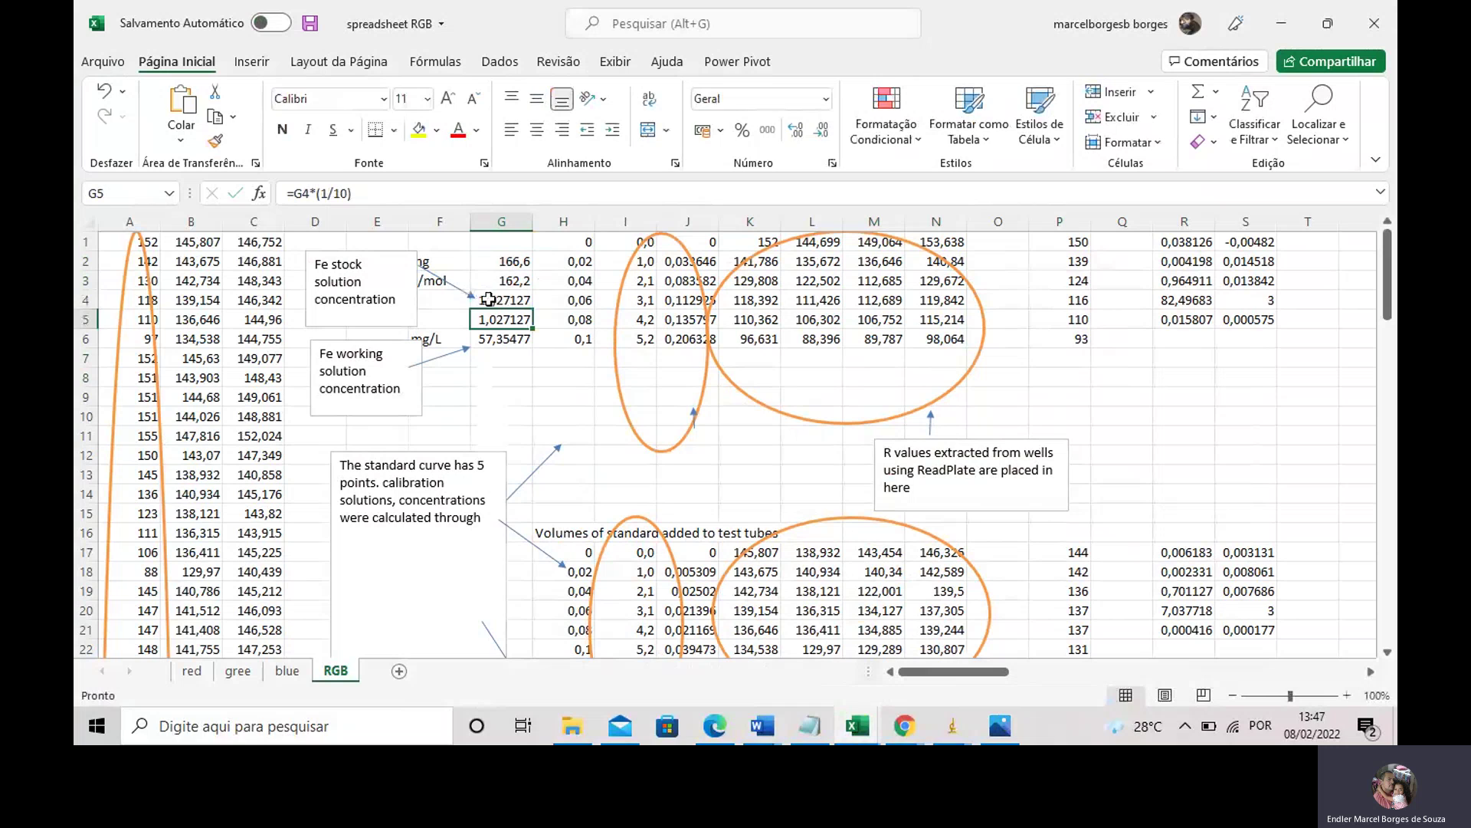
{"action": "double_click", "coordinate": [488, 299]}
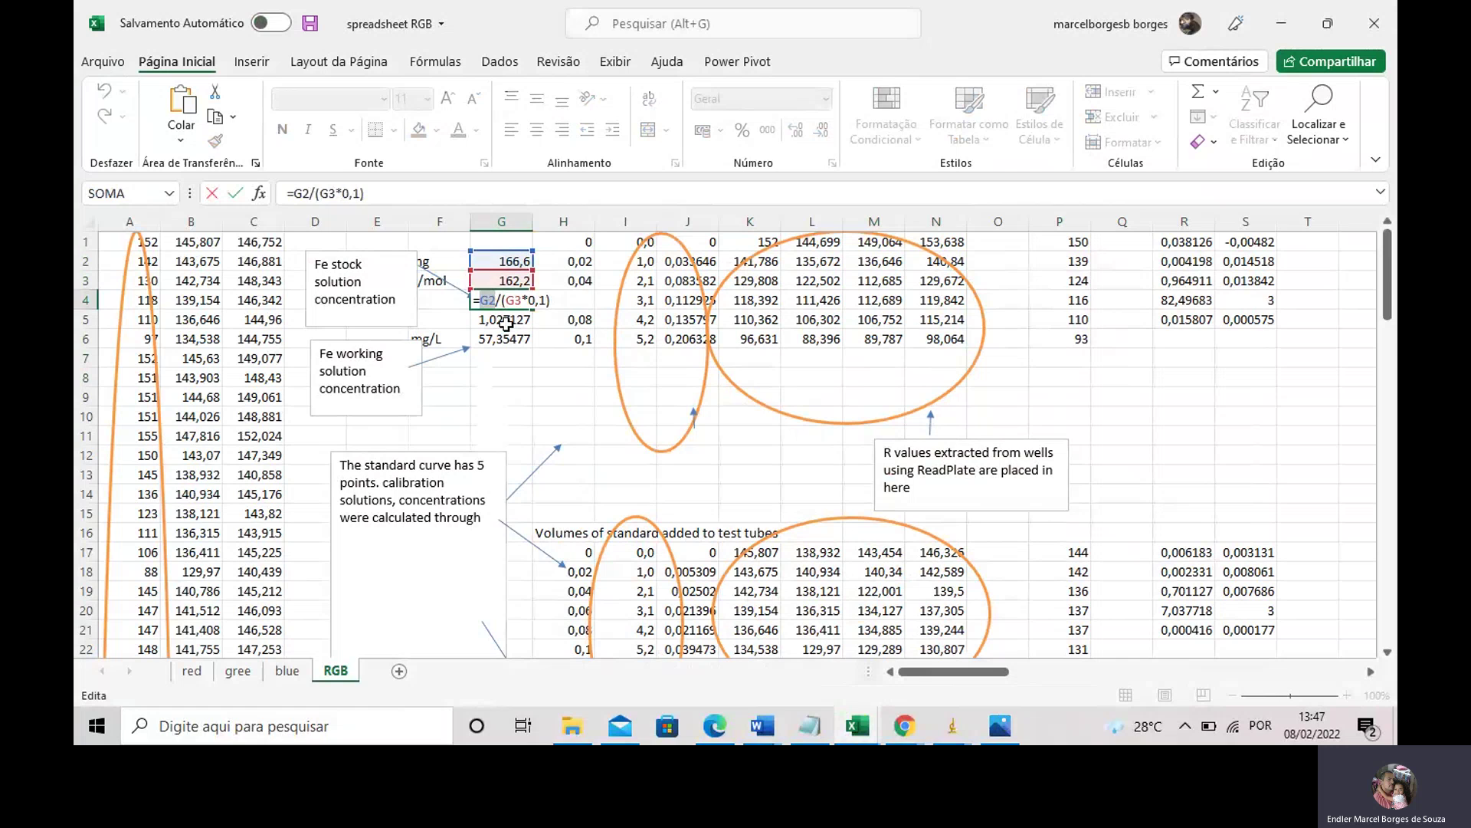
- Inspect the dilution formula in G5 and the Fe working solution mg/L conversion formula in G6
{"action": "double_click", "coordinate": [506, 320]}
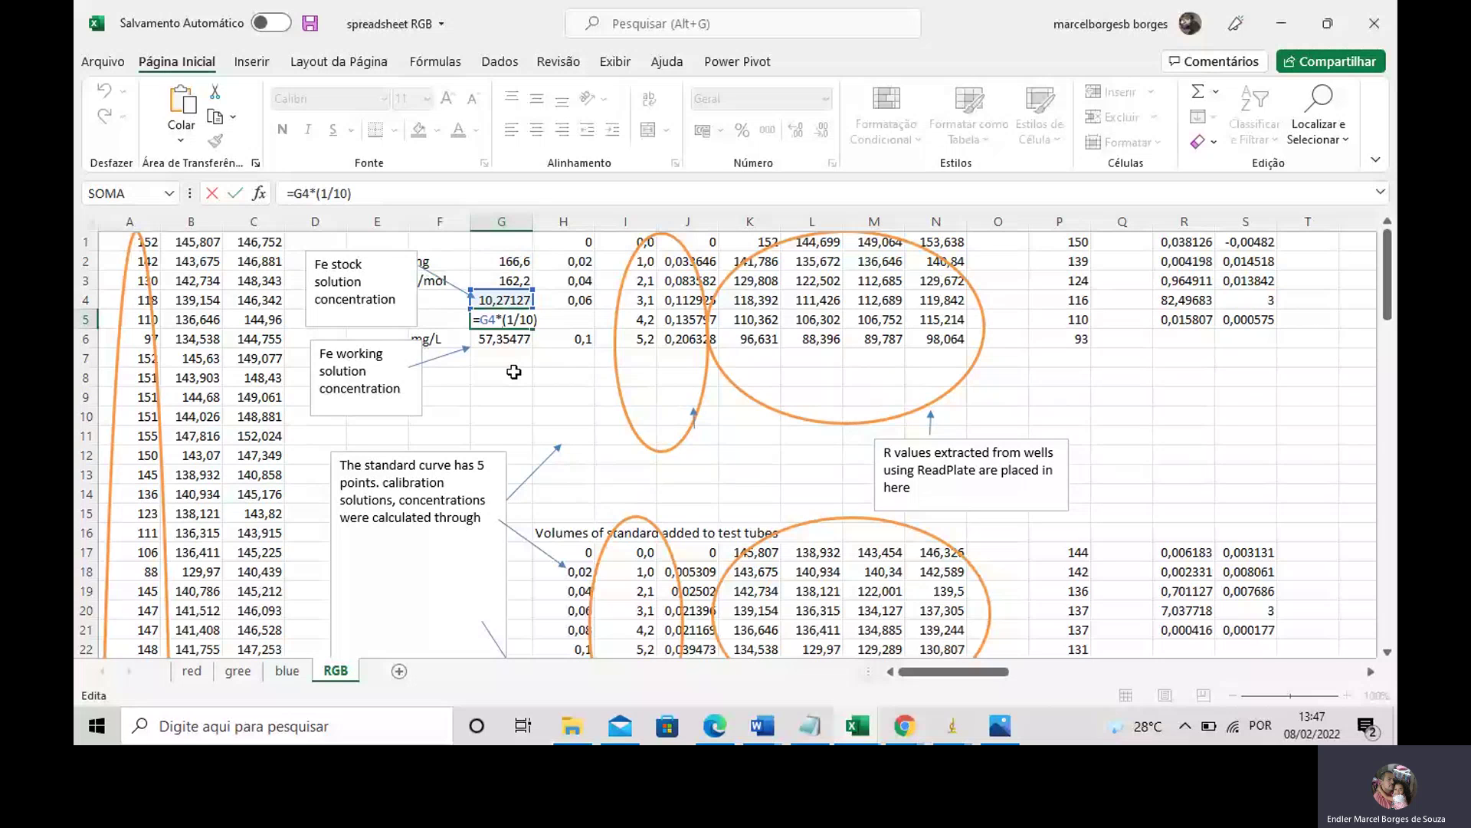
{"action": "key", "text": "Return"}
{"action": "key", "text": "Up"}
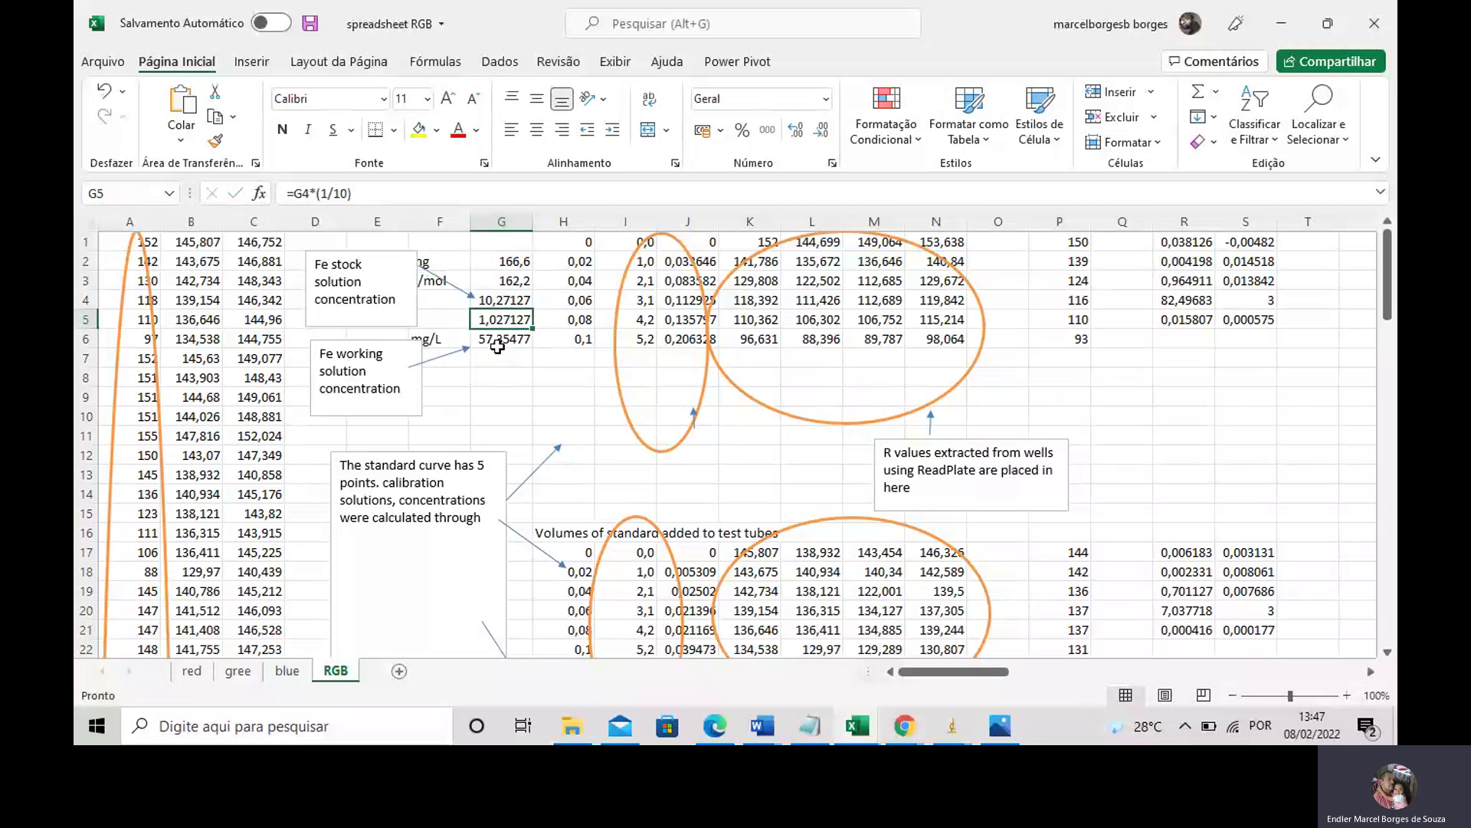
{"action": "left_click", "coordinate": [498, 344]}
{"action": "double_click", "coordinate": [498, 344]}
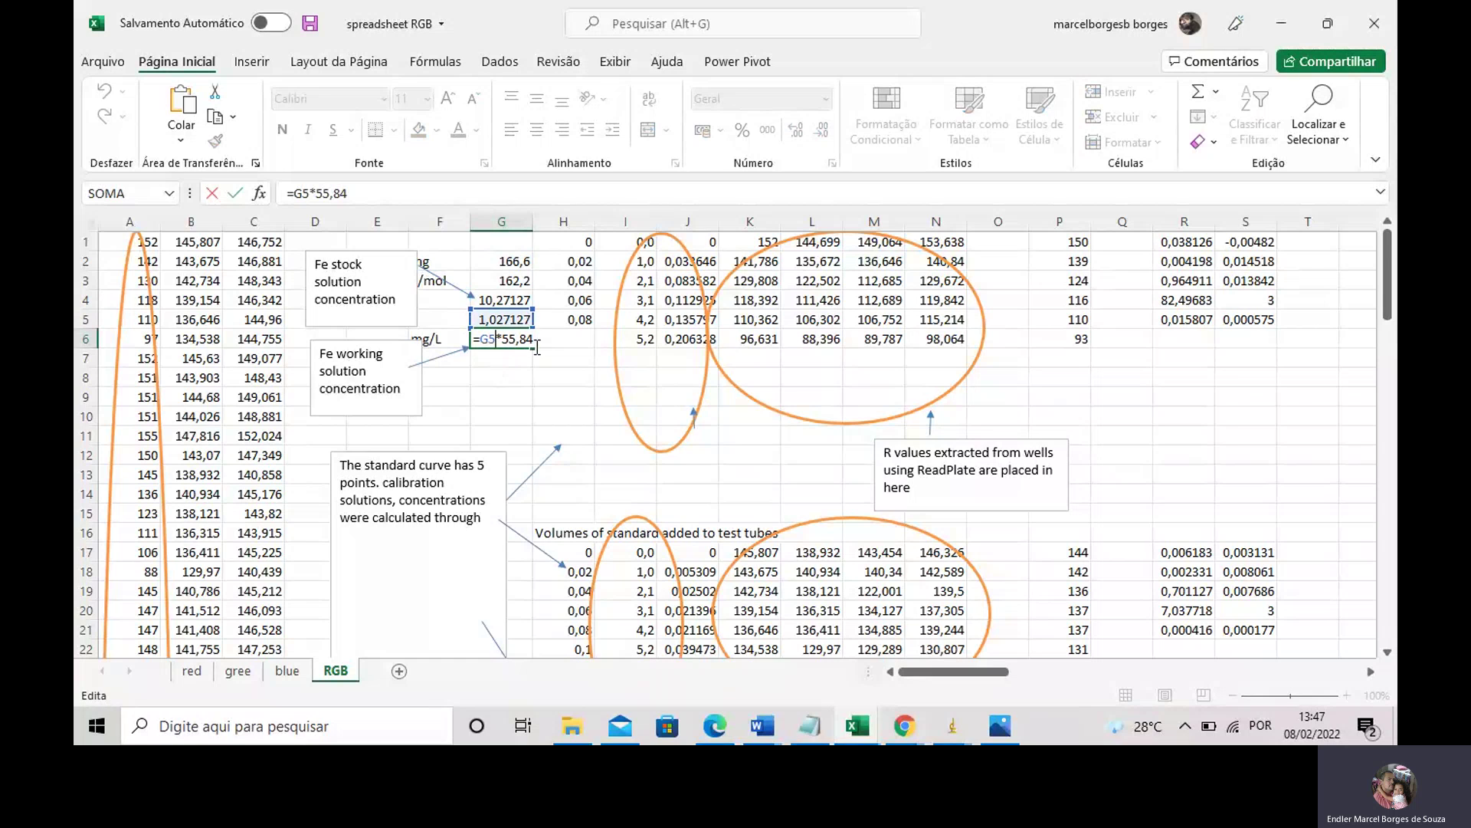
{"action": "left_click", "coordinate": [571, 377]}
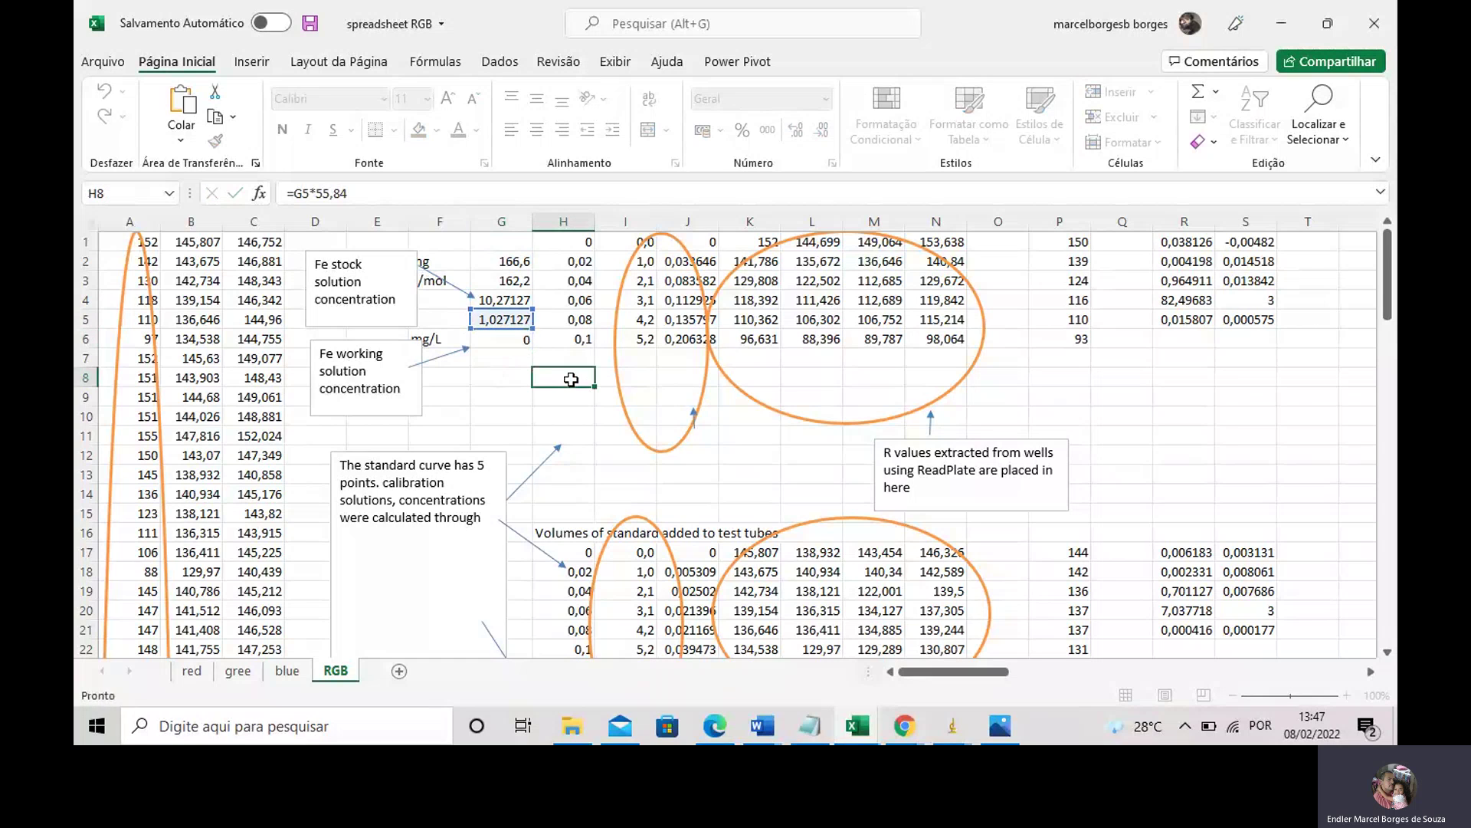
- Label the unit of the added standard volumes as mL in cell H7
{"action": "left_click", "coordinate": [587, 296]}
{"action": "left_click", "coordinate": [583, 314]}
{"action": "left_click", "coordinate": [581, 339]}
{"action": "left_click", "coordinate": [571, 359]}
{"action": "type", "text": "mL"}
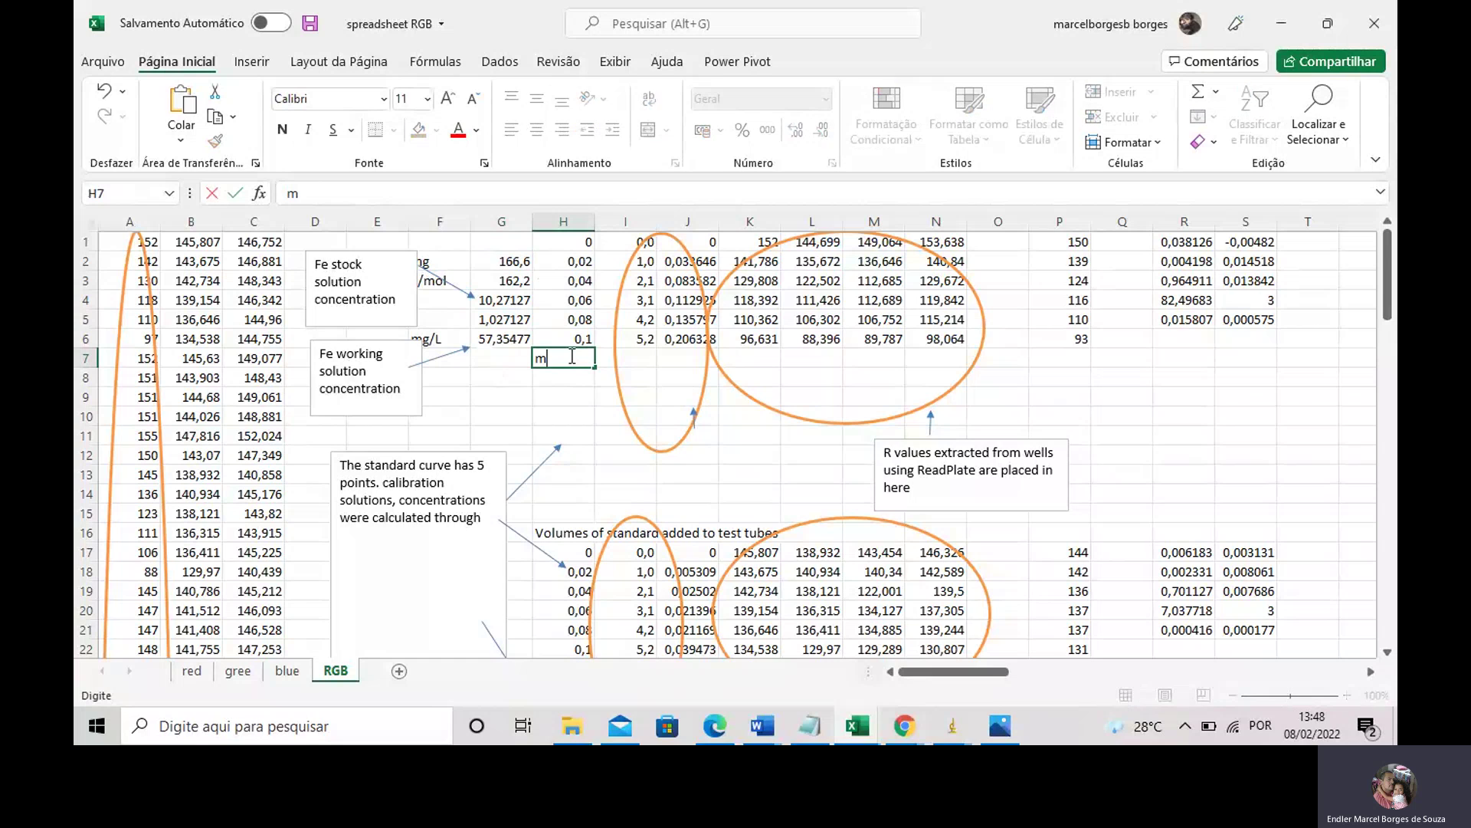
{"action": "left_click", "coordinate": [555, 395]}
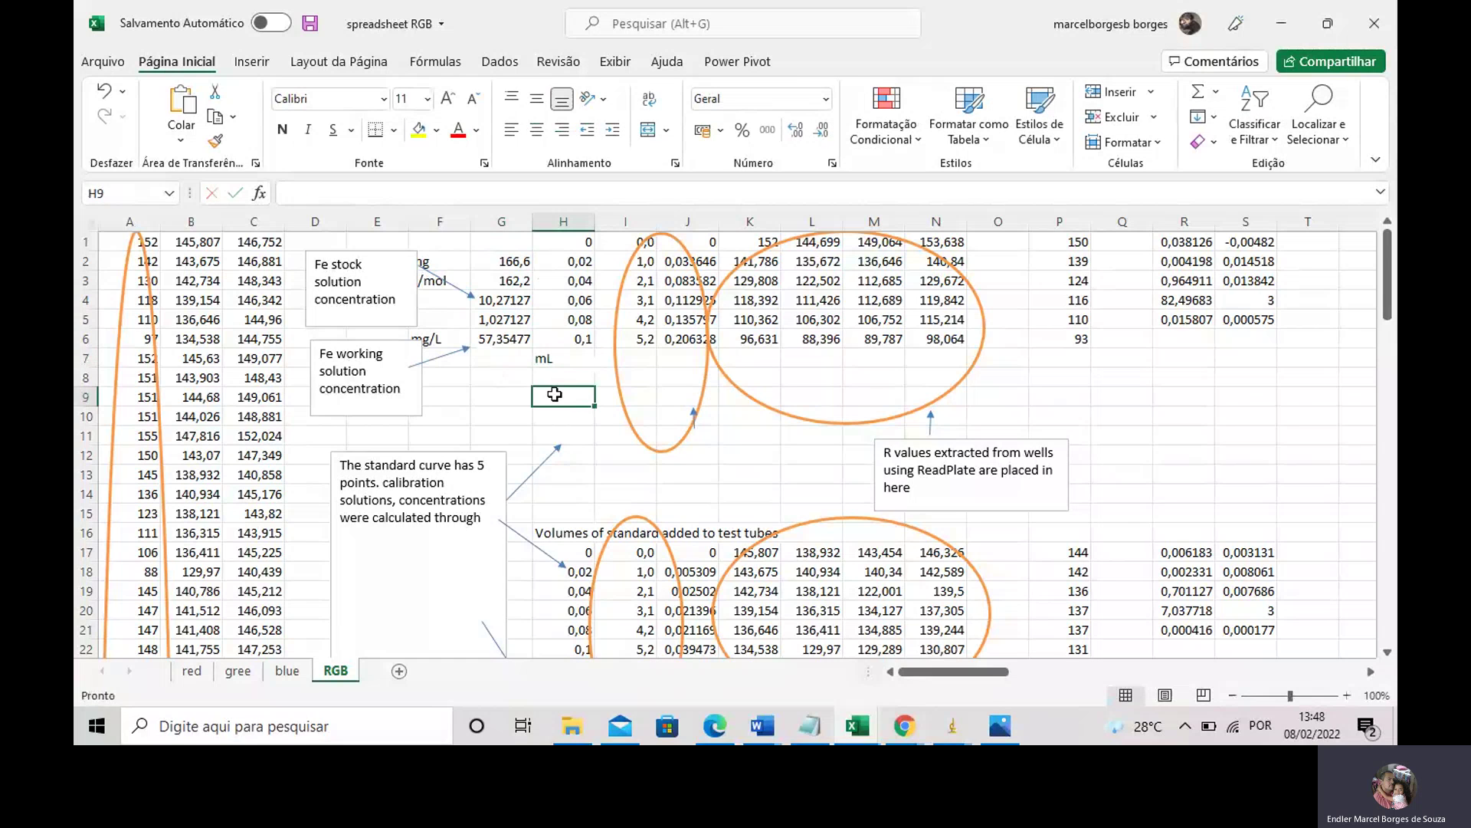
- Inspect the standard concentration formulas in I2 and I6, including the references to the working solution and added volume
{"action": "left_click", "coordinate": [644, 263]}
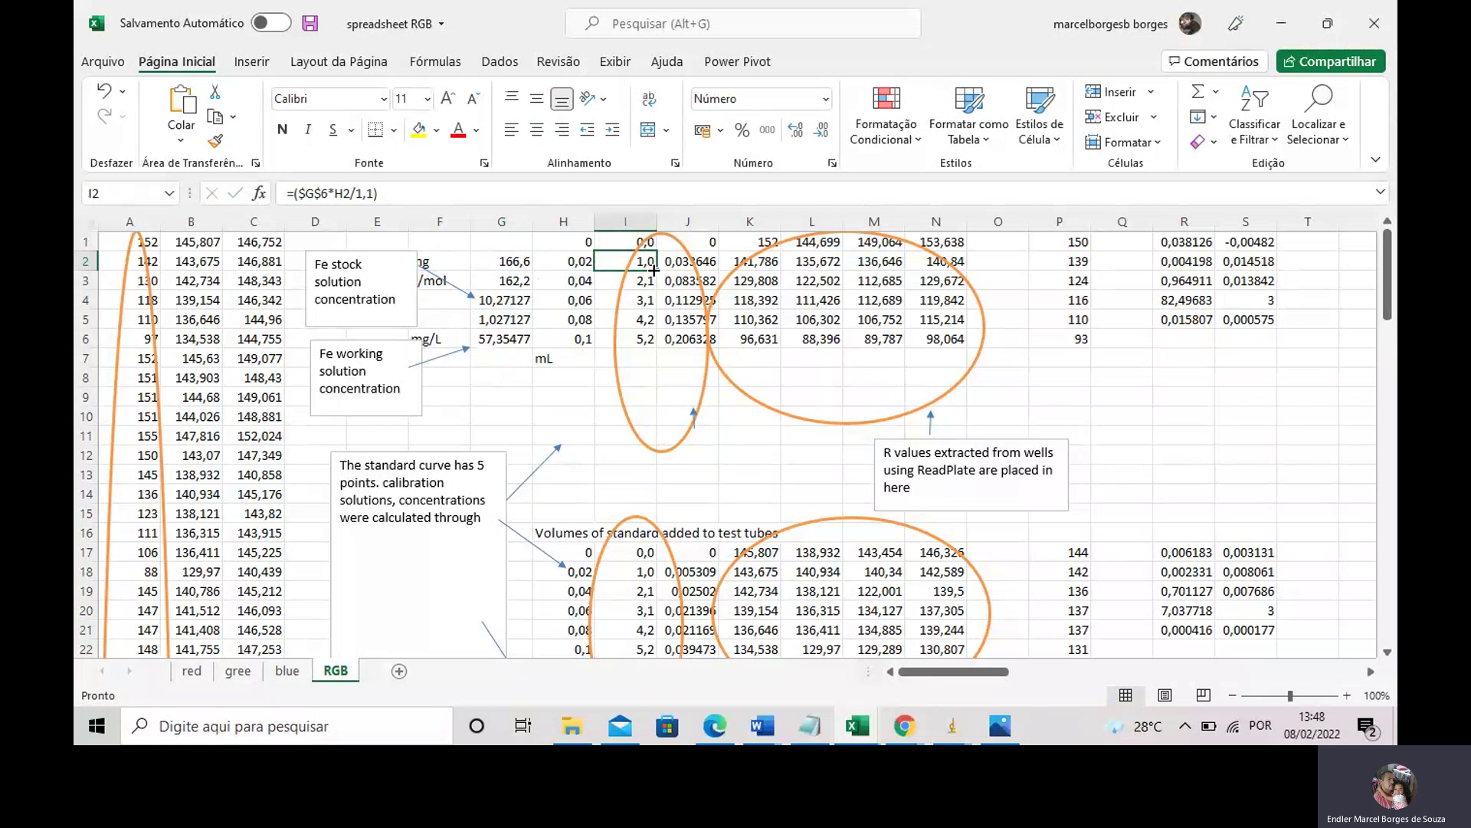
{"action": "left_click", "coordinate": [652, 335]}
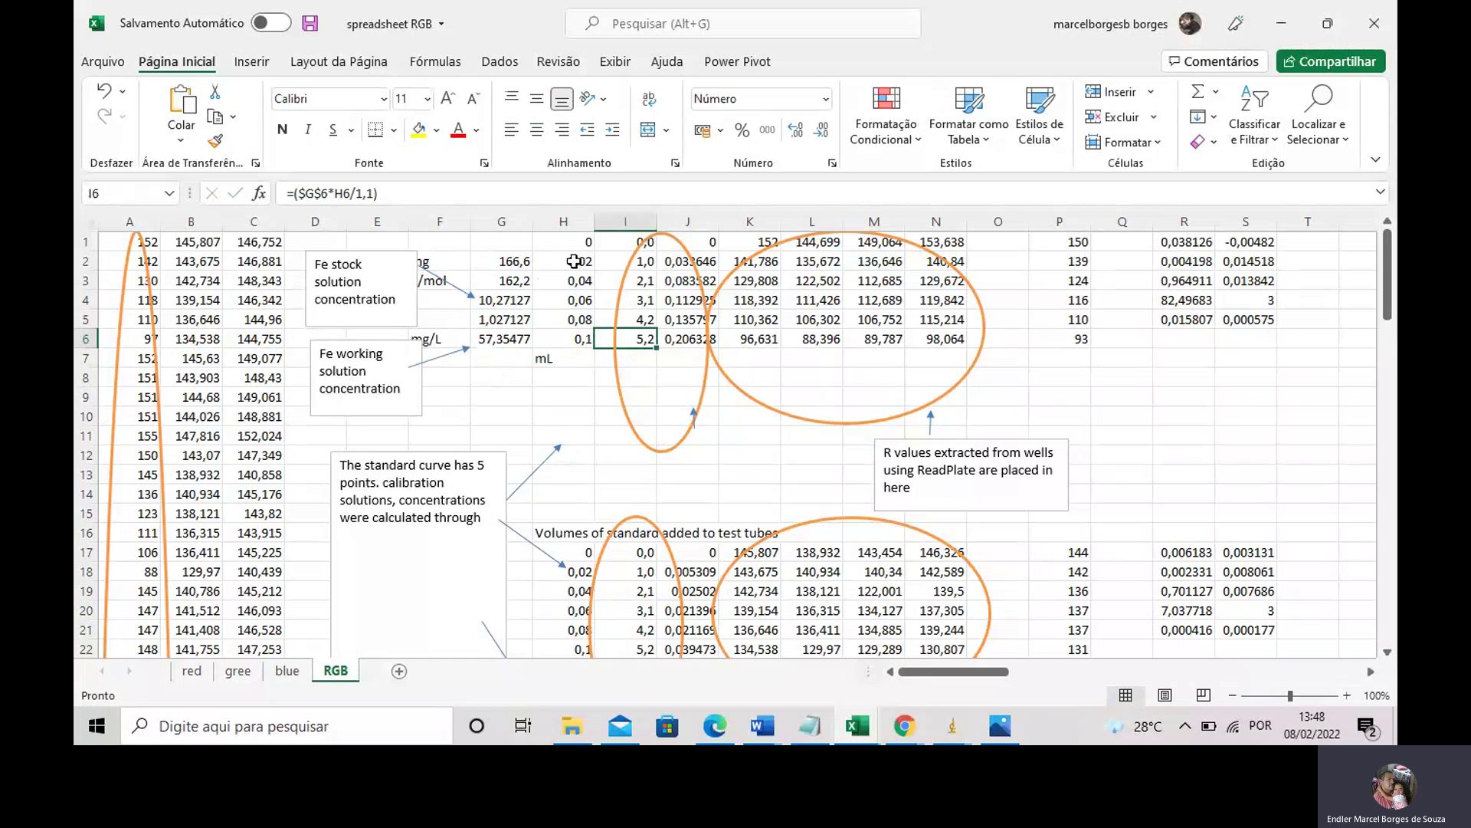
{"action": "double_click", "coordinate": [615, 261]}
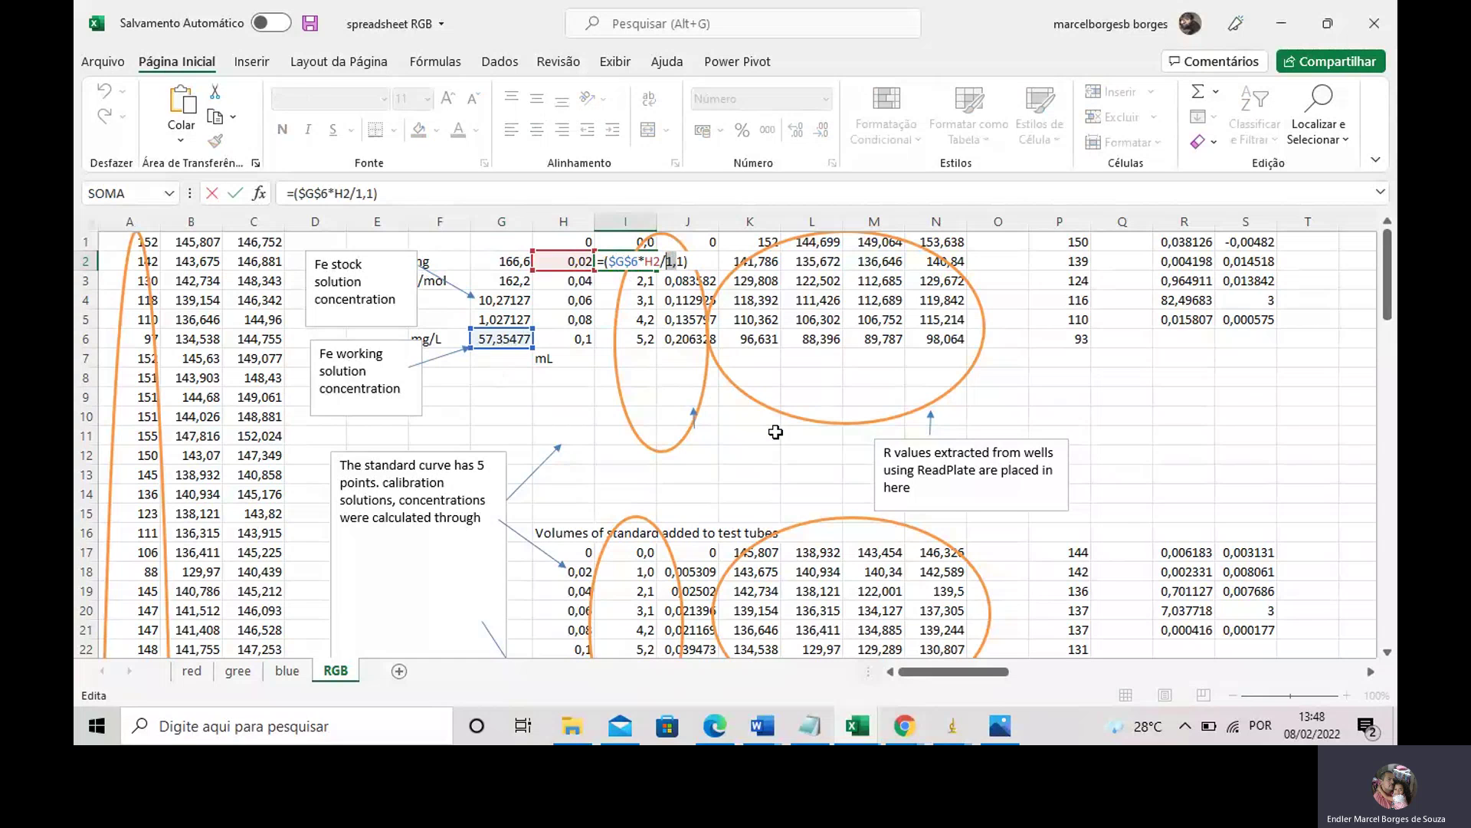
{"action": "key", "text": "Return"}
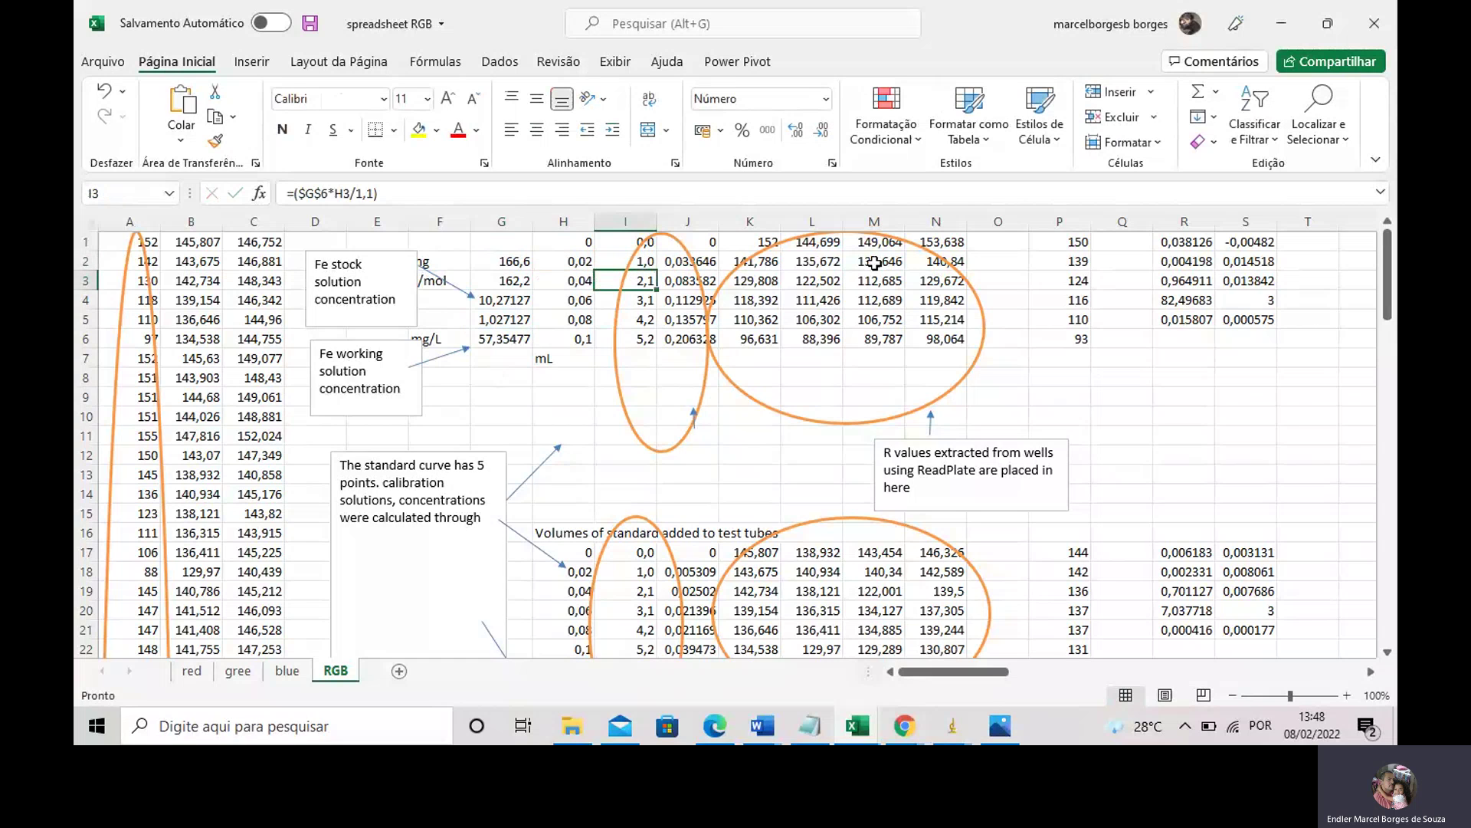
- Inspect the well reference in M2 and the red channel absorbance formulas in J2 and J6
{"action": "left_click", "coordinate": [874, 263]}
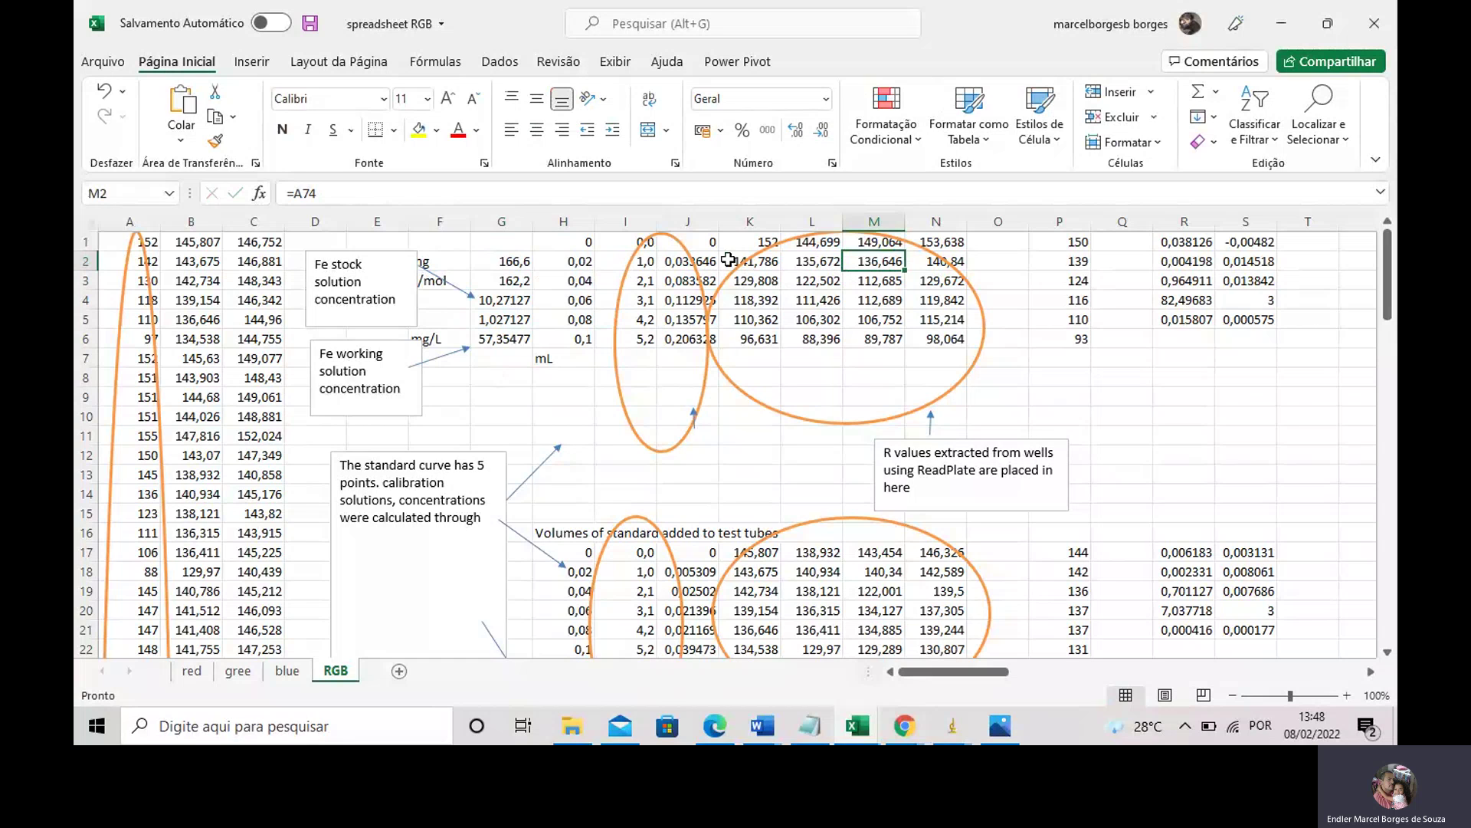
{"action": "double_click", "coordinate": [679, 260]}
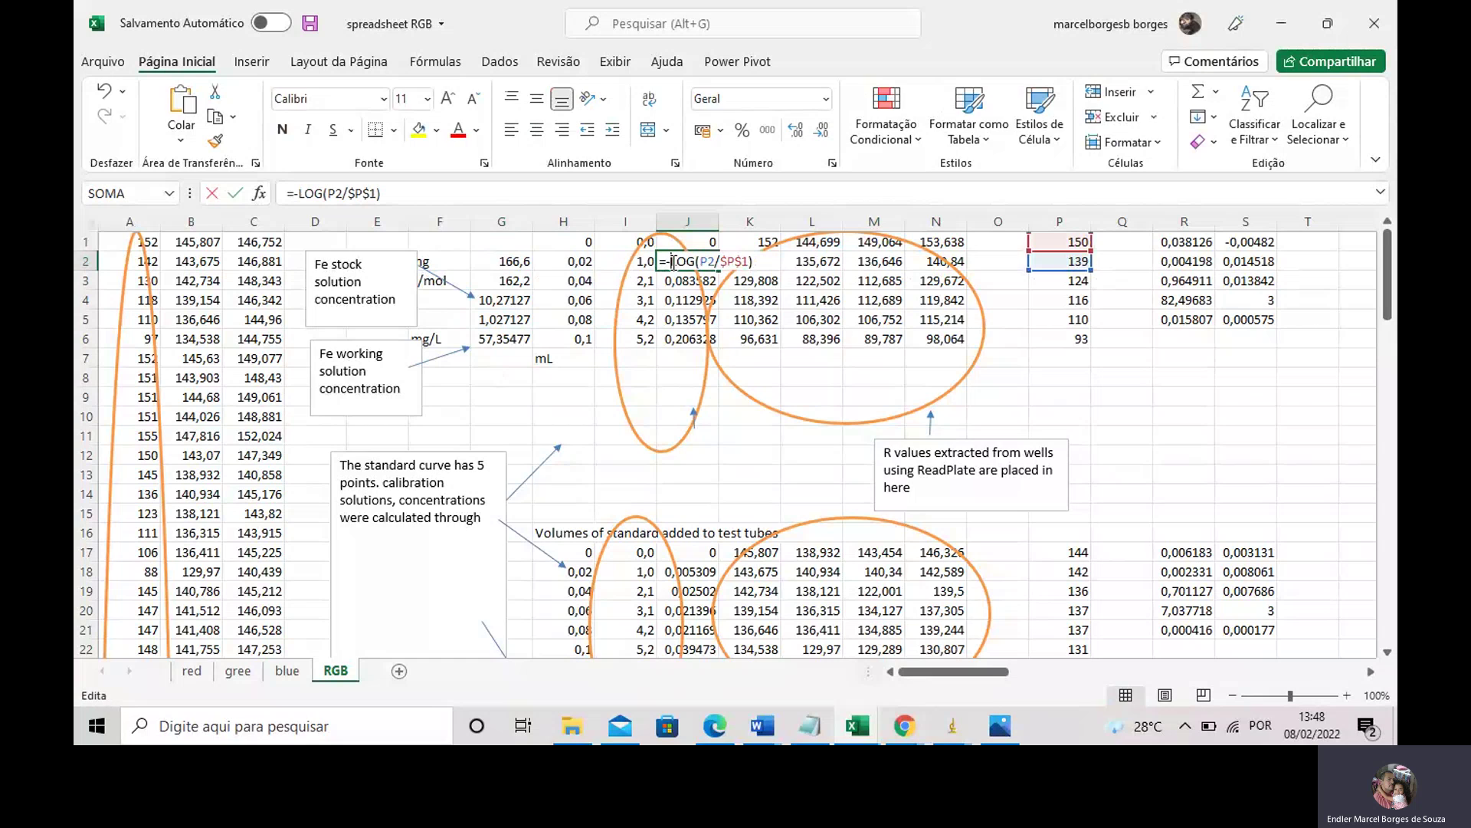
{"action": "double_click", "coordinate": [706, 261]}
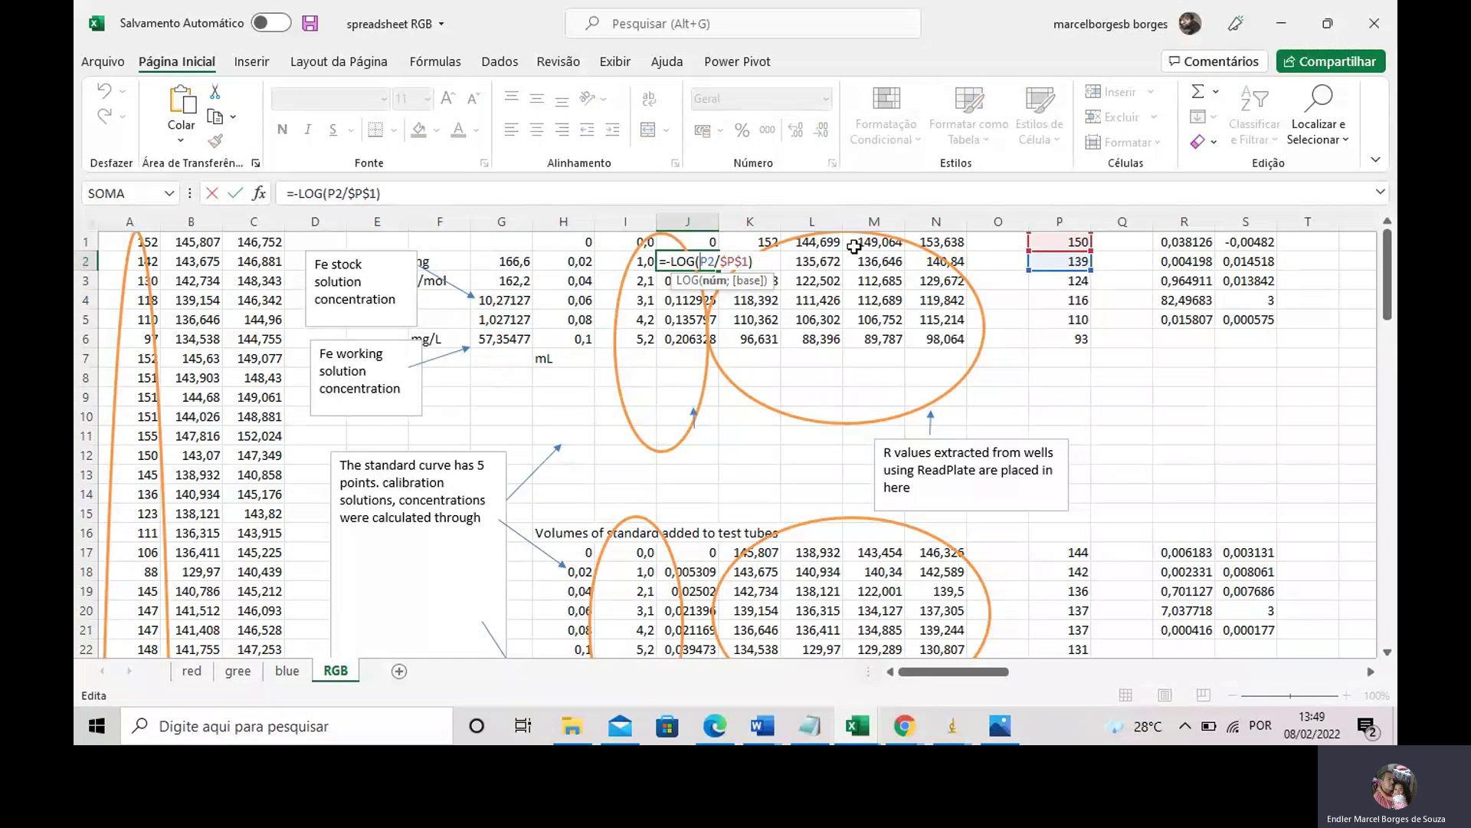
{"action": "key", "text": "Return"}
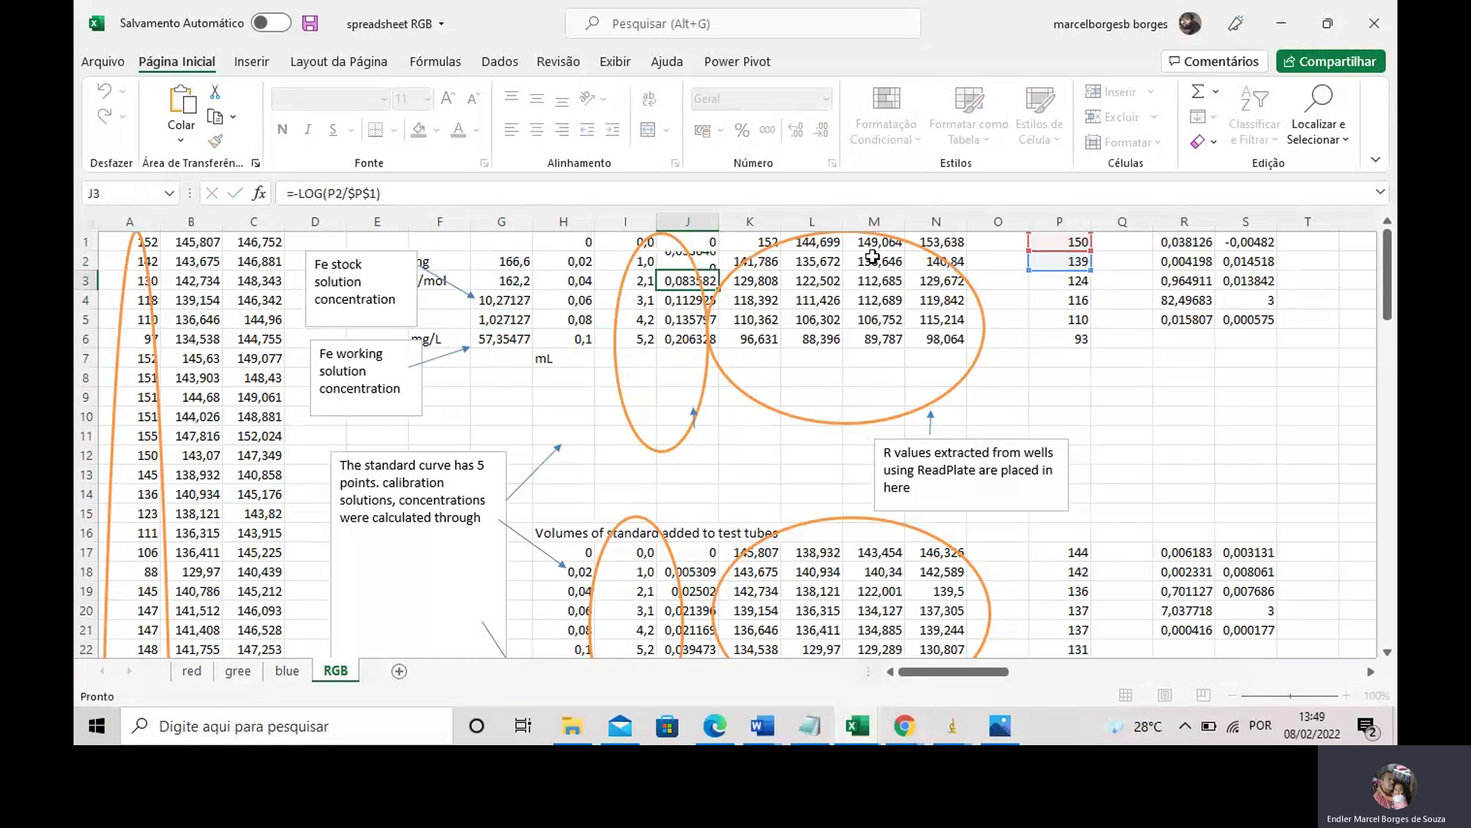
{"action": "double_click", "coordinate": [683, 335]}
{"action": "key", "text": "Return"}
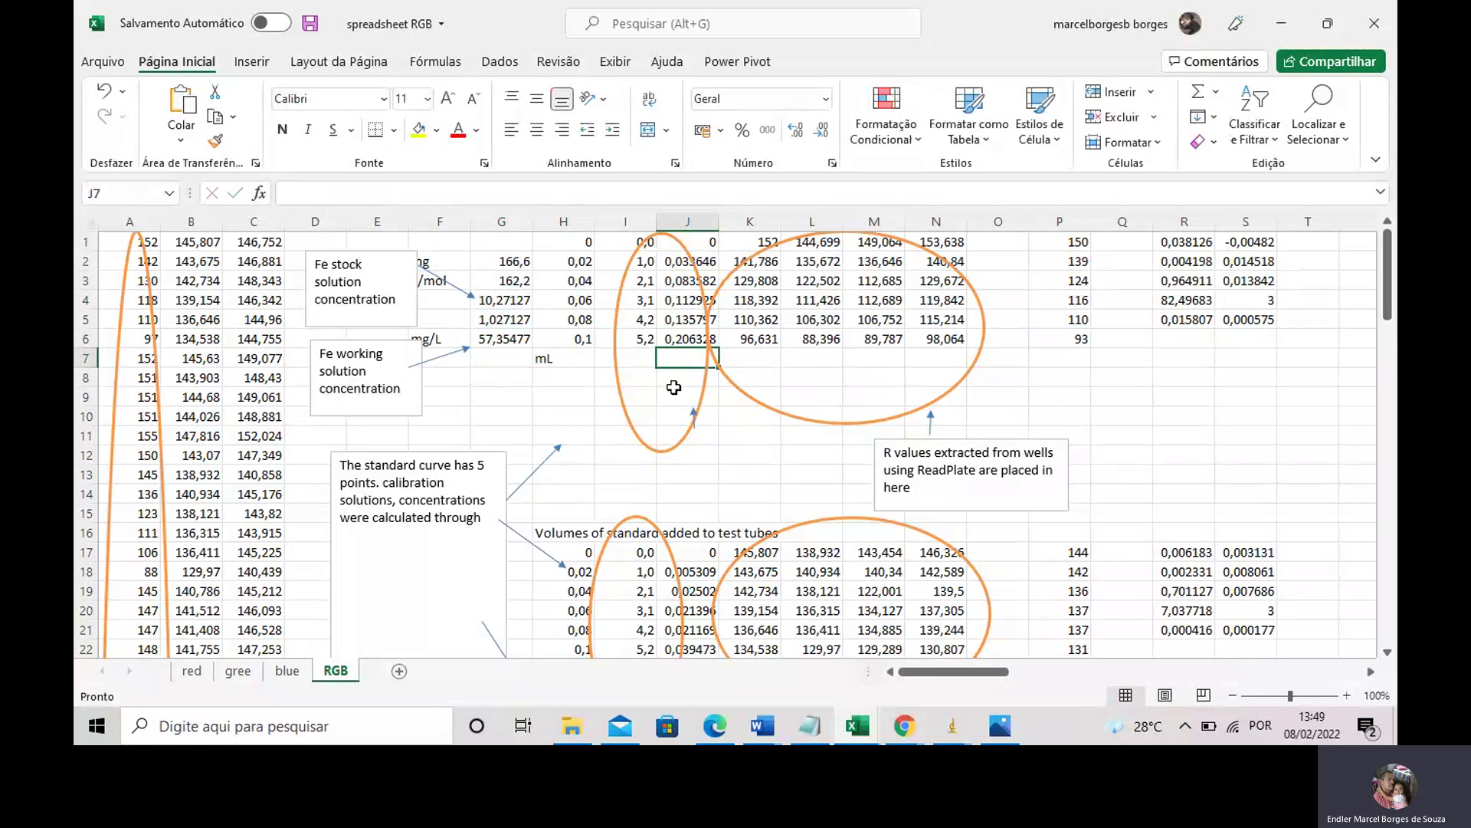
- Inspect the green and blue absorbance formulas in J18 and J32, and highlight the blue curve data in I32:J36
{"action": "scroll", "coordinate": [674, 388], "scroll_direction": "down", "scroll_amount": 2}
{"action": "double_click", "coordinate": [710, 455]}
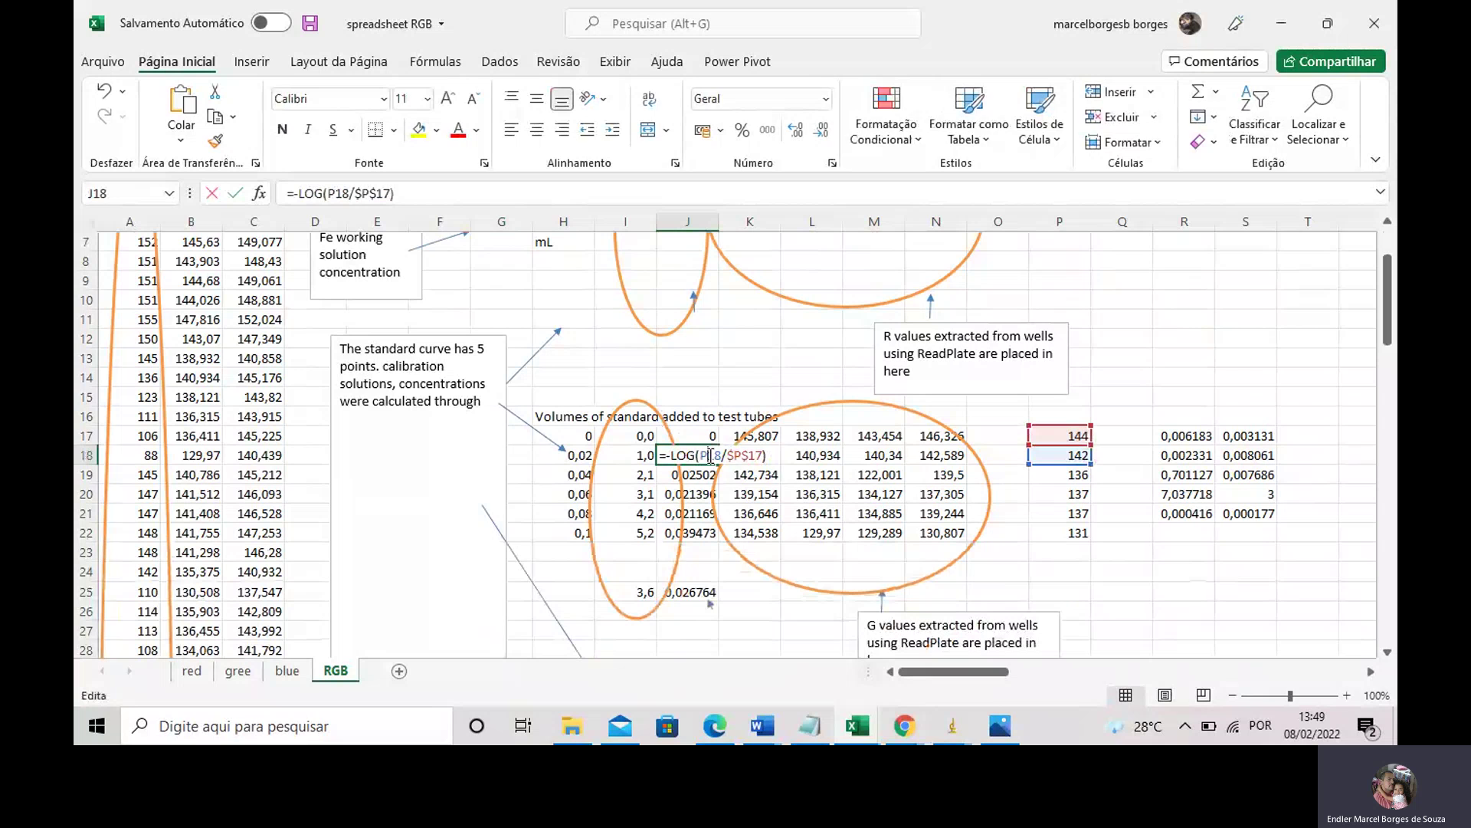
{"action": "key", "text": "Return"}
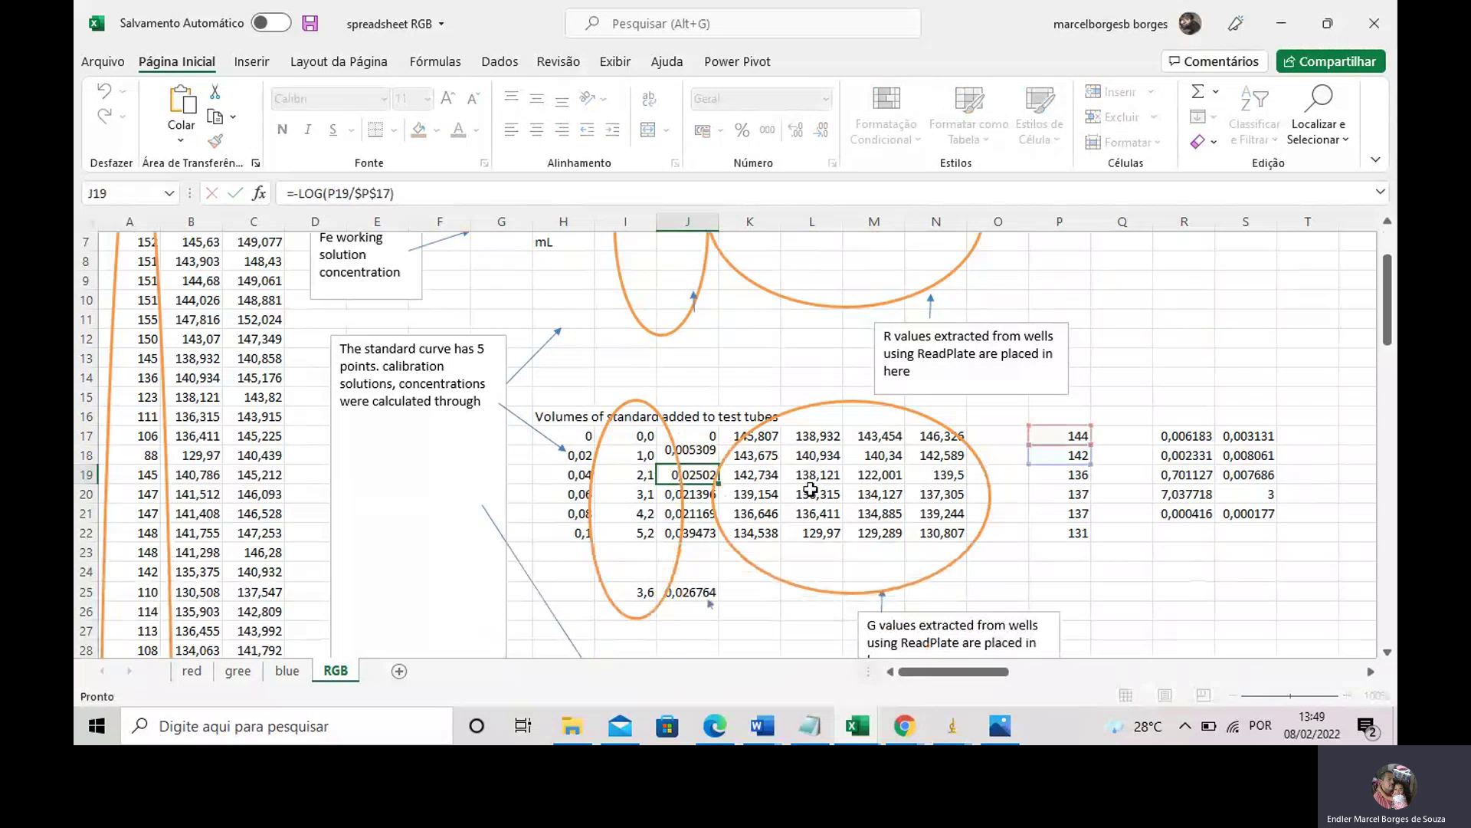
{"action": "scroll", "coordinate": [811, 489], "scroll_direction": "down", "scroll_amount": 4}
{"action": "double_click", "coordinate": [705, 495]}
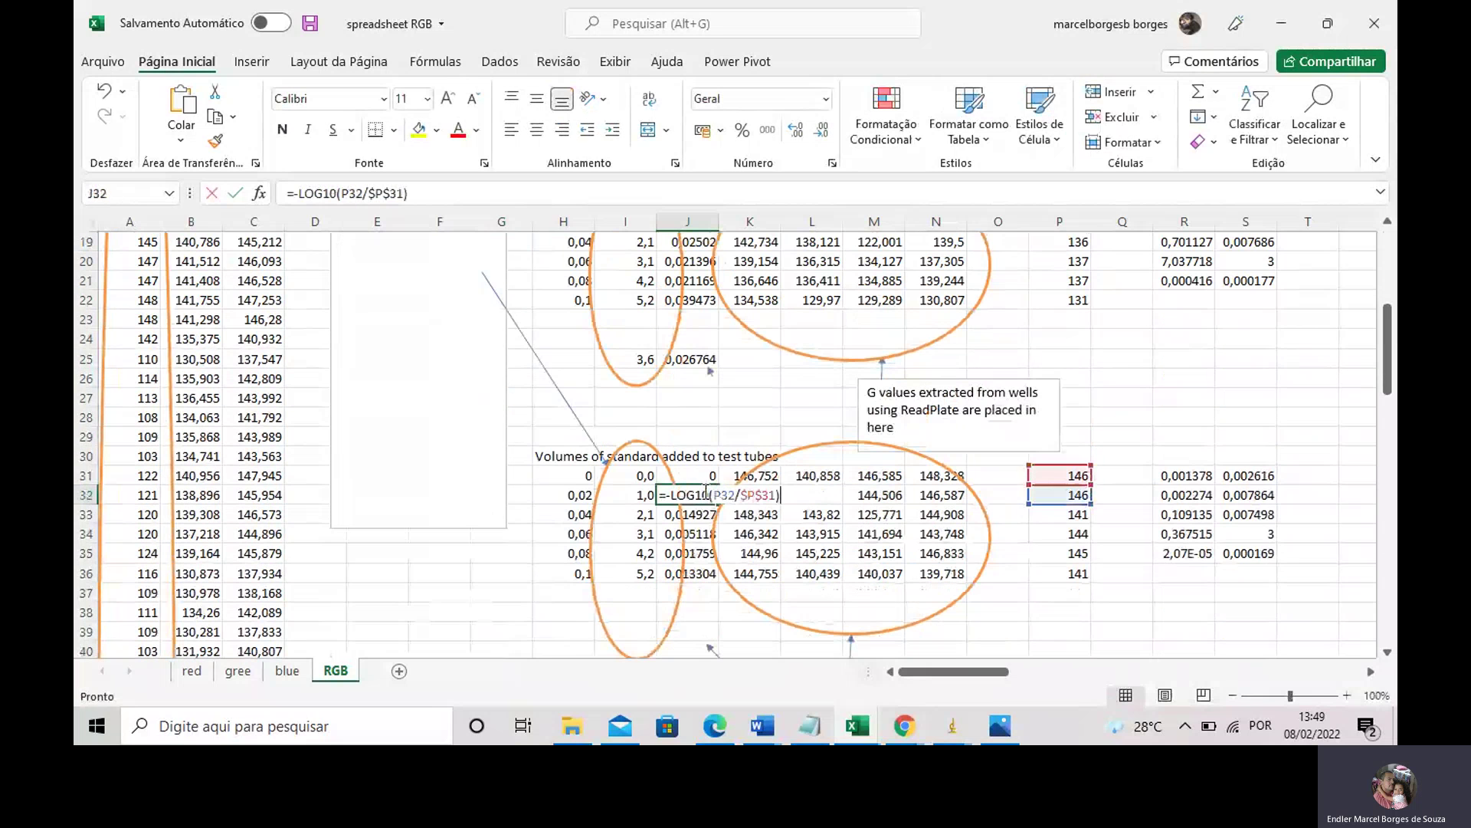
{"action": "left_click_drag", "start_coordinate": [626, 495], "coordinate": [690, 573]}
- Review the red channel's standard concentrations in I2:I6 and their absorbances in column J
{"action": "scroll", "coordinate": [694, 362], "scroll_direction": "up", "scroll_amount": 1}
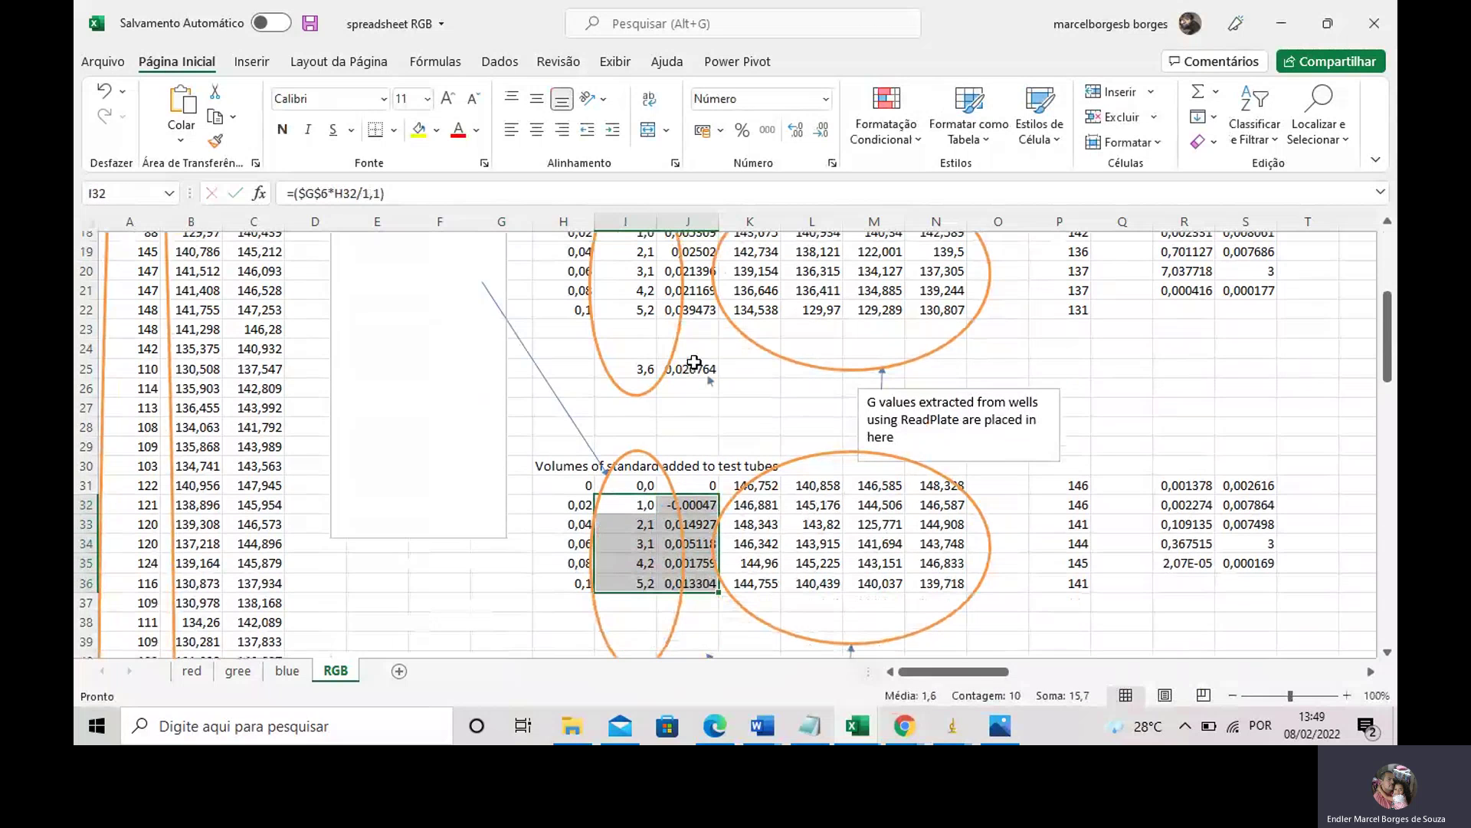
{"action": "scroll", "coordinate": [694, 362], "scroll_direction": "up", "scroll_amount": 6}
{"action": "left_click", "coordinate": [635, 263]}
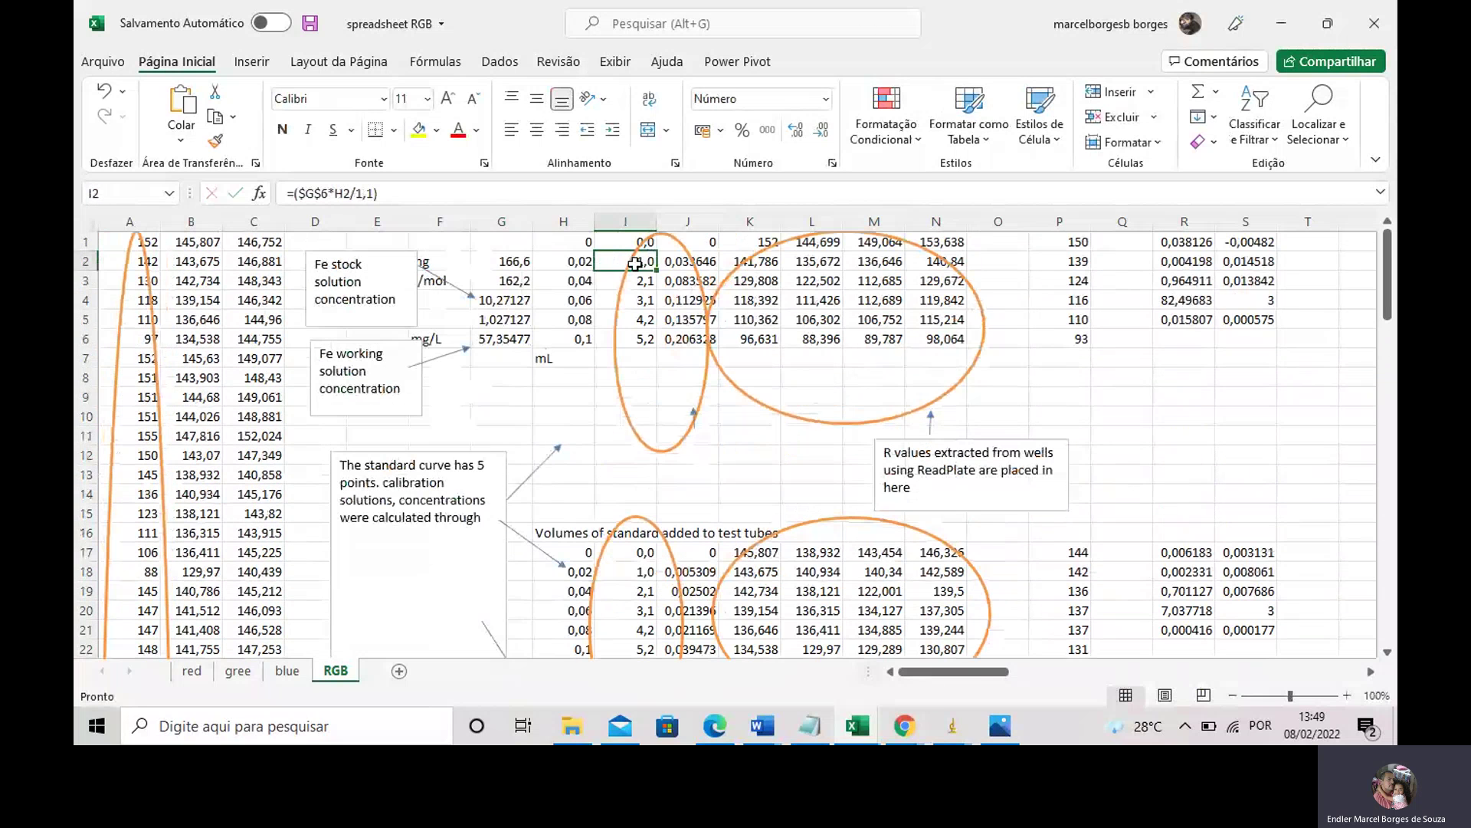
{"action": "left_click_drag", "start_coordinate": [636, 263], "coordinate": [689, 340]}
{"action": "left_click", "coordinate": [650, 340]}
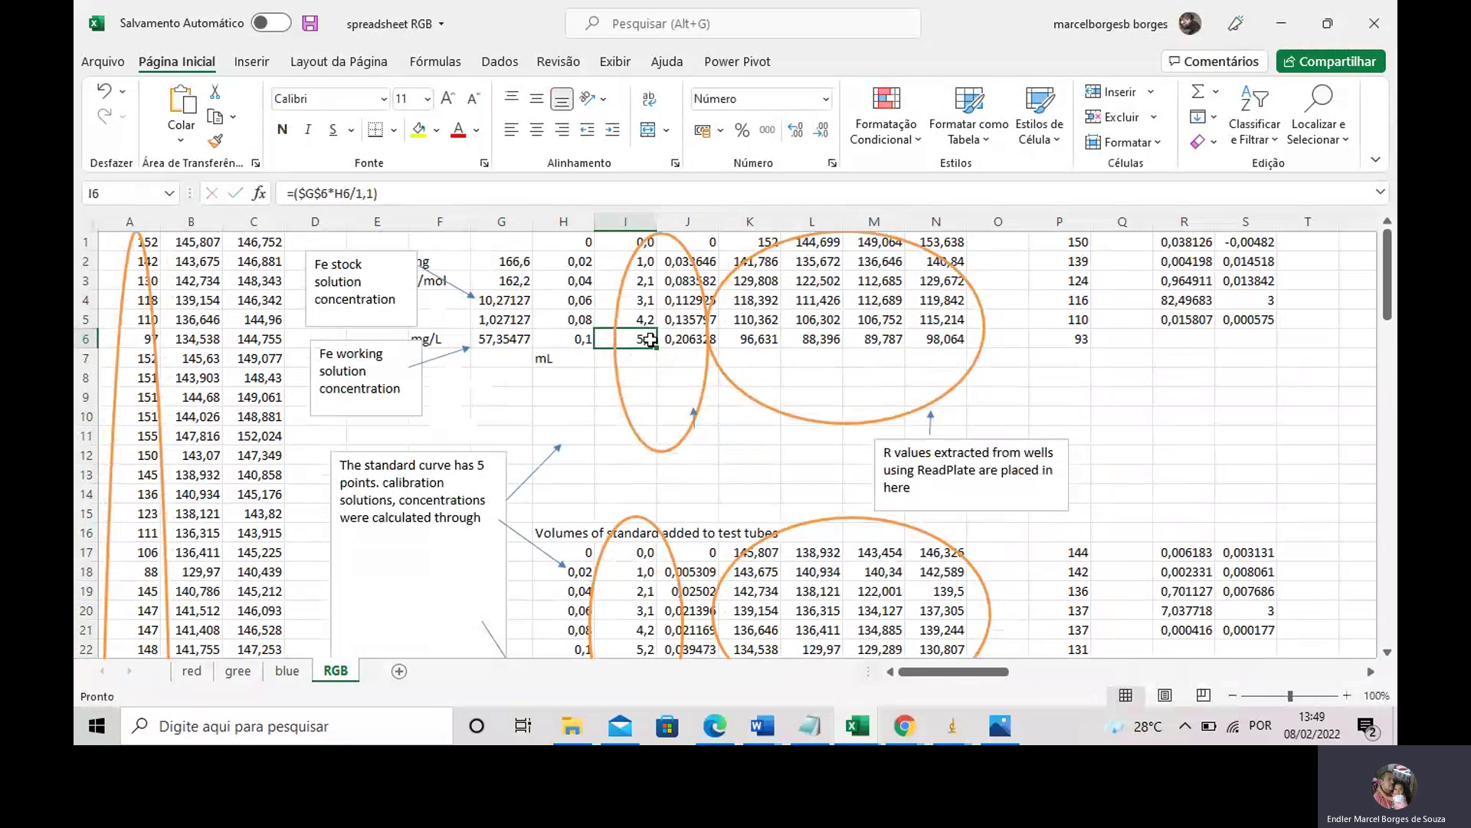
{"action": "left_click", "coordinate": [674, 265]}
{"action": "left_click", "coordinate": [675, 283]}
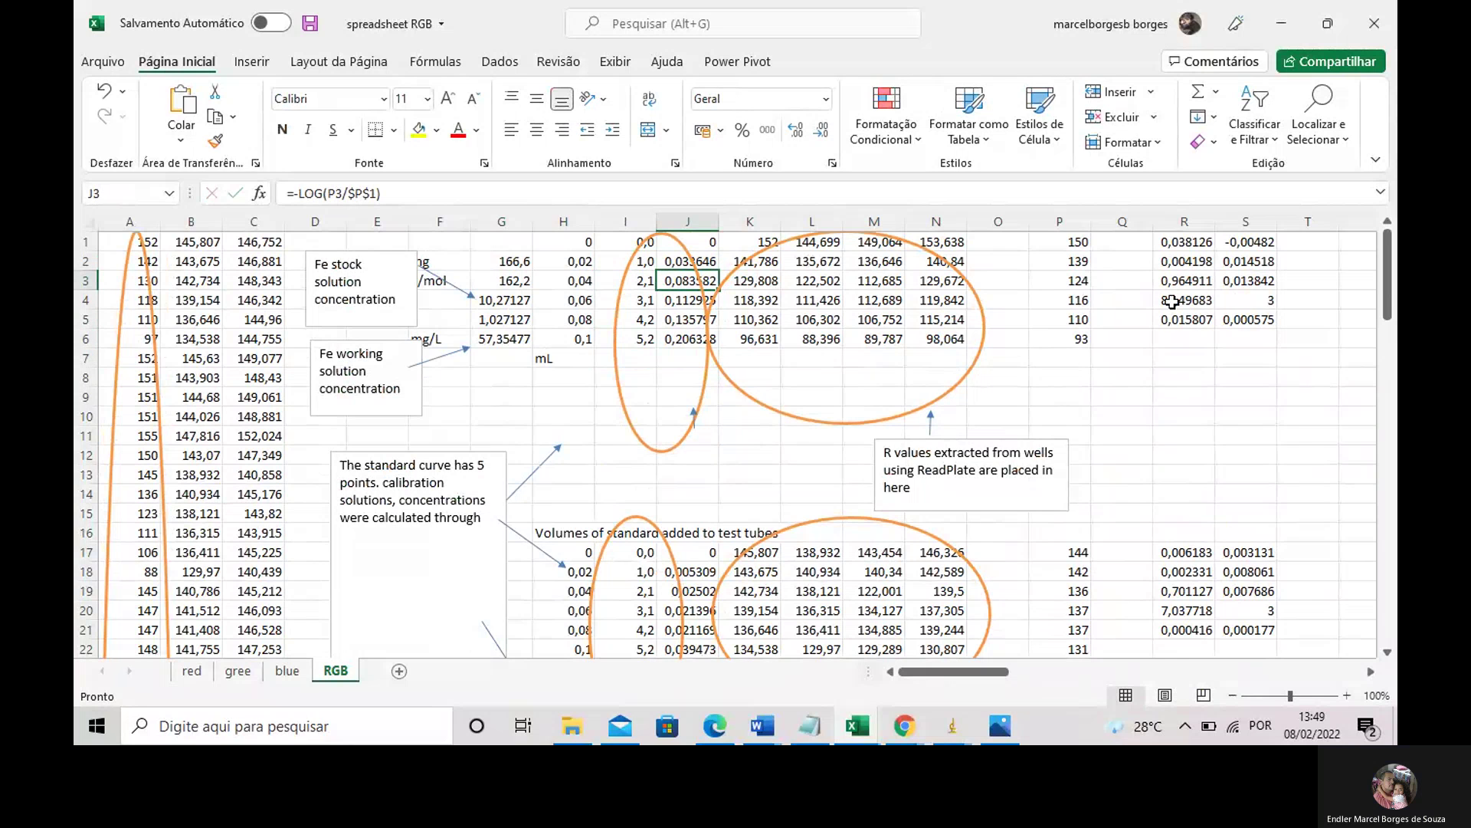
- Inspect the PROJ.LIN regression array in R1:S5 and the data ranges it uses for the red channel curve
{"action": "left_click_drag", "start_coordinate": [1185, 244], "coordinate": [1245, 320]}
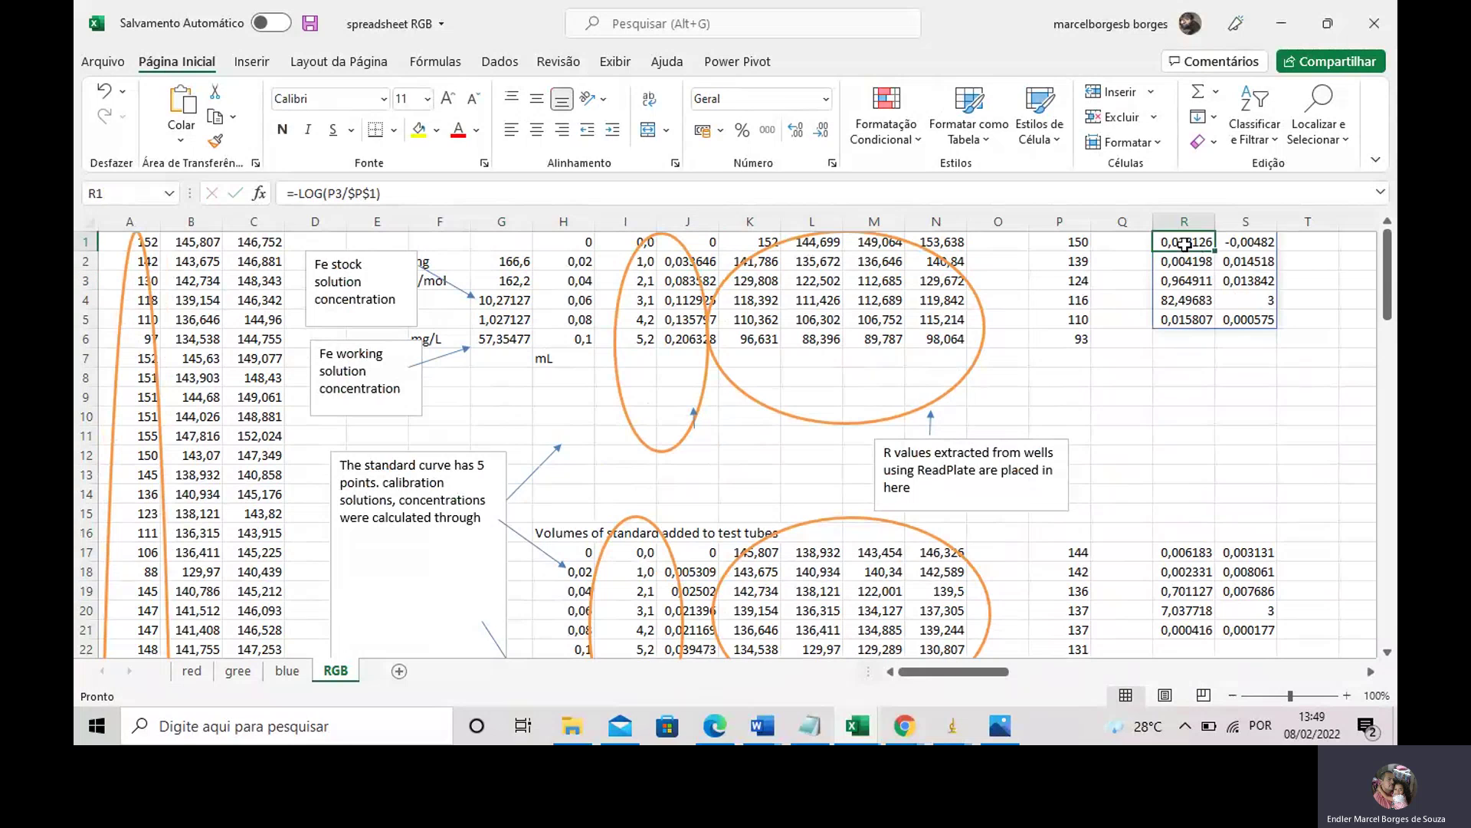
{"action": "key", "text": "F2"}
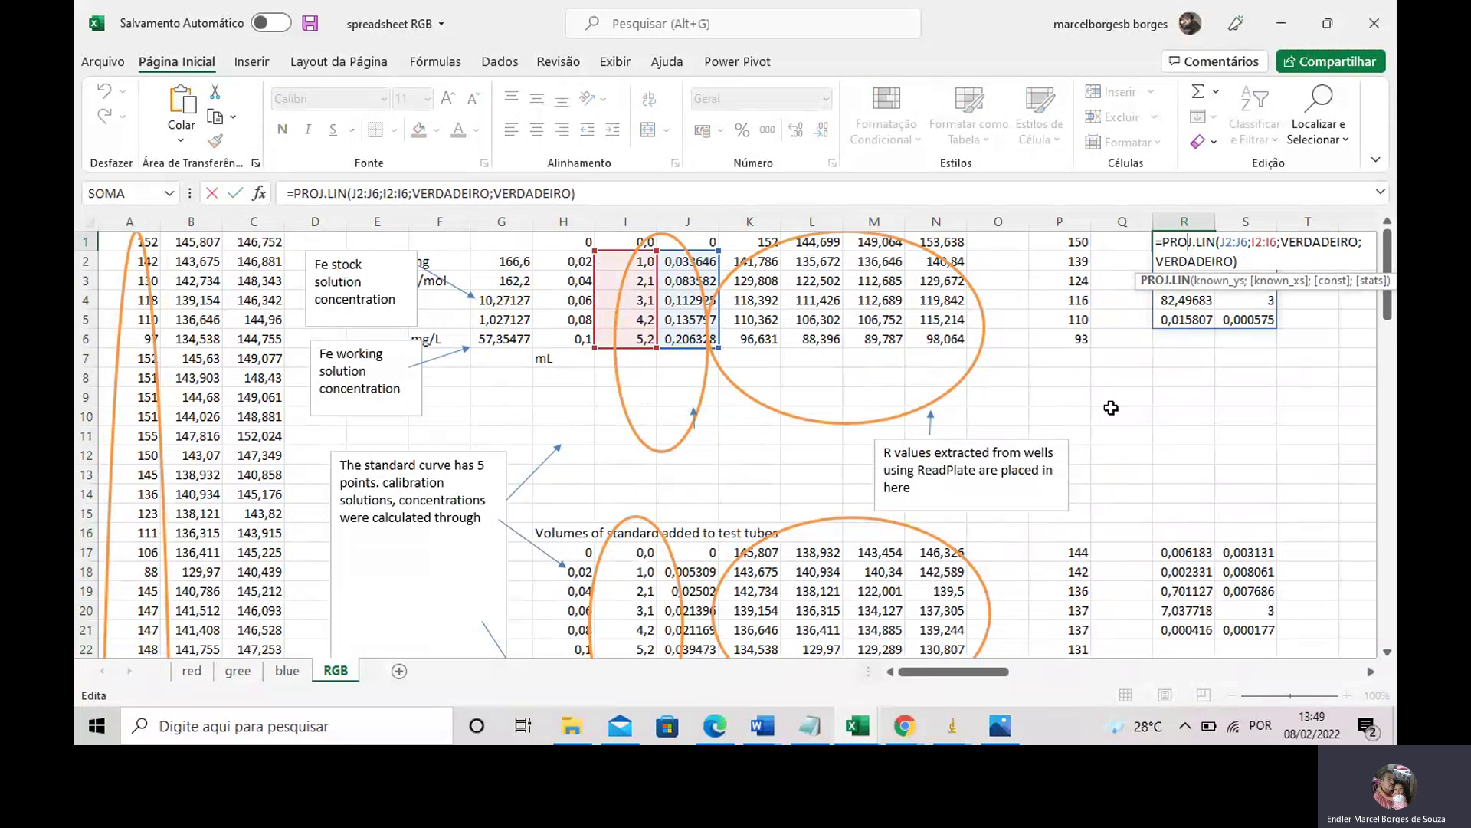
{"action": "key", "text": "Return"}
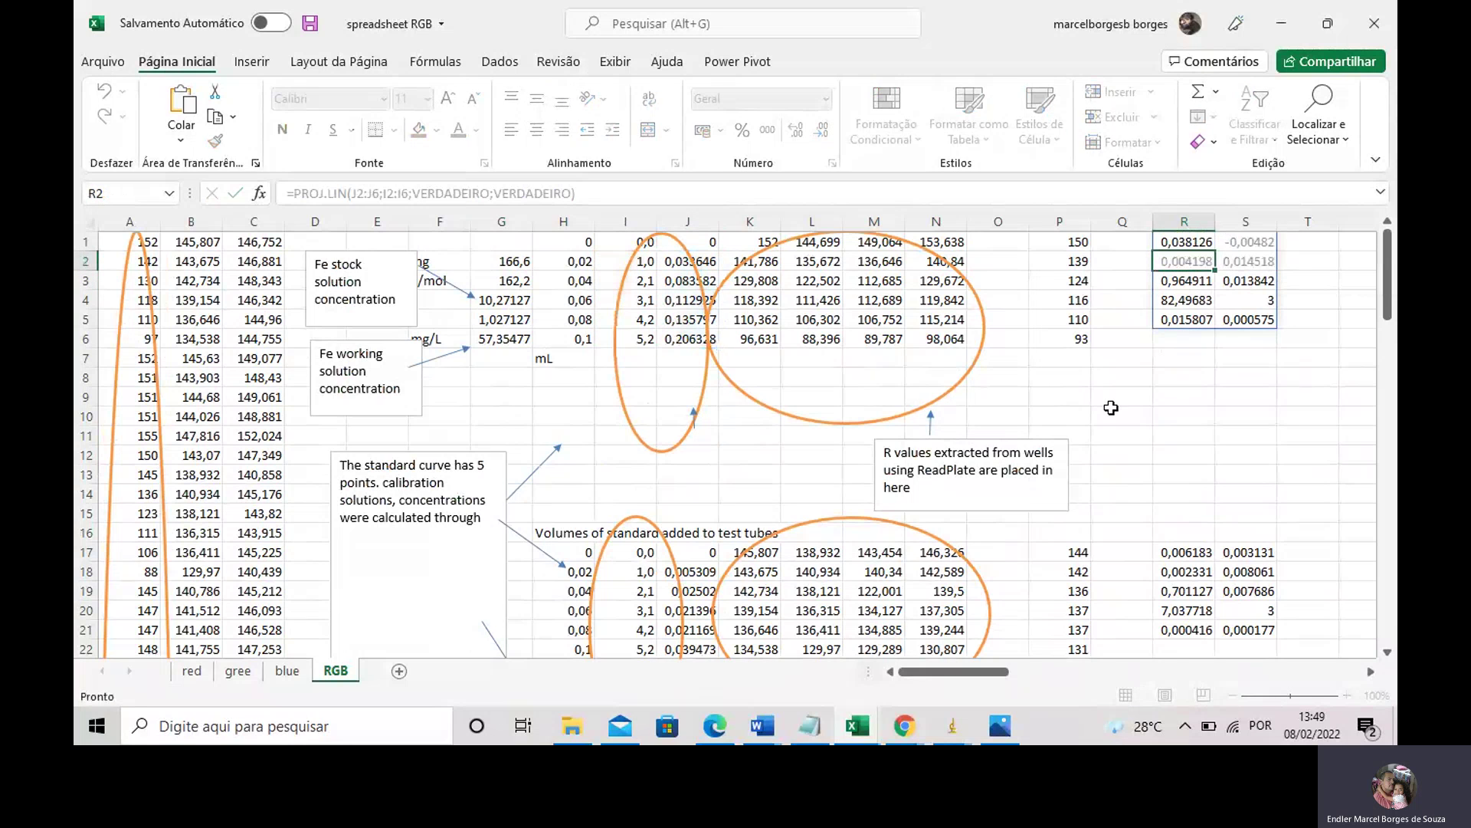
{"action": "key", "text": "Up"}
{"action": "key", "text": "Right"}
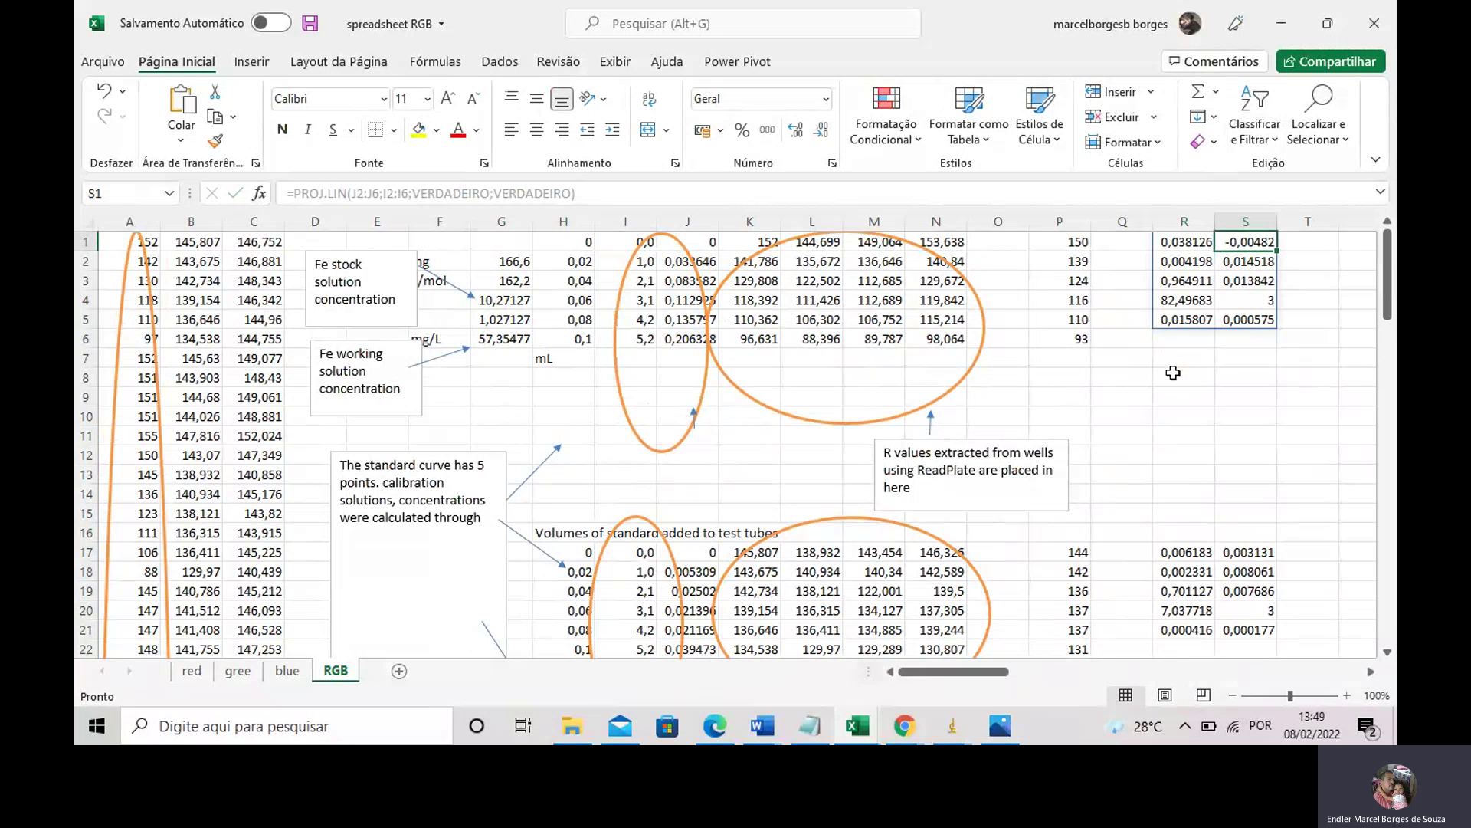
- Review the samples' red, green and blue intensities in columns X to AA and the cell references in X1:X3
{"action": "scroll", "coordinate": [1173, 373], "scroll_direction": "down", "scroll_amount": 2}
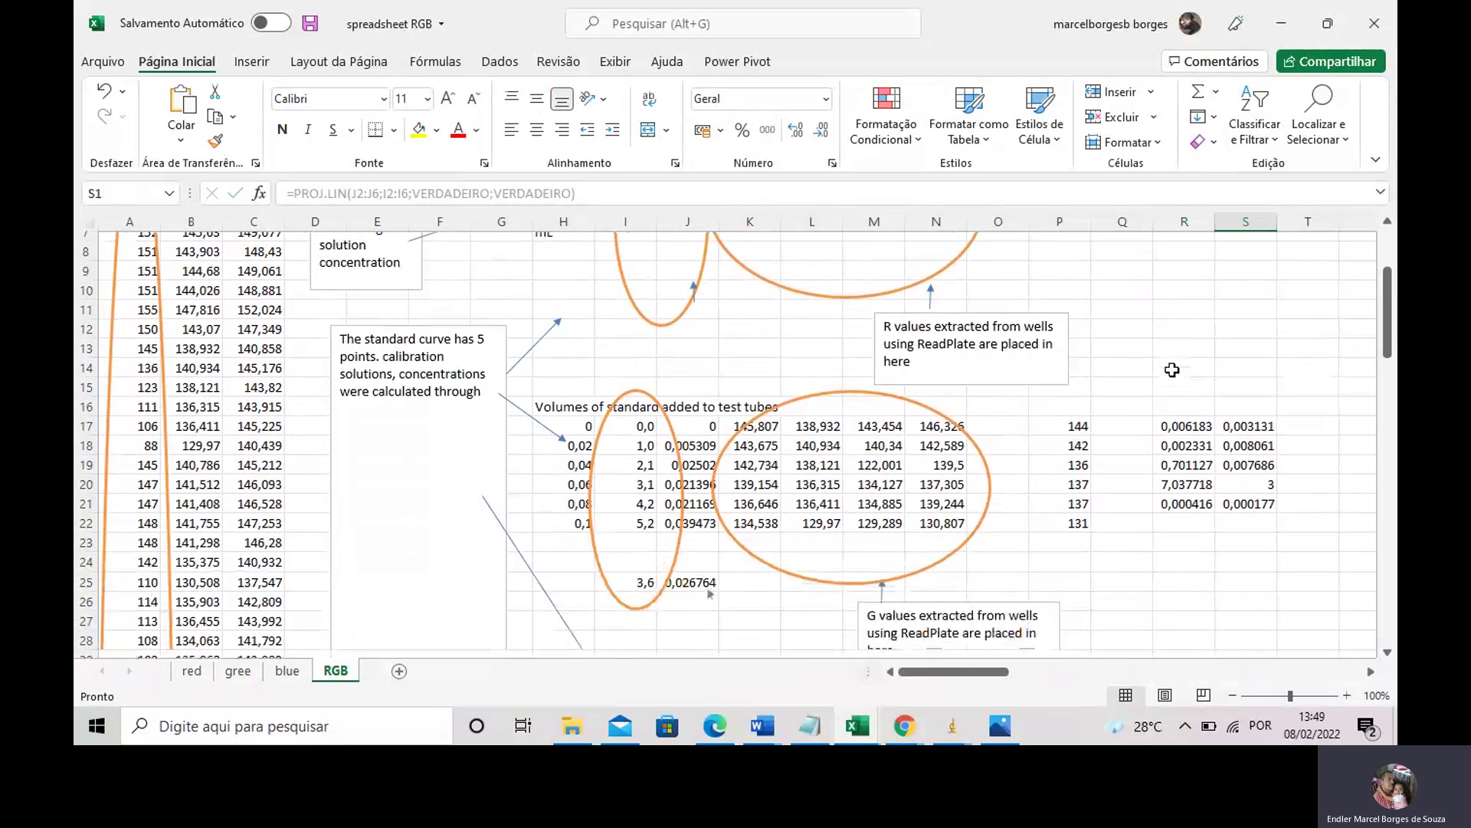
{"action": "scroll", "coordinate": [1172, 370], "scroll_direction": "down", "scroll_amount": 2}
{"action": "left_click_drag", "start_coordinate": [969, 674], "coordinate": [1061, 674]}
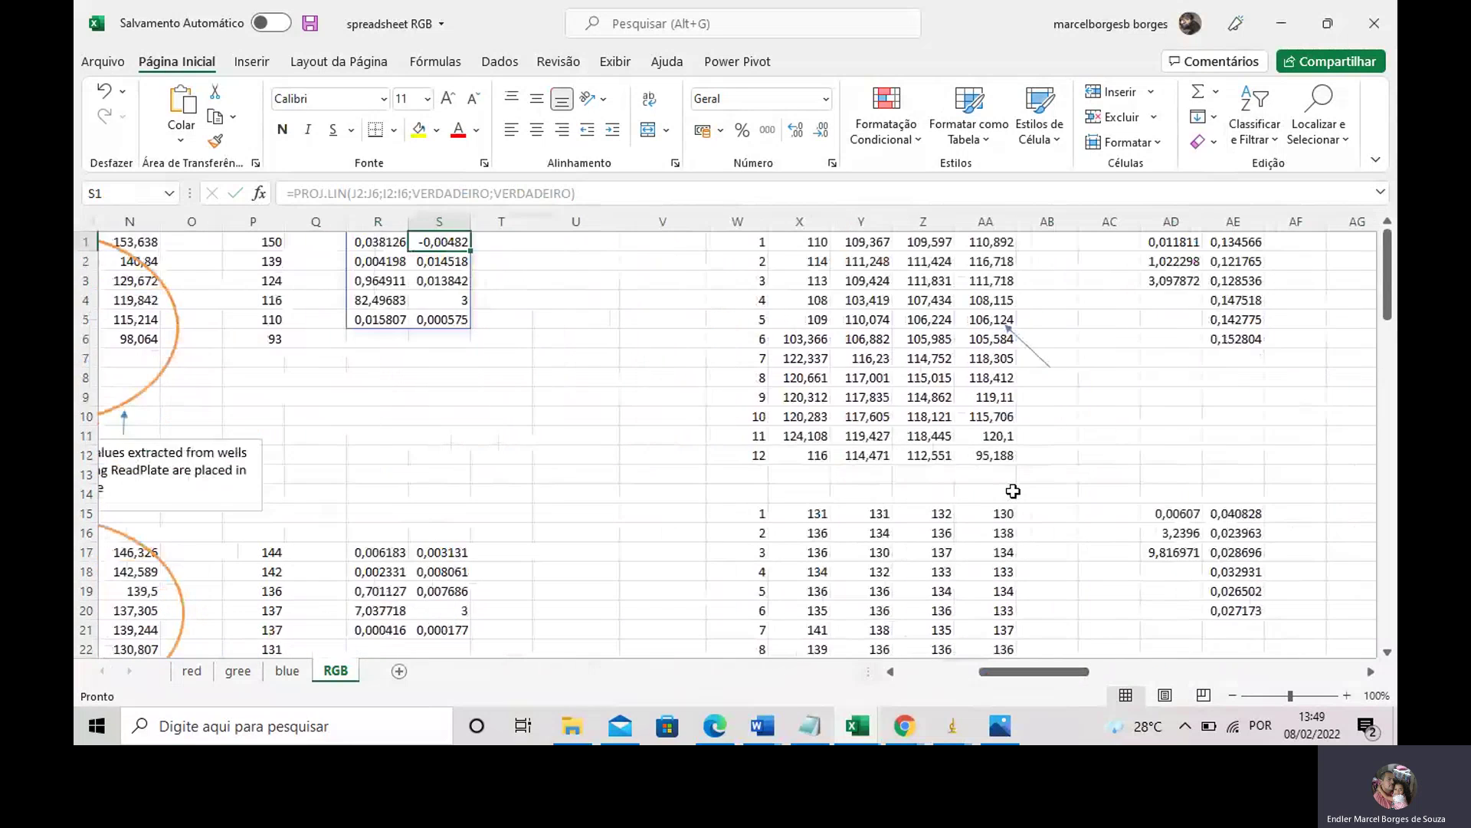
{"action": "scroll", "coordinate": [848, 429], "scroll_direction": "down", "scroll_amount": 3}
{"action": "left_click", "coordinate": [851, 457]}
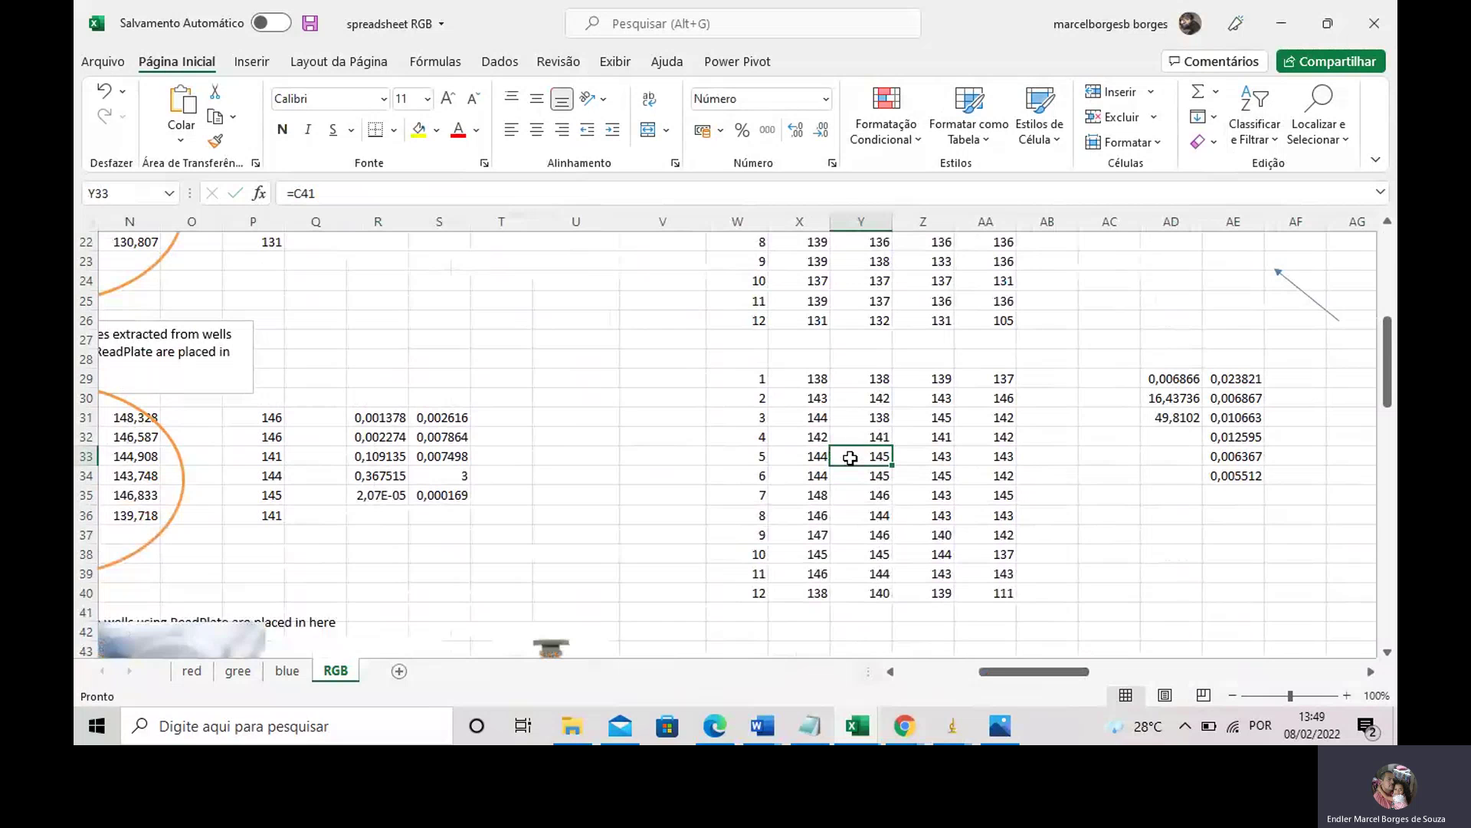
{"action": "scroll", "coordinate": [851, 458], "scroll_direction": "up", "scroll_amount": 1}
{"action": "scroll", "coordinate": [853, 458], "scroll_direction": "up", "scroll_amount": 7}
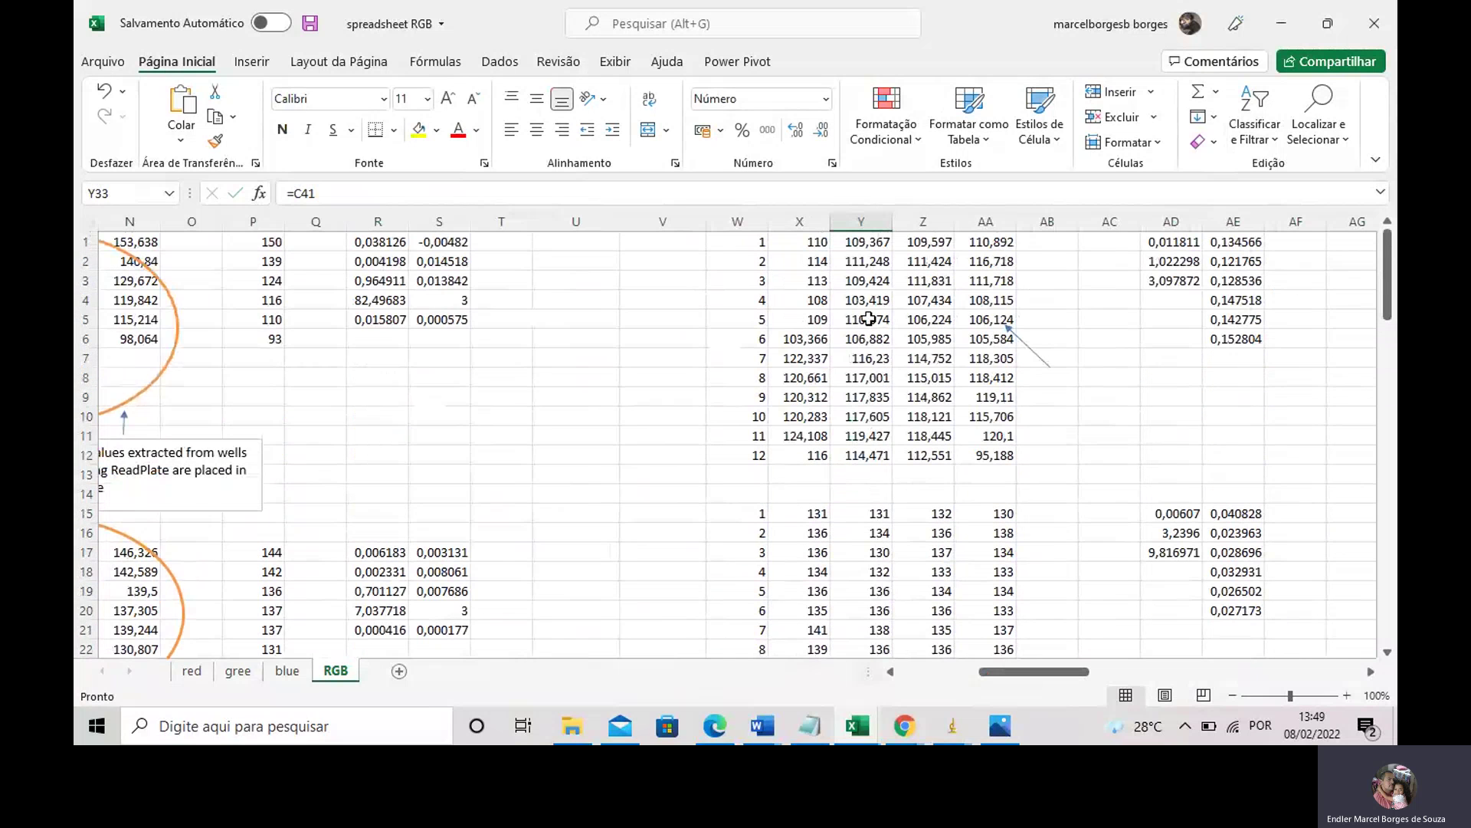
{"action": "left_click_drag", "start_coordinate": [1093, 668], "coordinate": [1056, 656]}
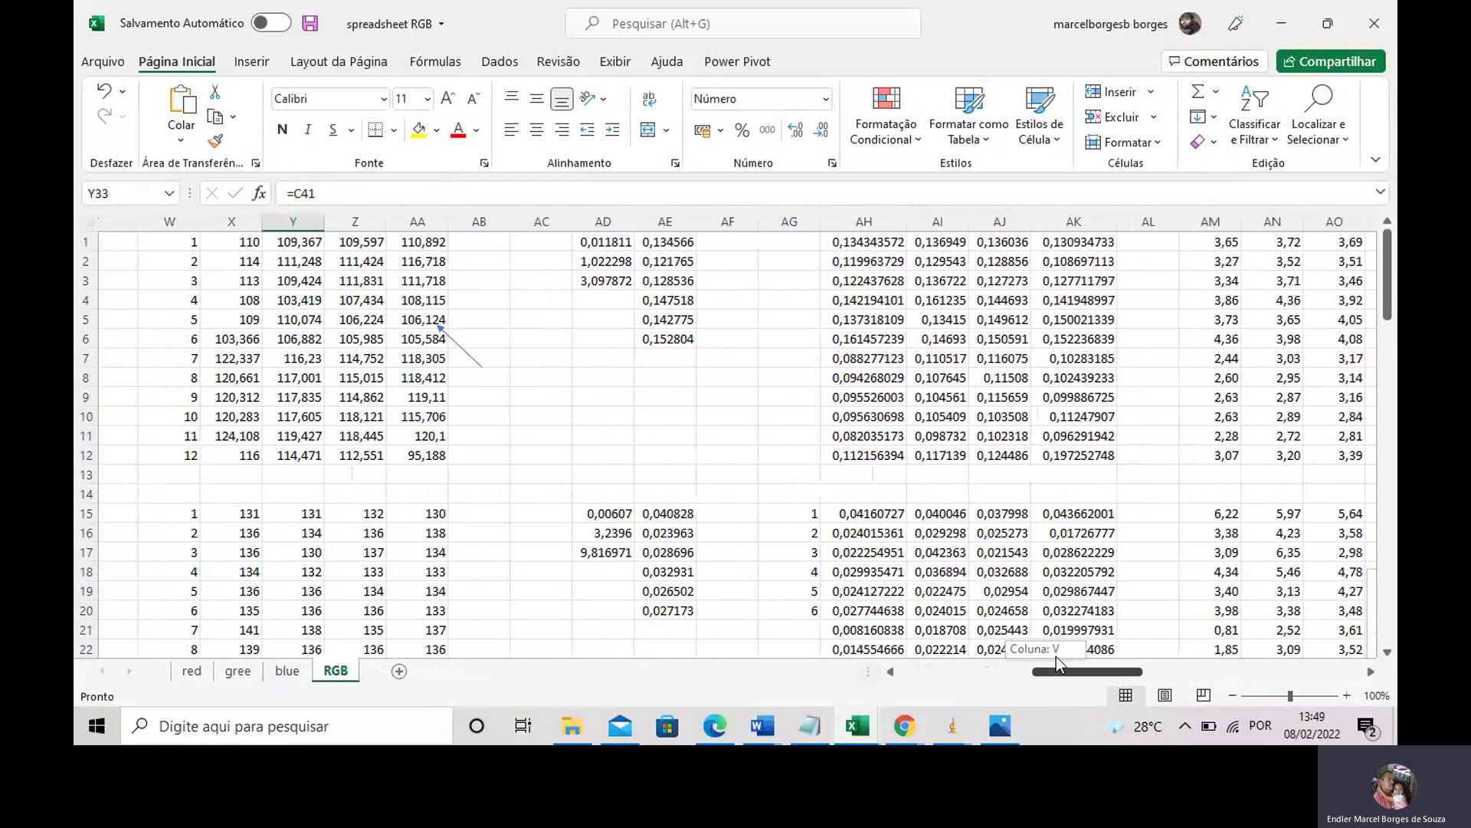
{"action": "left_click", "coordinate": [199, 245]}
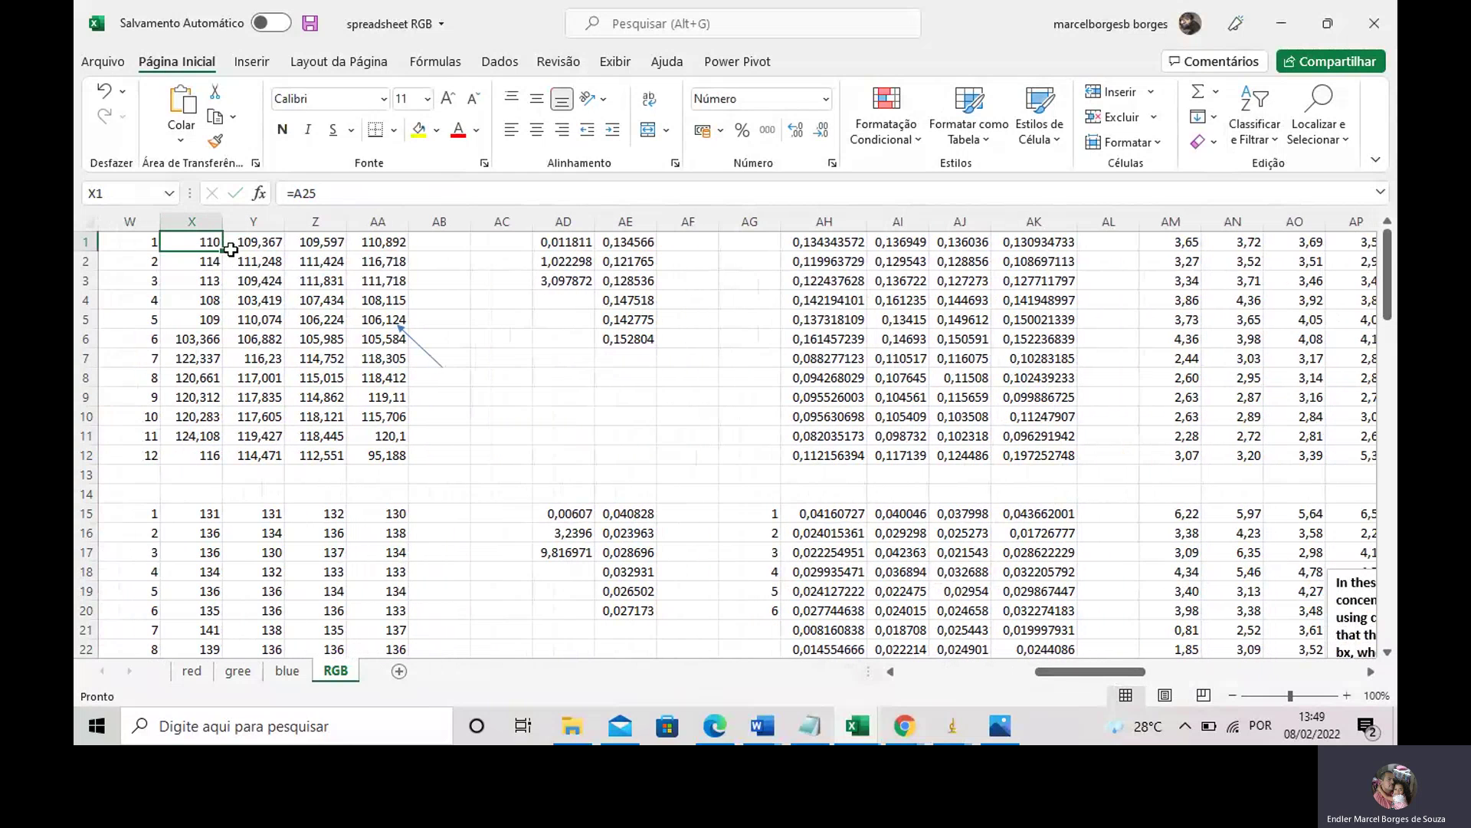
{"action": "left_click", "coordinate": [205, 261]}
{"action": "left_click", "coordinate": [202, 281]}
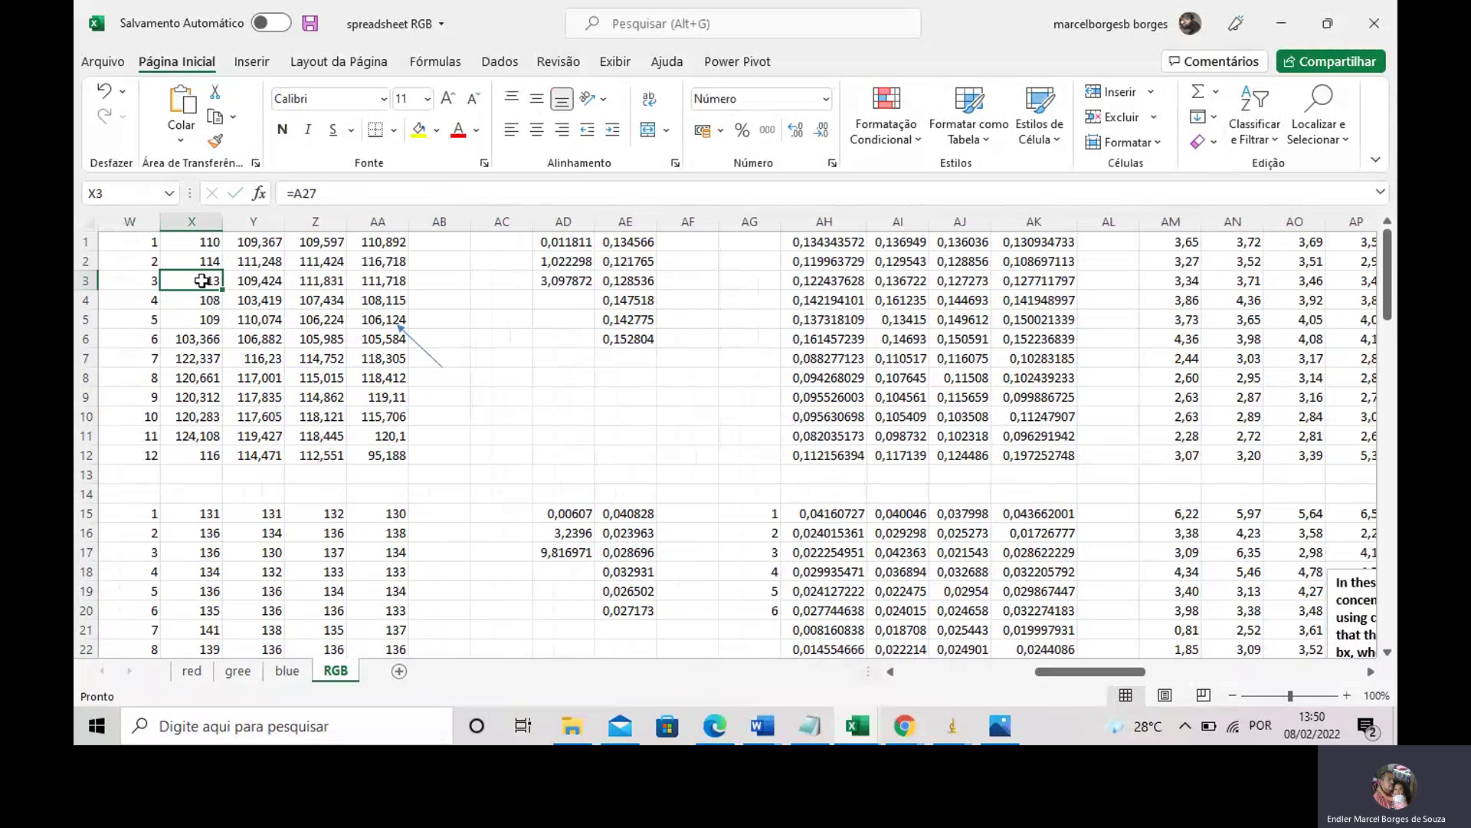
- Inspect the sample absorbance formula in AH1 and highlight the red channel absorbances in AH1:AK12
{"action": "left_click", "coordinate": [807, 242]}
{"action": "double_click", "coordinate": [812, 242]}
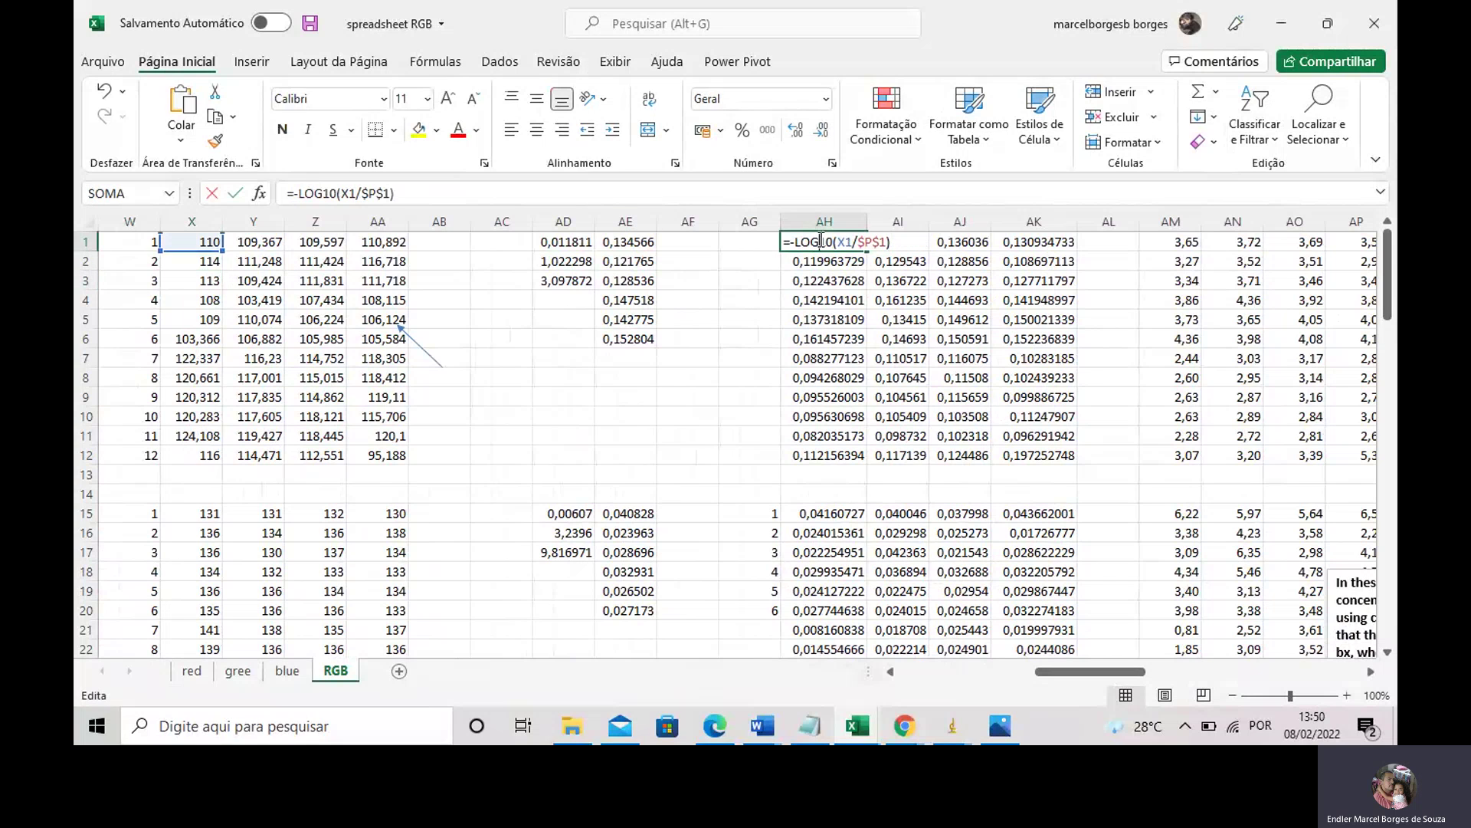
{"action": "left_click", "coordinate": [871, 241]}
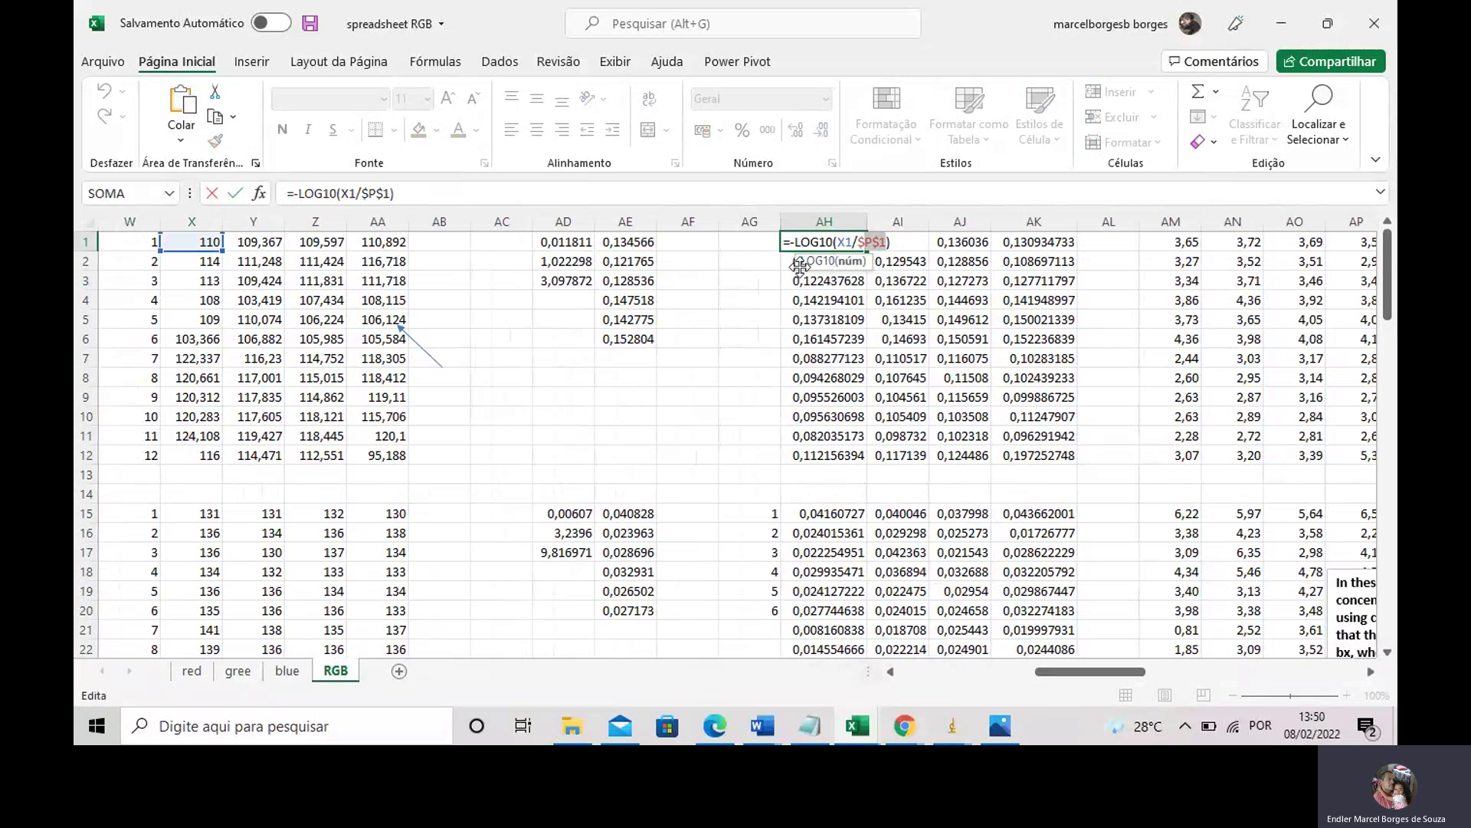
{"action": "key", "text": "Return"}
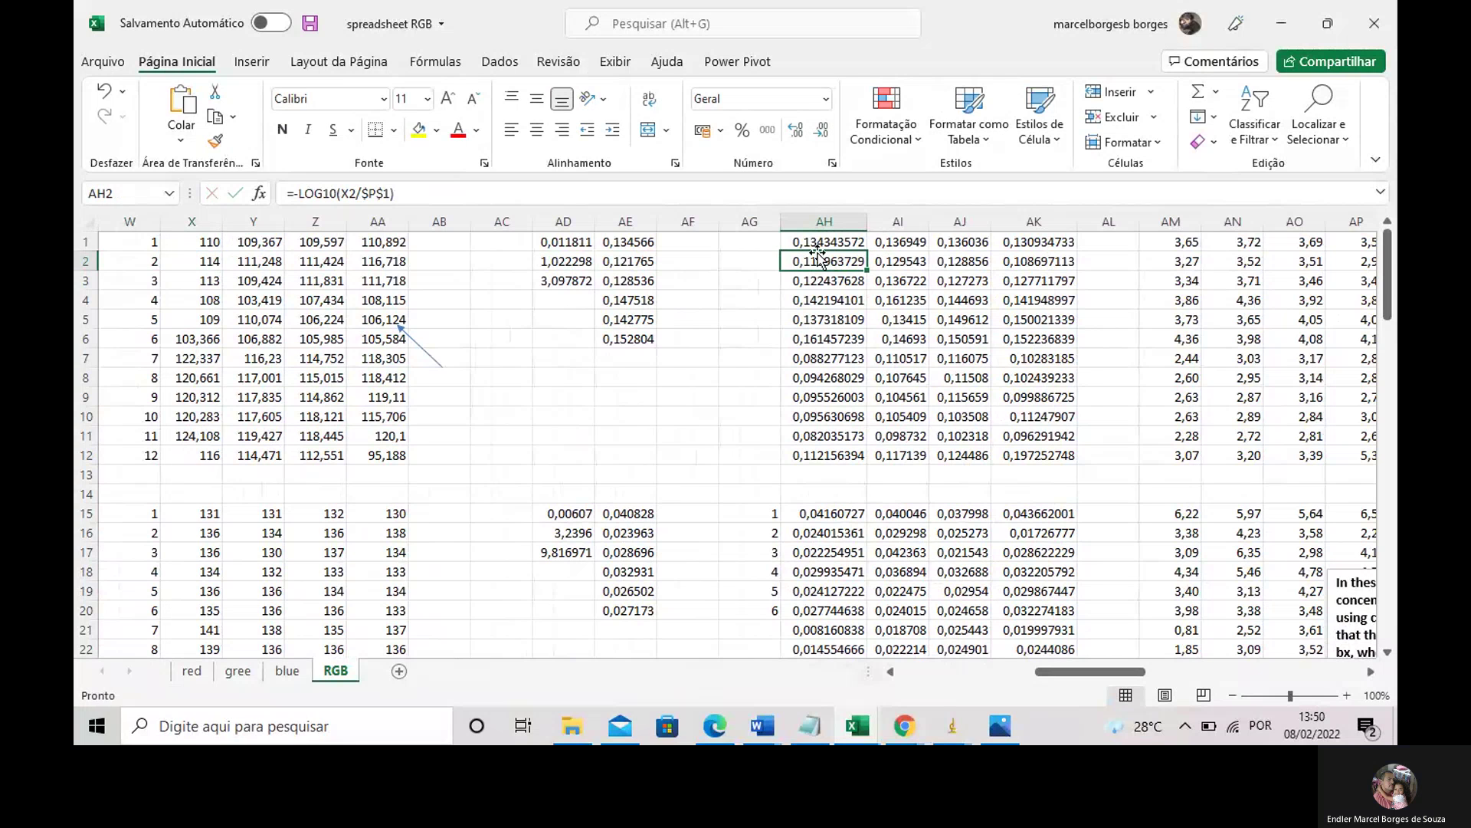
{"action": "left_click_drag", "start_coordinate": [822, 242], "coordinate": [1033, 456]}
{"action": "mouse_move", "coordinate": [1088, 674]}
{"action": "left_mouse_down"}
{"action": "mouse_move", "coordinate": [966, 672]}
{"action": "mouse_move", "coordinate": [1083, 667]}
{"action": "left_mouse_up"}
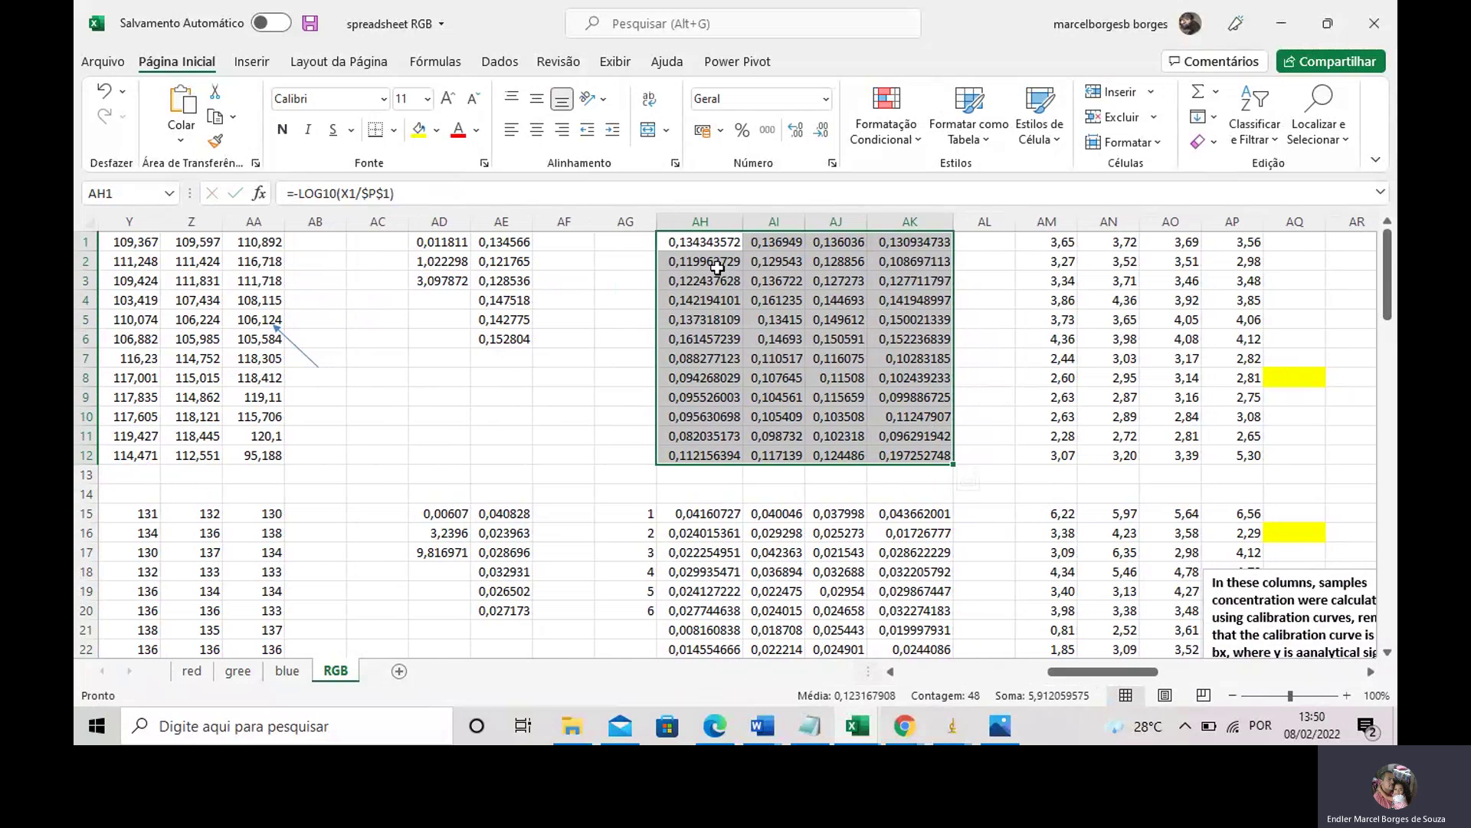
- Inspect the sample concentration formula in AM1 and highlight the red channel concentrations in AM1:AP12
{"action": "left_click", "coordinate": [711, 244]}
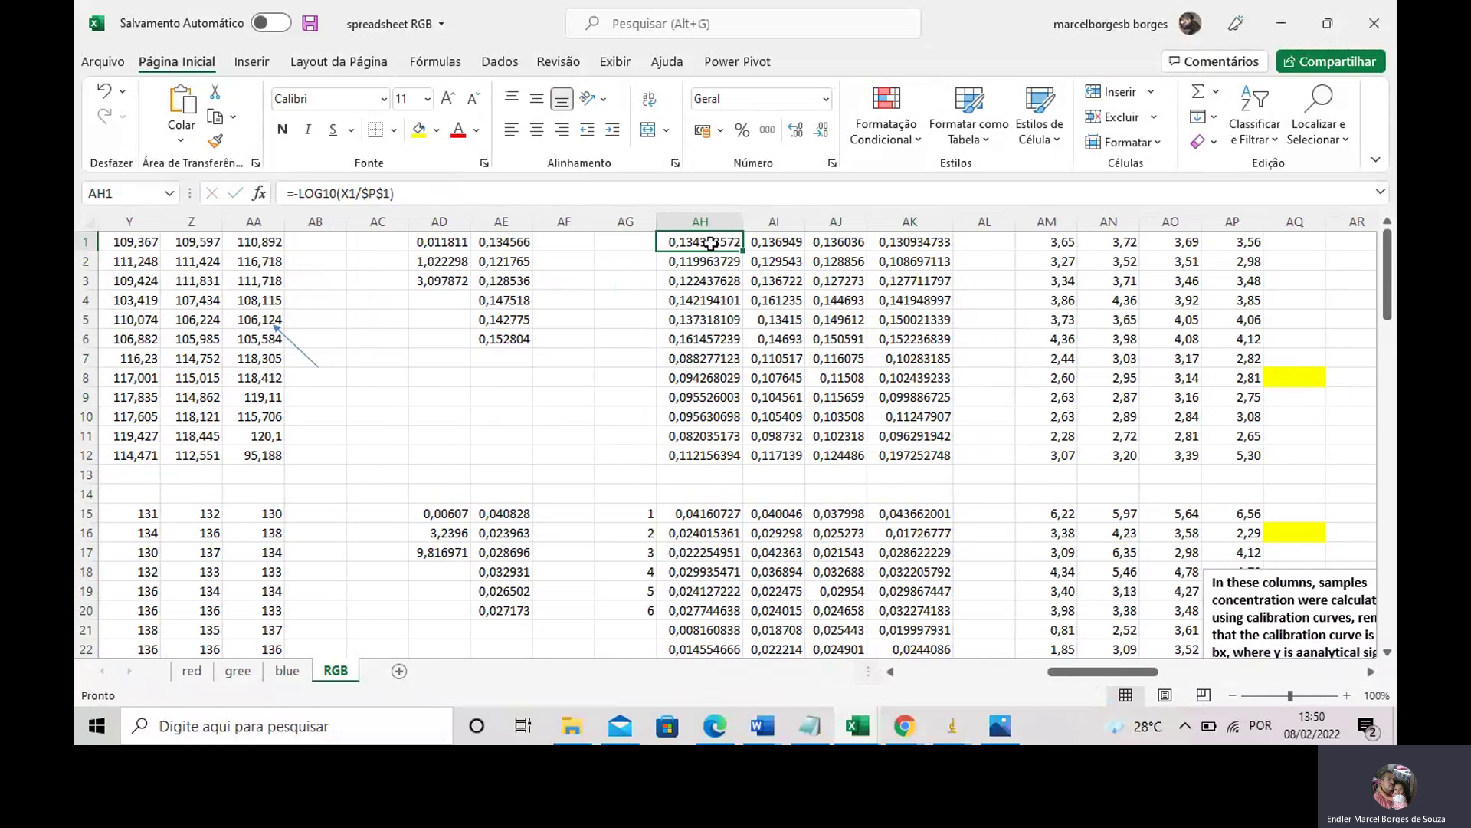
{"action": "double_click", "coordinate": [1049, 242]}
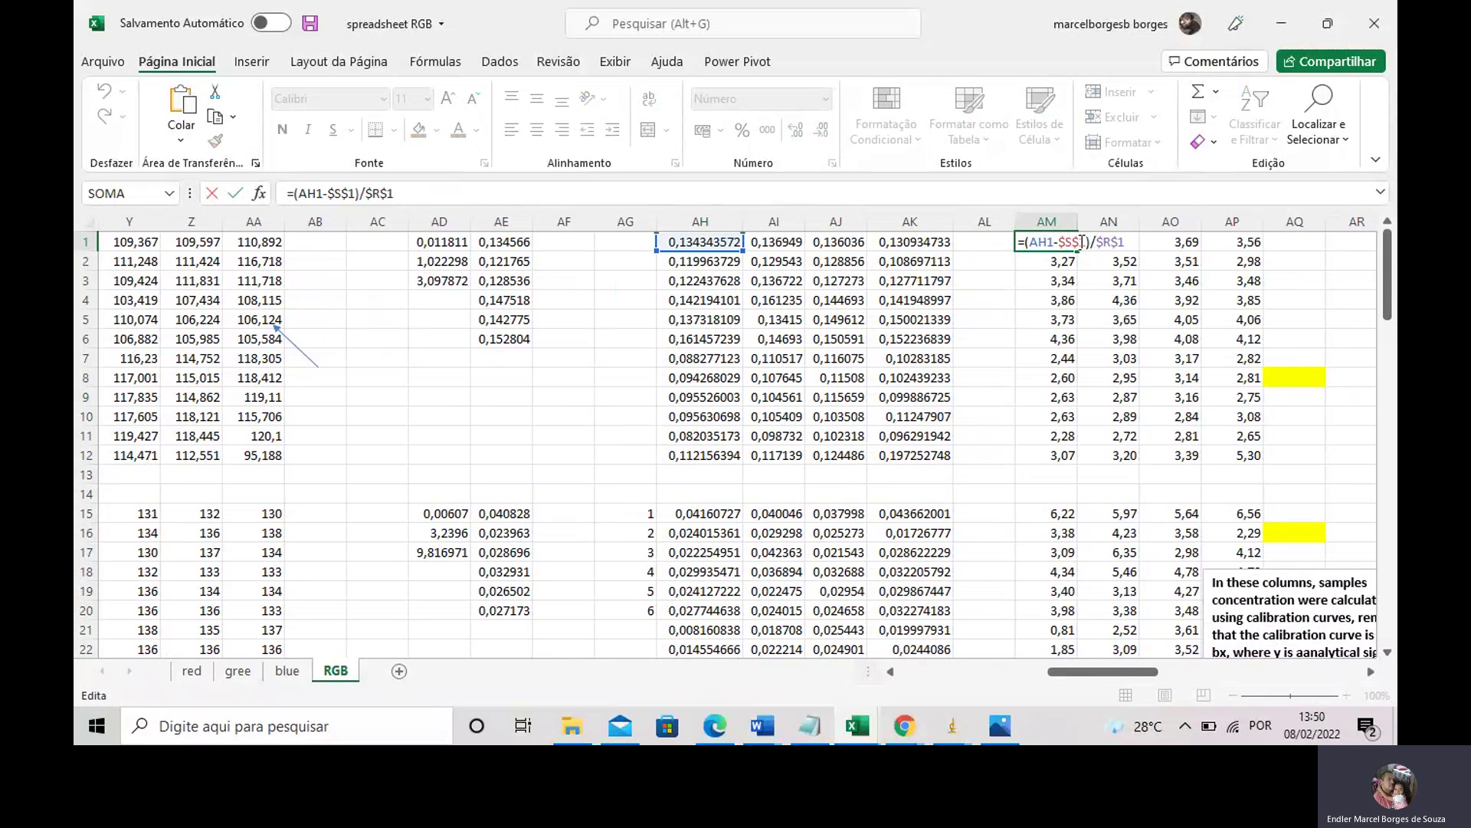
{"action": "key", "text": "Return"}
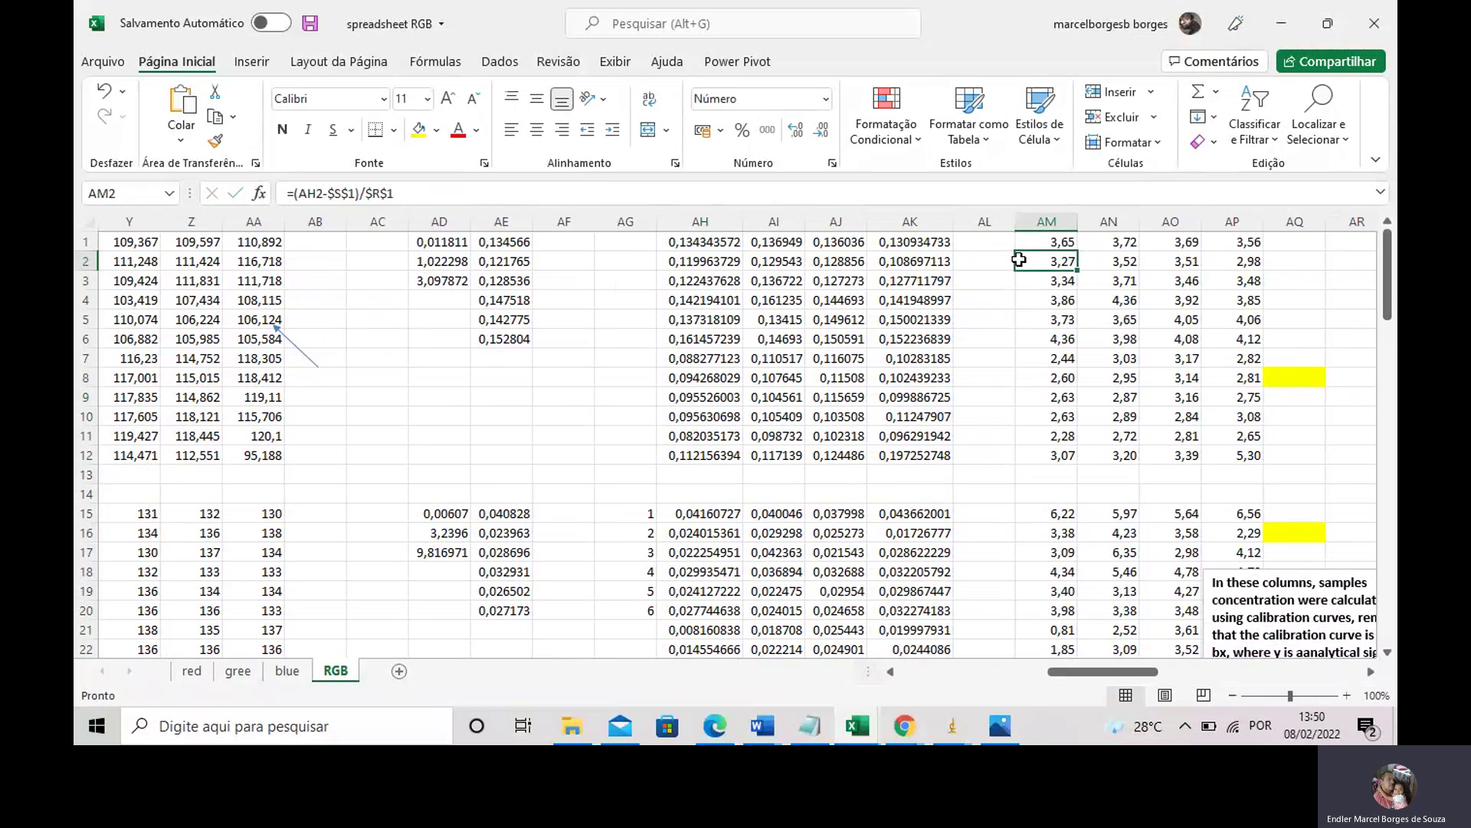
{"action": "left_click_drag", "start_coordinate": [1058, 234], "coordinate": [1233, 447]}
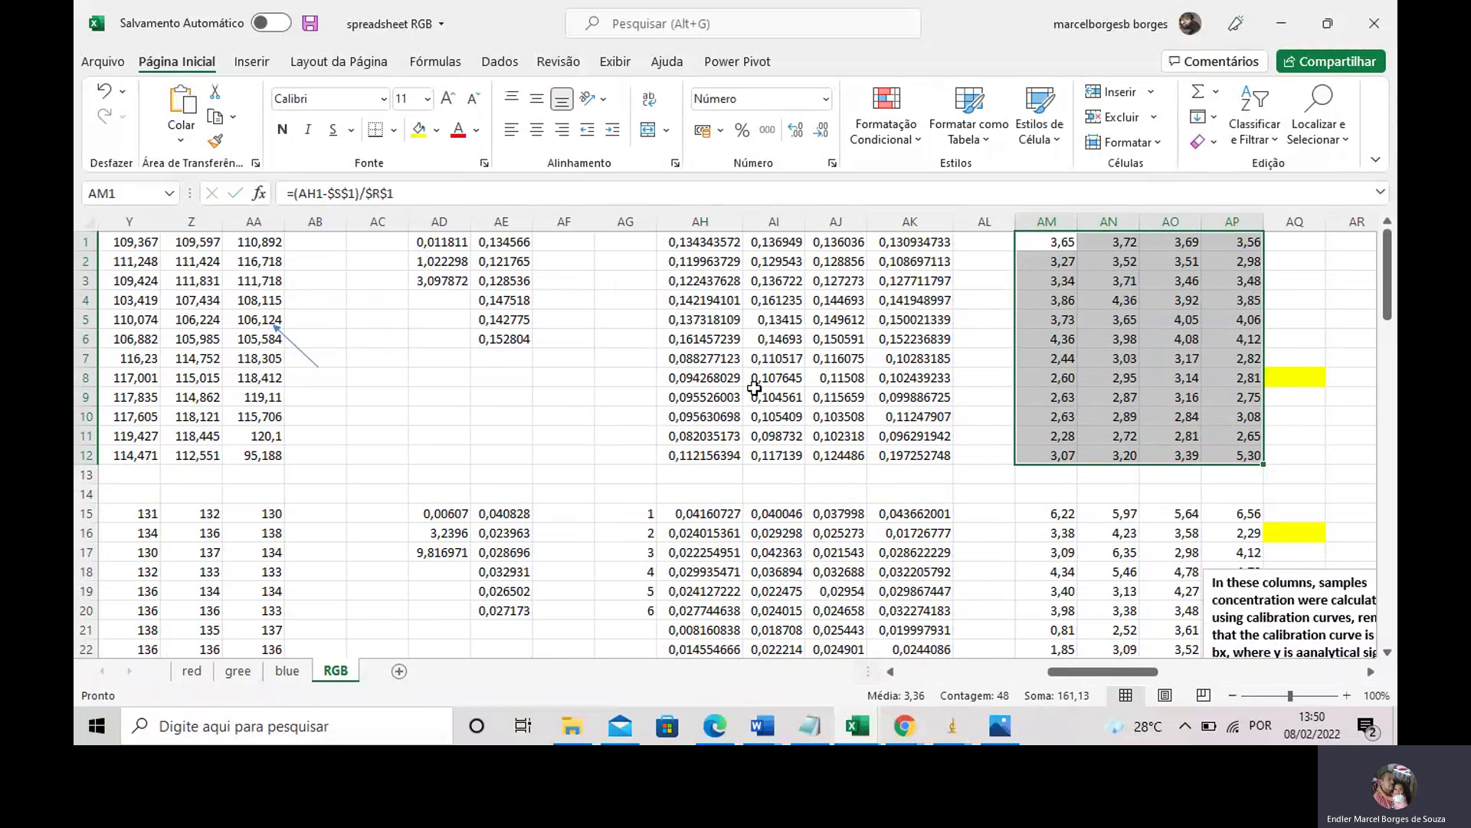
- Examine the sample preparation diagram below the data, from the pulverized tablet to the final cuvette mixture
{"action": "scroll", "coordinate": [587, 384], "scroll_direction": "down", "scroll_amount": 13}
{"action": "left_click_drag", "start_coordinate": [1090, 672], "coordinate": [1031, 662]}
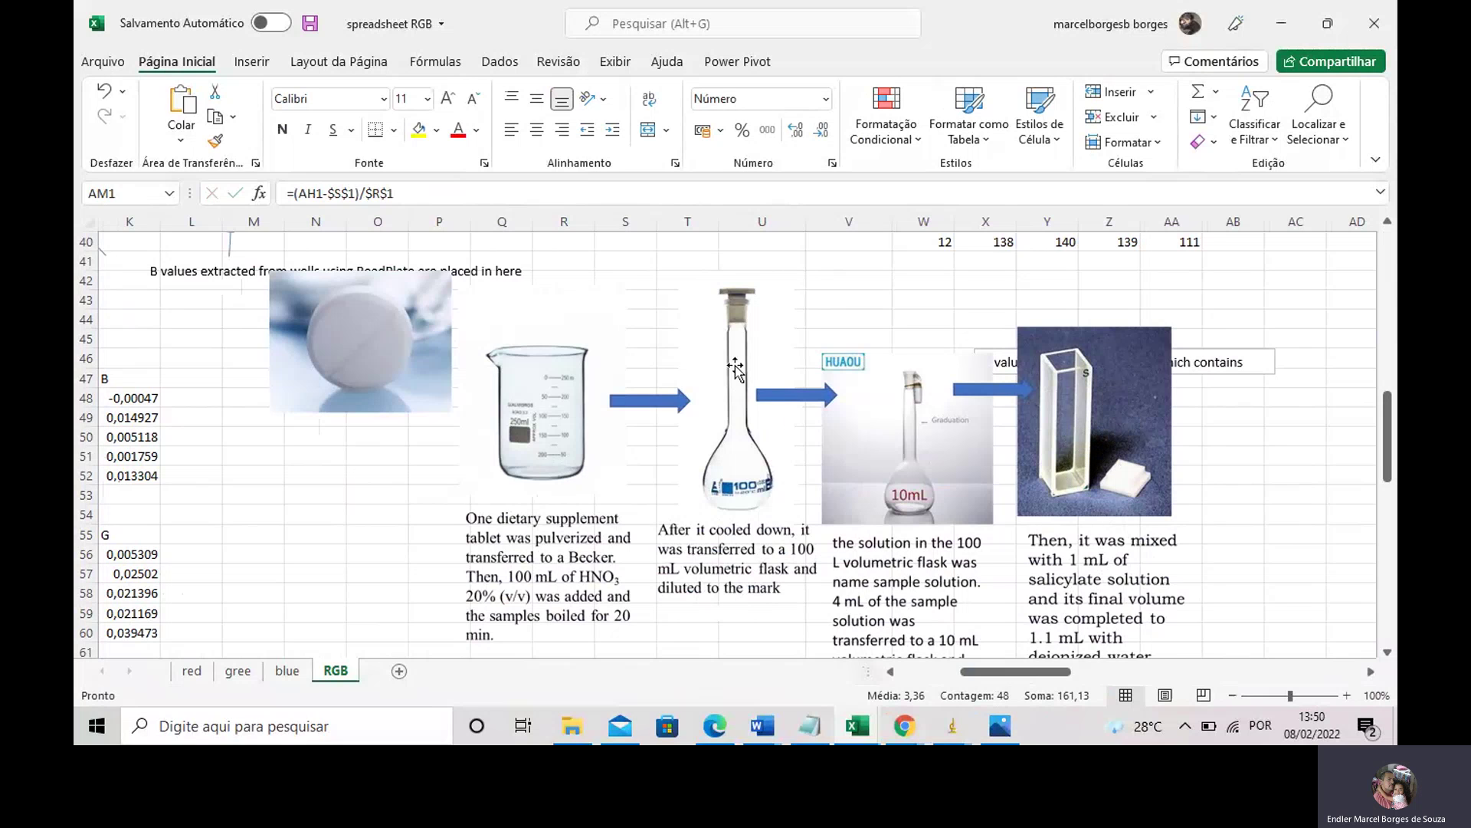
{"action": "scroll", "coordinate": [746, 372], "scroll_direction": "down", "scroll_amount": 1}
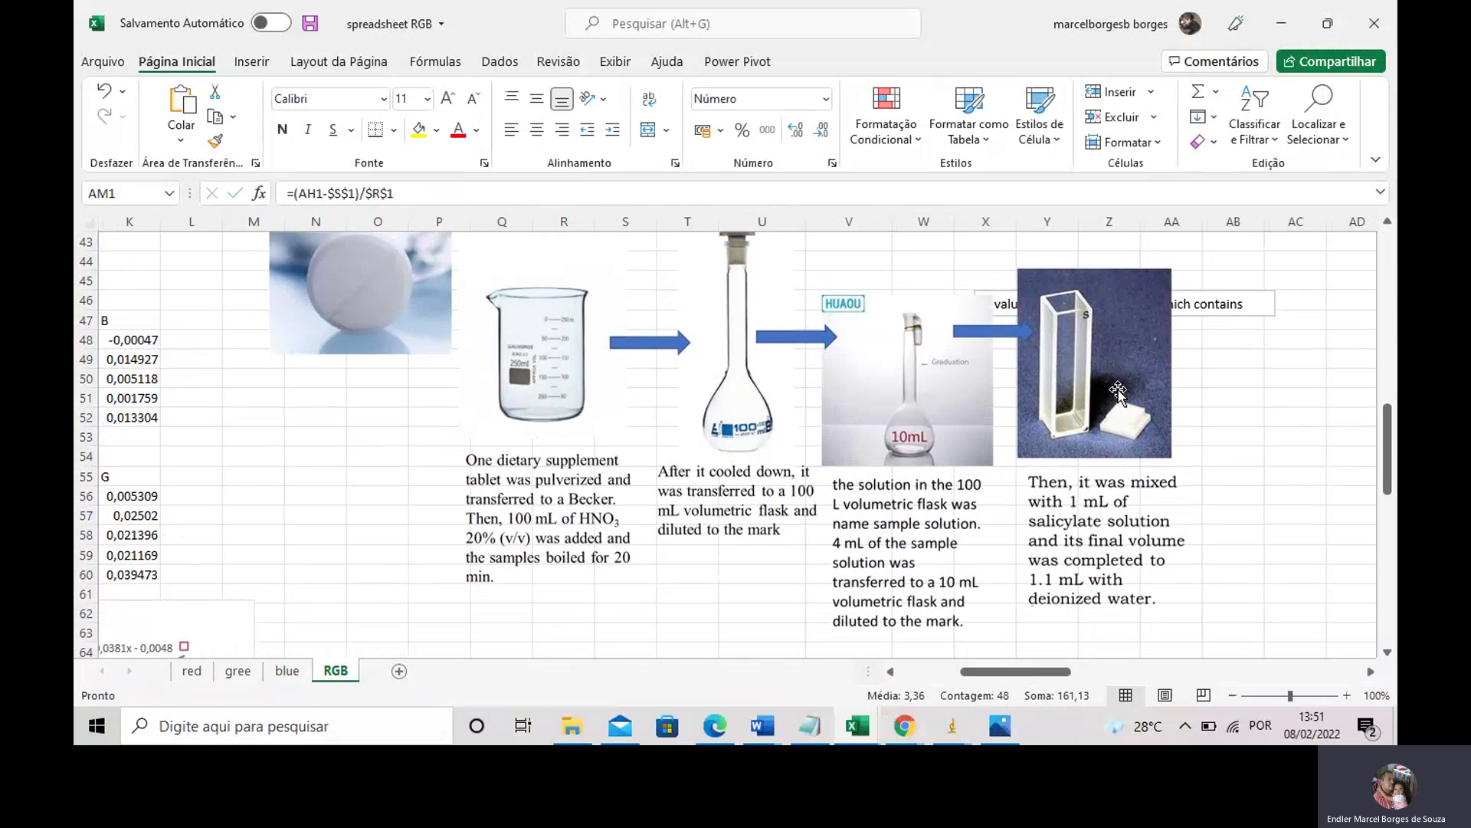
{"action": "left_click", "coordinate": [962, 395]}
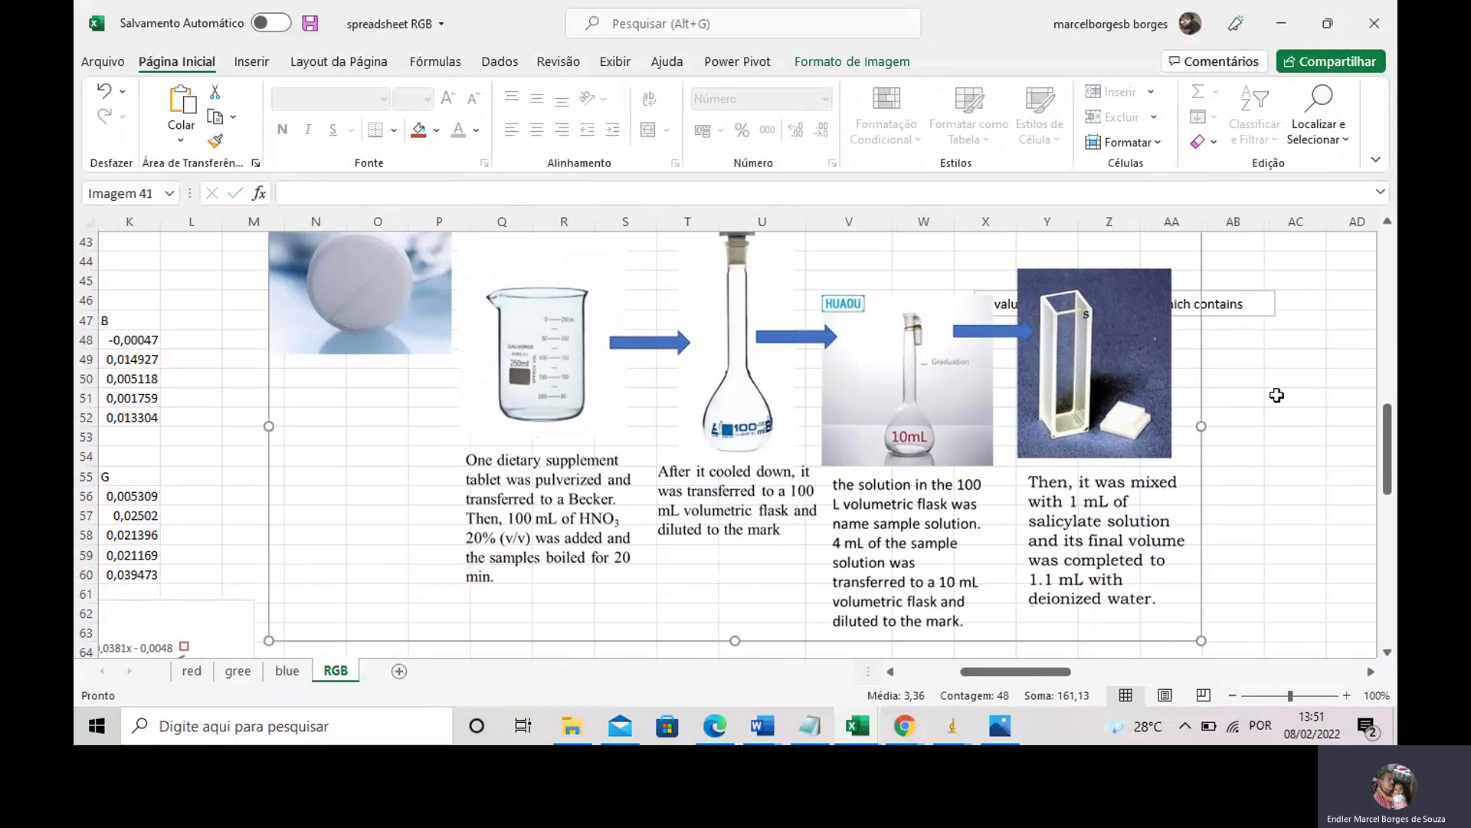
- Enter the dilution factors 10 in W65 and 2,5 in Z65 below the sample preparation diagram
{"action": "scroll", "coordinate": [935, 506], "scroll_direction": "down", "scroll_amount": 1}
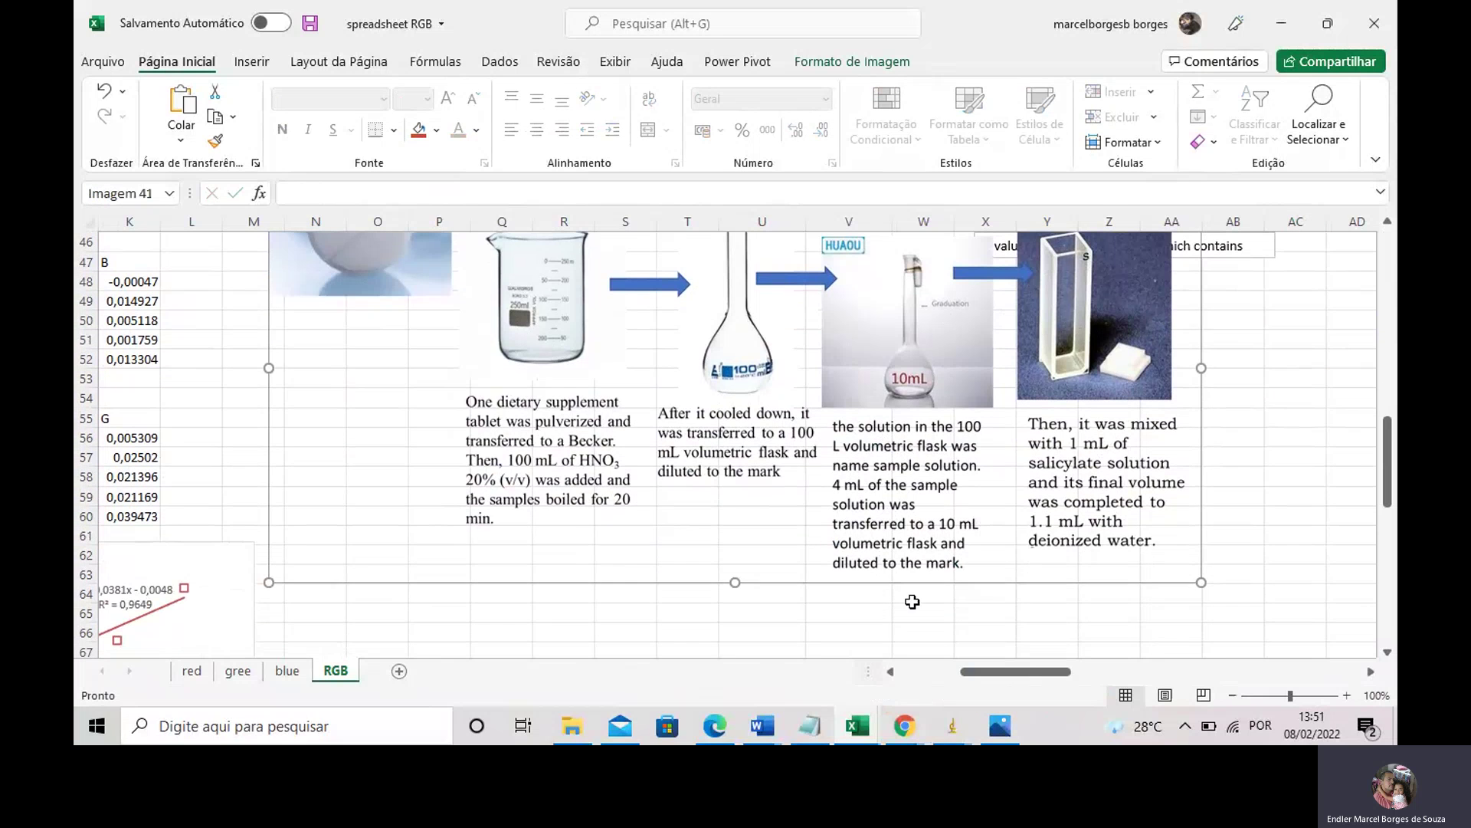
{"action": "left_click", "coordinate": [912, 615]}
{"action": "type", "text": "10"}
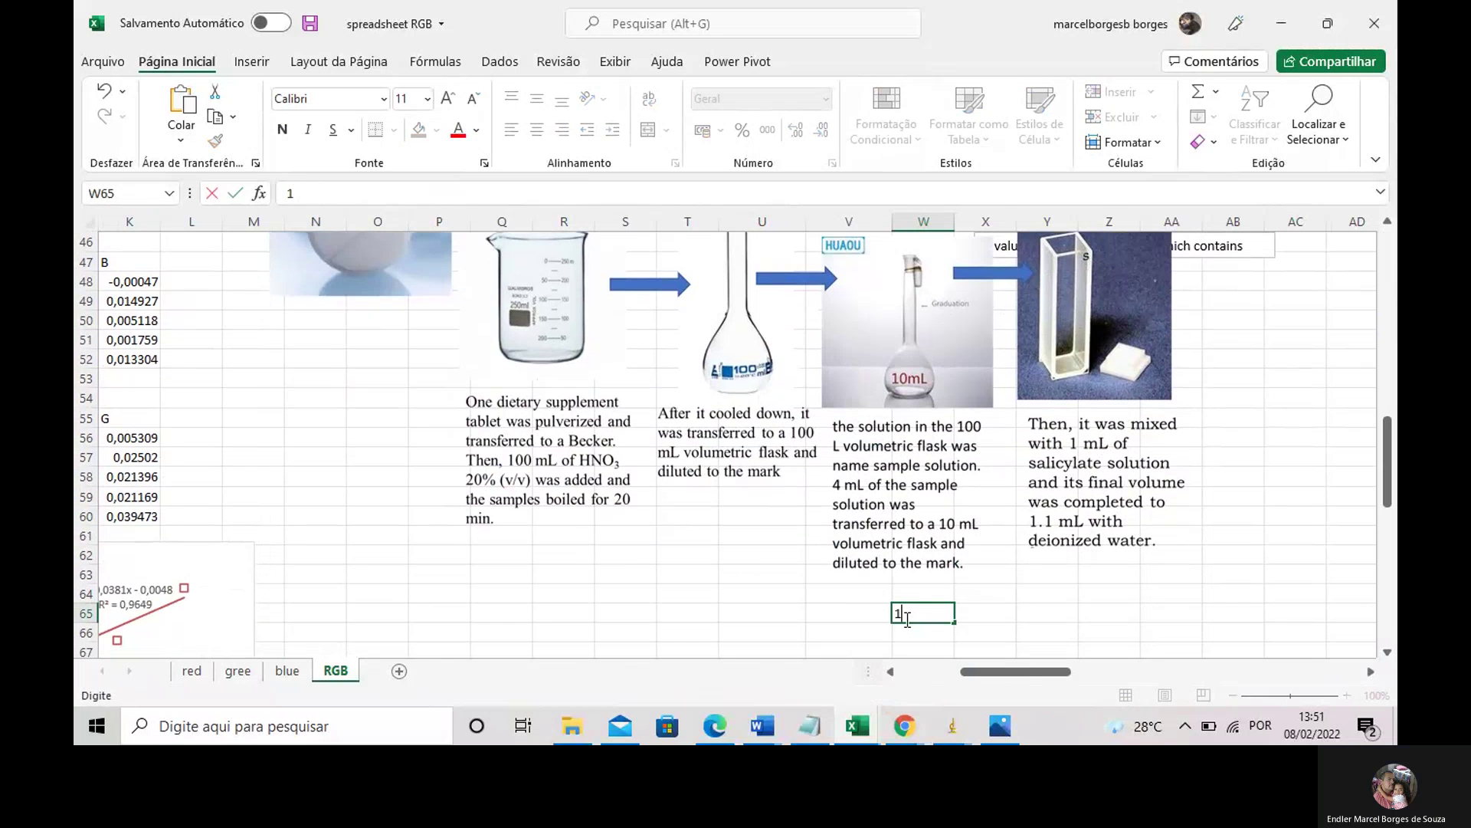
{"action": "left_click", "coordinate": [1000, 627]}
{"action": "left_click", "coordinate": [1088, 611]}
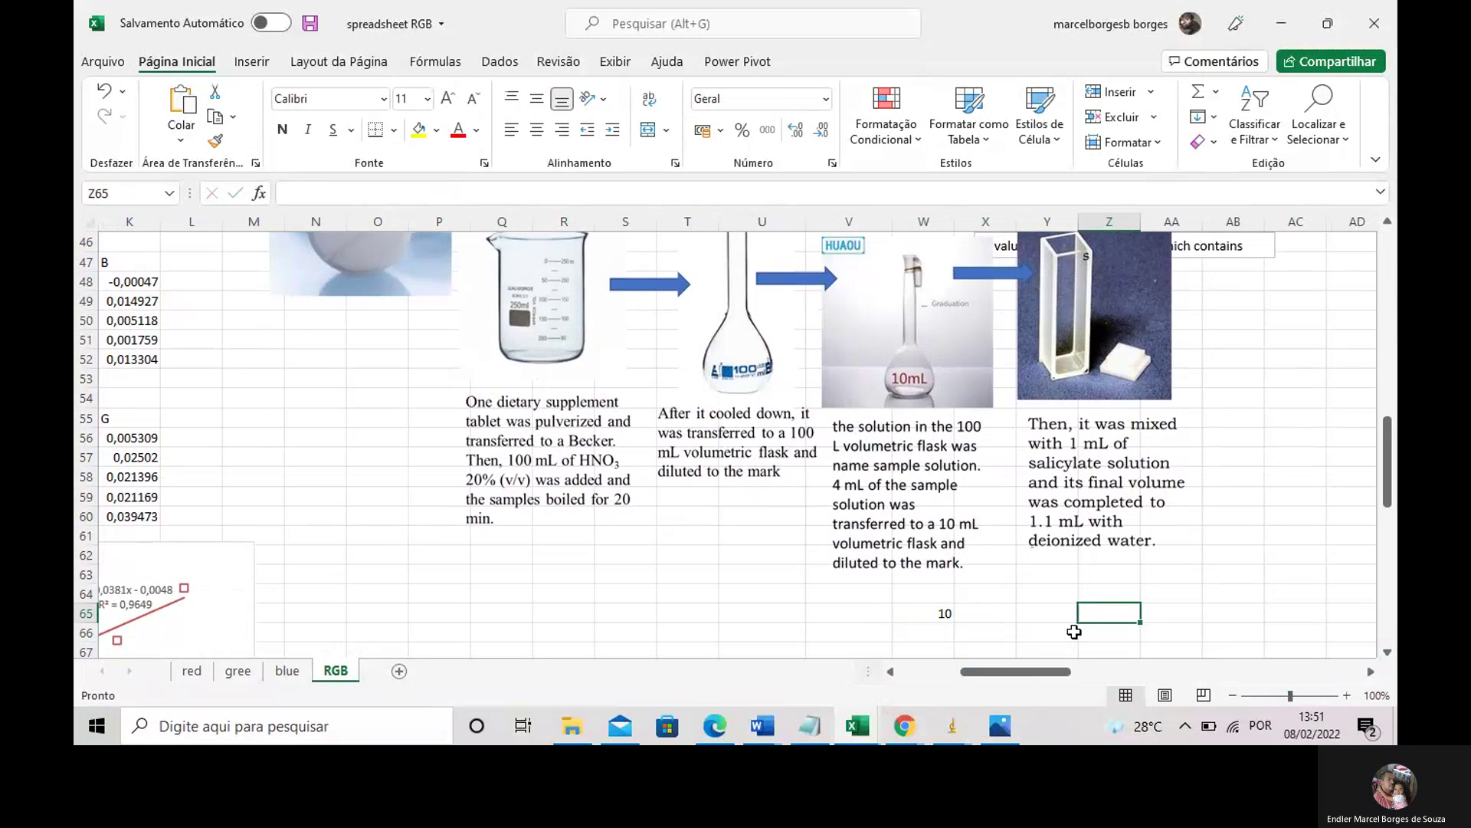
{"action": "type", "text": "2,5"}
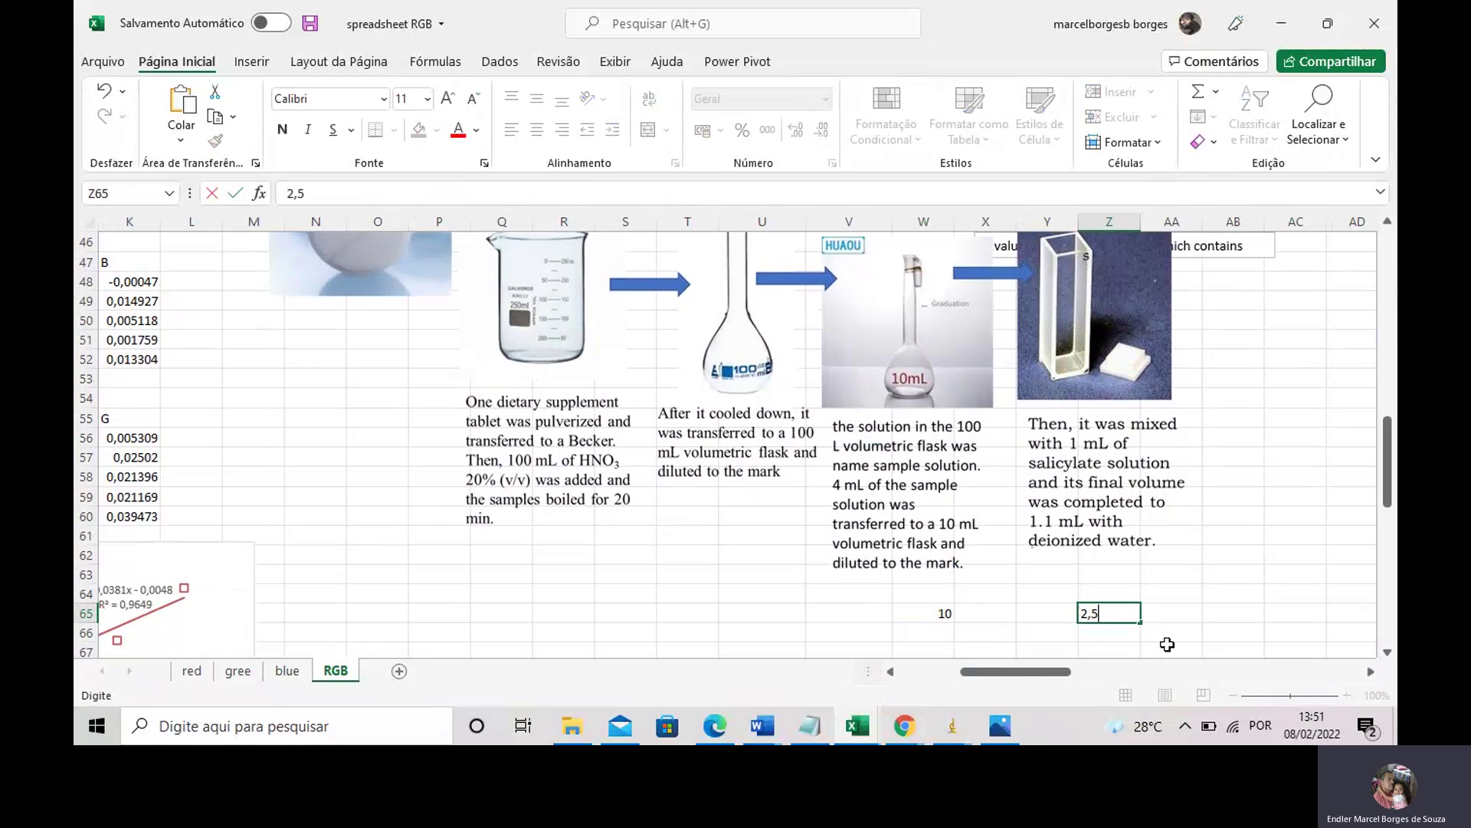
{"action": "left_click", "coordinate": [1175, 633]}
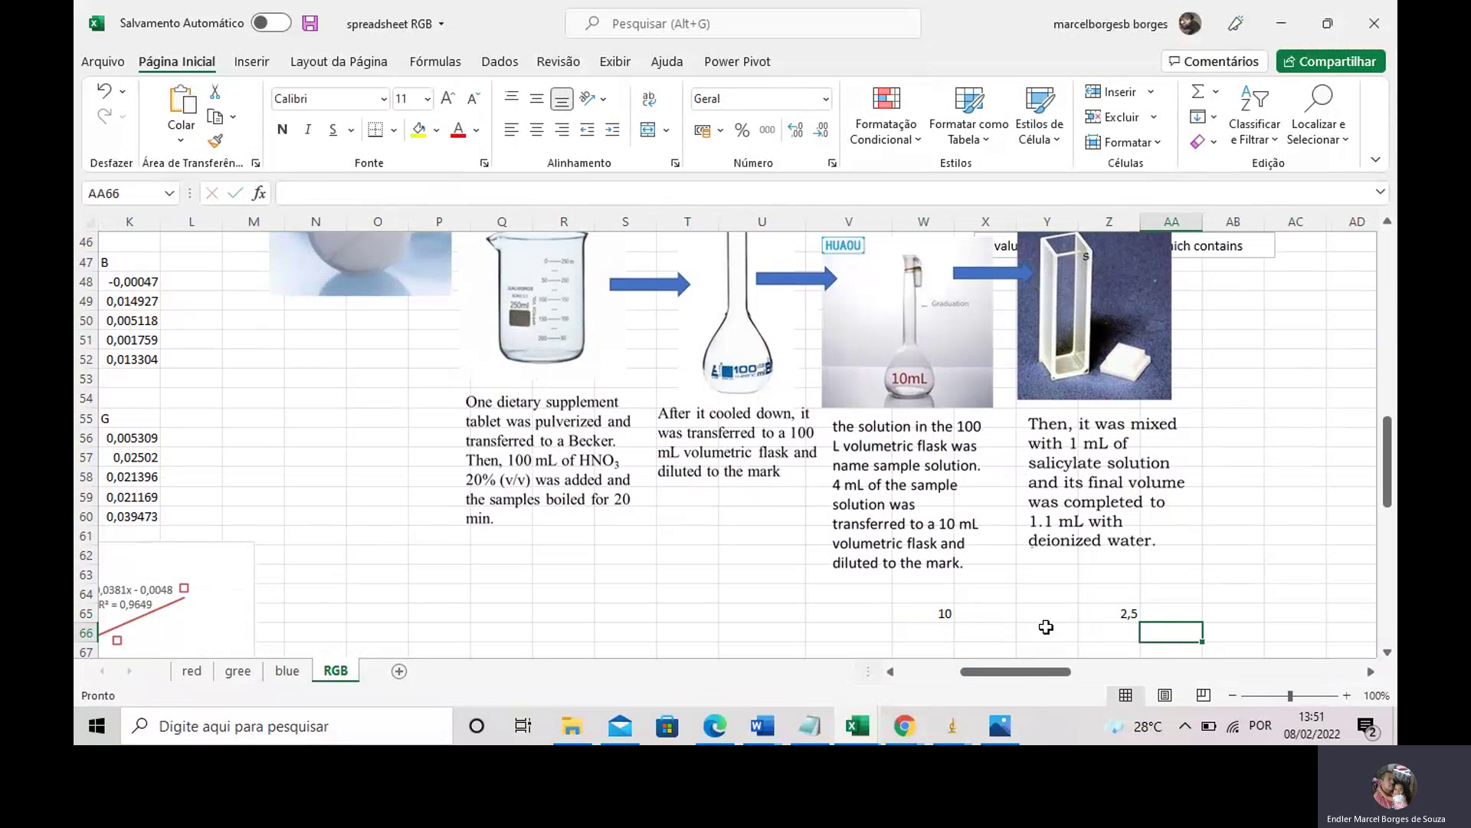
- Correct the dilution factor in W65 to 11 after checking it against the preparation diagram
{"action": "left_click", "coordinate": [950, 614]}
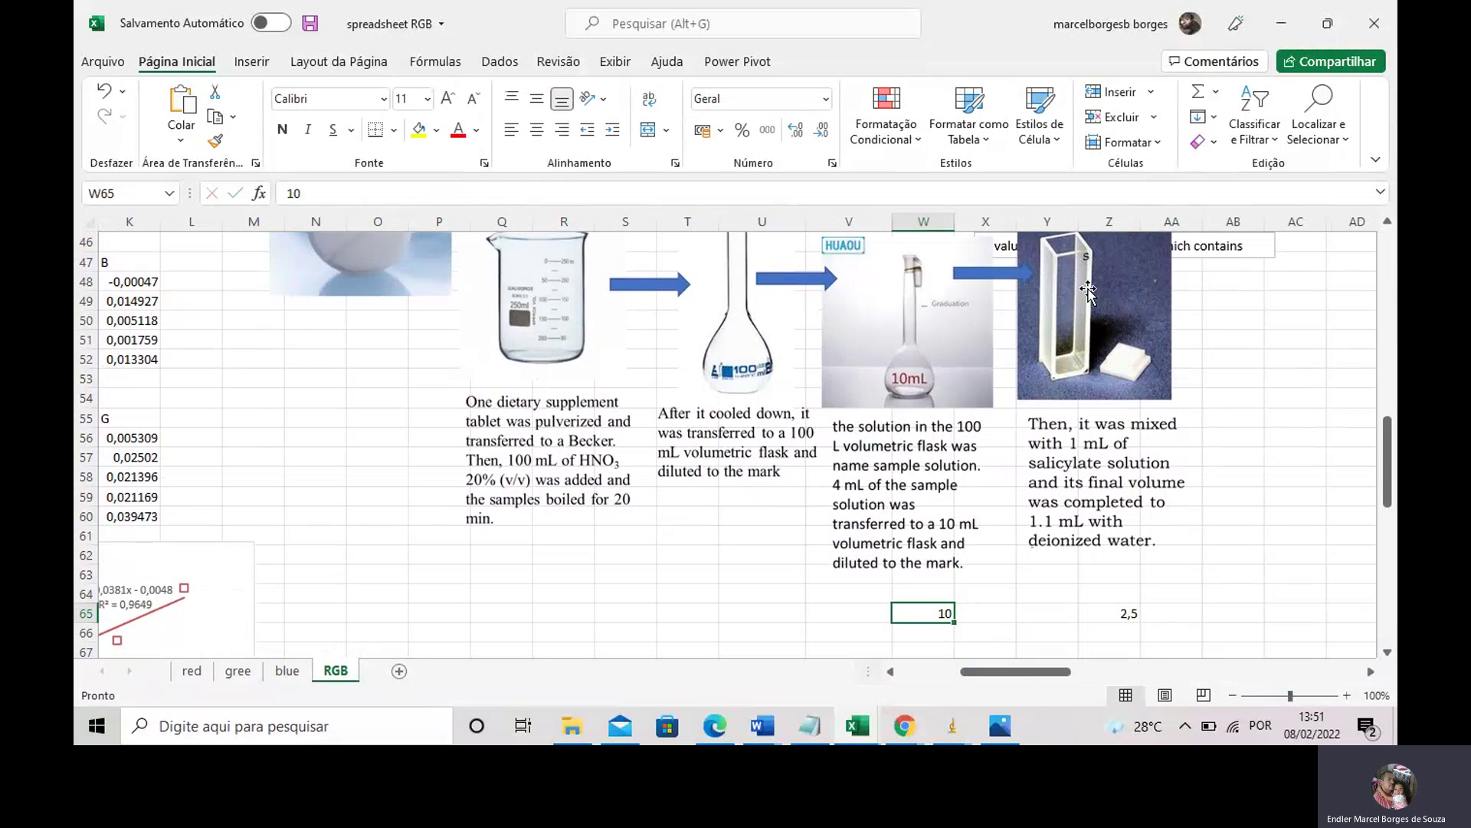
{"action": "left_click", "coordinate": [951, 336]}
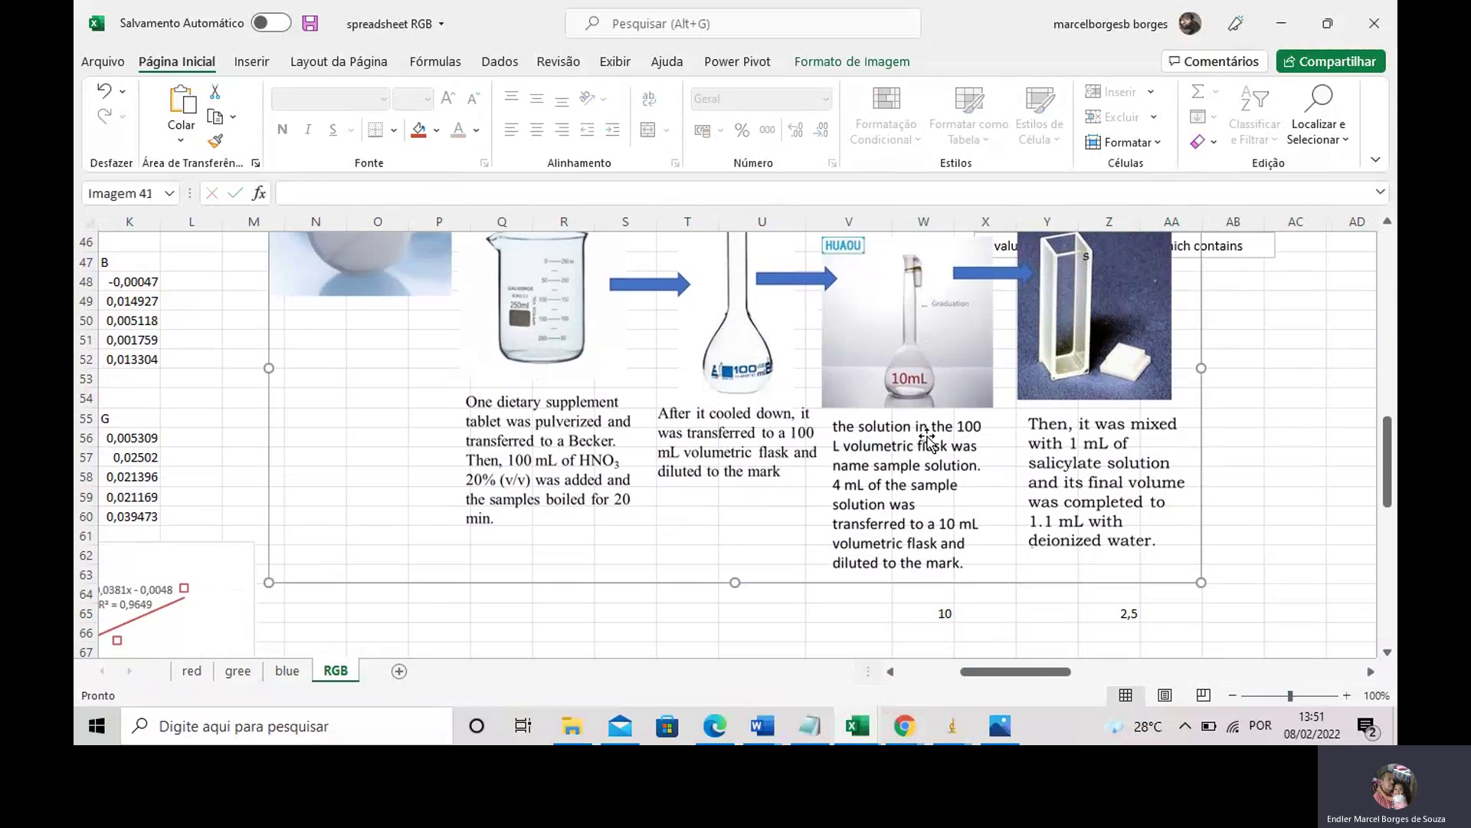
{"action": "left_click", "coordinate": [939, 614]}
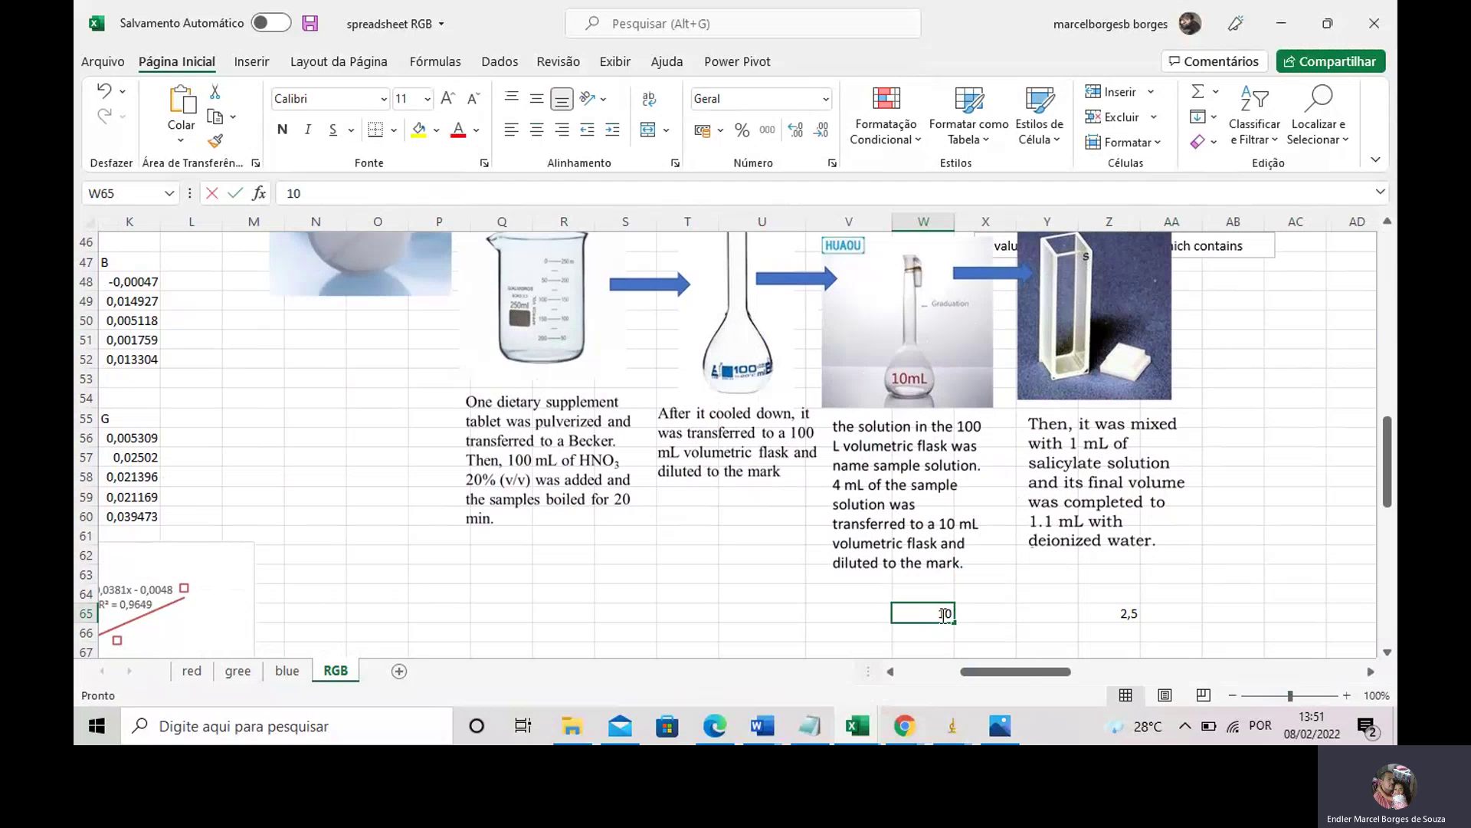
{"action": "double_click", "coordinate": [944, 614]}
{"action": "type", "text": "11"}
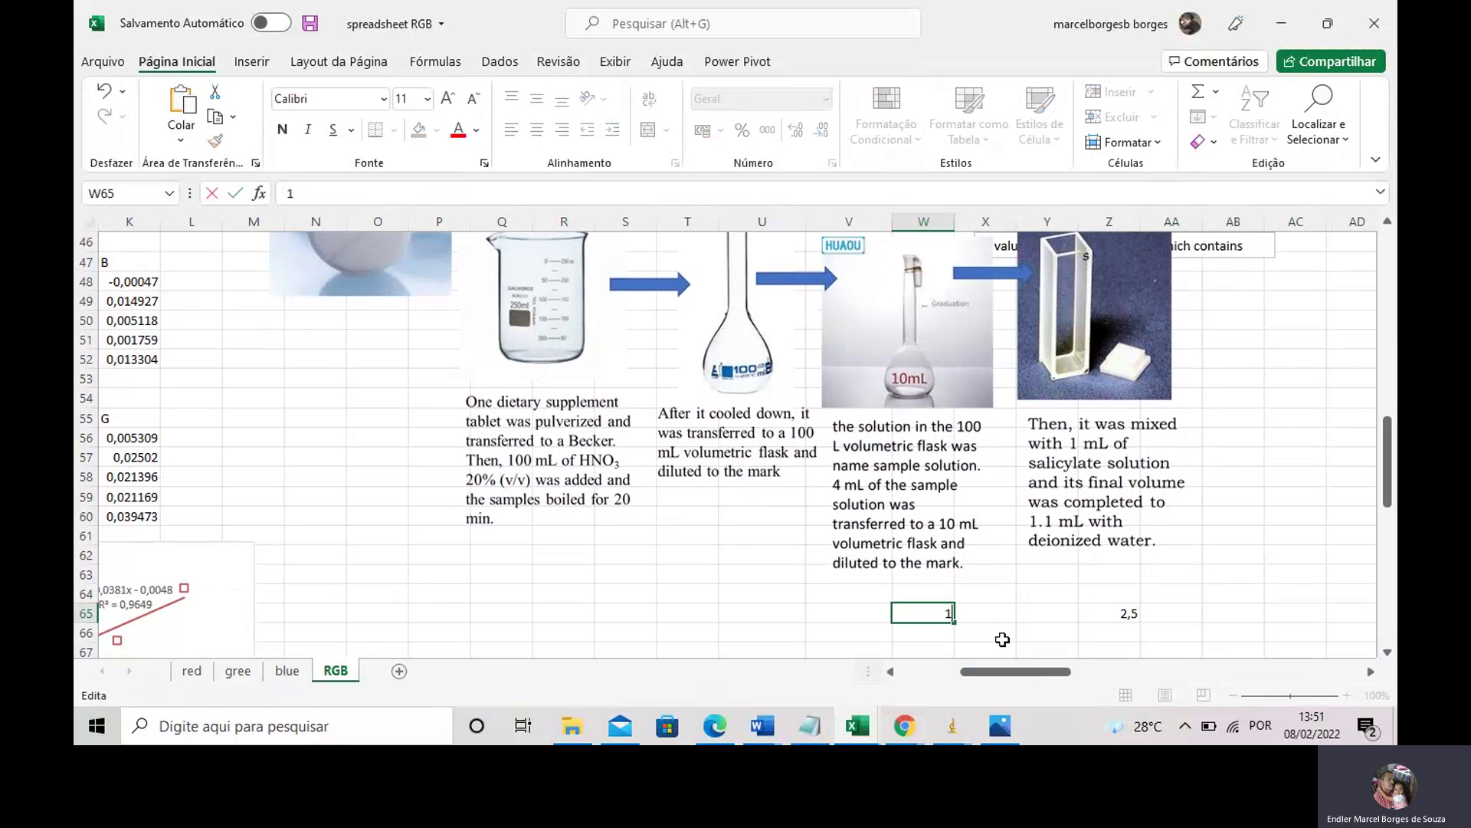
{"action": "left_click", "coordinate": [1020, 627]}
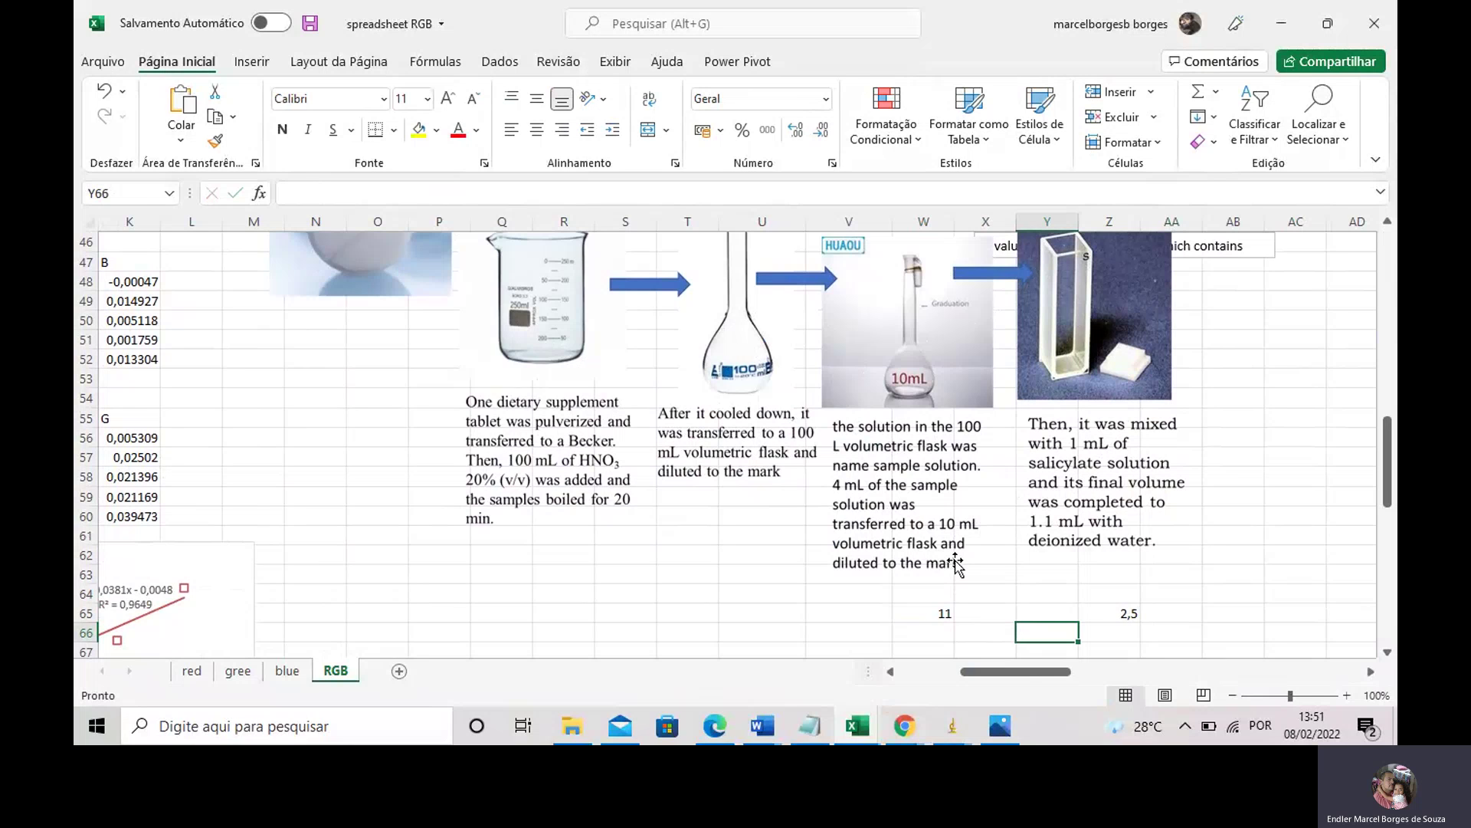
- Compare the dilution factors in W65 and Z65 with the flask and cuvette stages of the preparation diagram
{"action": "left_click", "coordinate": [960, 613]}
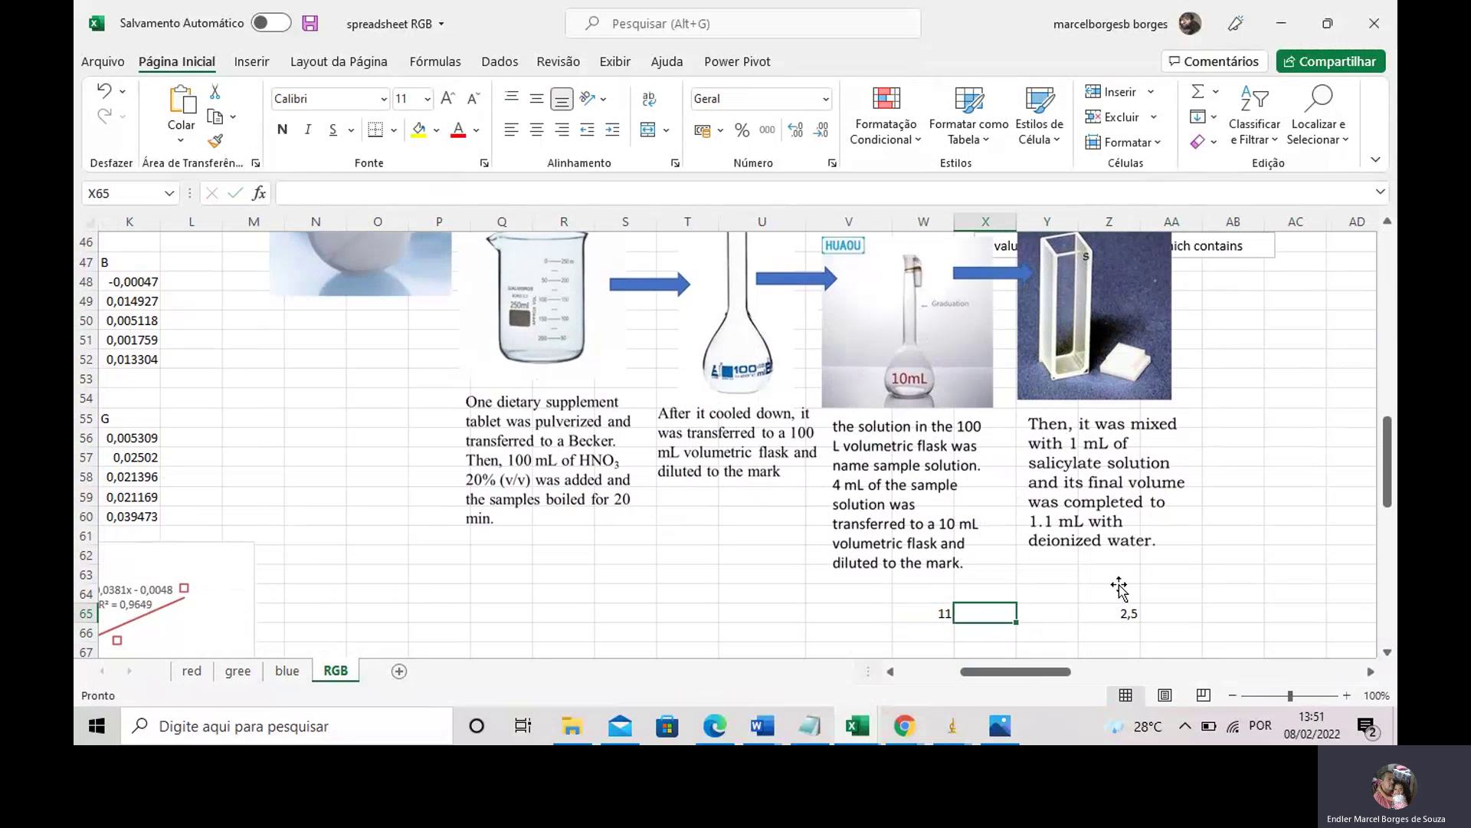
{"action": "left_click", "coordinate": [925, 322]}
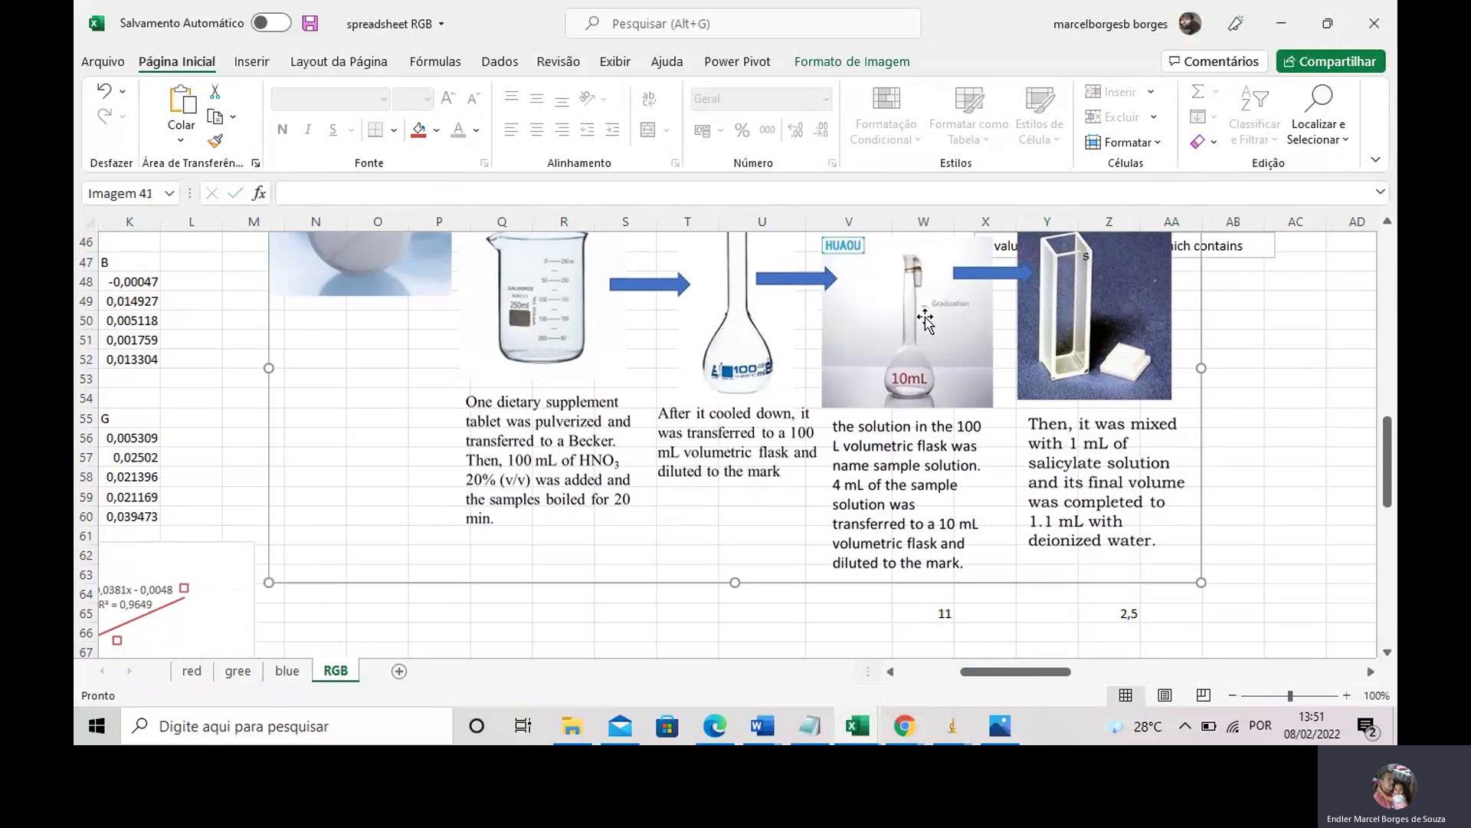
{"action": "left_click", "coordinate": [1127, 612]}
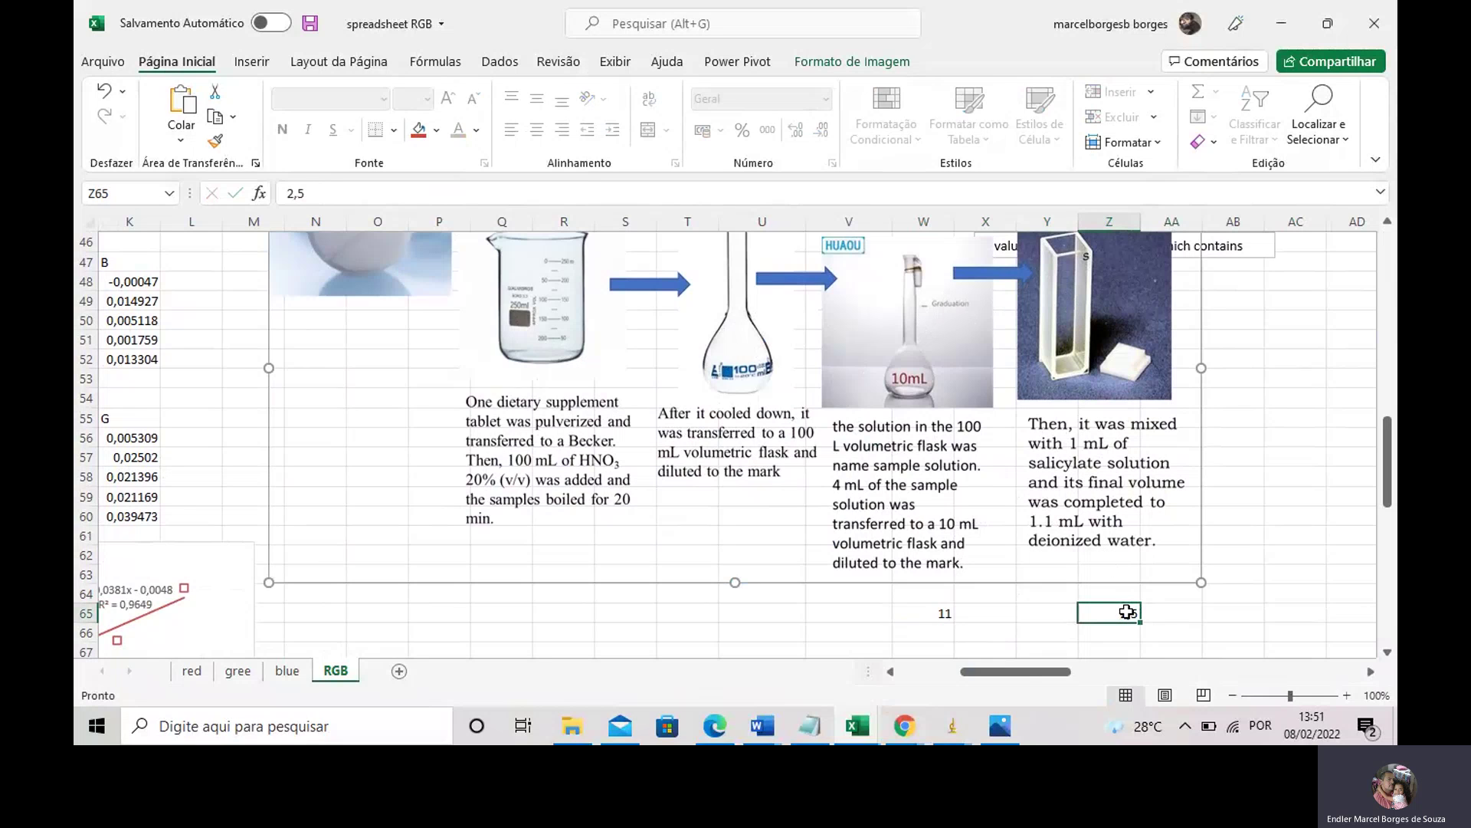
{"action": "left_click", "coordinate": [943, 614]}
{"action": "type", "text": "11"}
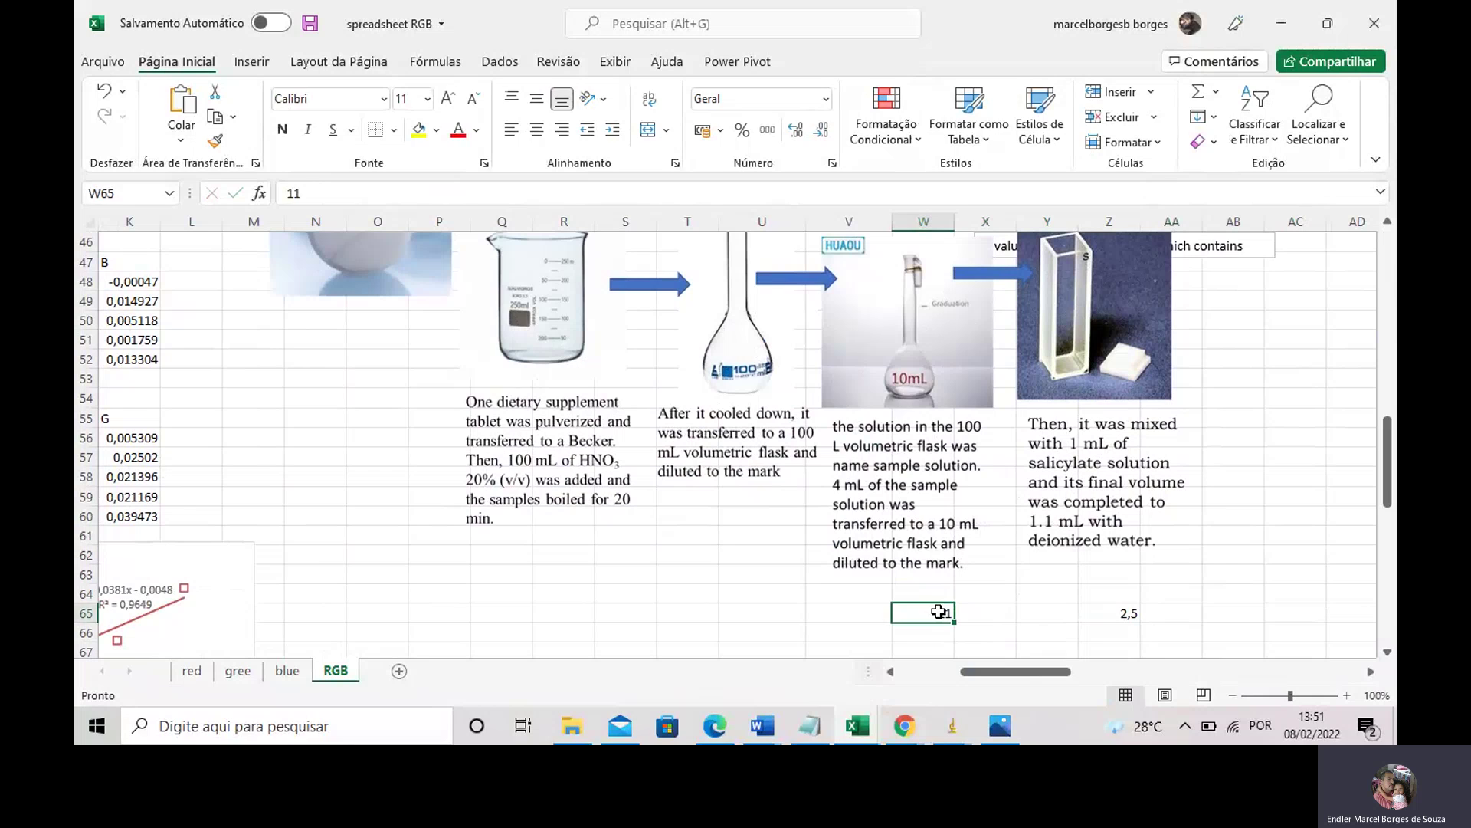
{"action": "left_click", "coordinate": [917, 377]}
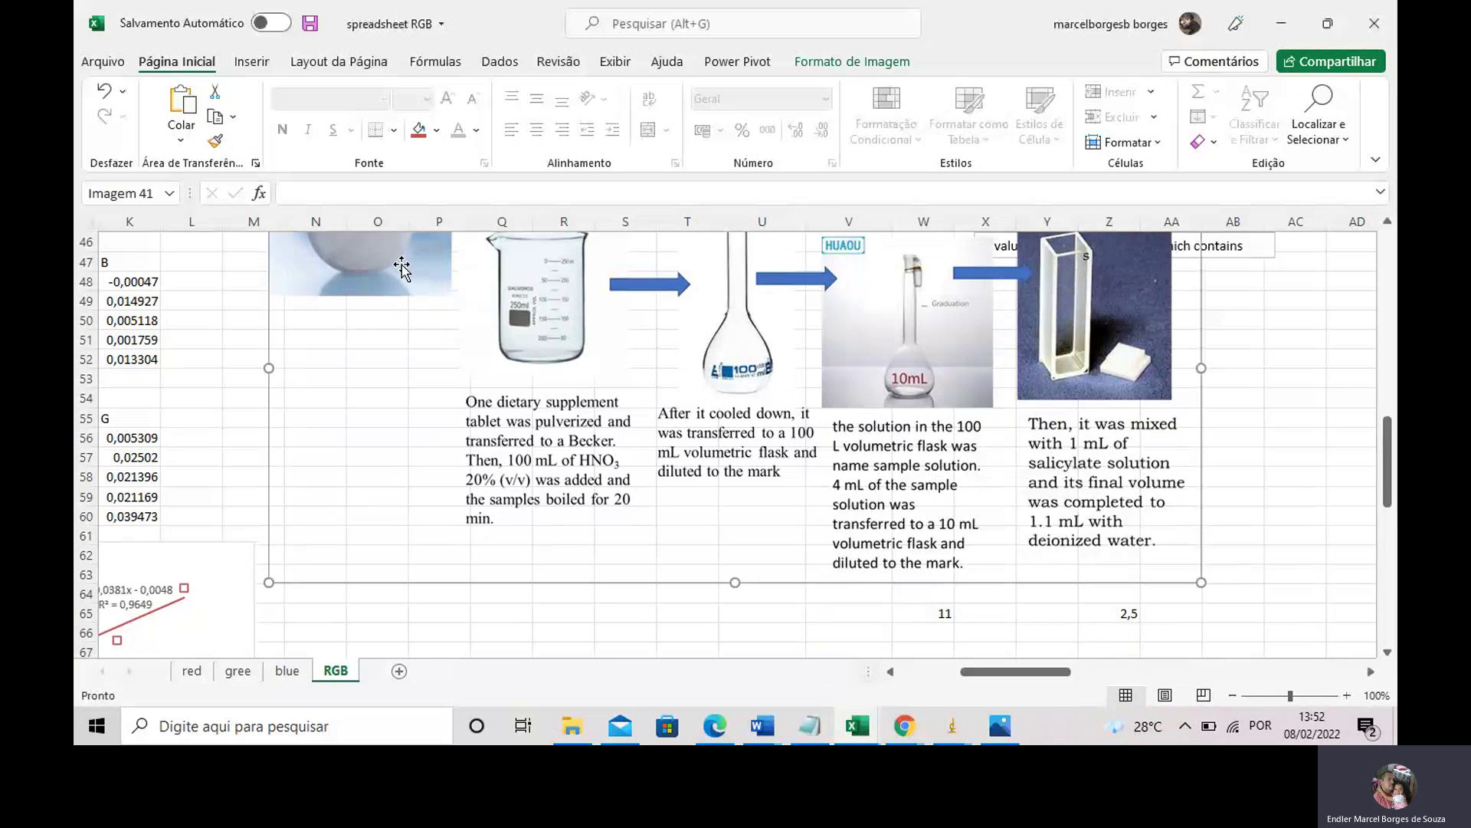
- Inspect the sample absorbance formulas in column AH, starting with AH1 and continuing down through the lower channel blocks to AH30
{"action": "scroll", "coordinate": [1115, 416], "scroll_direction": "up", "scroll_amount": 13}
{"action": "scroll", "coordinate": [1116, 416], "scroll_direction": "up", "scroll_amount": 2}
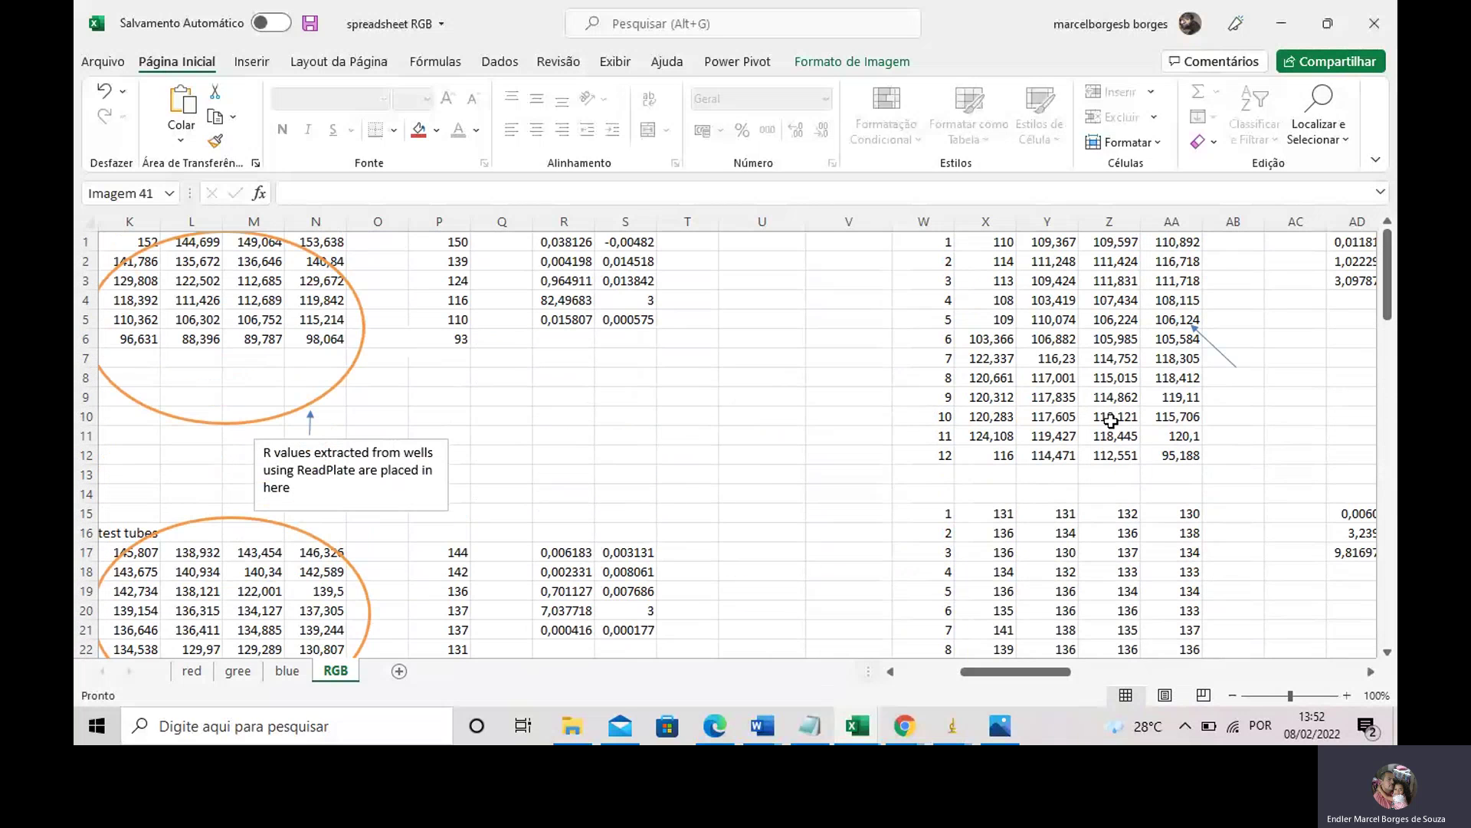
{"action": "left_click_drag", "start_coordinate": [1045, 672], "coordinate": [1125, 677]}
{"action": "double_click", "coordinate": [759, 245]}
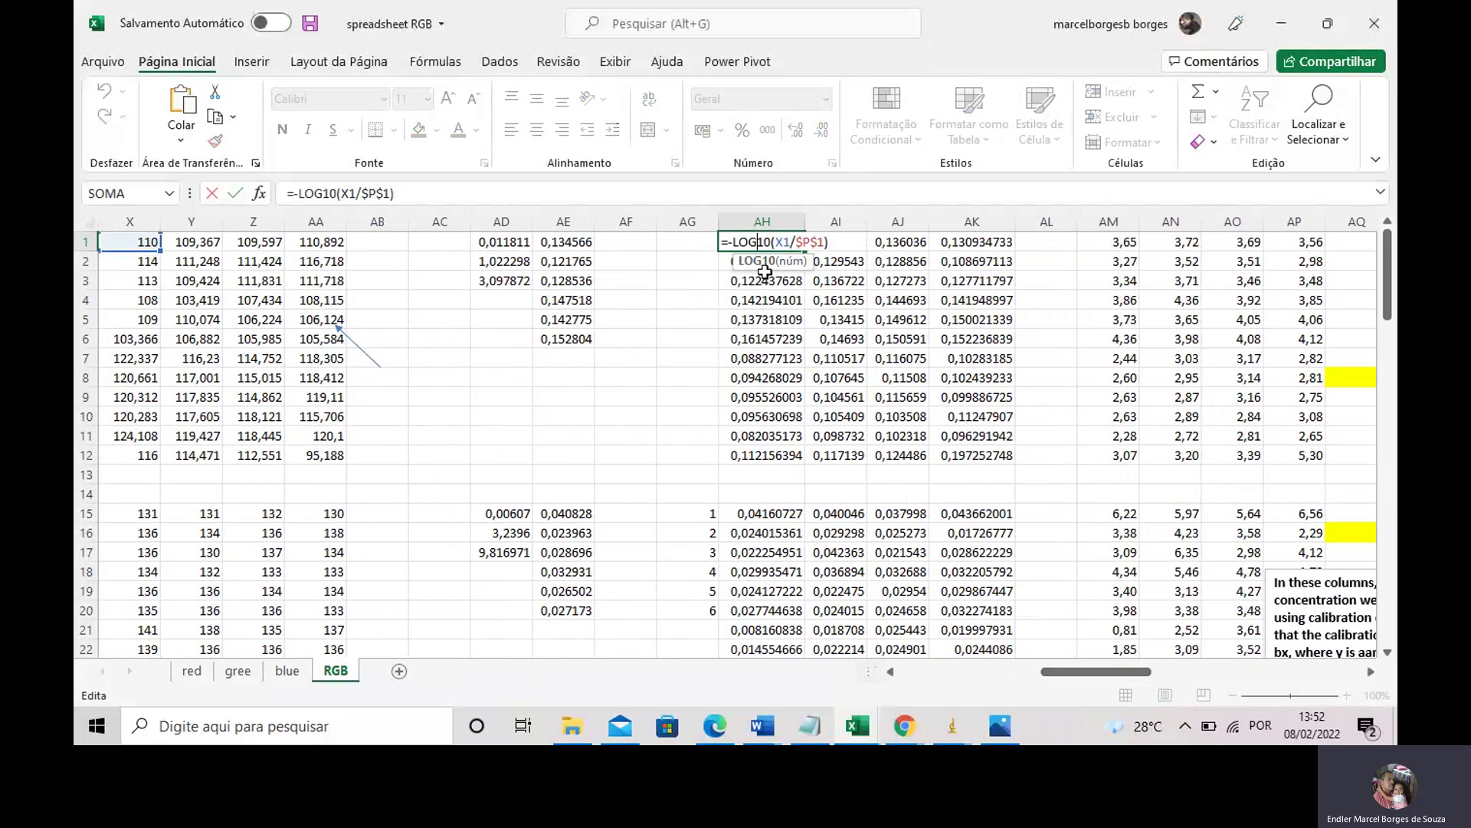
{"action": "key", "text": "Return"}
{"action": "left_click", "coordinate": [768, 241]}
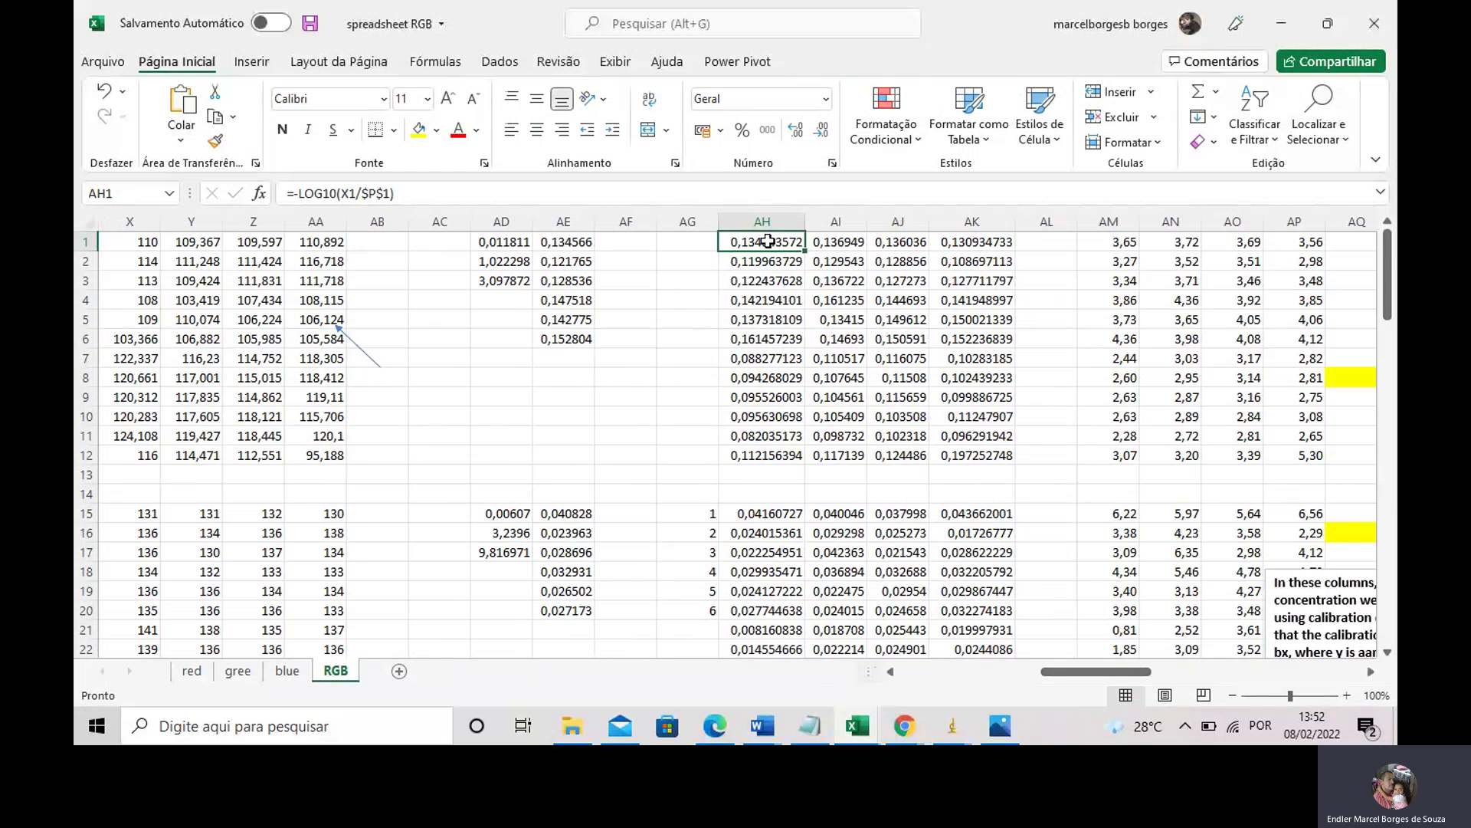
{"action": "scroll", "coordinate": [768, 241], "scroll_direction": "down", "scroll_amount": 3}
{"action": "left_click", "coordinate": [763, 312]}
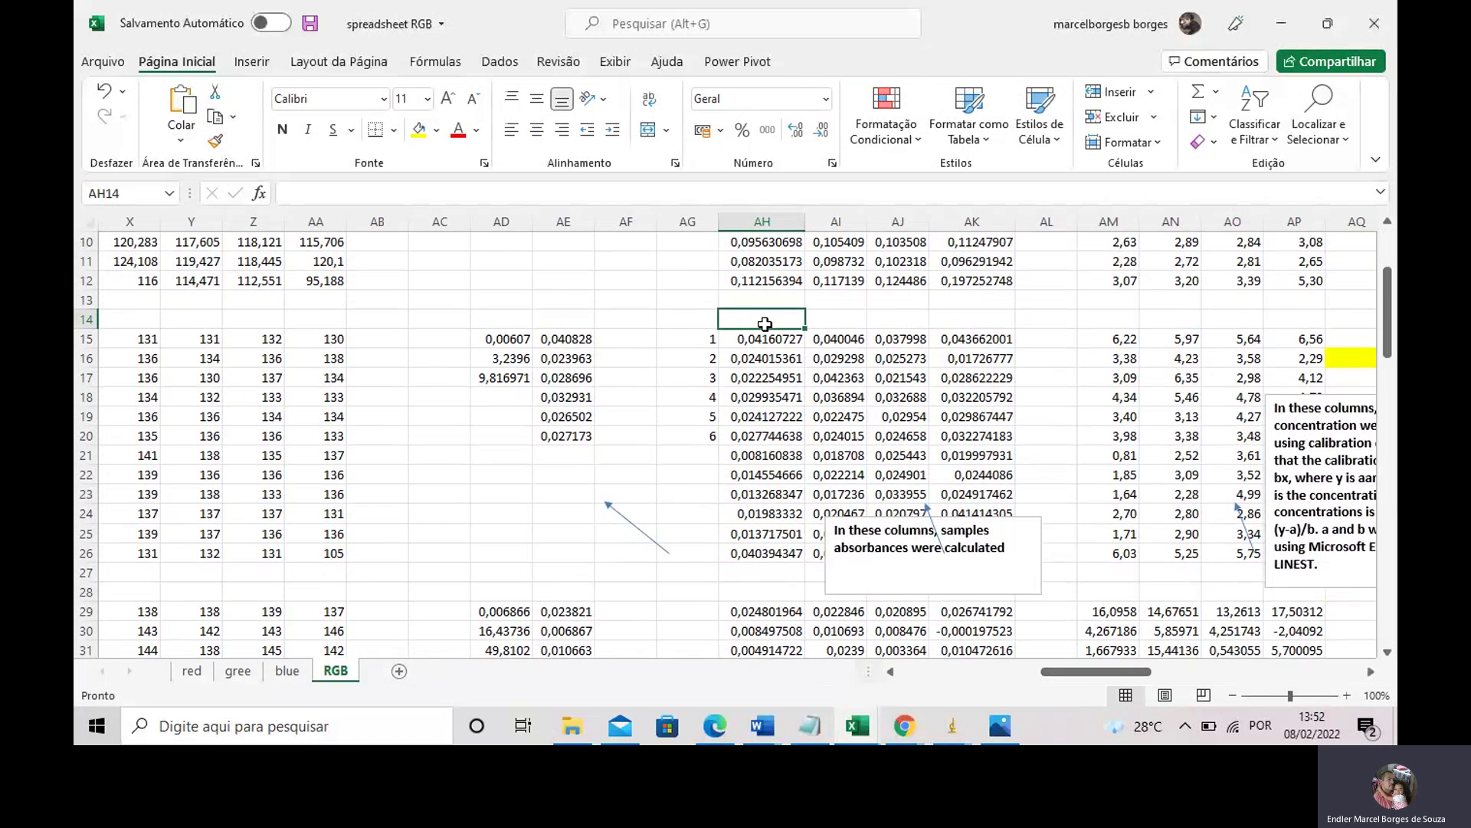
{"action": "scroll", "coordinate": [762, 329], "scroll_direction": "down", "scroll_amount": 4}
{"action": "left_click", "coordinate": [790, 399]}
{"action": "scroll", "coordinate": [961, 465], "scroll_direction": "up", "scroll_amount": 7}
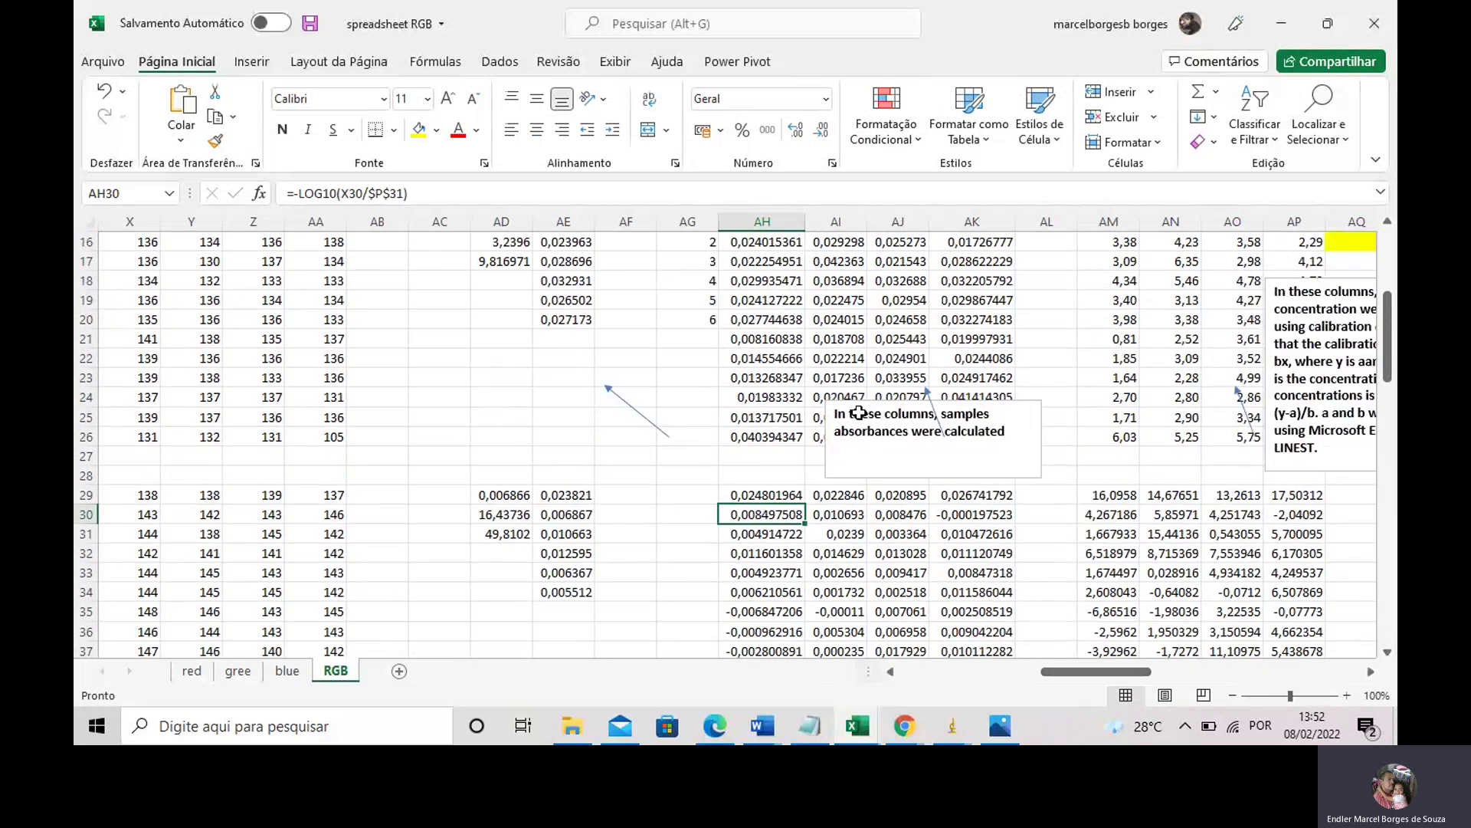
- Inspect the calibration-curve concentration formulas in AM1 through AP1
{"action": "left_click_drag", "start_coordinate": [1085, 670], "coordinate": [1137, 665]}
{"action": "double_click", "coordinate": [612, 242]}
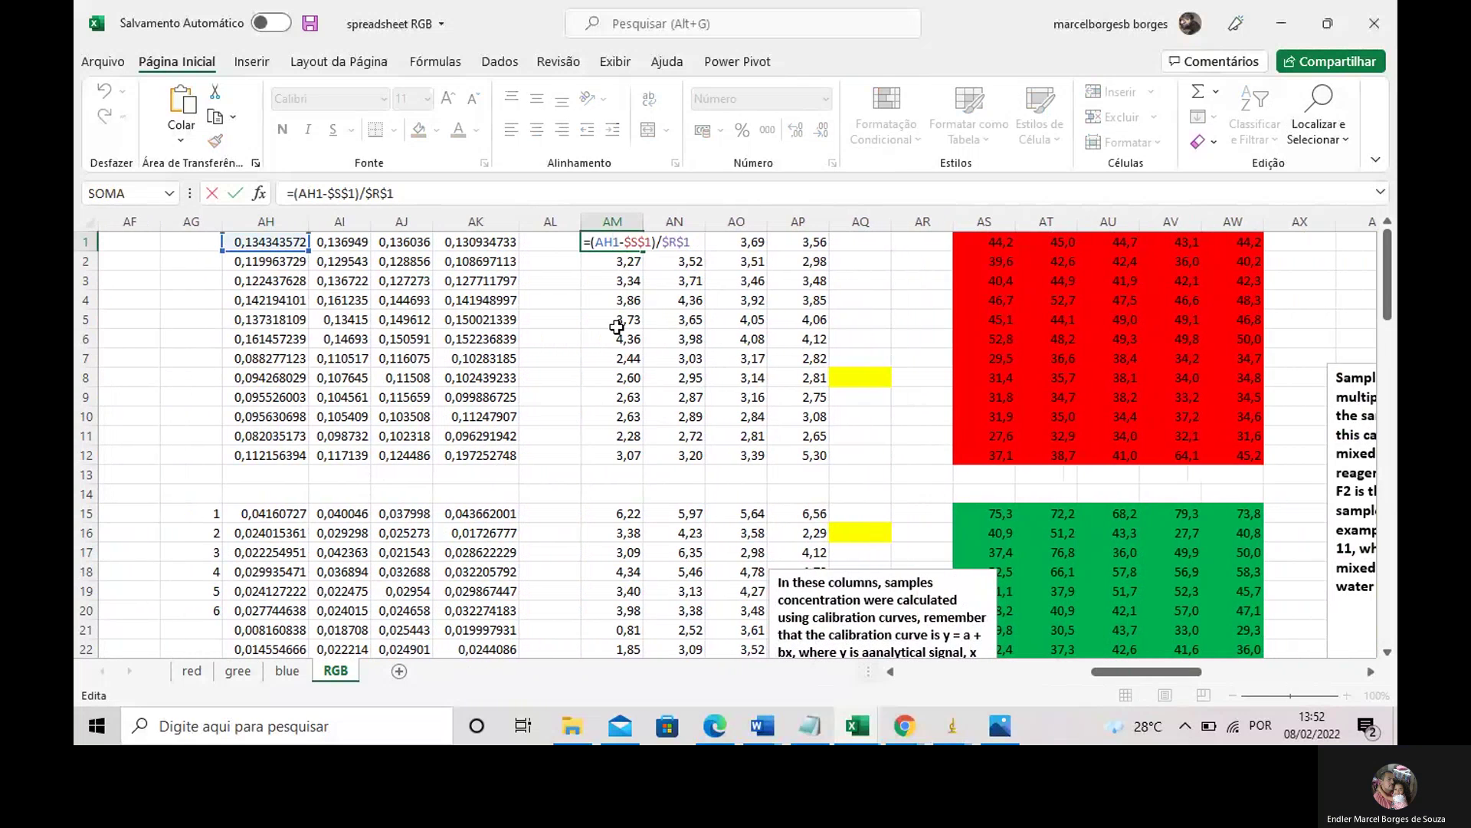
{"action": "key", "text": "Escape"}
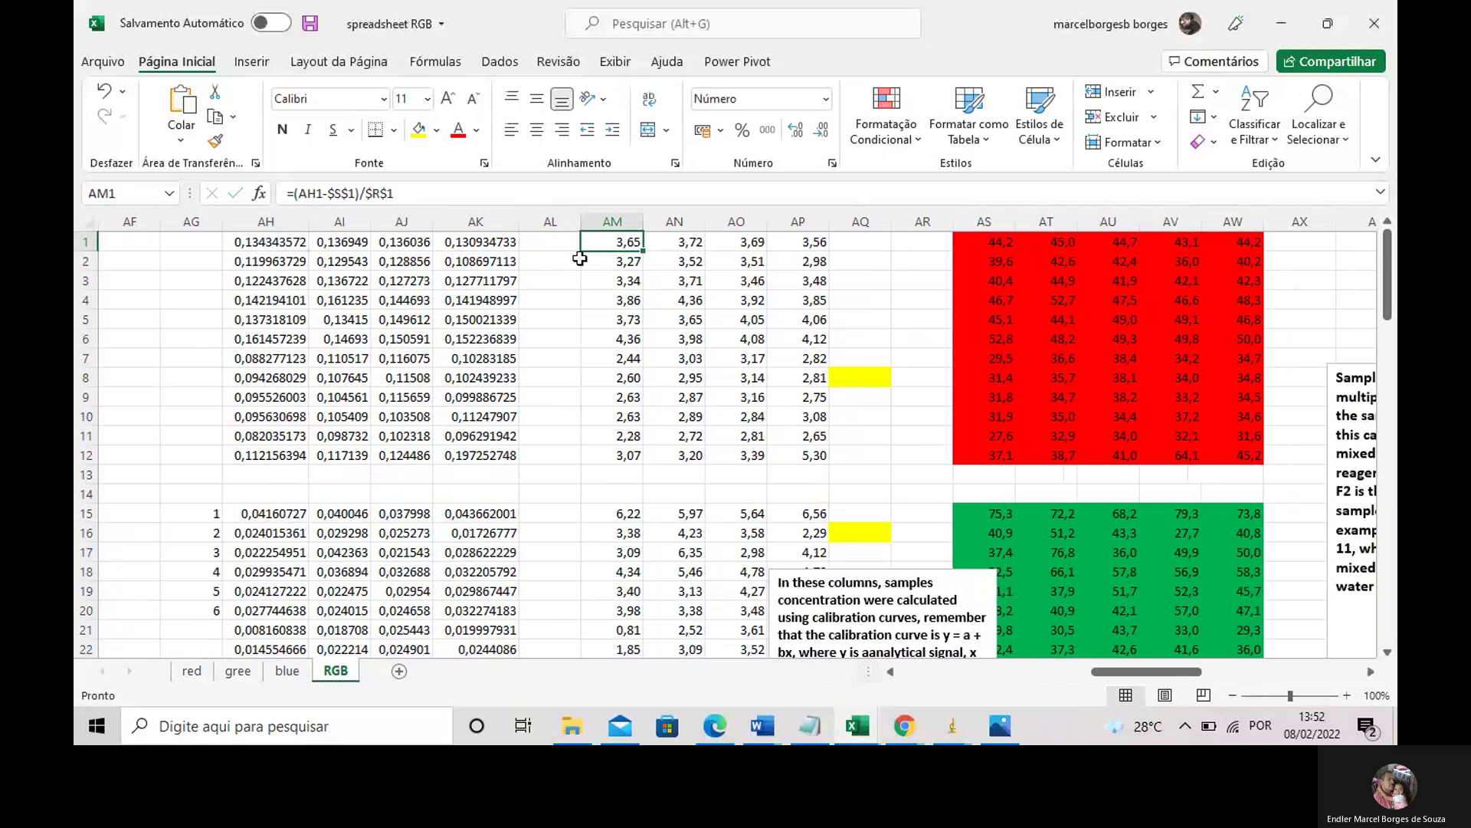
{"action": "double_click", "coordinate": [623, 242]}
{"action": "key", "text": "Escape"}
{"action": "left_click", "coordinate": [676, 242]}
{"action": "left_click", "coordinate": [734, 243]}
{"action": "left_click", "coordinate": [805, 249]}
{"action": "left_click", "coordinate": [640, 243]}
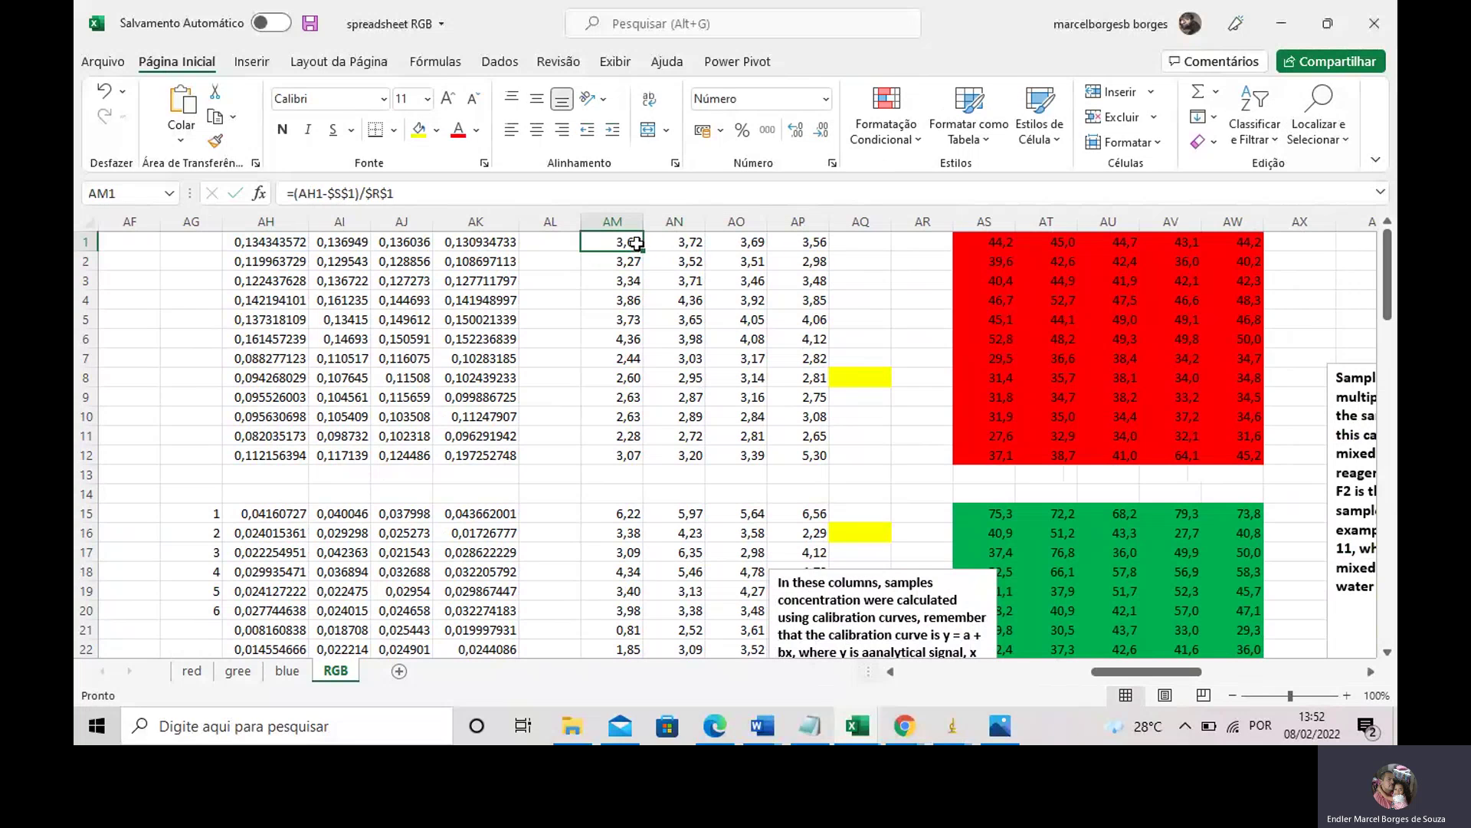
- Recheck which cells AM1's concentration formula references and select the first concentration block, AM1:AP12
{"action": "double_click", "coordinate": [639, 244]}
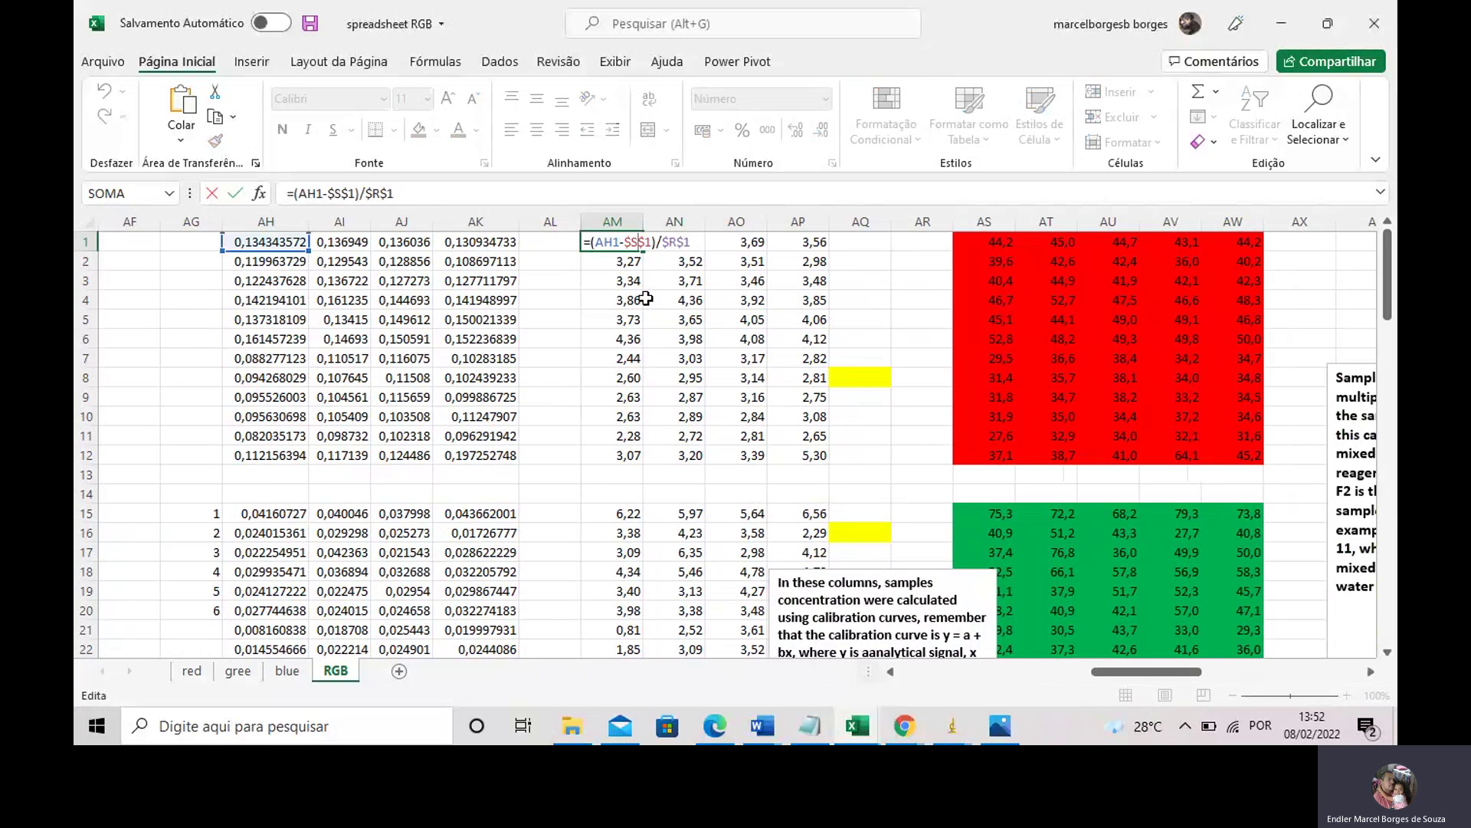
{"action": "key", "text": "Escape"}
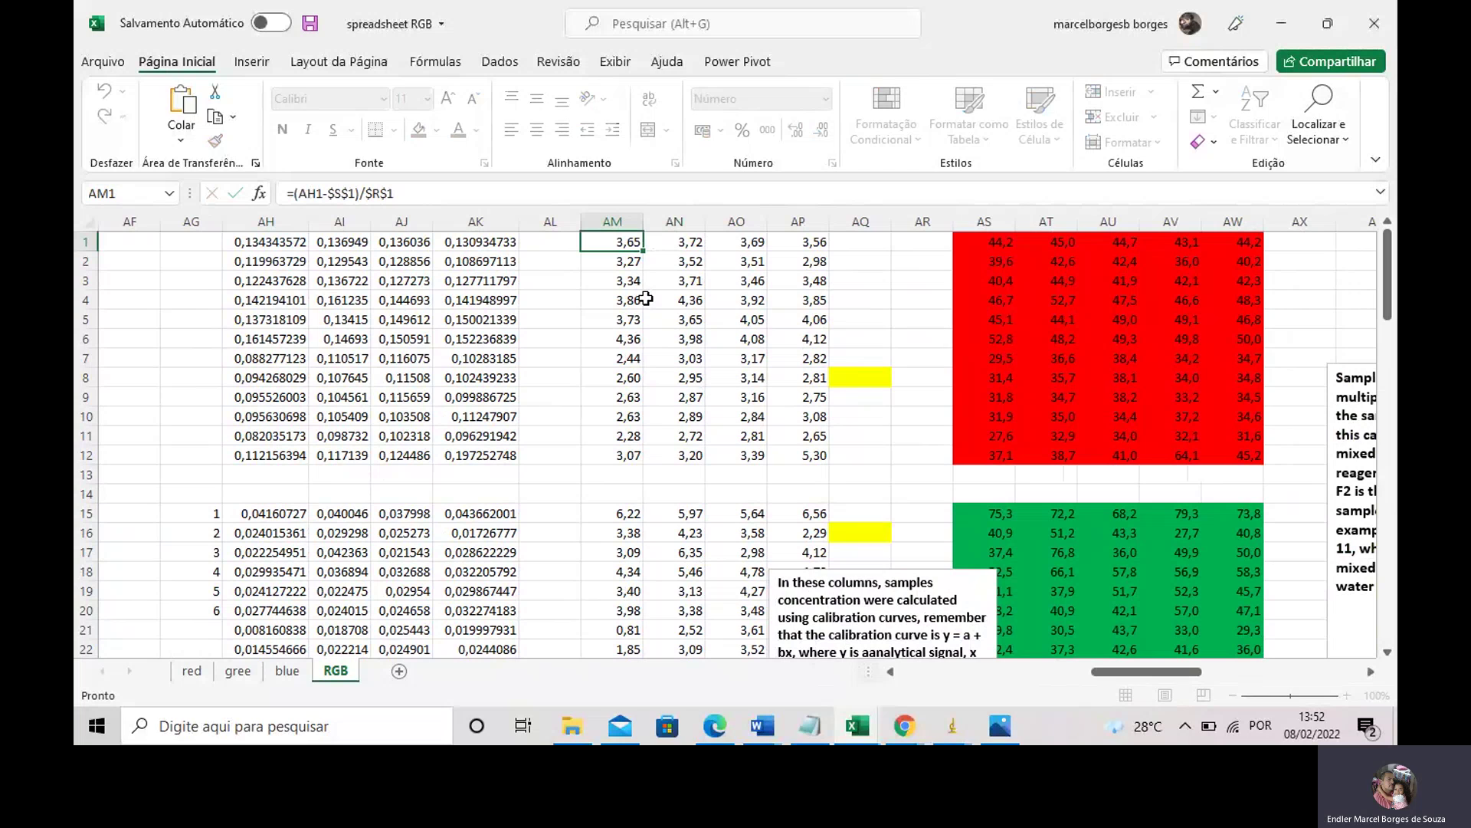
{"action": "left_click", "coordinate": [681, 252], "text": "shift"}
{"action": "left_click_drag", "start_coordinate": [682, 252], "coordinate": [820, 458]}
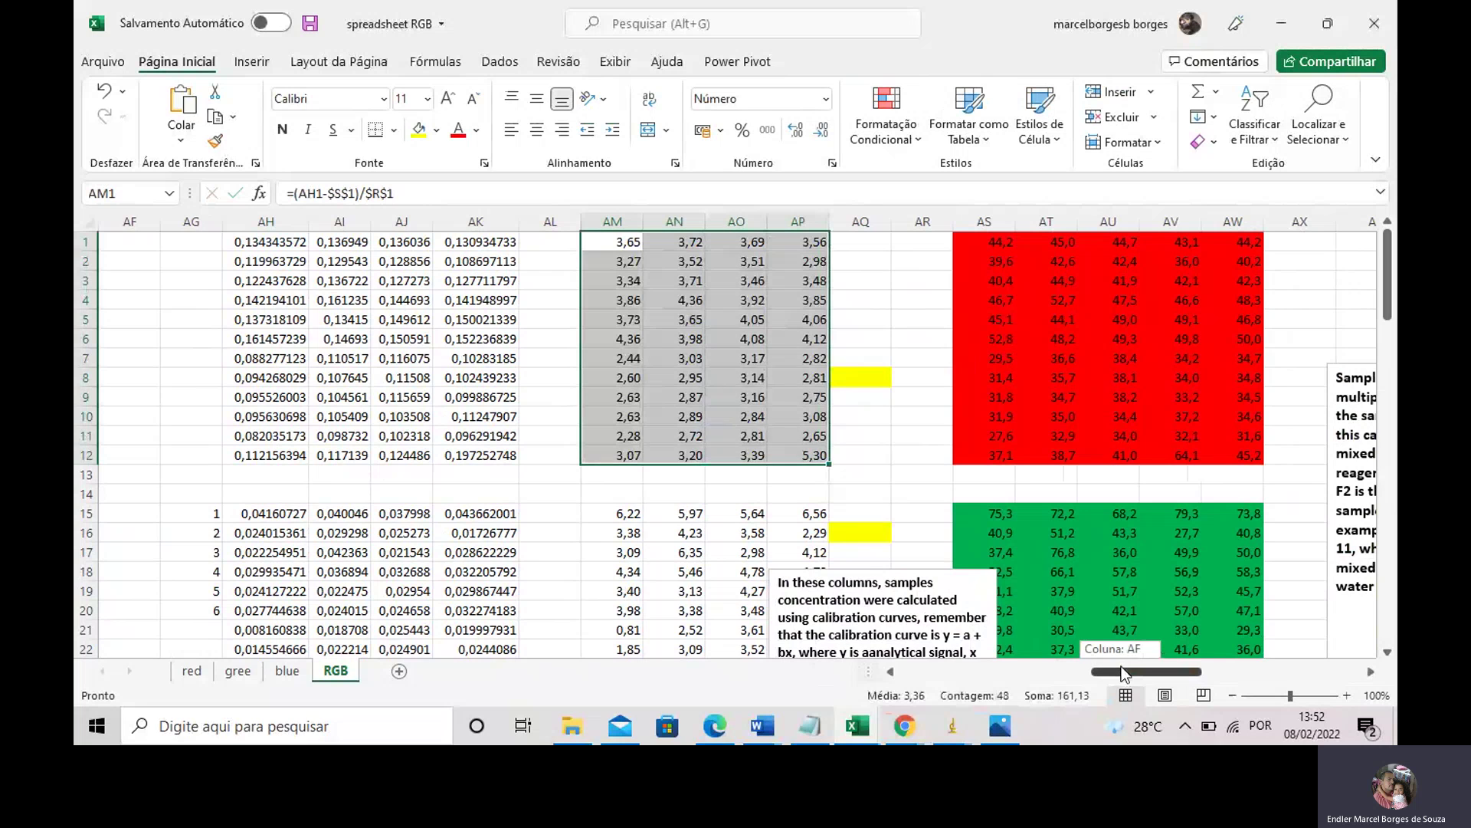
- Trace the sample concentration formula in AS1 to the sample volume and dilution factor cells BD6, BD11 and BD12
{"action": "left_click_drag", "start_coordinate": [1120, 665], "coordinate": [1146, 667]}
{"action": "left_click", "coordinate": [733, 241]}
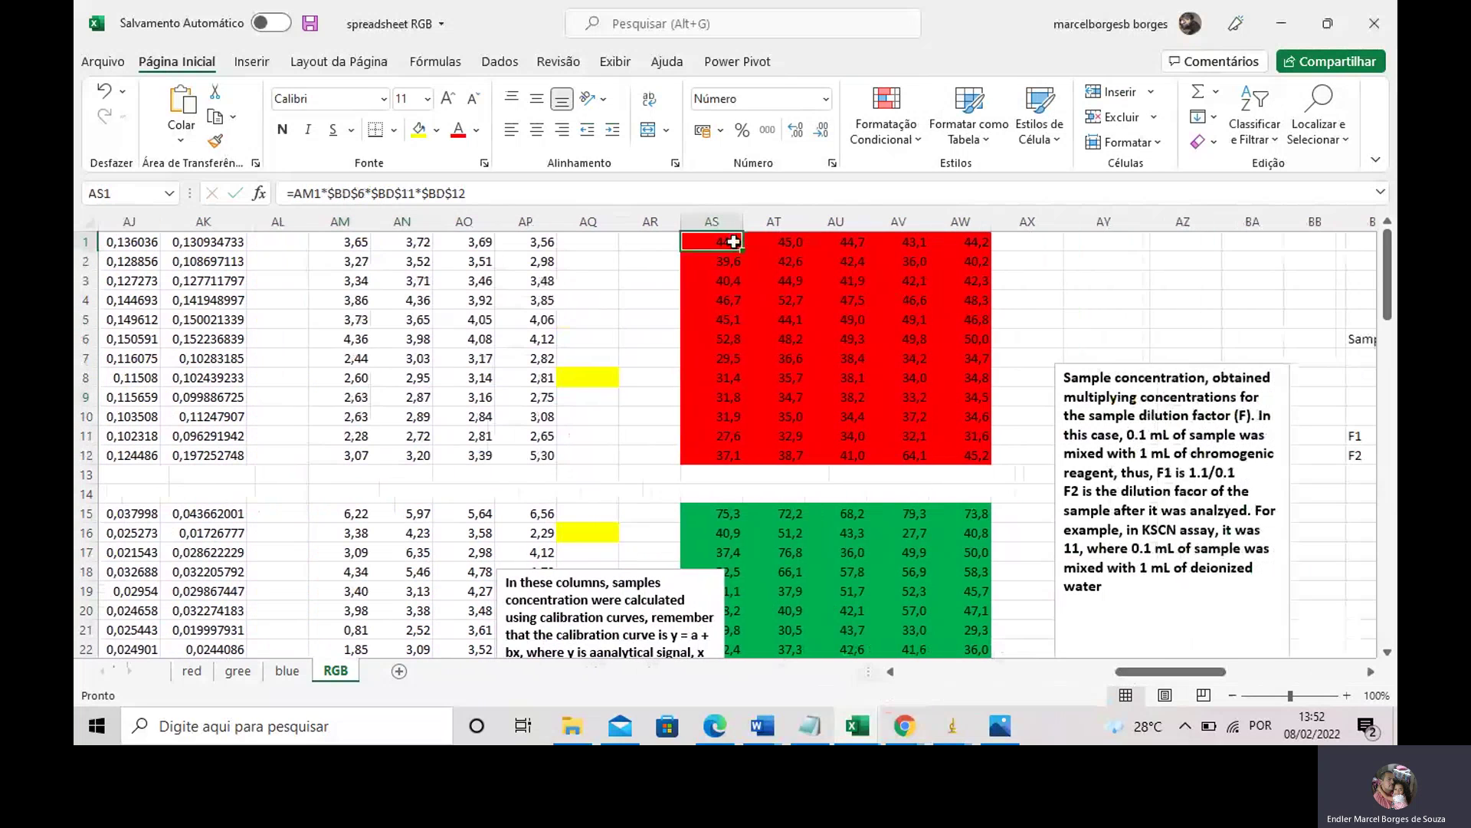
{"action": "double_click", "coordinate": [734, 242]}
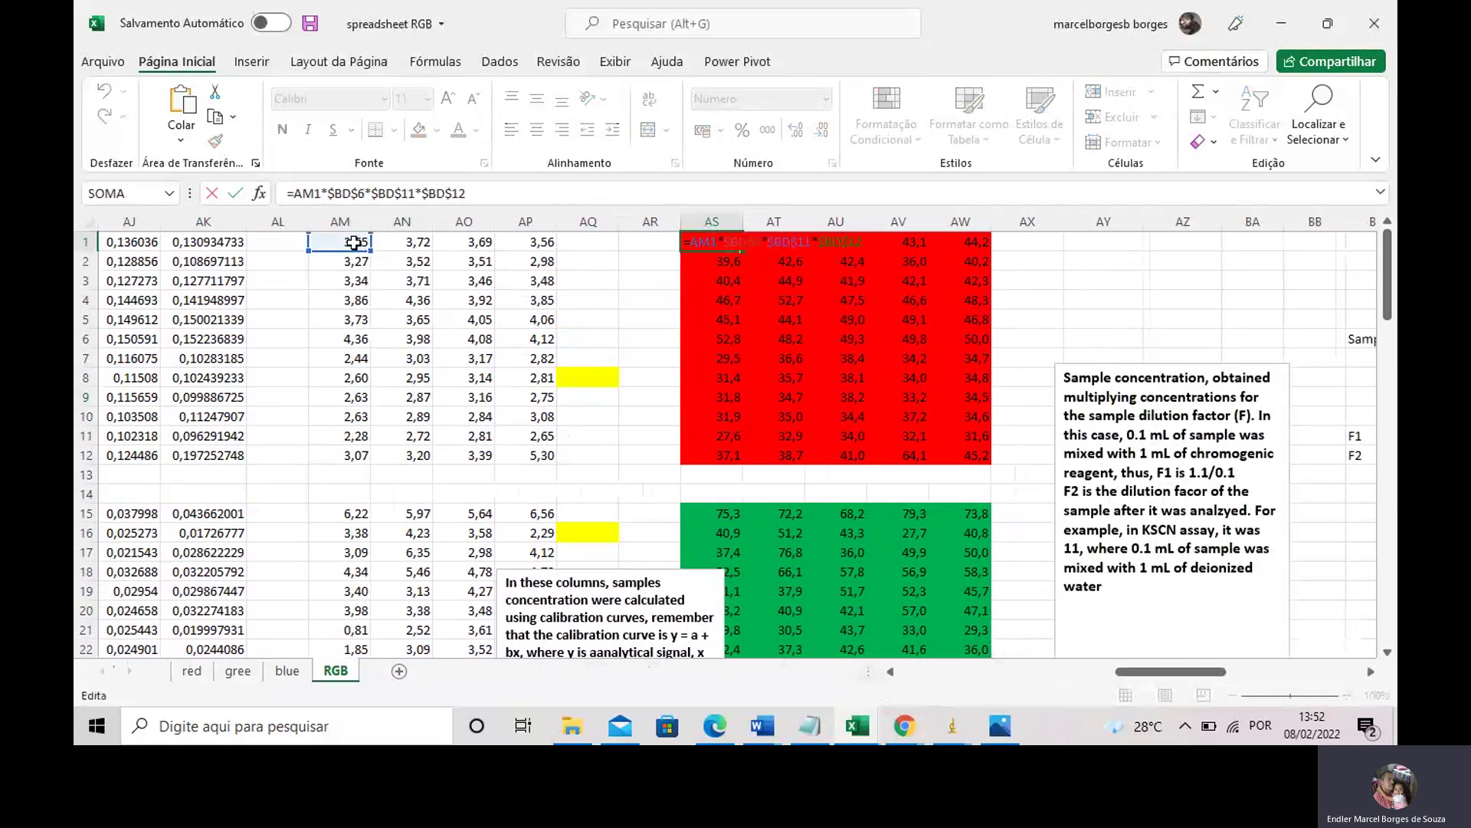
{"action": "left_click_drag", "start_coordinate": [1142, 671], "coordinate": [1157, 670]}
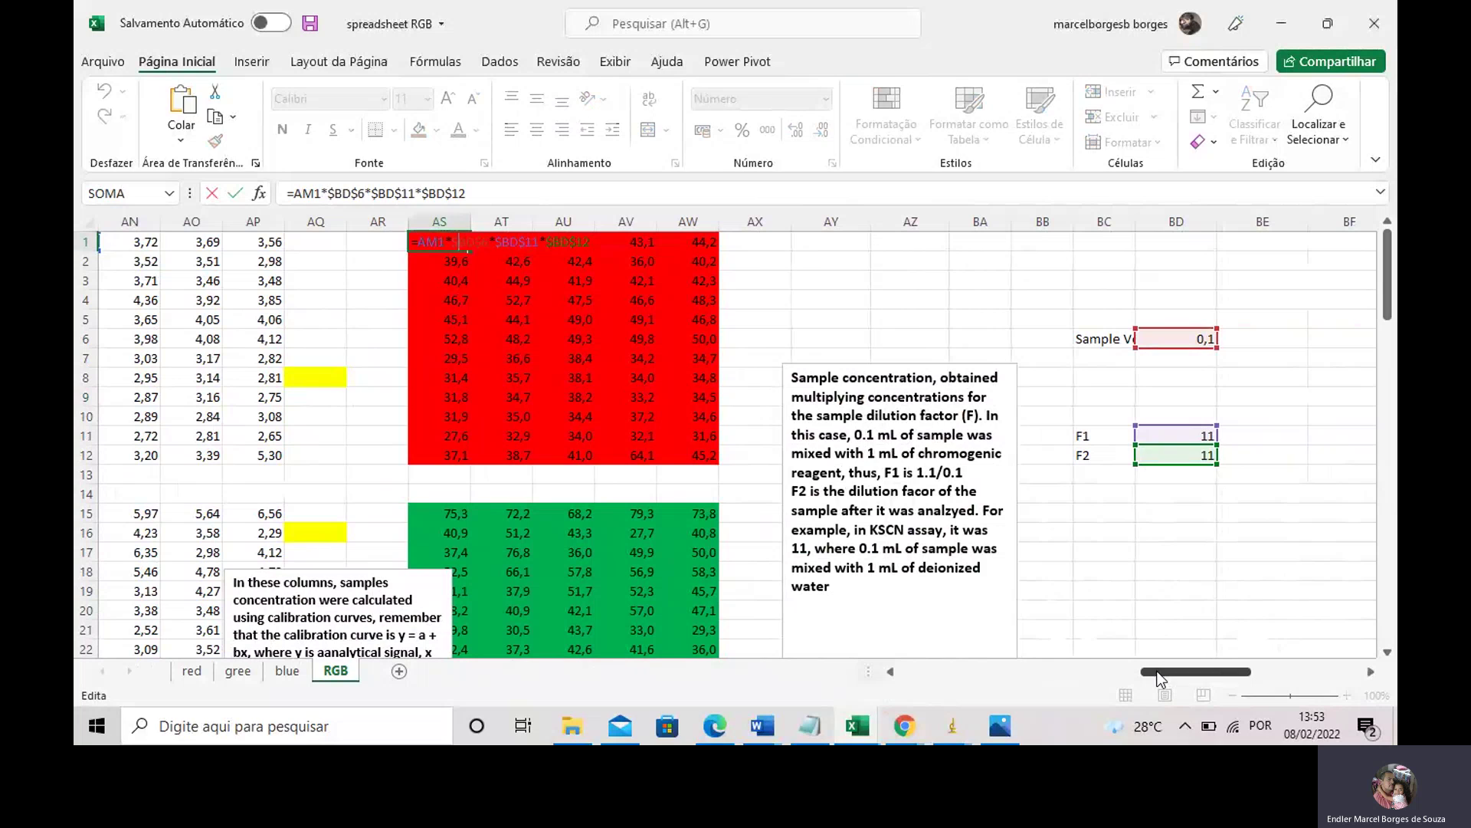
{"action": "left_click", "coordinate": [1248, 512]}
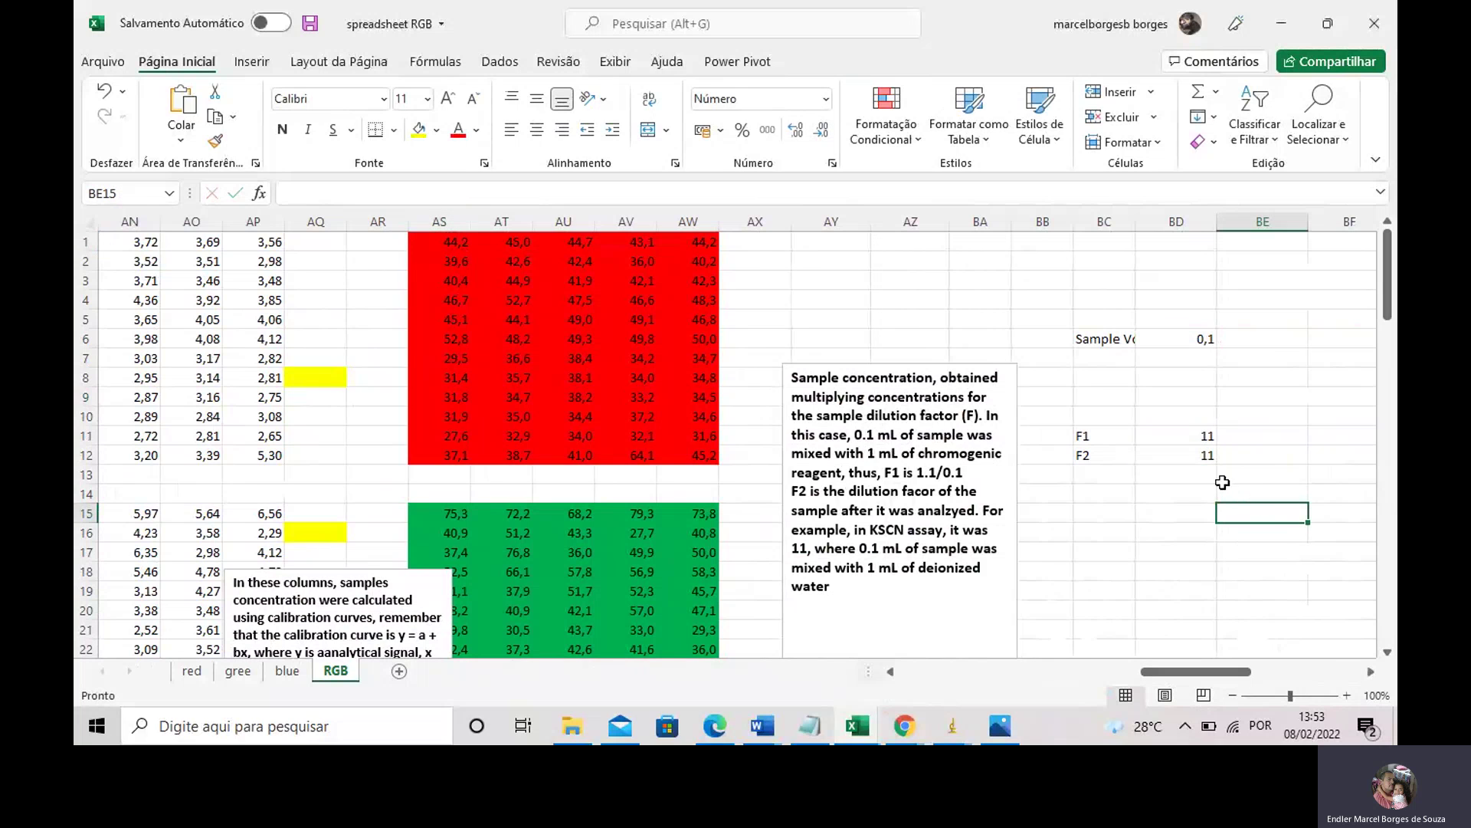
- Inspect the formula behind dilution factor F1 in BD11, leaving it unedited
{"action": "left_click", "coordinate": [1212, 458]}
{"action": "double_click", "coordinate": [1211, 435]}
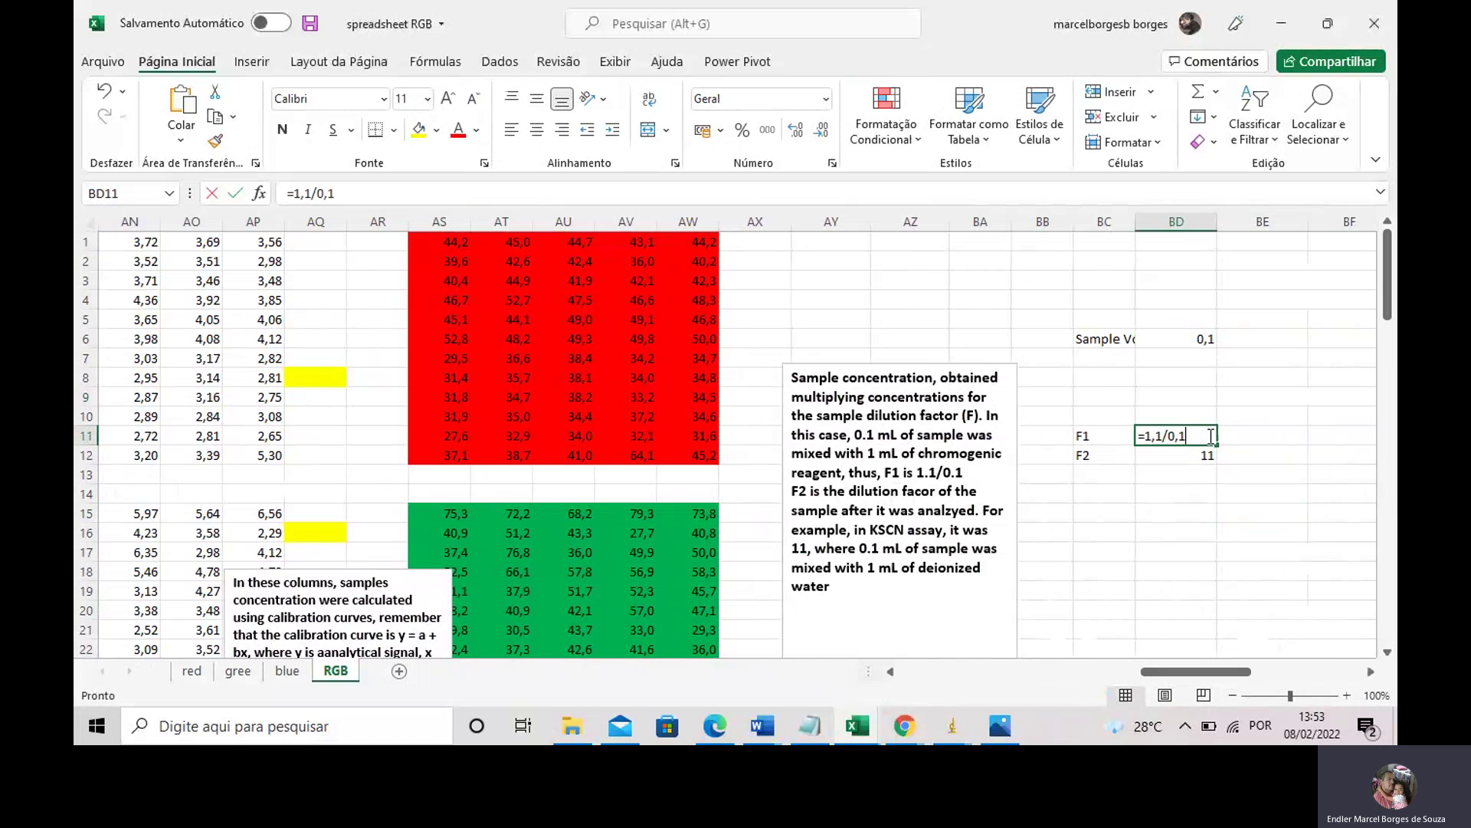
{"action": "left_click_drag", "start_coordinate": [1211, 435], "coordinate": [1147, 434]}
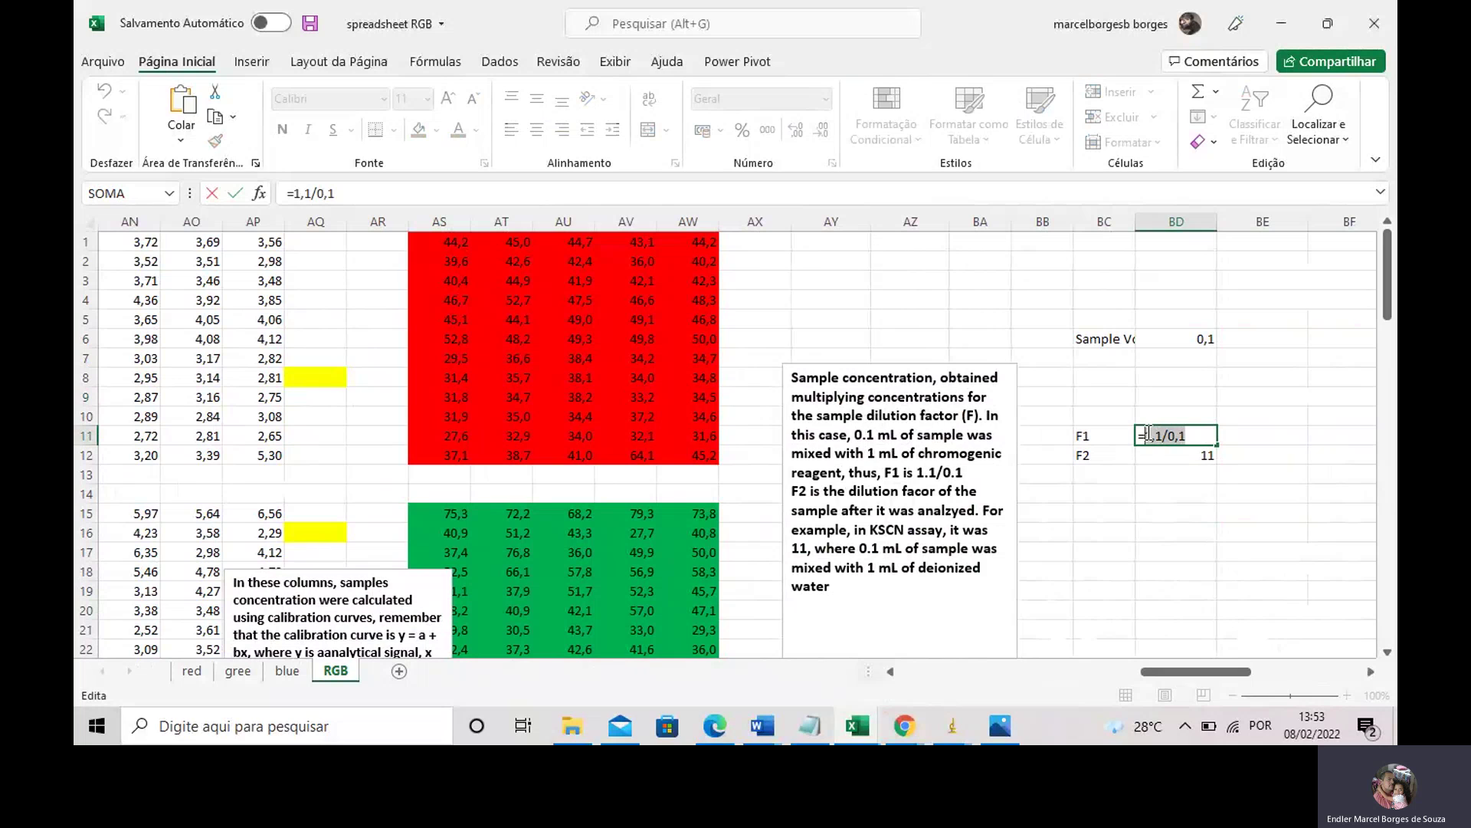
{"action": "key", "text": "Escape"}
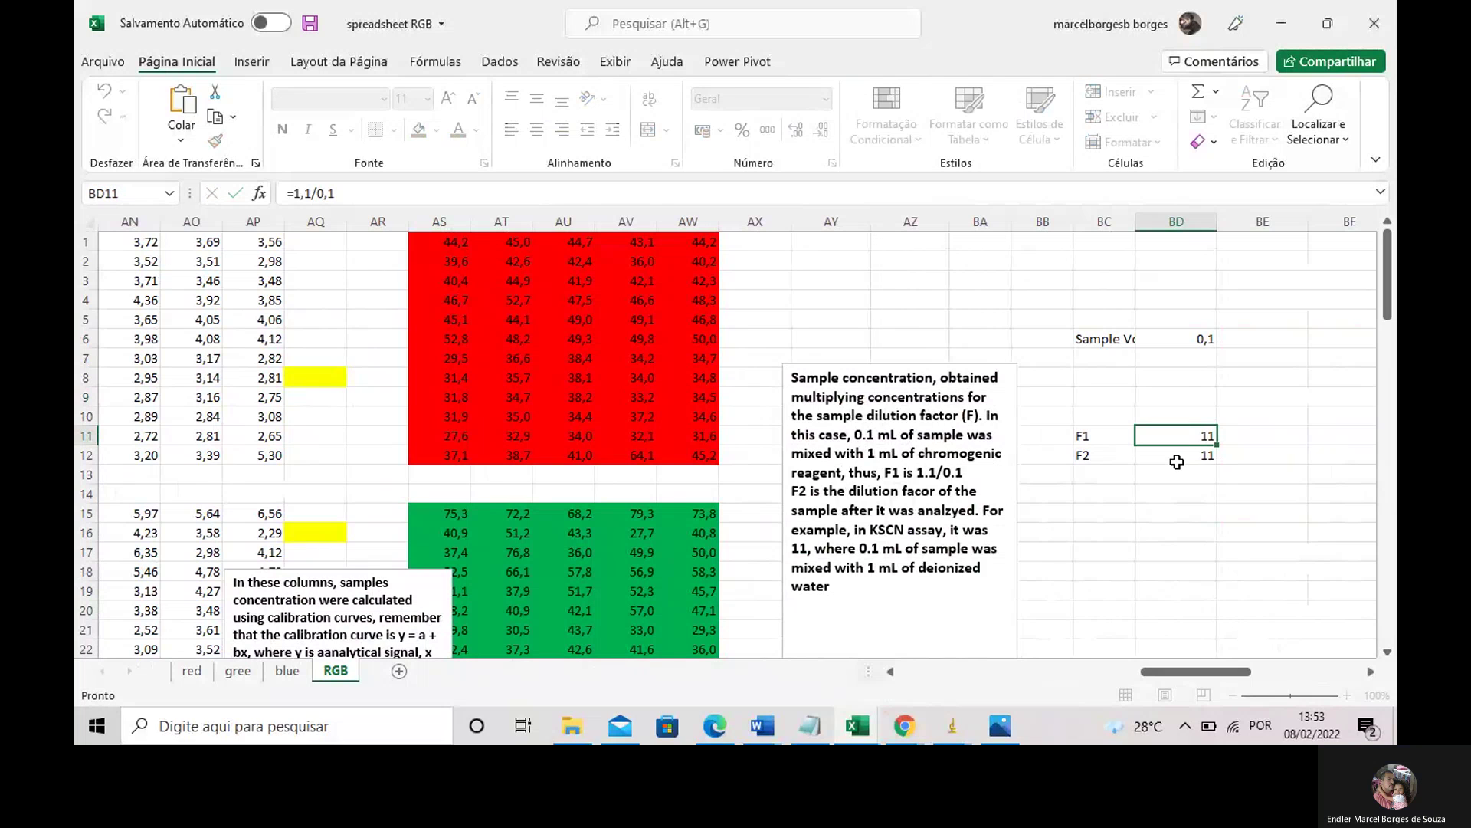
- Set dilution factor F2 in BD12 to =10
{"action": "left_click", "coordinate": [1188, 458]}
{"action": "type", "text": "=11"}
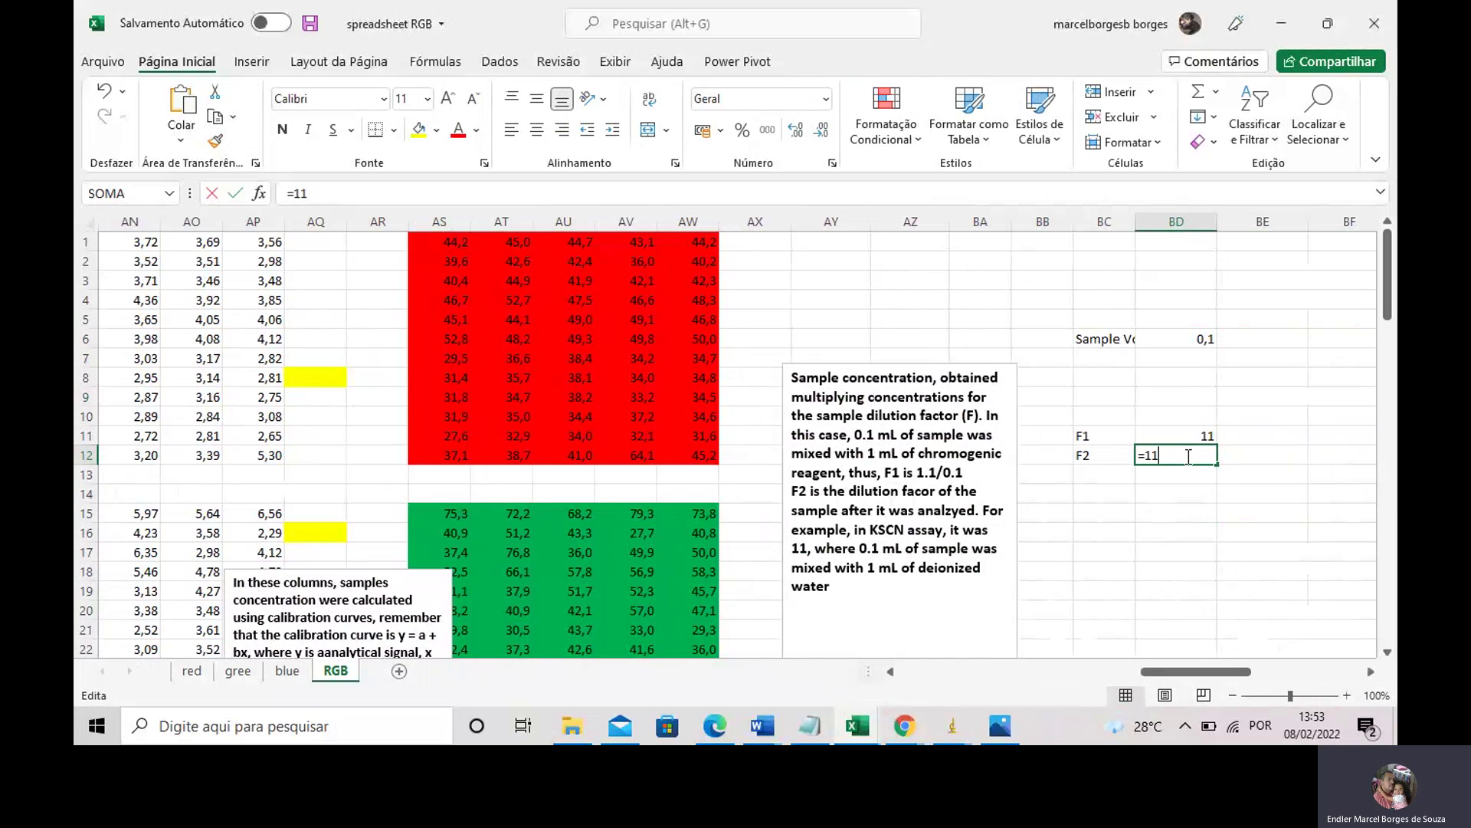
{"action": "type", "text": "10"}
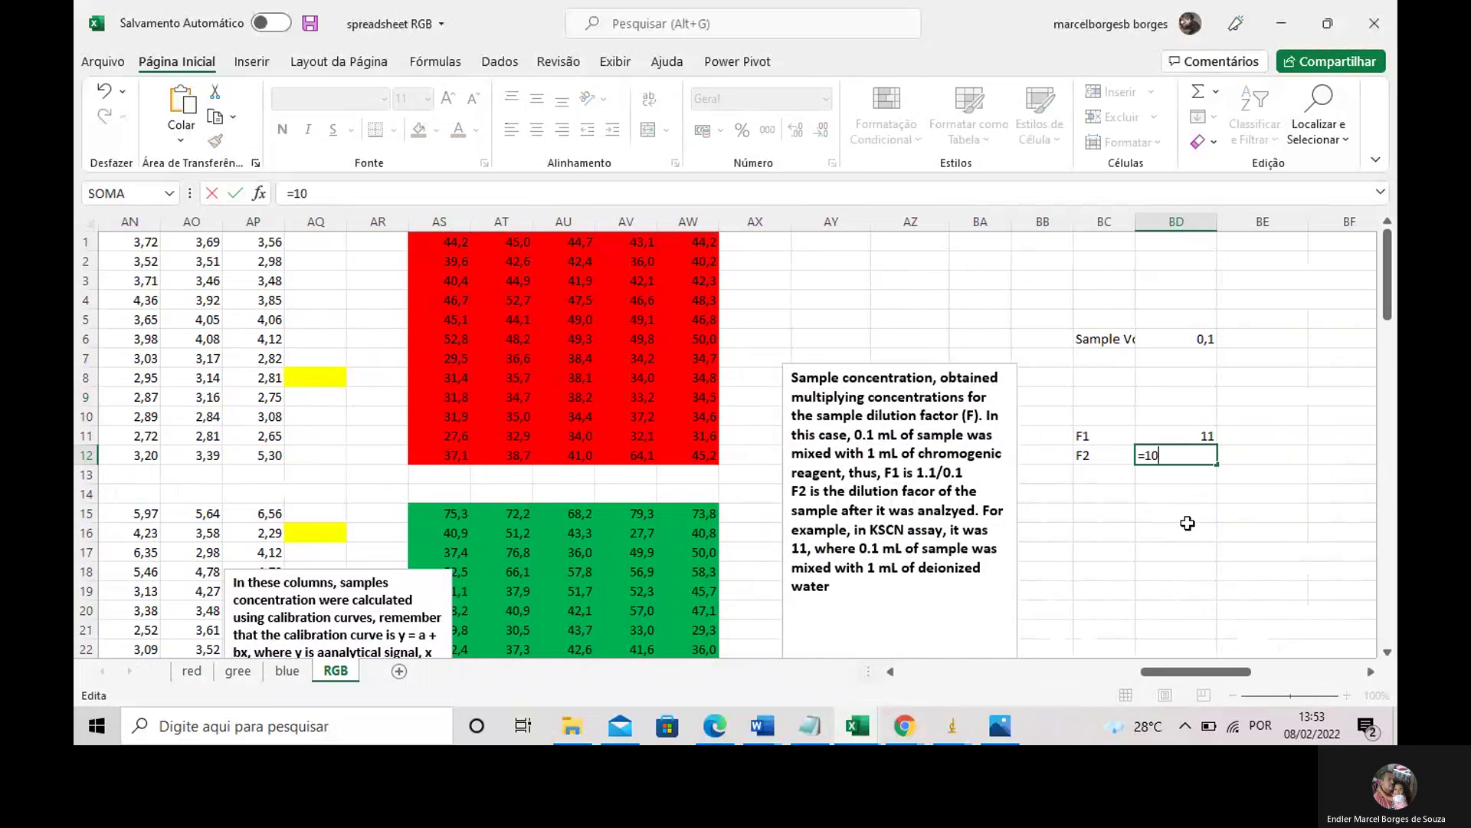
{"action": "key", "text": "Return"}
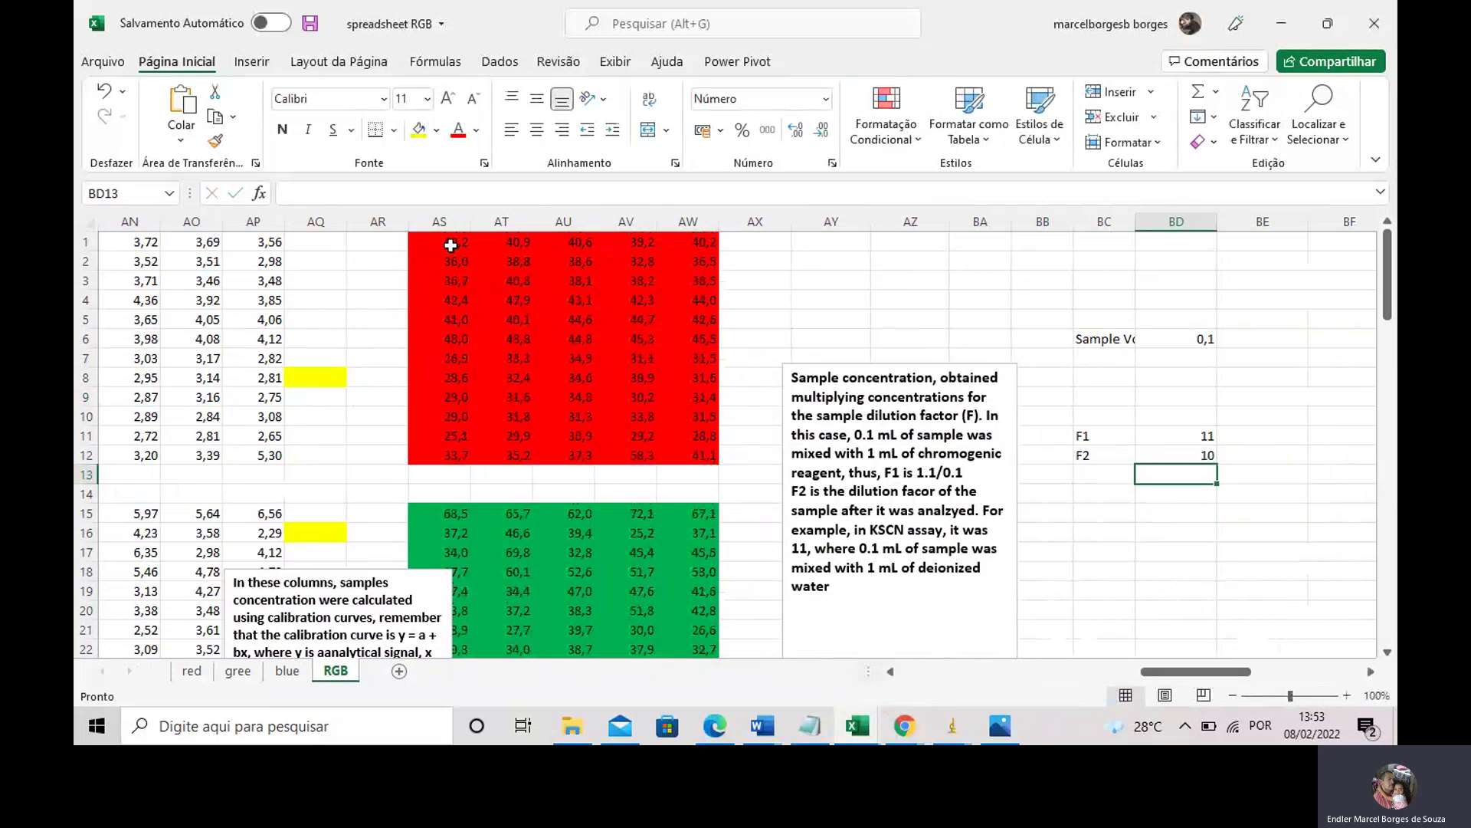
- Check the references in AS1's final concentration formula again and look down the red block's recalculated values
{"action": "double_click", "coordinate": [461, 247]}
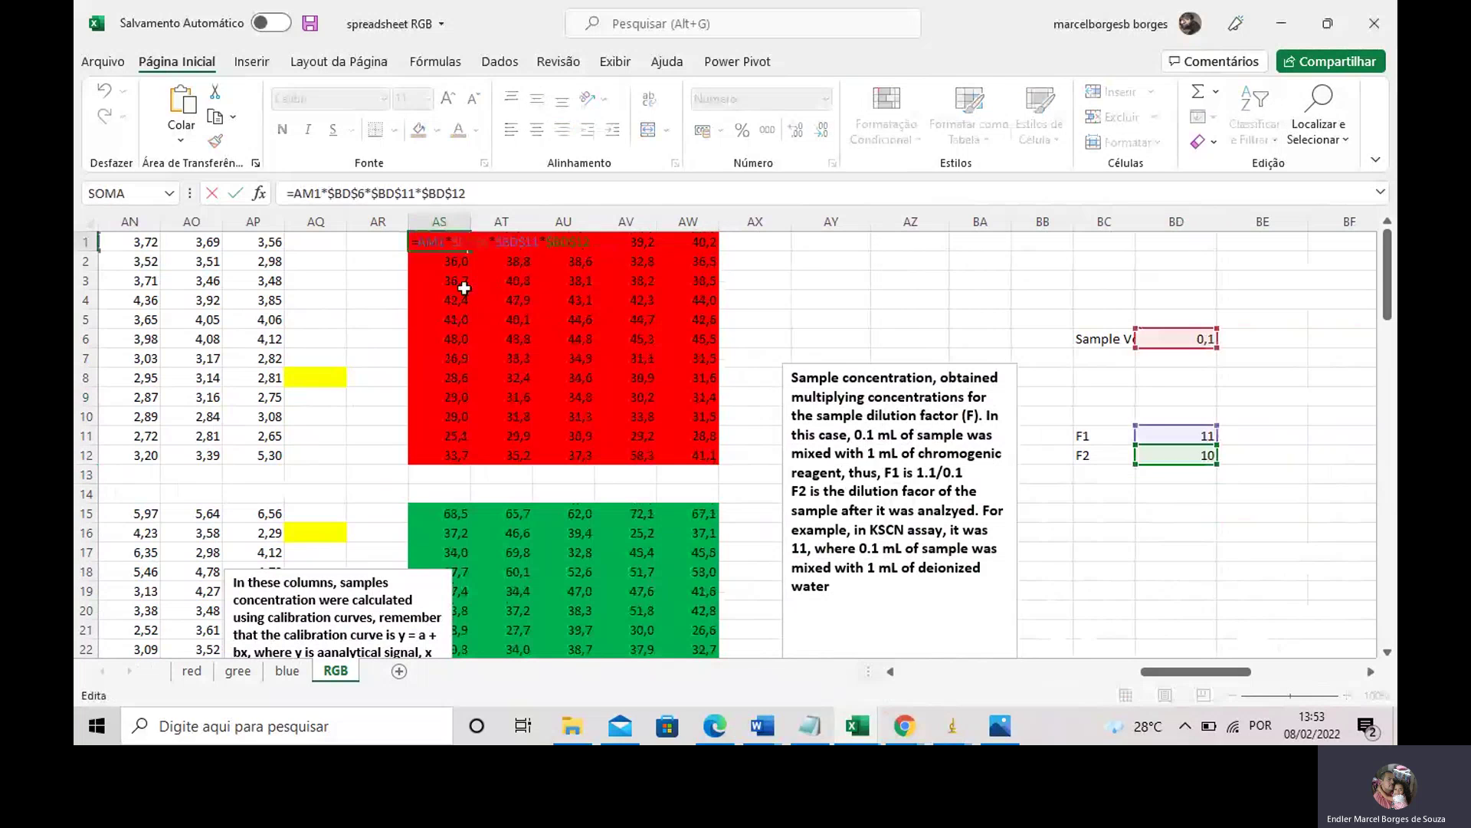
{"action": "key", "text": "Return"}
{"action": "key", "text": "Down"}
{"action": "key", "text": "Down"}
{"action": "key", "text": "Down"}
{"action": "key", "text": "Down"}
{"action": "key", "text": "Down"}
{"action": "key", "text": "Down"}
{"action": "key", "text": "Down"}
{"action": "key", "text": "Down"}
{"action": "key", "text": "Down"}
{"action": "key", "text": "Down"}
{"action": "left_click", "coordinate": [448, 245]}
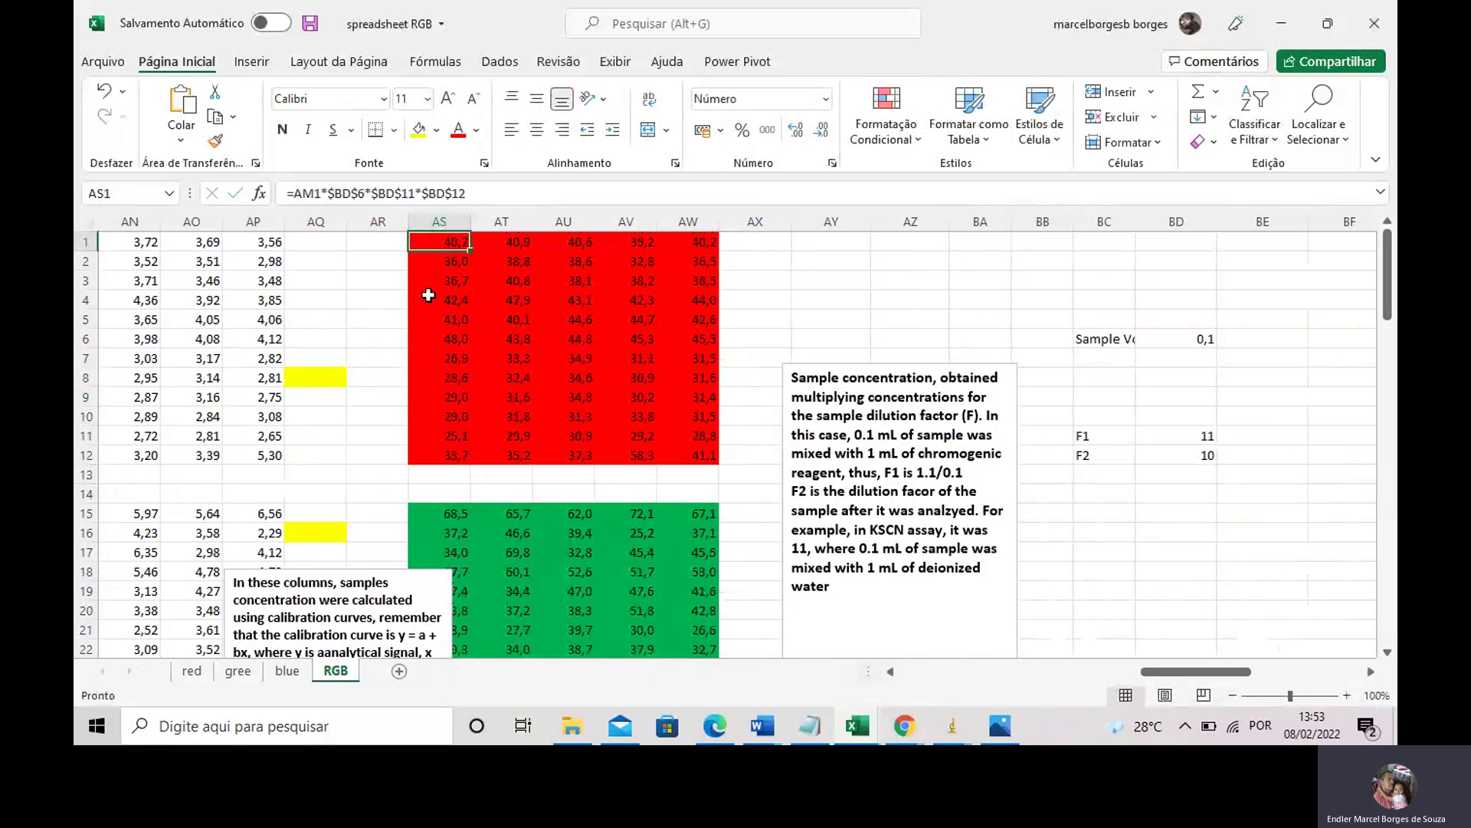
- Compare the final sample concentrations across the red, green and blue result blocks in columns AS to AW
{"action": "scroll", "coordinate": [445, 297], "scroll_direction": "down", "scroll_amount": 1}
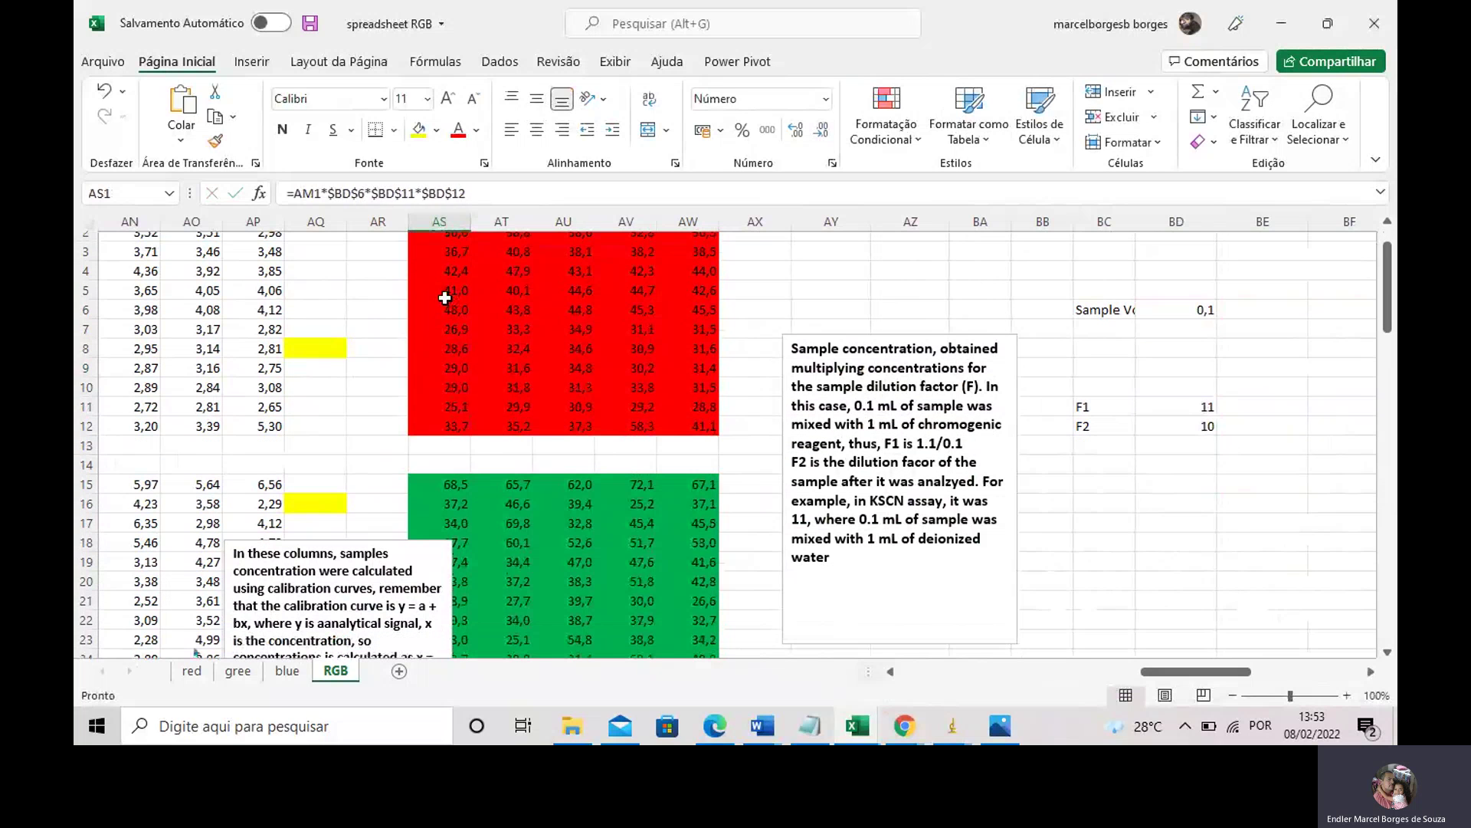
{"action": "scroll", "coordinate": [445, 297], "scroll_direction": "down", "scroll_amount": 3}
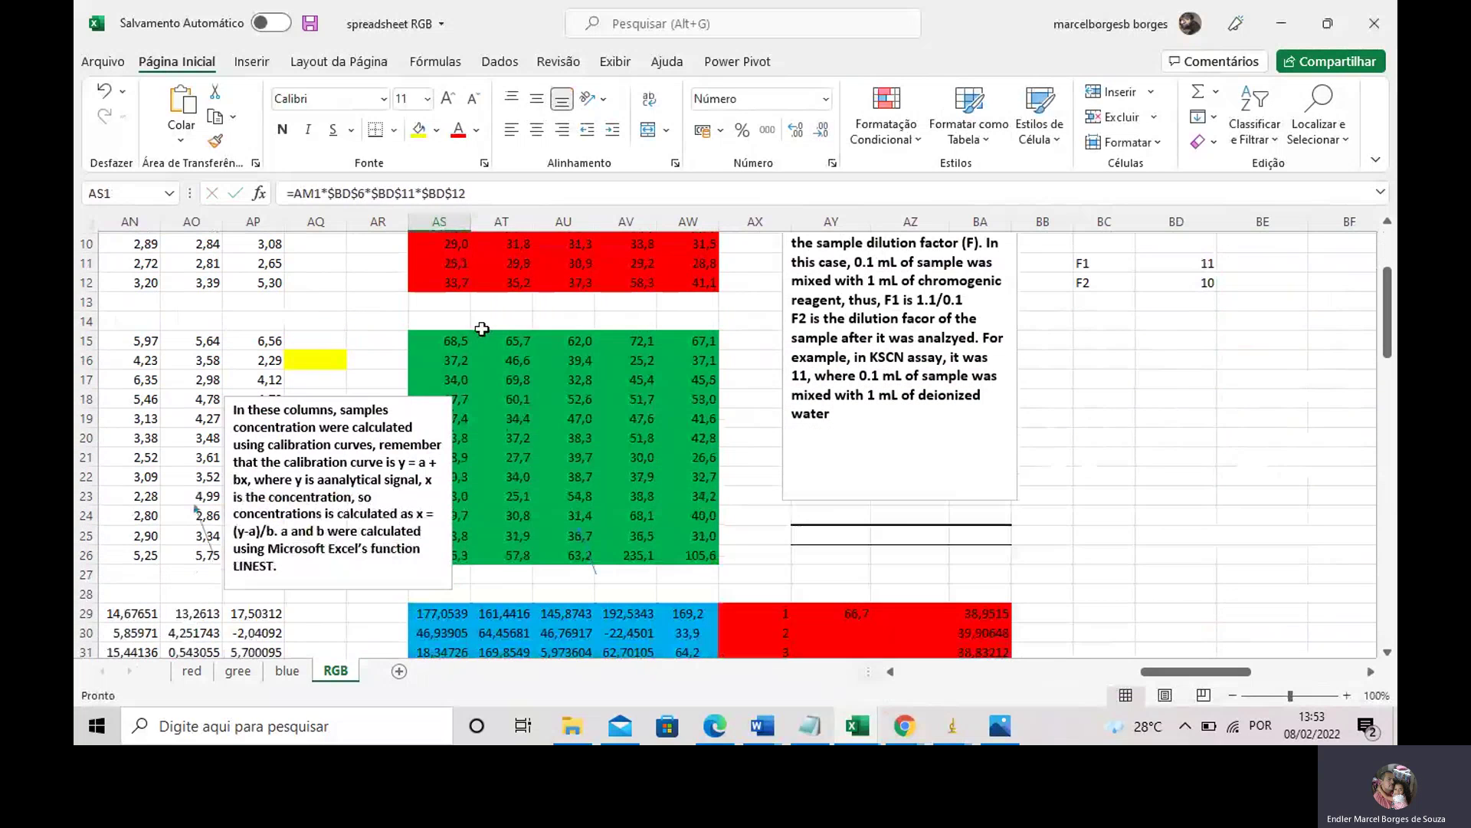
{"action": "scroll", "coordinate": [481, 328], "scroll_direction": "down", "scroll_amount": 4}
{"action": "scroll", "coordinate": [535, 411], "scroll_direction": "up", "scroll_amount": 1}
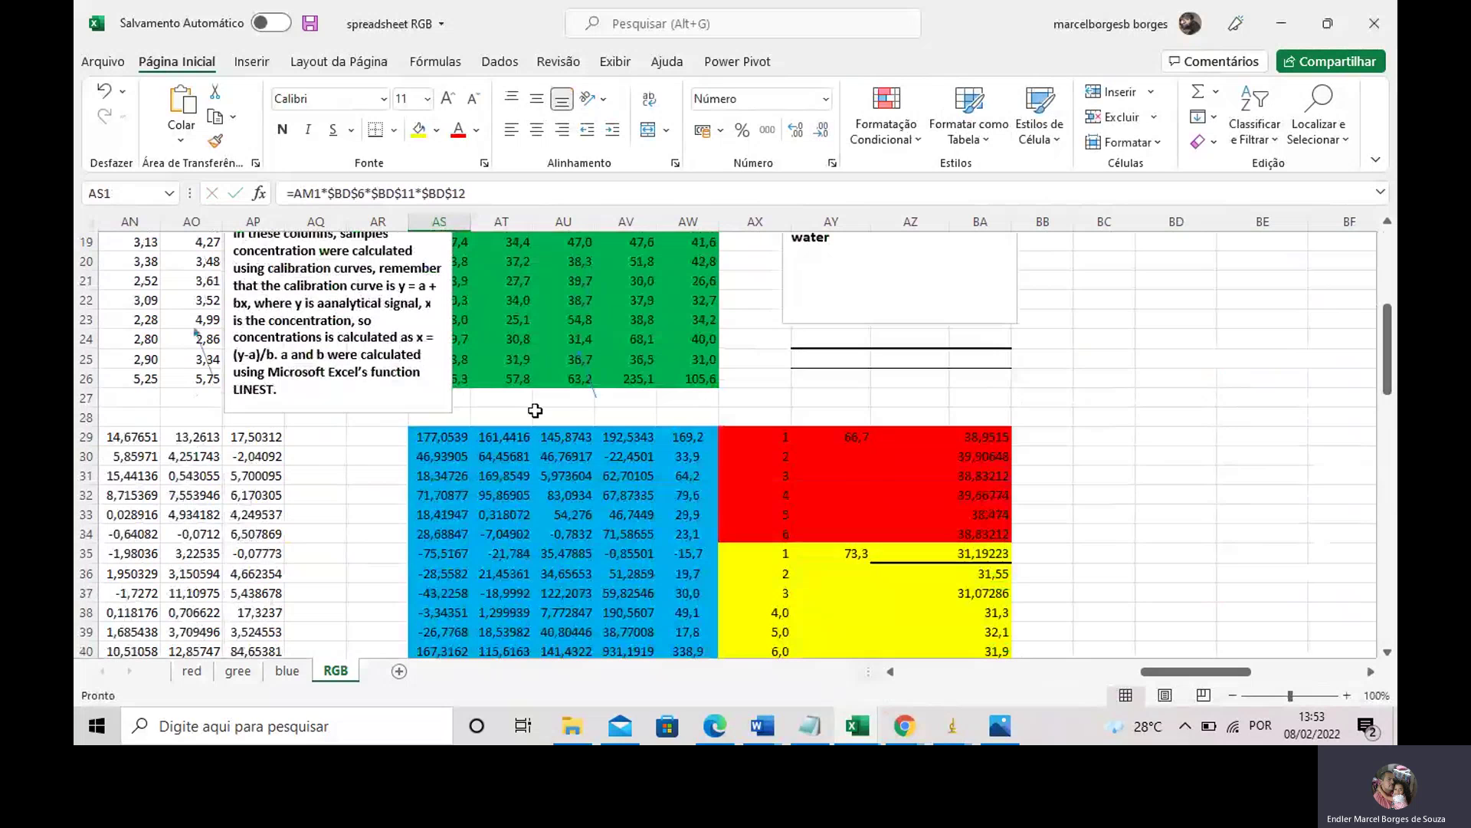
{"action": "scroll", "coordinate": [535, 411], "scroll_direction": "up", "scroll_amount": 3}
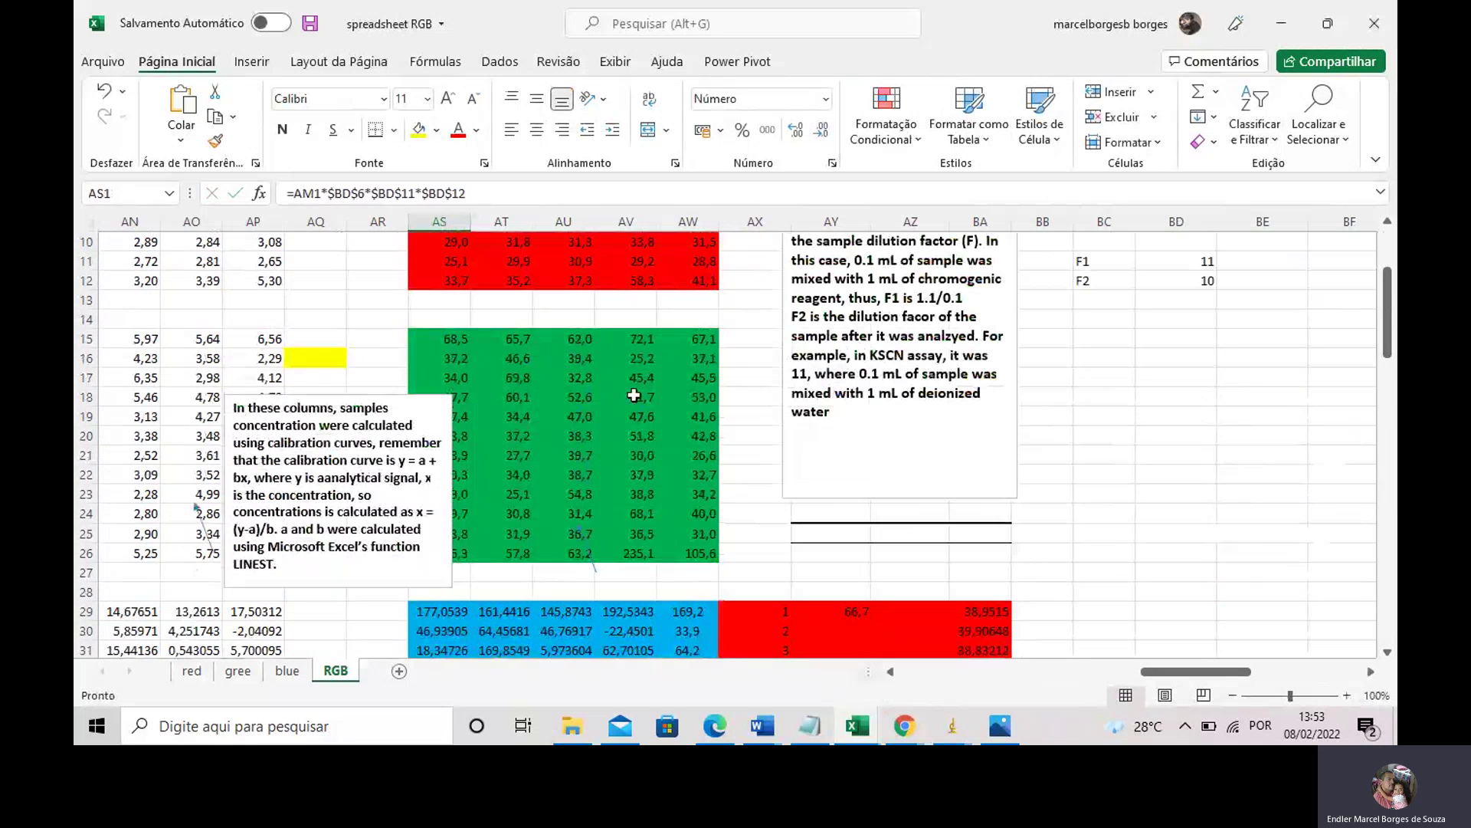
{"action": "scroll", "coordinate": [634, 395], "scroll_direction": "down", "scroll_amount": 3}
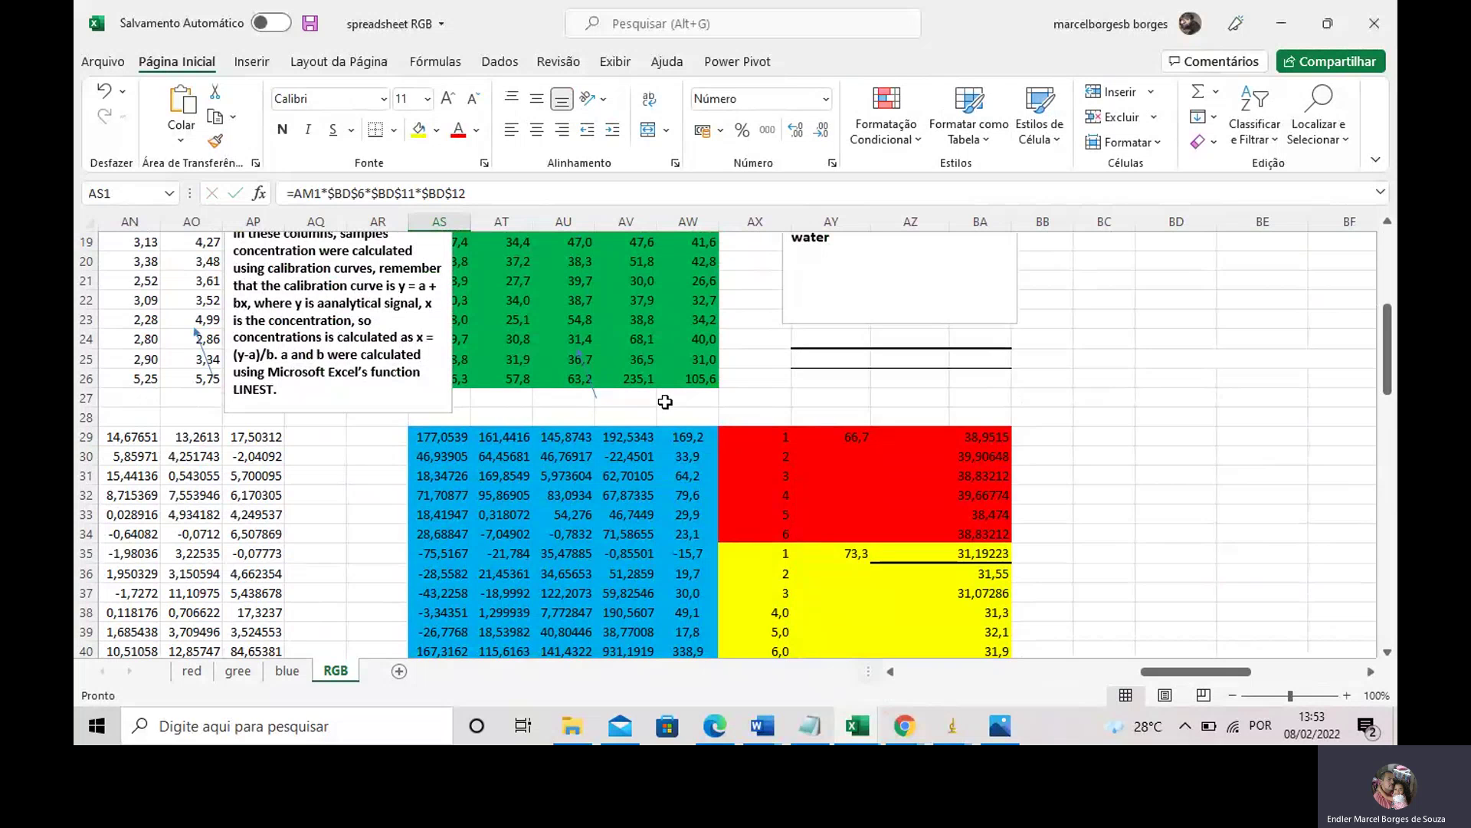
{"action": "scroll", "coordinate": [665, 401], "scroll_direction": "up", "scroll_amount": 1}
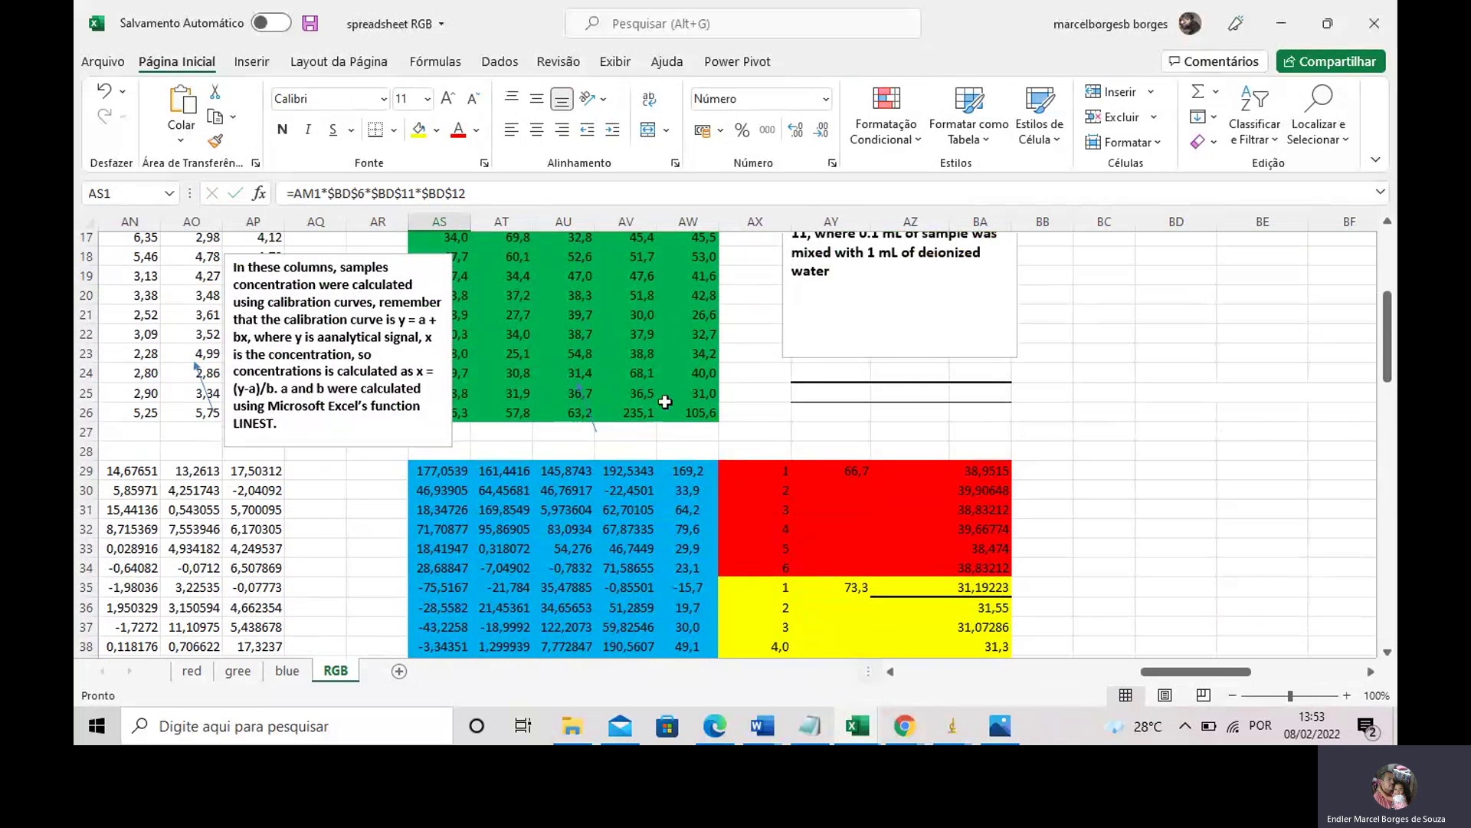
{"action": "scroll", "coordinate": [664, 401], "scroll_direction": "up", "scroll_amount": 3}
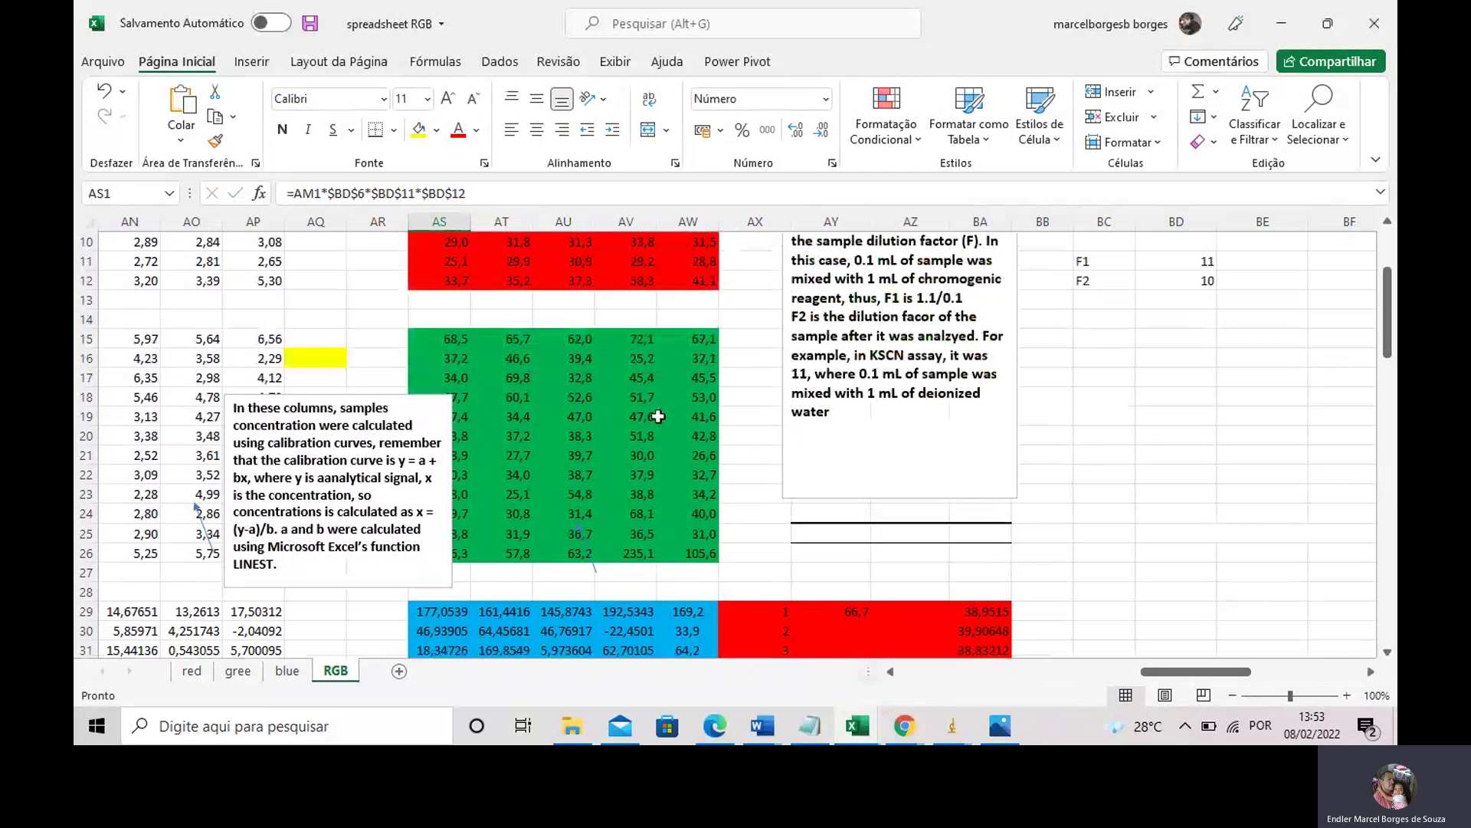
{"action": "scroll", "coordinate": [659, 416], "scroll_direction": "down", "scroll_amount": 3}
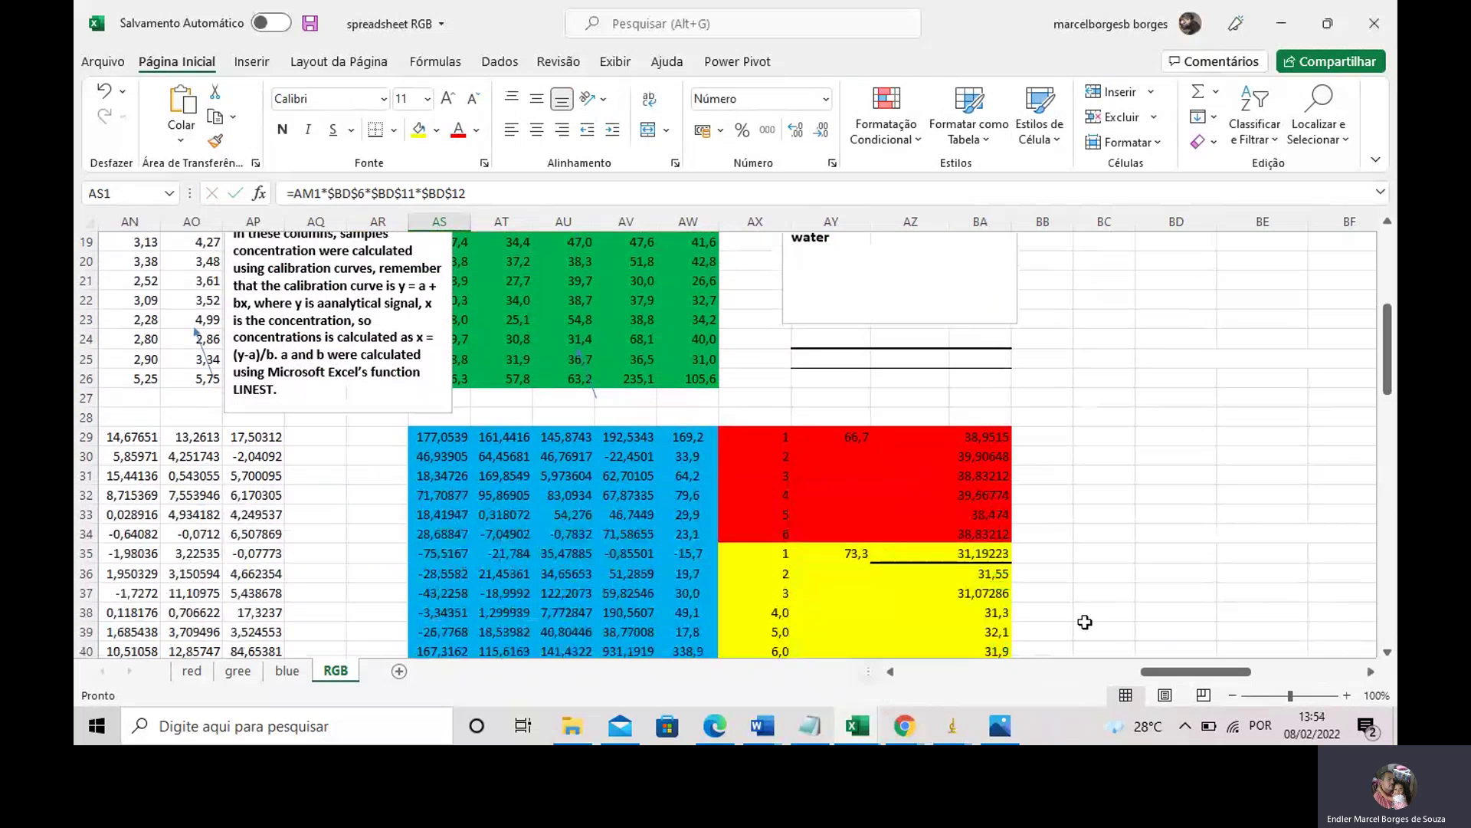
- Return to the first columns and examine the Fe concentration calibration chart with its R, G and B series below the data
{"action": "left_click_drag", "start_coordinate": [1170, 669], "coordinate": [1001, 680]}
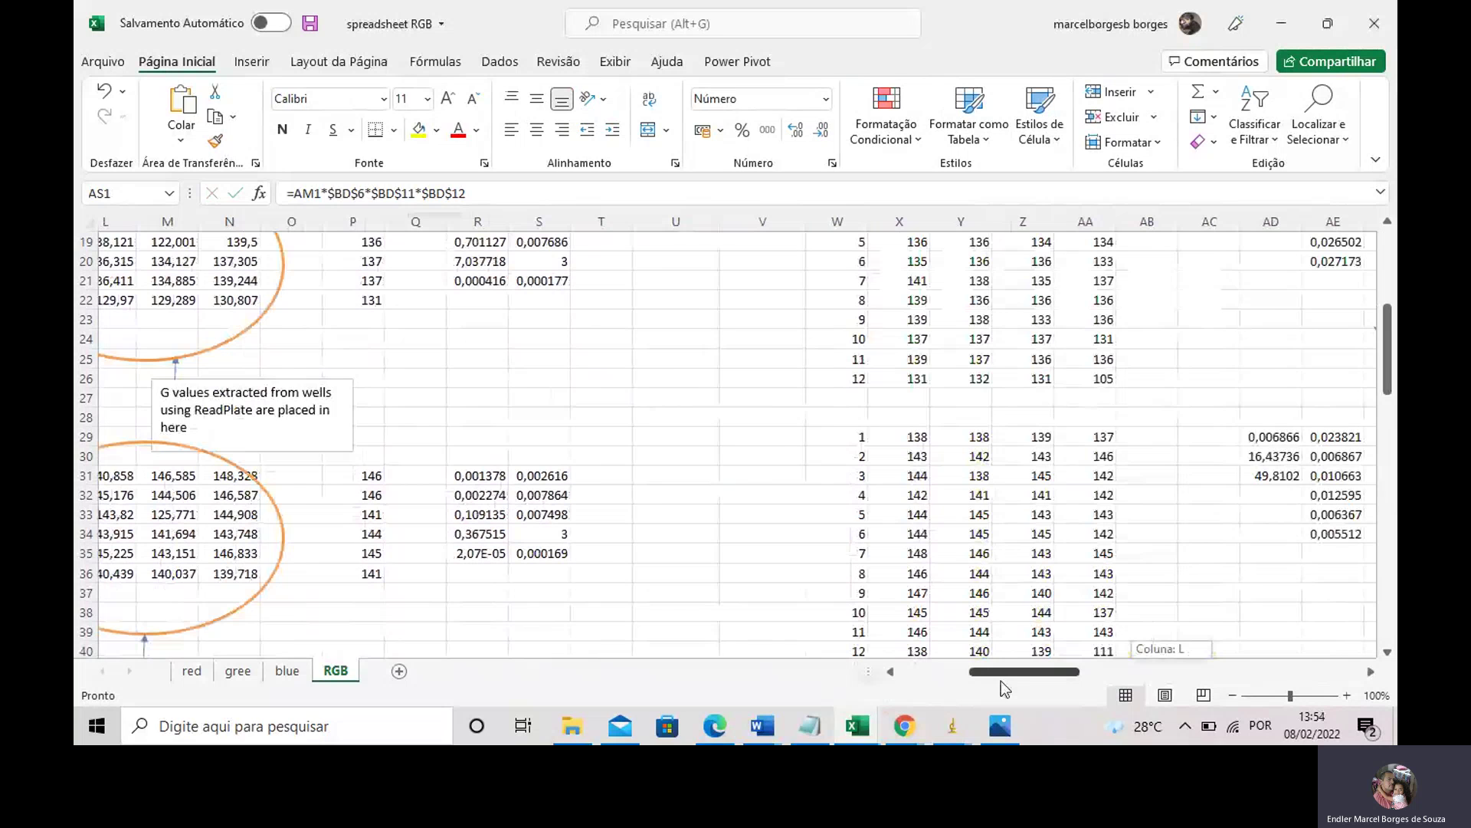
{"action": "left_click_drag", "start_coordinate": [1000, 680], "coordinate": [931, 671]}
{"action": "scroll", "coordinate": [948, 392], "scroll_direction": "down", "scroll_amount": 7}
{"action": "scroll", "coordinate": [948, 392], "scroll_direction": "down", "scroll_amount": 7}
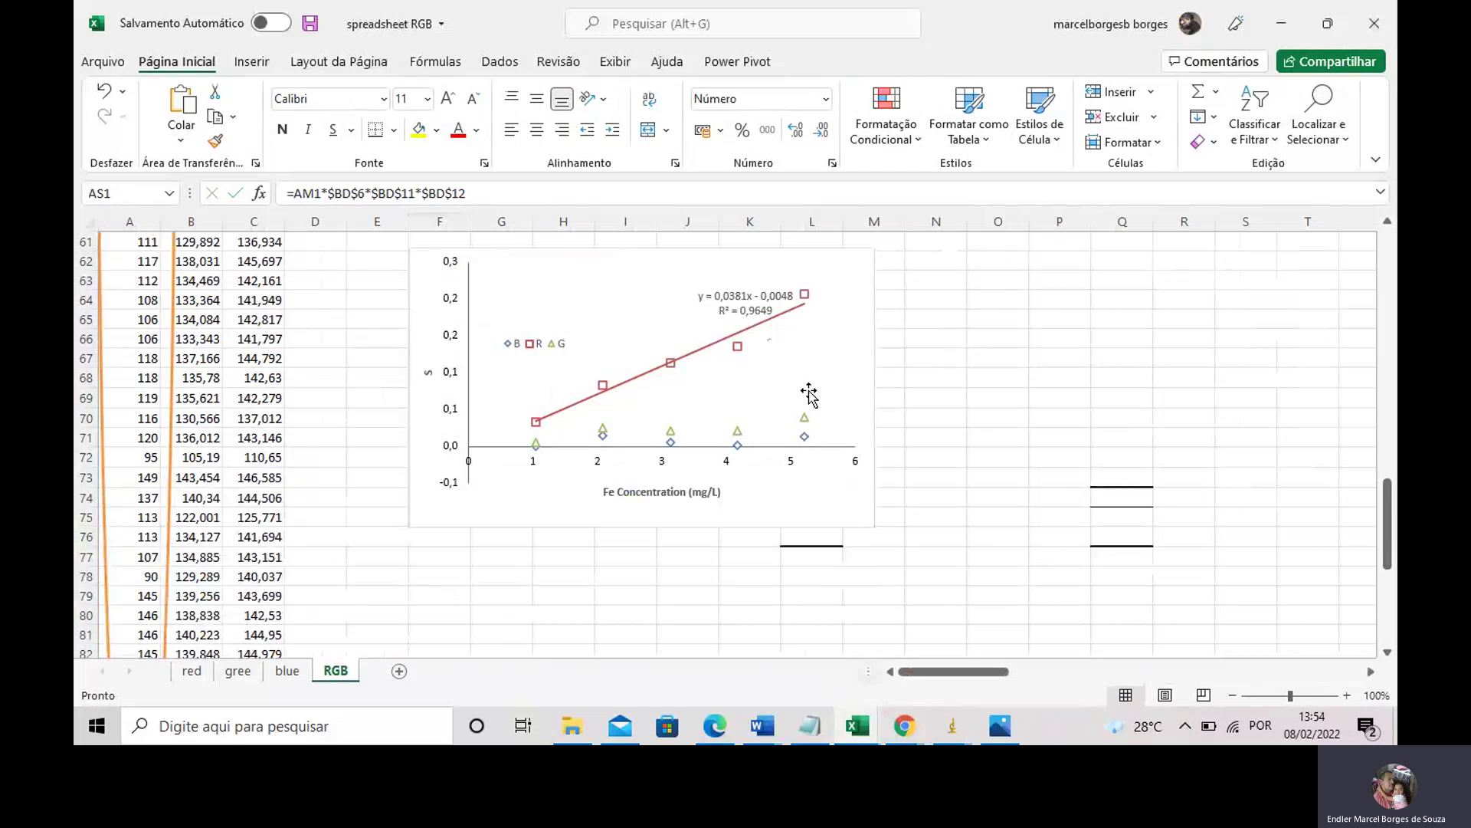
{"action": "scroll", "coordinate": [805, 406], "scroll_direction": "up", "scroll_amount": 2}
{"action": "scroll", "coordinate": [806, 395], "scroll_direction": "down", "scroll_amount": 2}
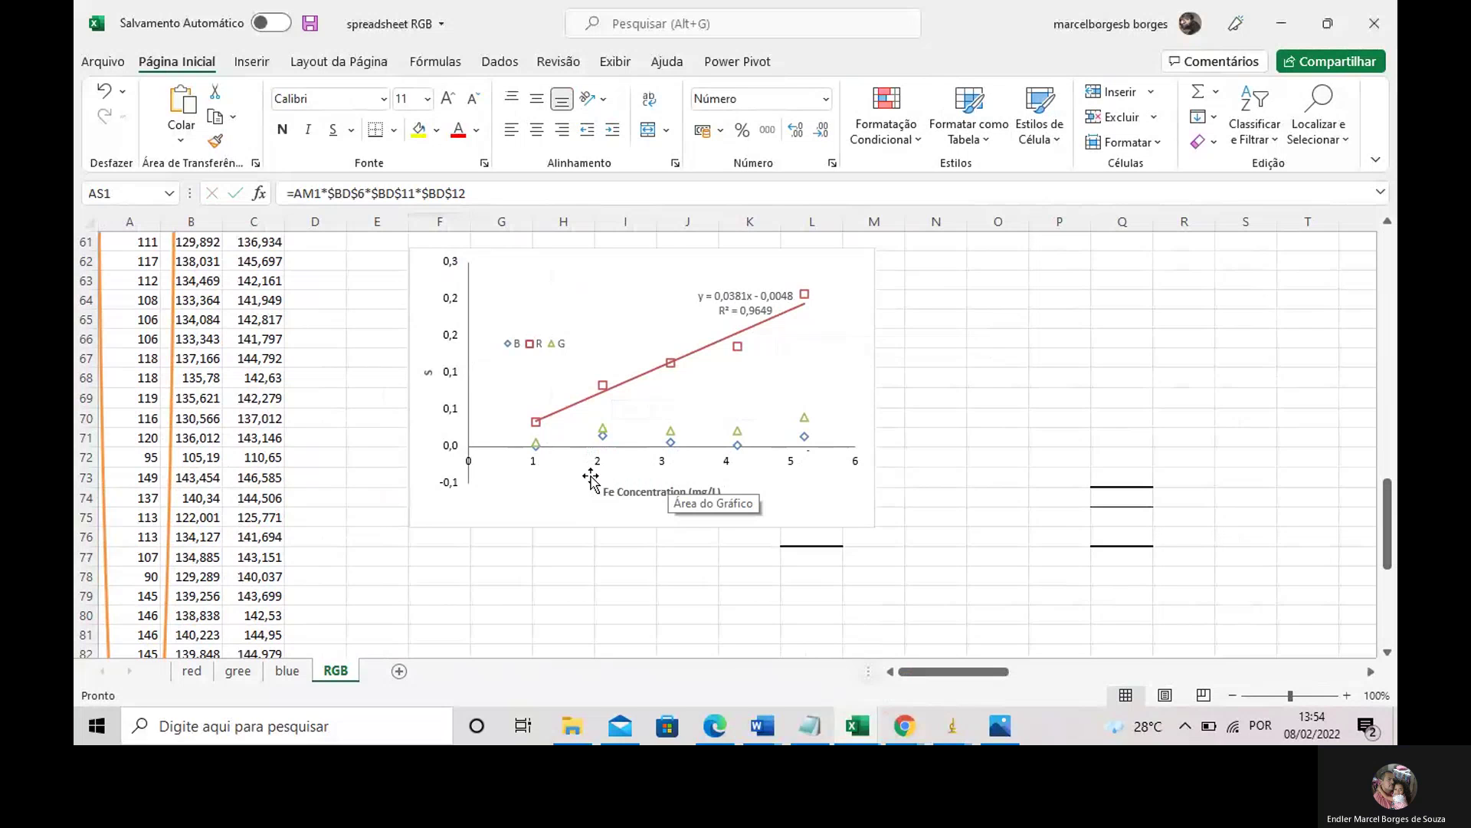
{"action": "scroll", "coordinate": [591, 479], "scroll_direction": "up", "scroll_amount": 1}
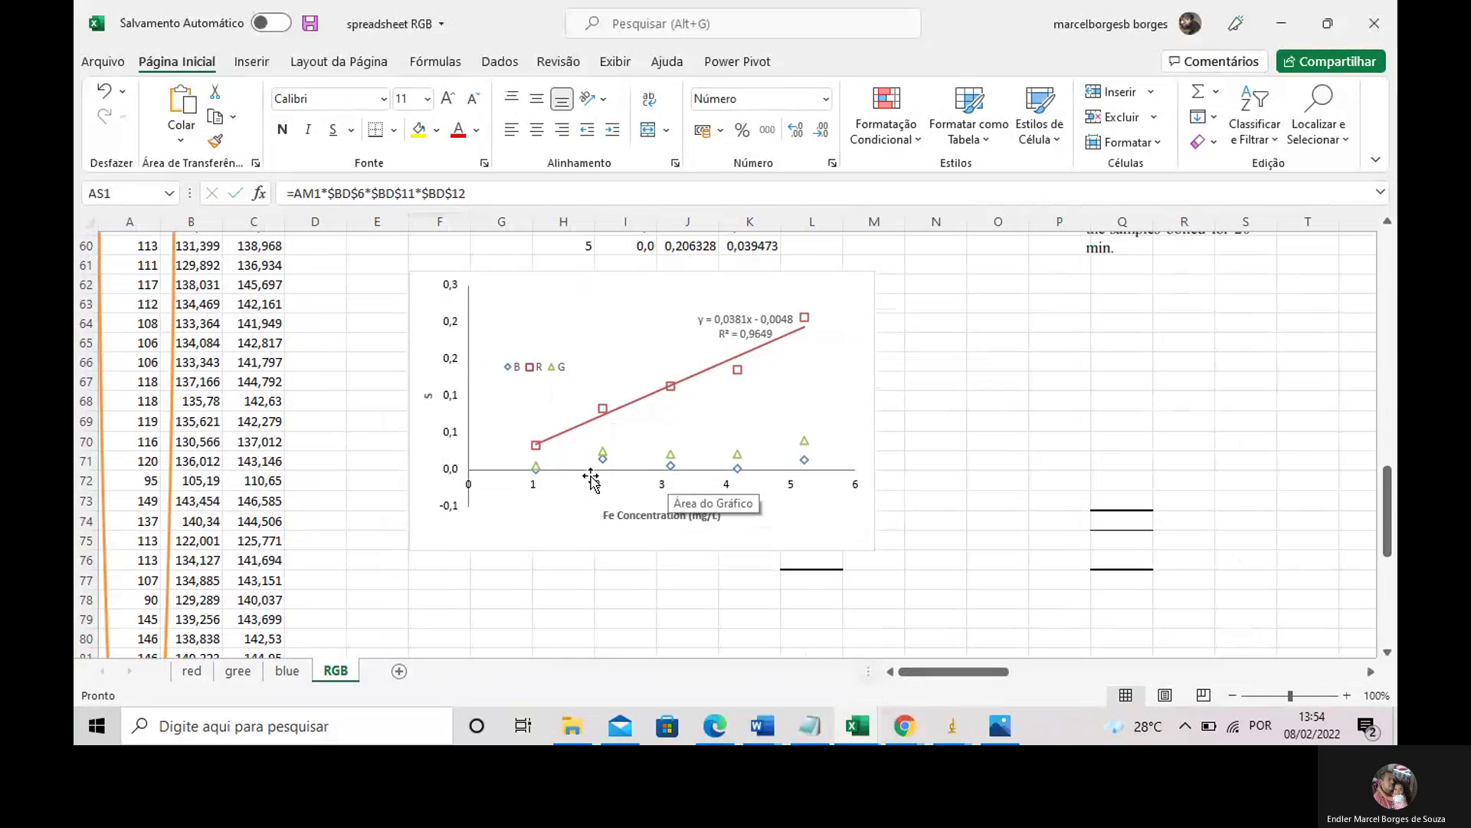
- Review the R, G and B signal tables in columns H to K together with the Fe concentration calibration chart below them
{"action": "scroll", "coordinate": [591, 479], "scroll_direction": "up", "scroll_amount": 2}
{"action": "scroll", "coordinate": [590, 479], "scroll_direction": "down", "scroll_amount": 2}
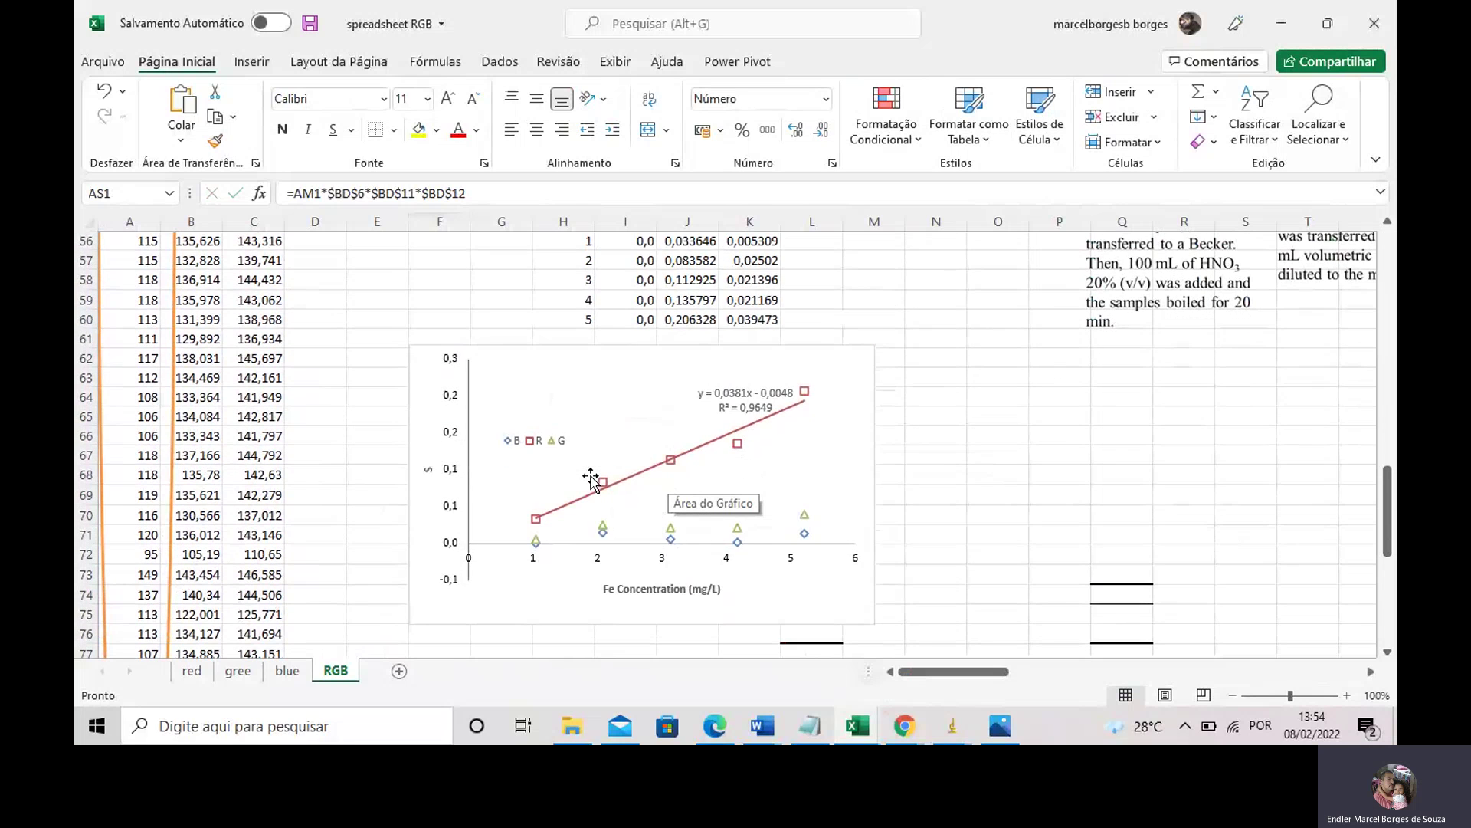
{"action": "scroll", "coordinate": [591, 479], "scroll_direction": "up", "scroll_amount": 3}
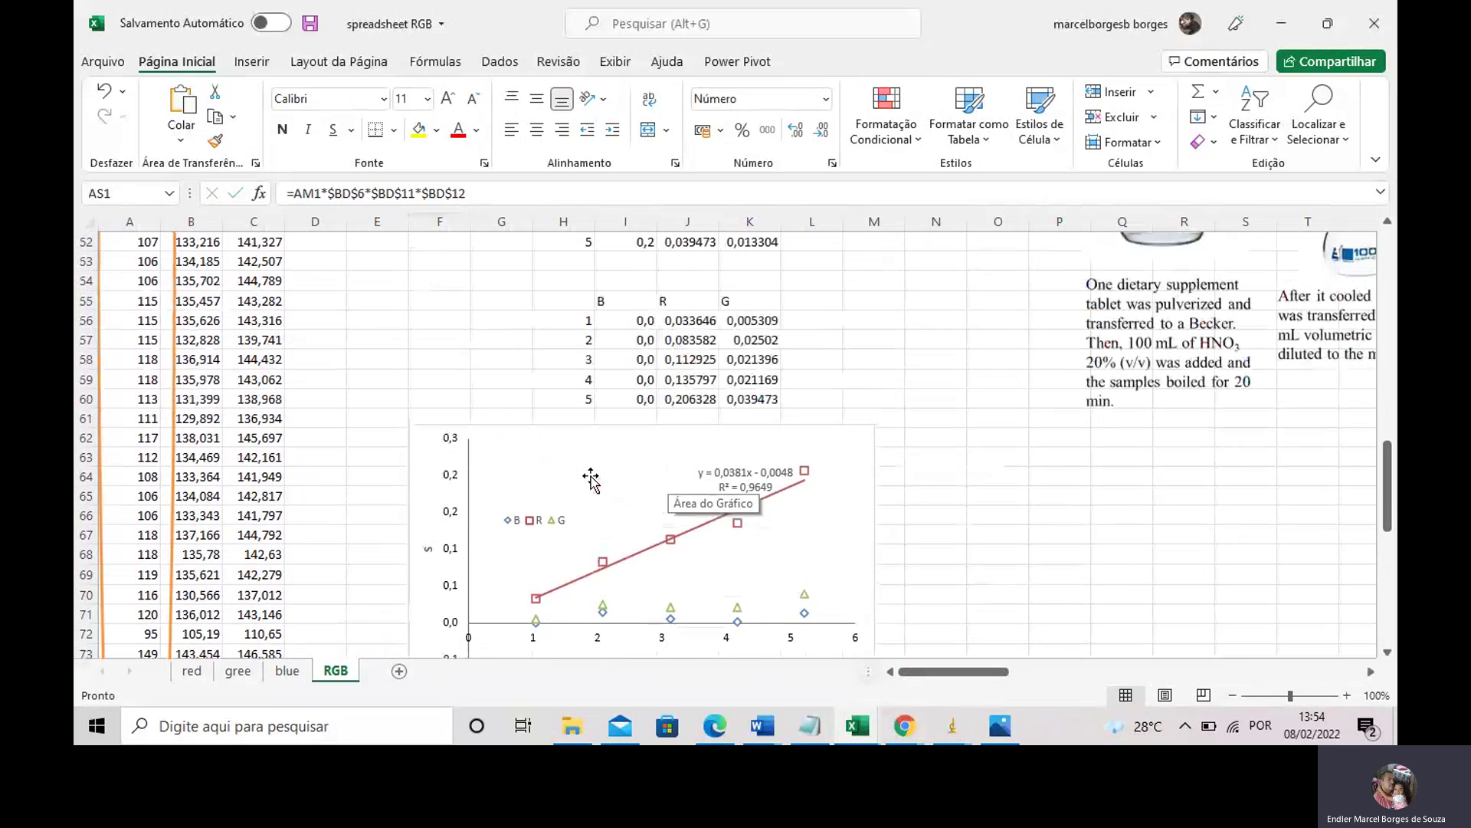
{"action": "scroll", "coordinate": [591, 479], "scroll_direction": "up", "scroll_amount": 5}
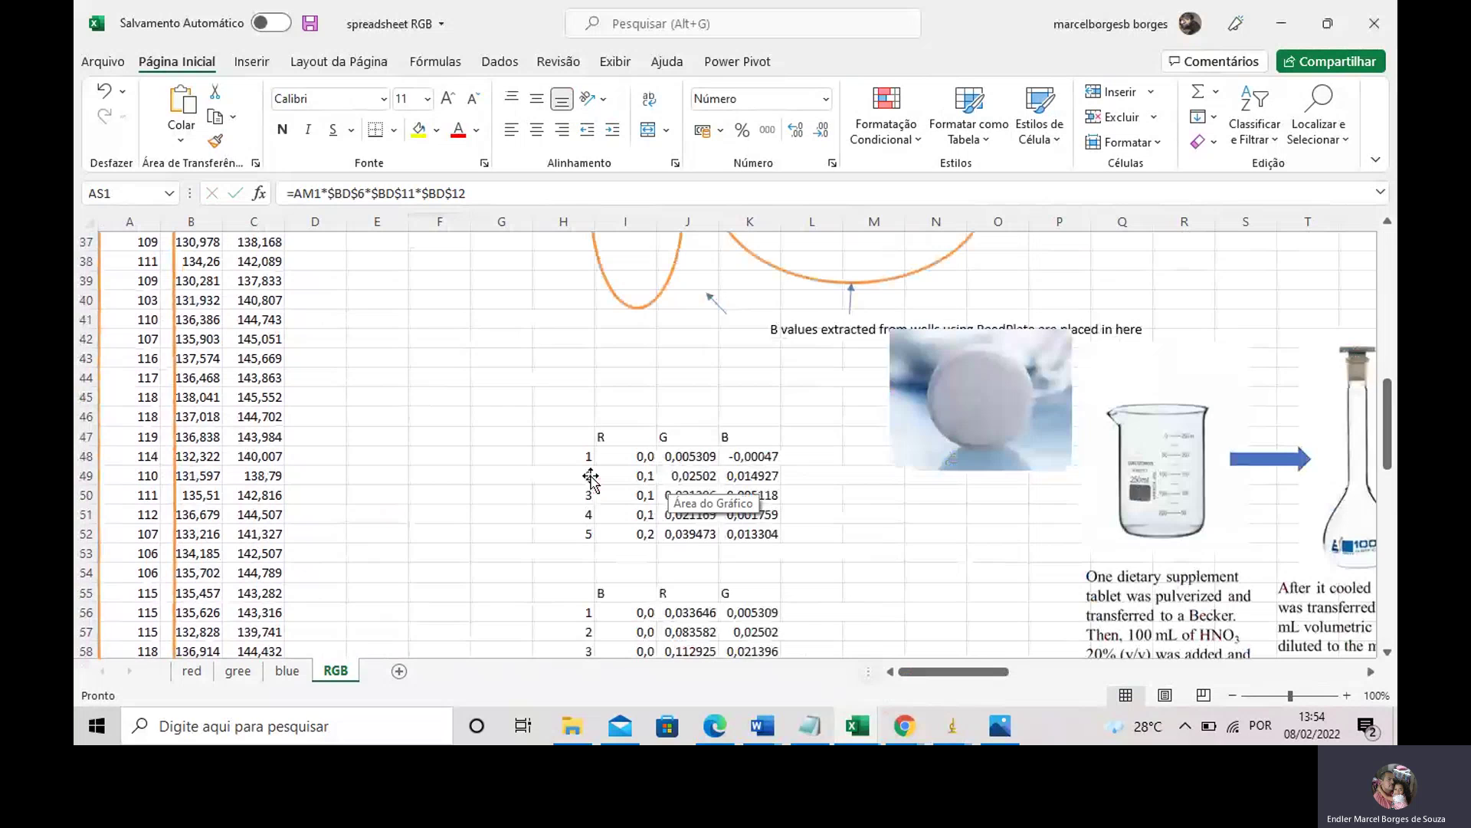
{"action": "scroll", "coordinate": [591, 479], "scroll_direction": "up", "scroll_amount": 8}
{"action": "scroll", "coordinate": [591, 479], "scroll_direction": "down", "scroll_amount": 7}
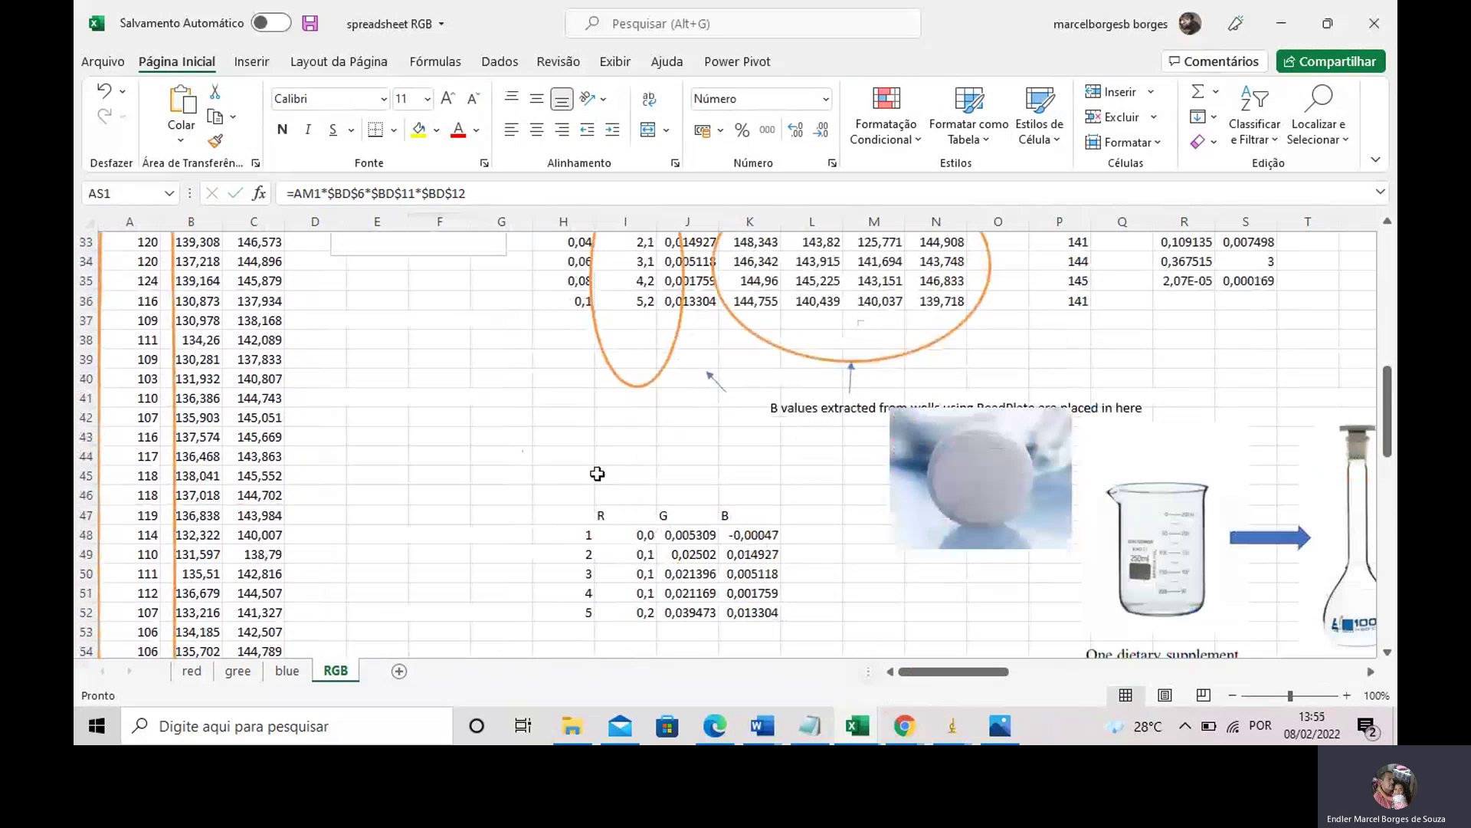
{"action": "scroll", "coordinate": [597, 473], "scroll_direction": "down", "scroll_amount": 7}
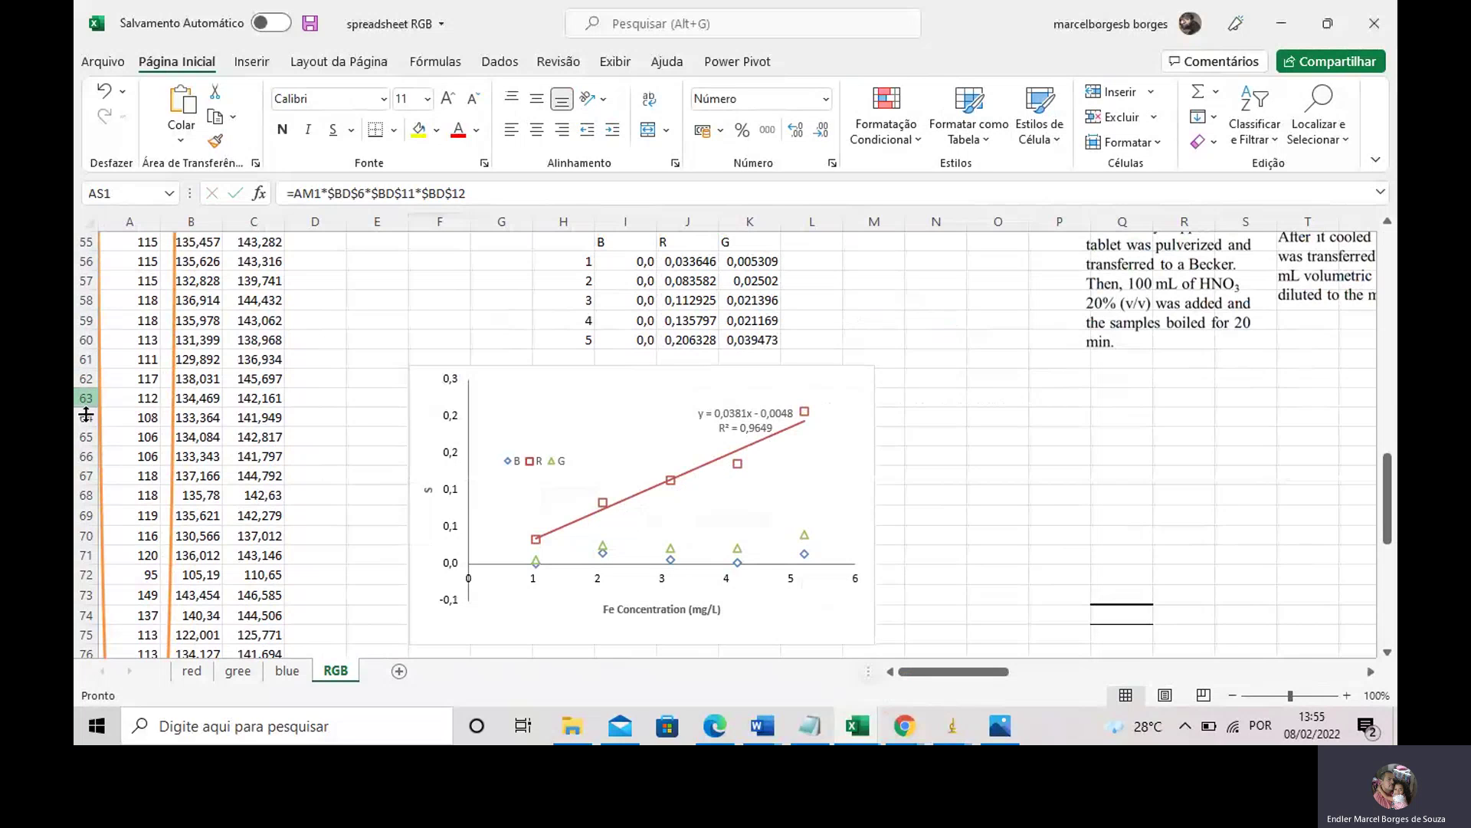
- Inspect the individual red, green and blue intensity values in columns A to C, rows 56 and 58
{"action": "left_click", "coordinate": [227, 358]}
{"action": "left_click", "coordinate": [244, 304]}
{"action": "left_click", "coordinate": [200, 304]}
{"action": "left_click", "coordinate": [148, 299]}
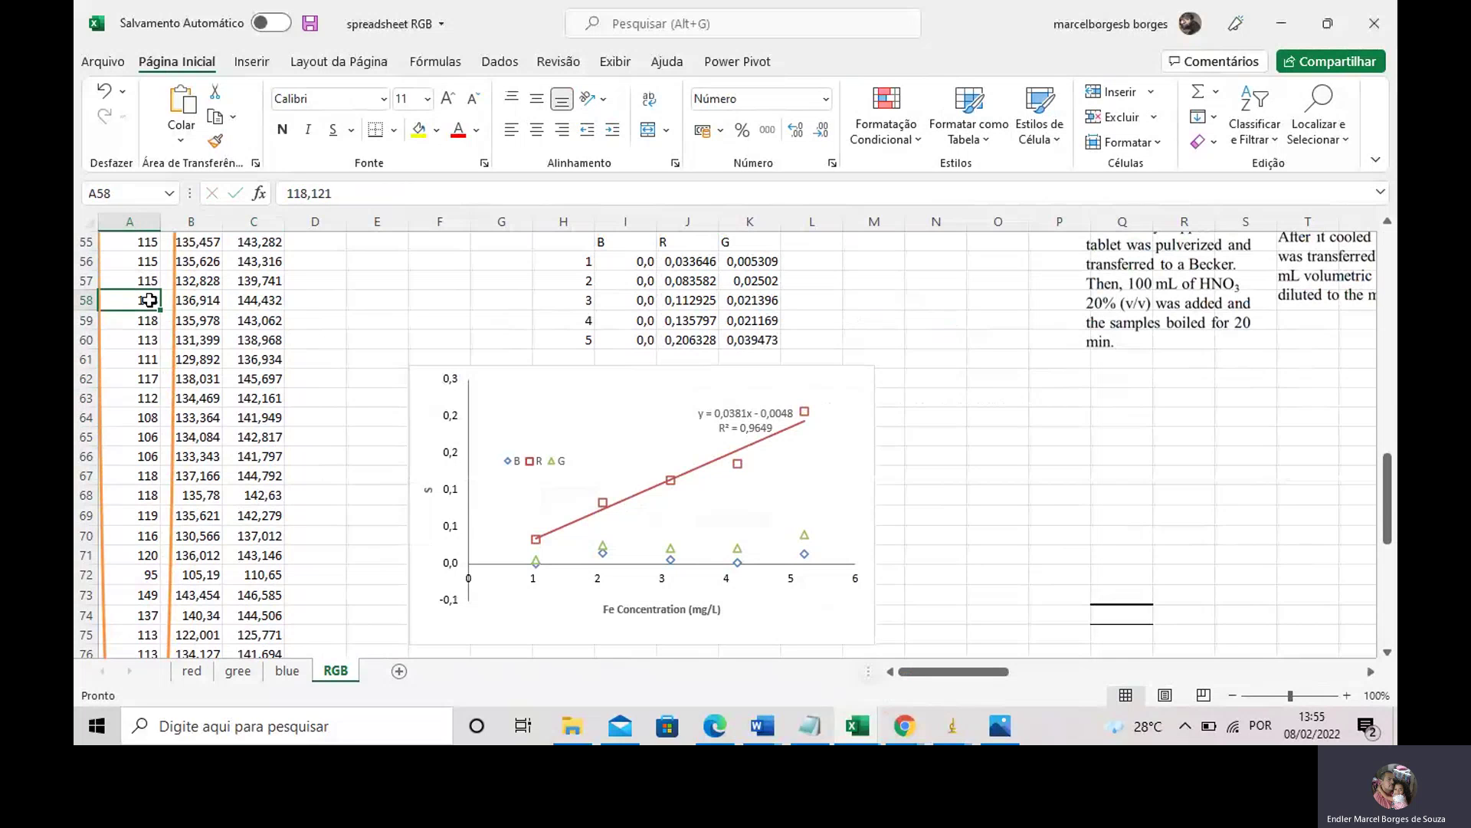
{"action": "left_click", "coordinate": [140, 261]}
{"action": "left_click", "coordinate": [196, 260]}
{"action": "left_click", "coordinate": [252, 261]}
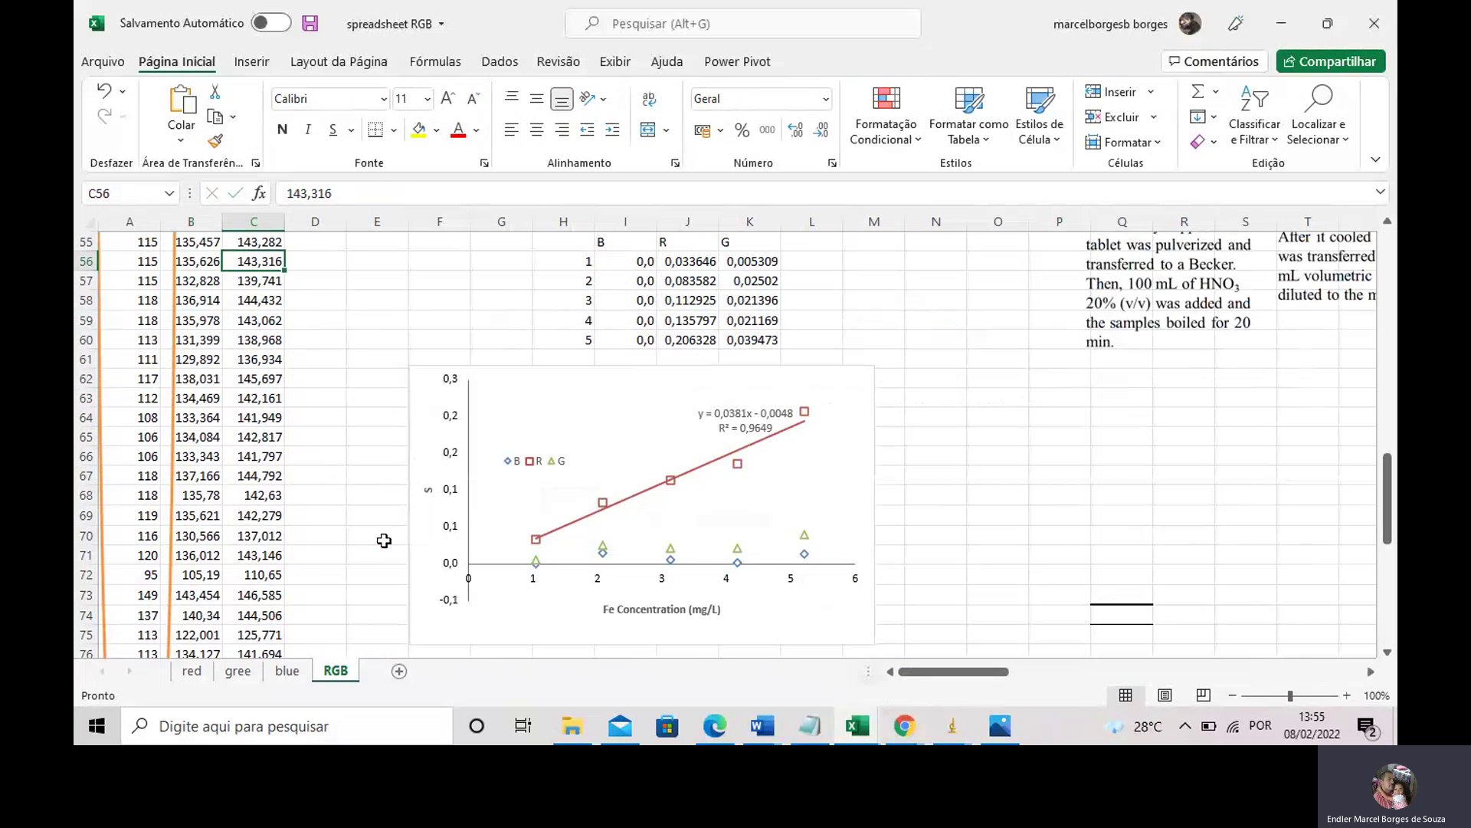
- Copy the intensity values in column C of the red sheet into column A of the RGB sheet
{"action": "left_click", "coordinate": [190, 674]}
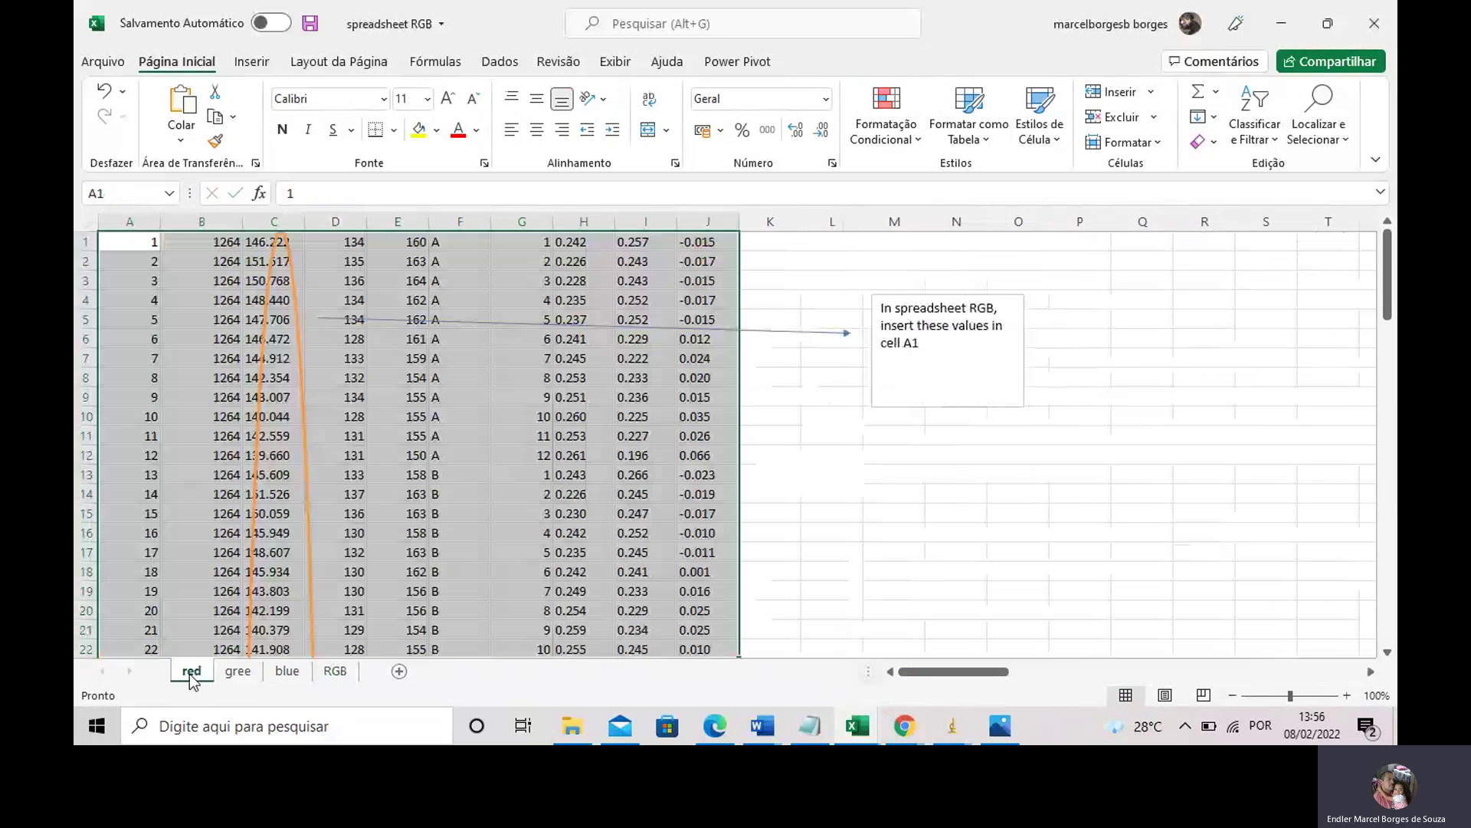
{"action": "left_click", "coordinate": [288, 219]}
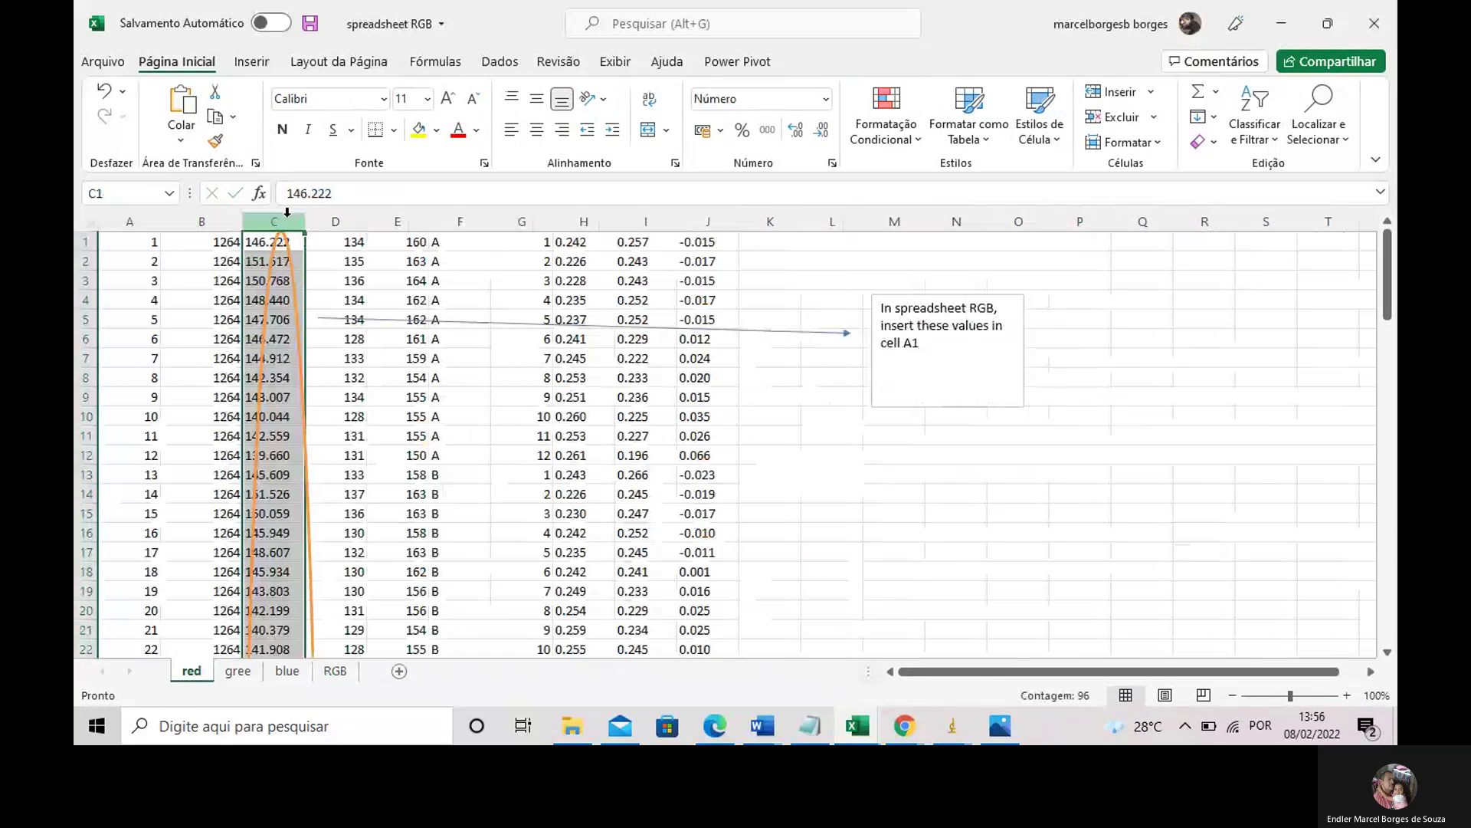
{"action": "key", "text": "ctrl+c"}
{"action": "key", "text": "ctrl+Page_Down"}
{"action": "key", "text": "ctrl+Page_Down"}
{"action": "key", "text": "ctrl+Page_Down"}
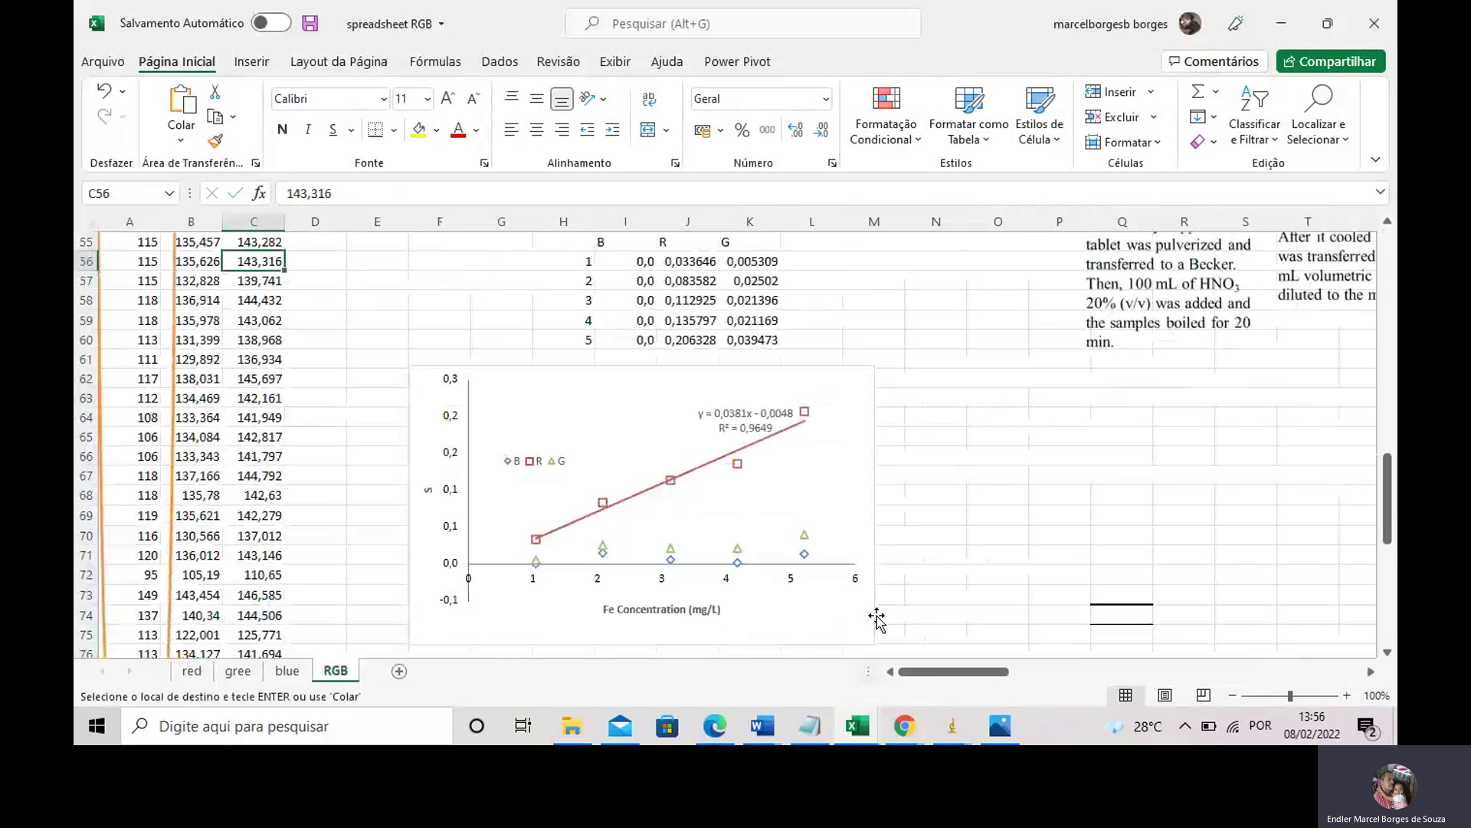
{"action": "scroll", "coordinate": [243, 216], "scroll_direction": "up", "scroll_amount": 18}
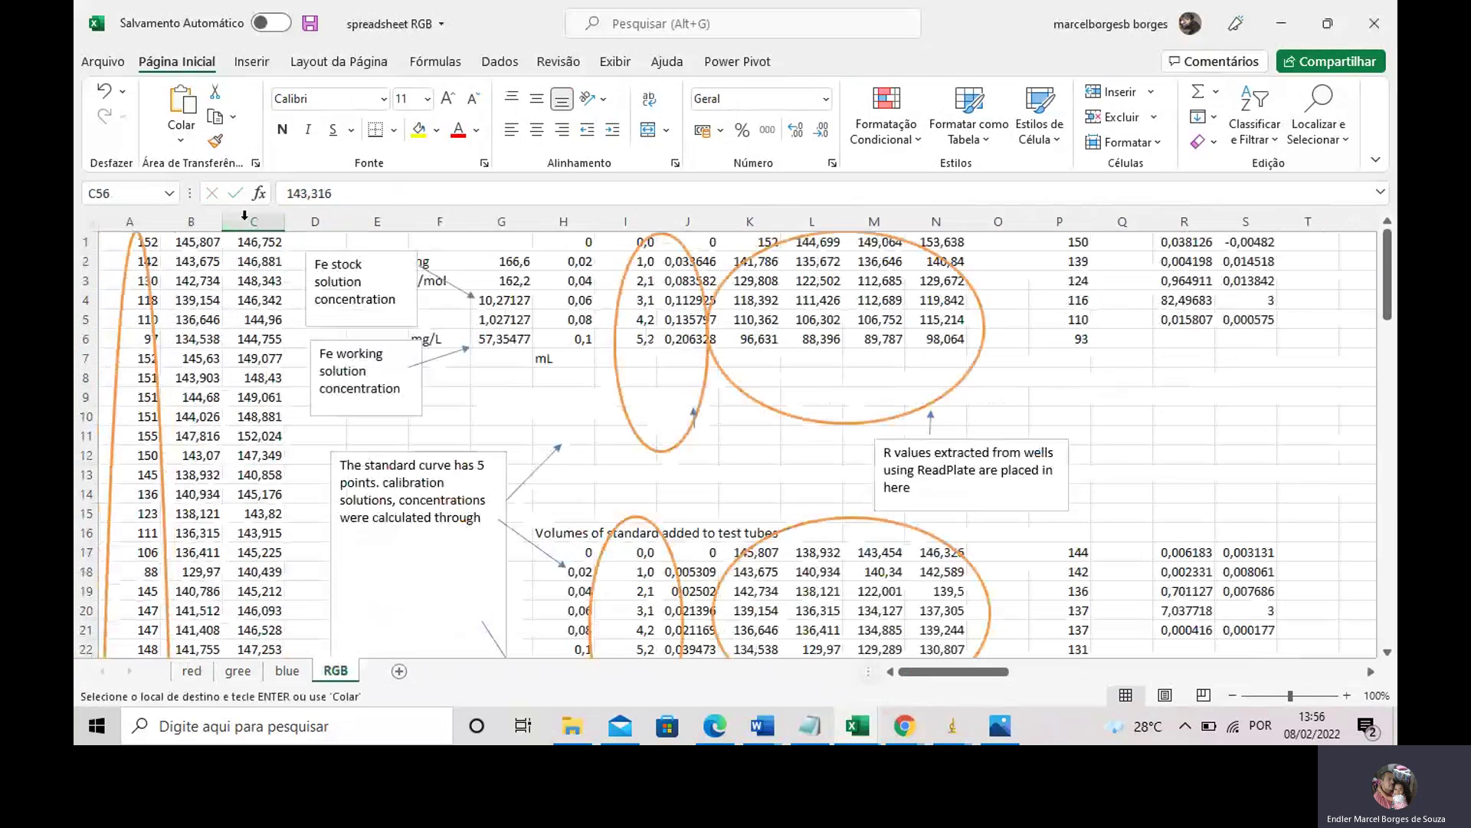
{"action": "left_click", "coordinate": [130, 221]}
{"action": "key", "text": "ctrl+v"}
- Copy the intensity values in column C of the gree sheet into column B of the RGB sheet
{"action": "left_click", "coordinate": [238, 672]}
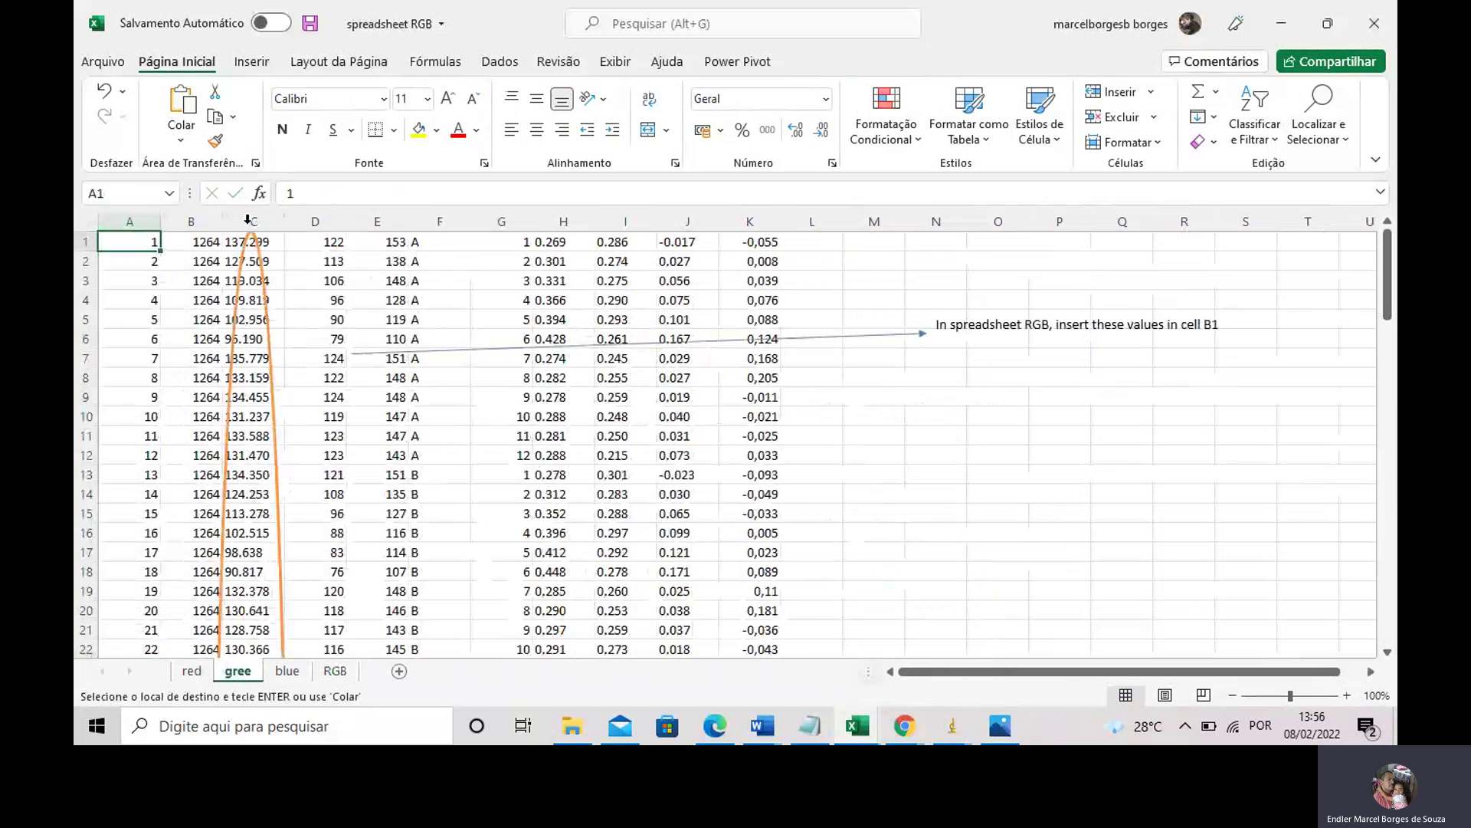
{"action": "left_click", "coordinate": [336, 671]}
{"action": "key", "text": "Right"}
{"action": "key", "text": "ctrl+v"}
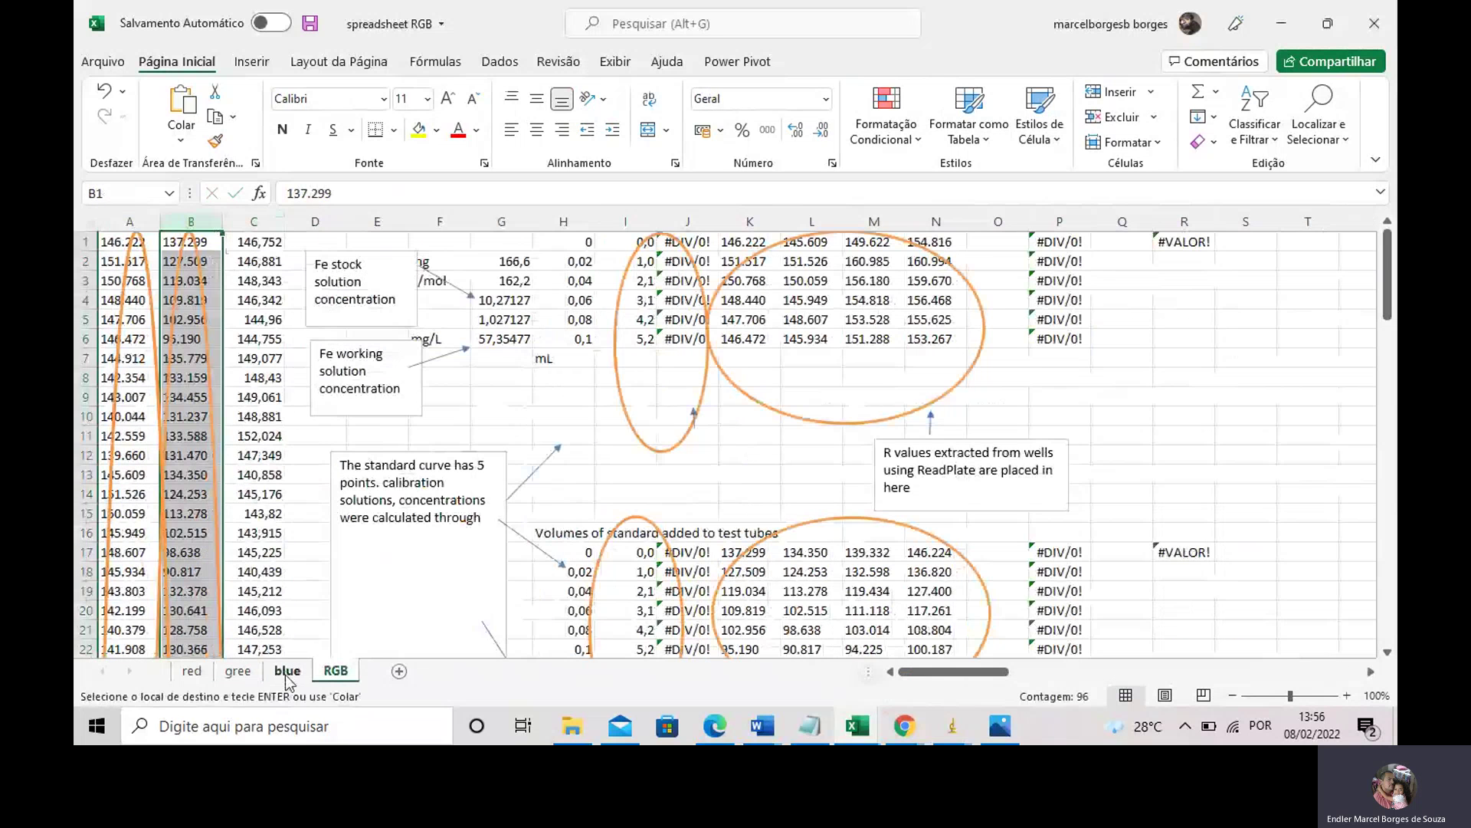
- Copy the intensity values in column C of the blue sheet into column C of the RGB sheet
{"action": "left_click", "coordinate": [288, 672]}
{"action": "key", "text": "ctrl+c"}
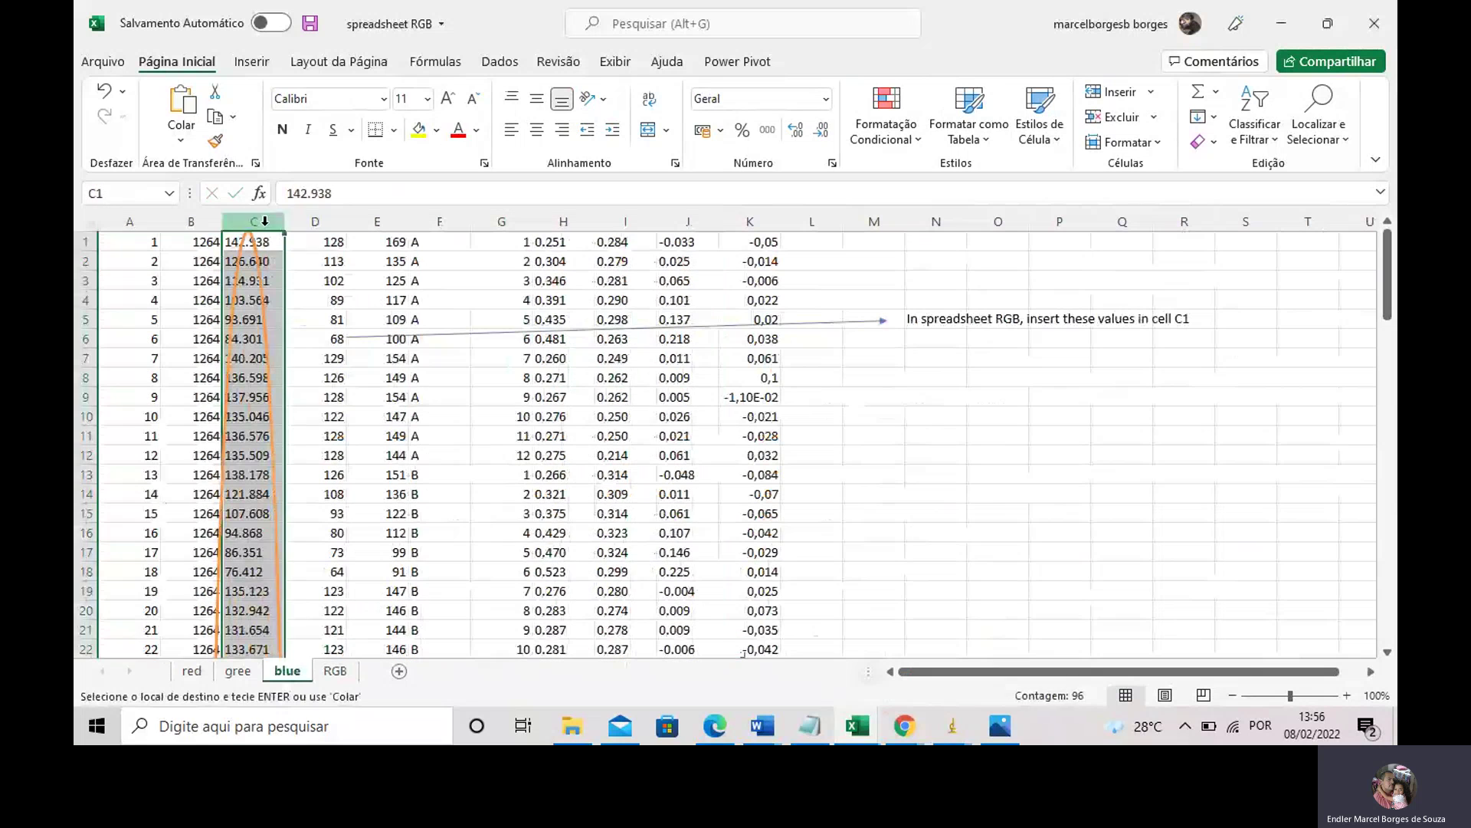
{"action": "left_click", "coordinate": [336, 671]}
{"action": "key", "text": "Right"}
{"action": "key", "text": "ctrl+v"}
- Replace every period with a comma in columns A to C of the RGB sheet
{"action": "left_click_drag", "start_coordinate": [121, 226], "coordinate": [253, 222]}
{"action": "left_click", "coordinate": [1295, 132]}
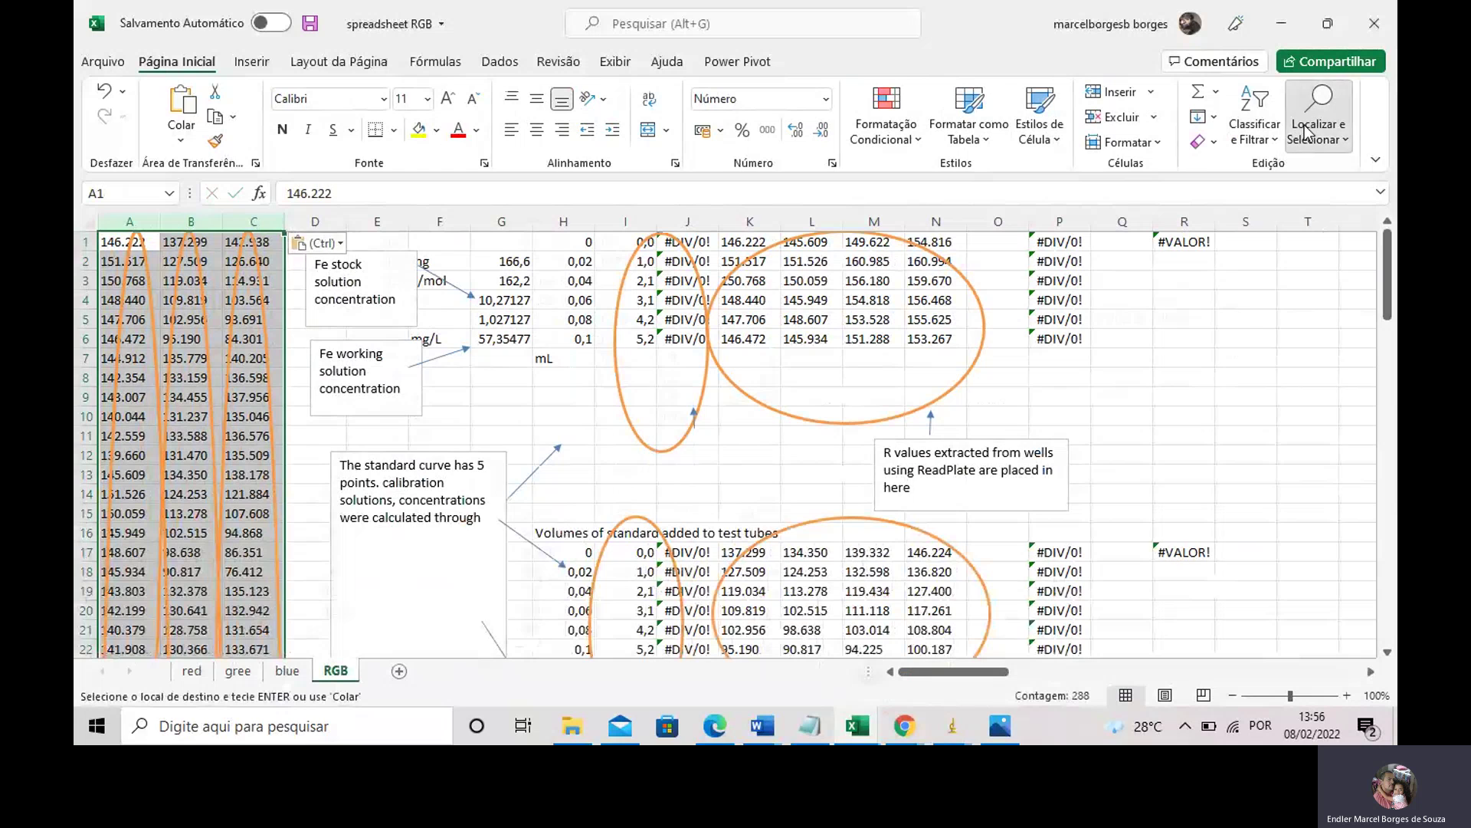
{"action": "key", "text": "Escape"}
{"action": "key", "text": "ctrl+h"}
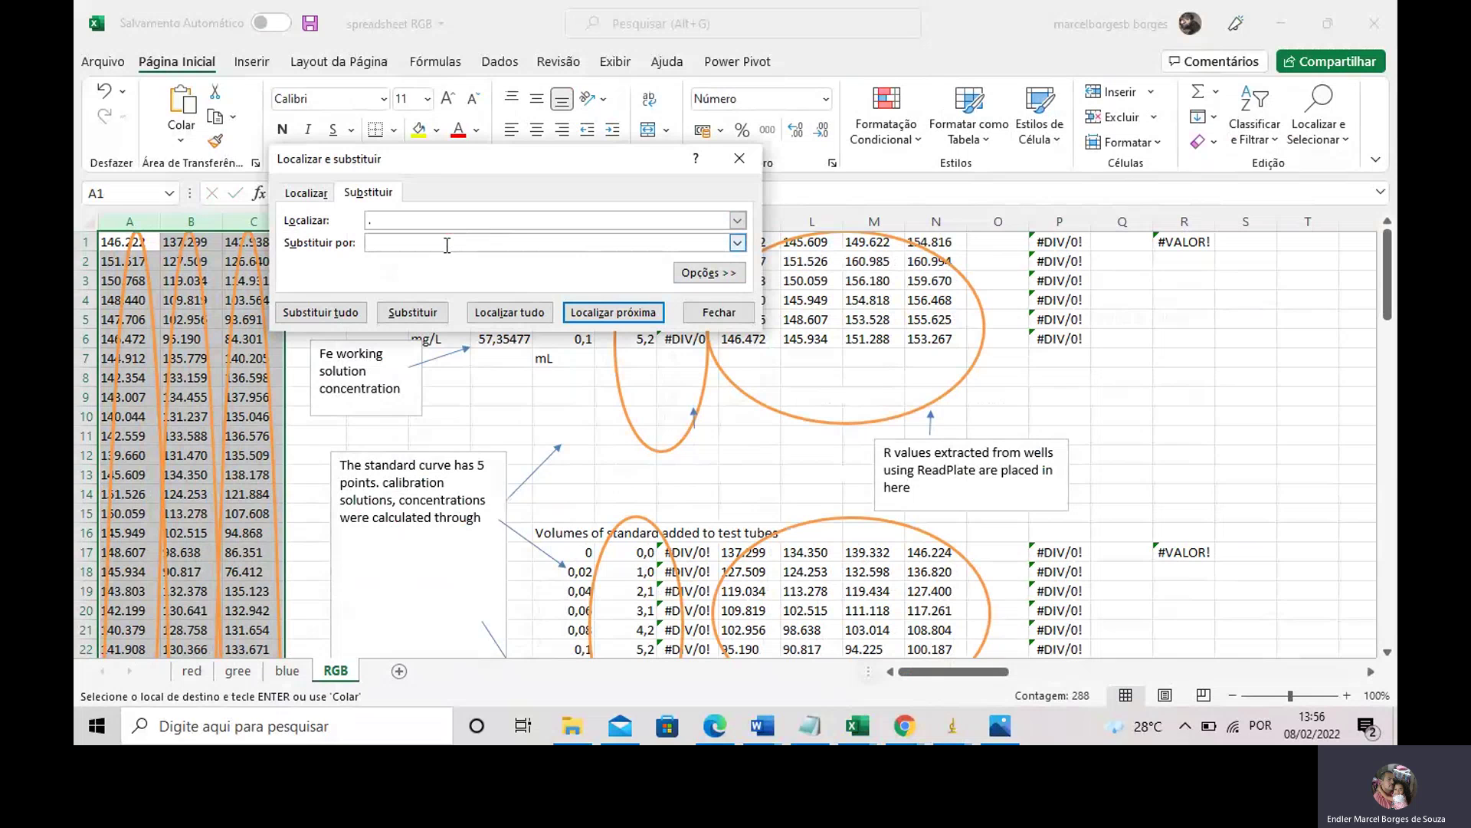
{"action": "left_click", "coordinate": [341, 314]}
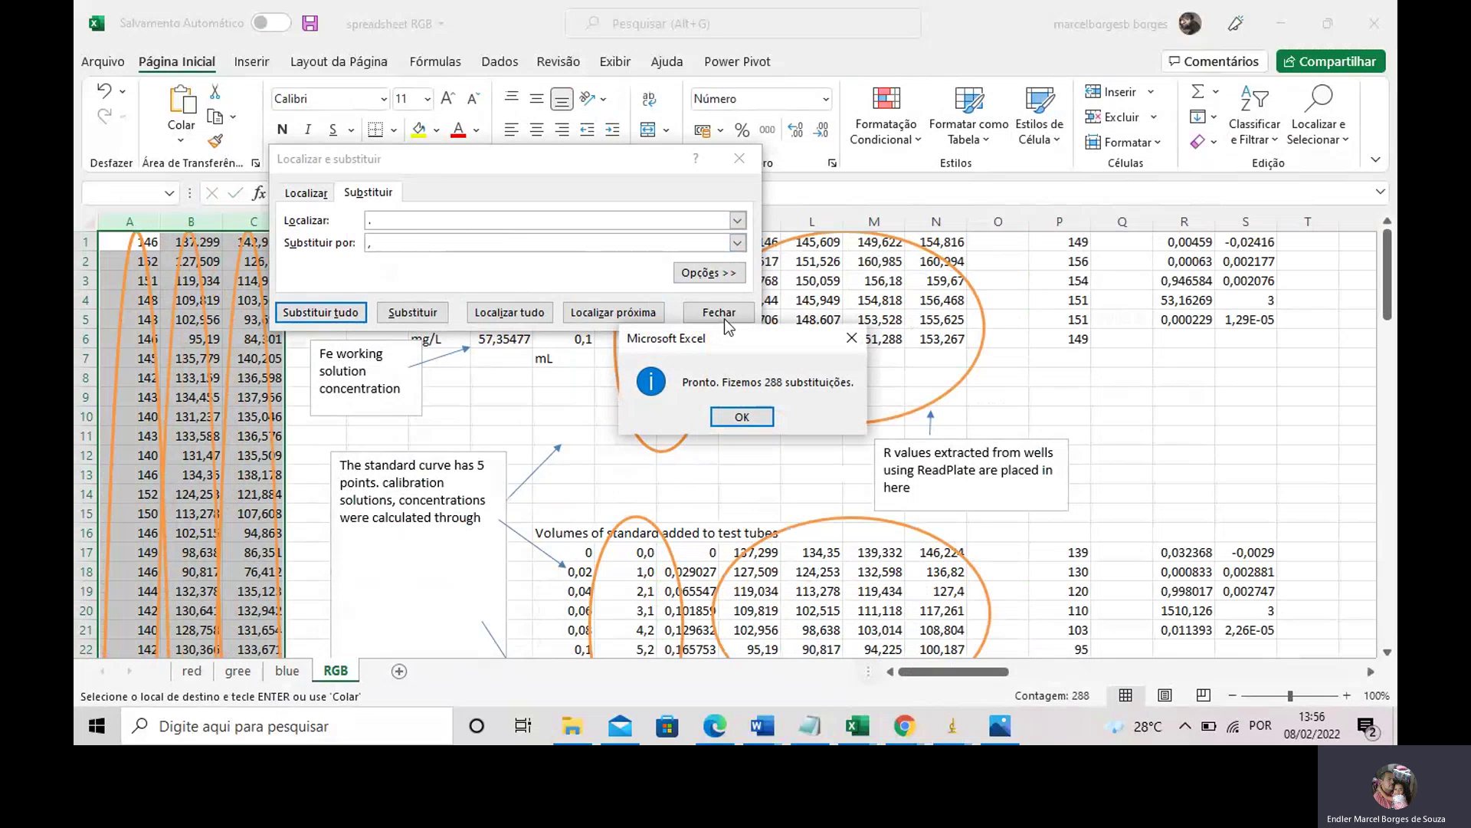
{"action": "left_click", "coordinate": [747, 414]}
{"action": "left_click", "coordinate": [717, 313]}
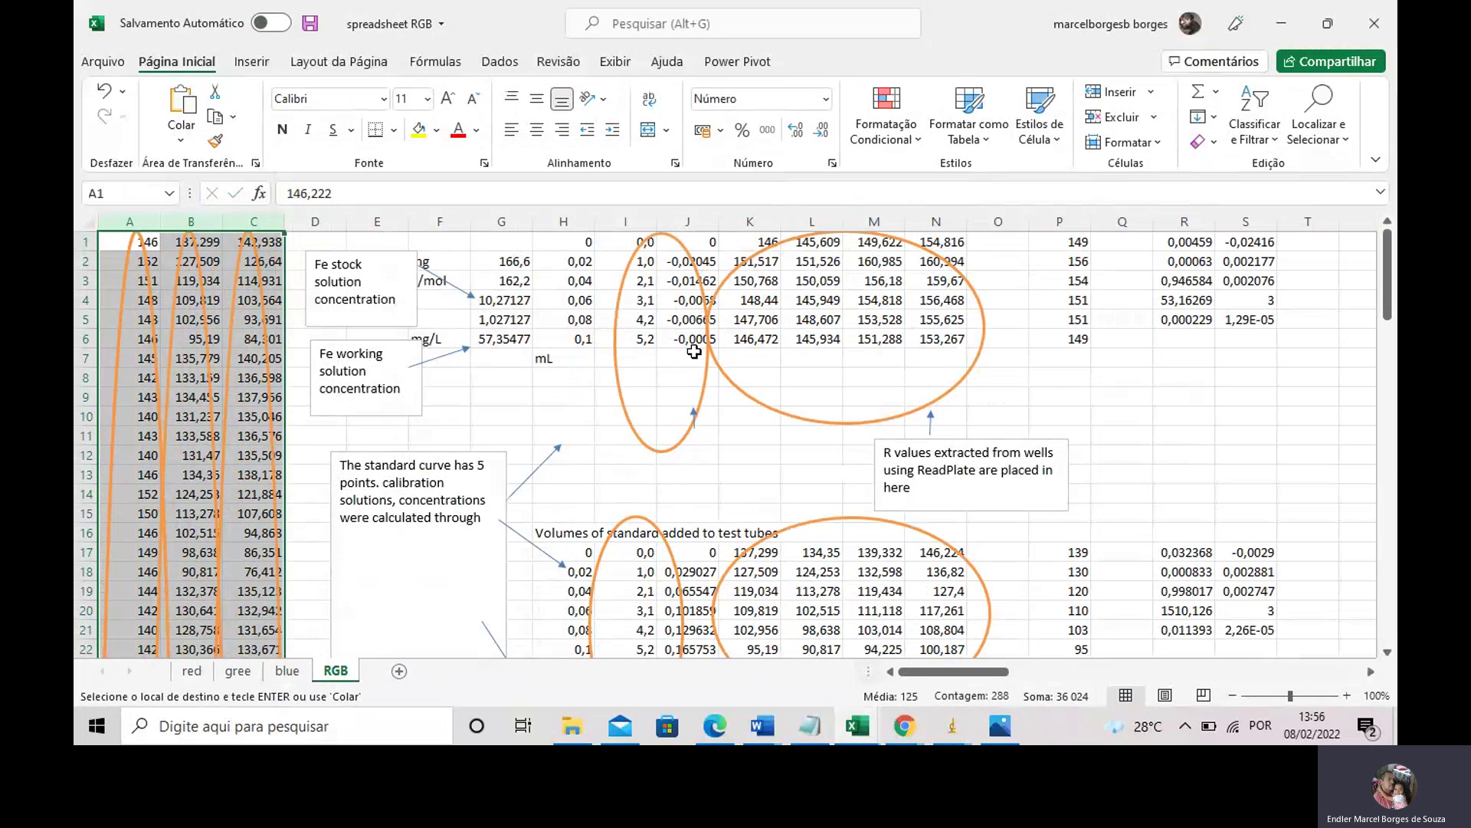
- Examine the recalculated standard curve data and the R, G and B series in the Fe concentration calibration chart
{"action": "scroll", "coordinate": [713, 338], "scroll_direction": "down", "scroll_amount": 12}
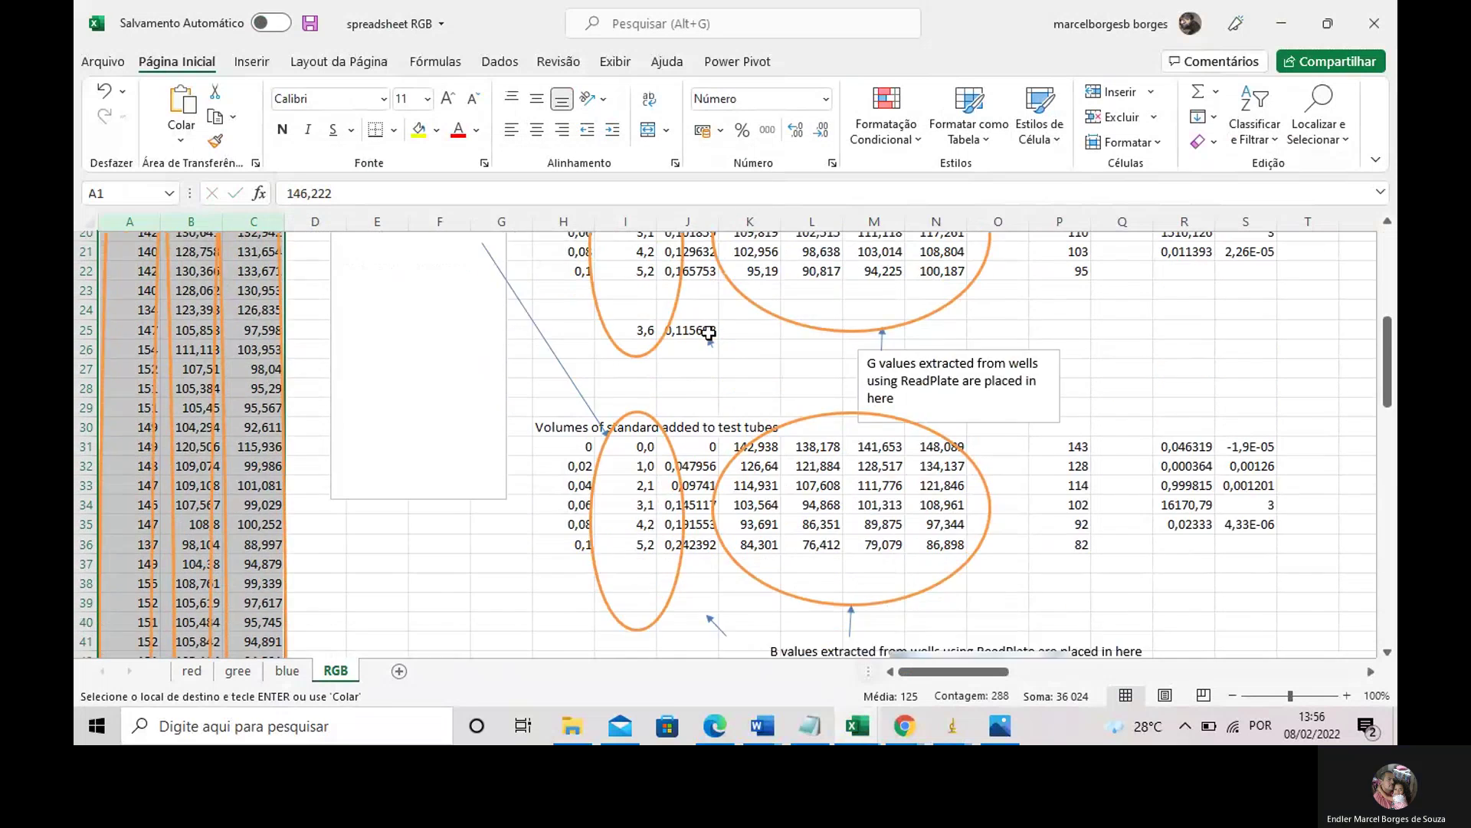
{"action": "scroll", "coordinate": [708, 333], "scroll_direction": "down", "scroll_amount": 6}
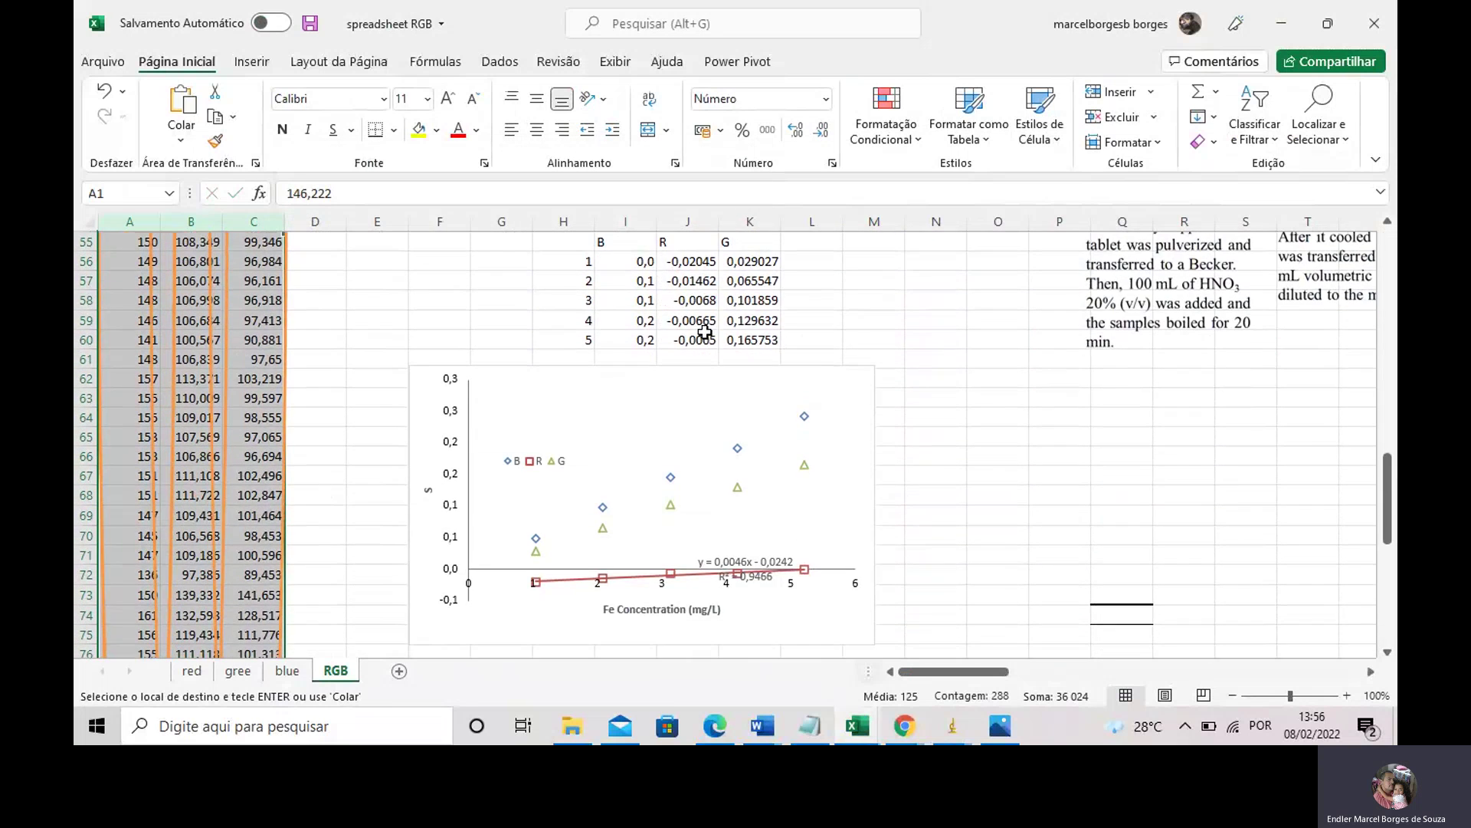
{"action": "scroll", "coordinate": [702, 328], "scroll_direction": "down", "scroll_amount": 1}
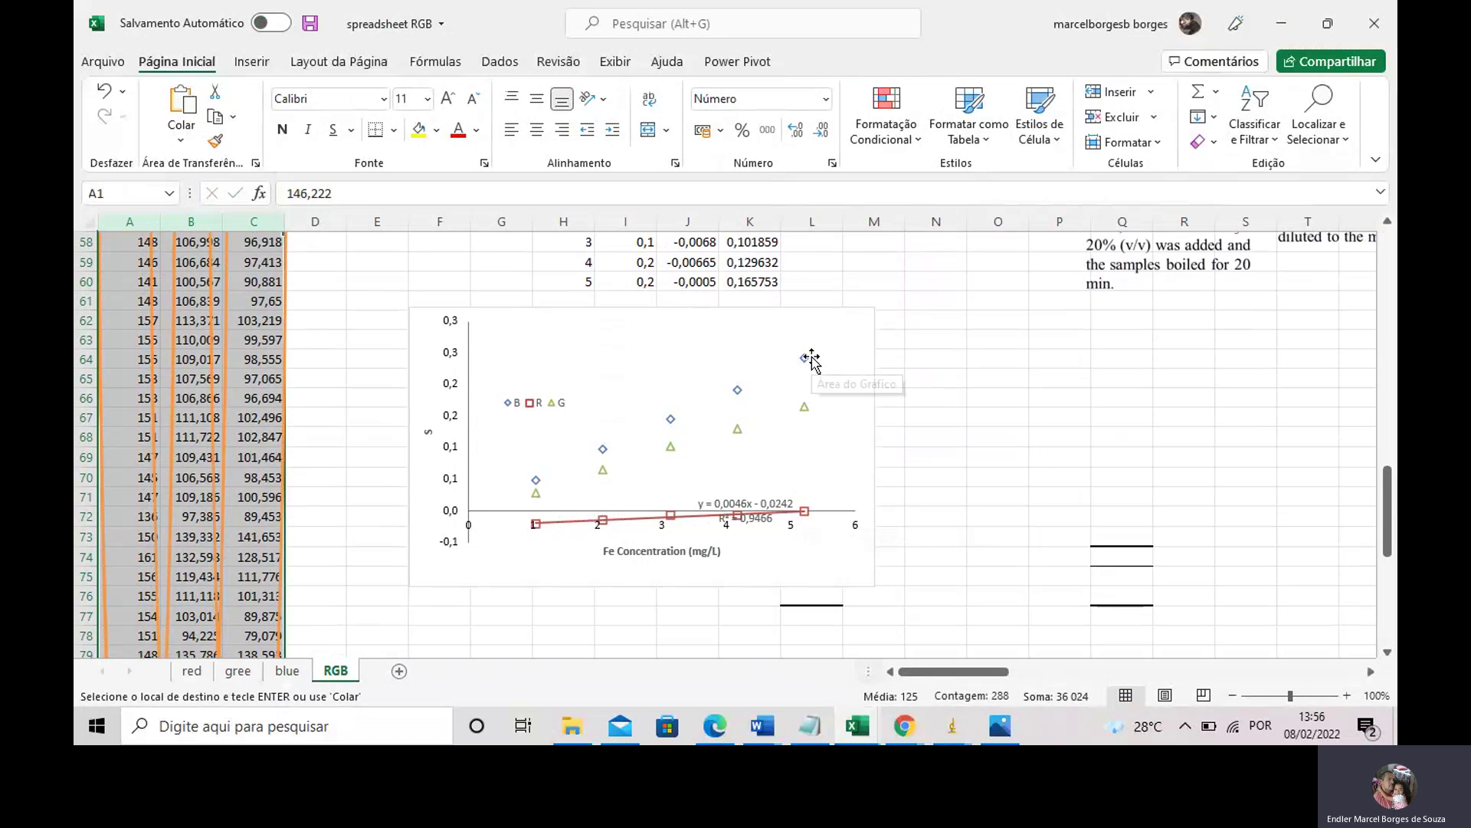
{"action": "mouse_move", "coordinate": [806, 362]}
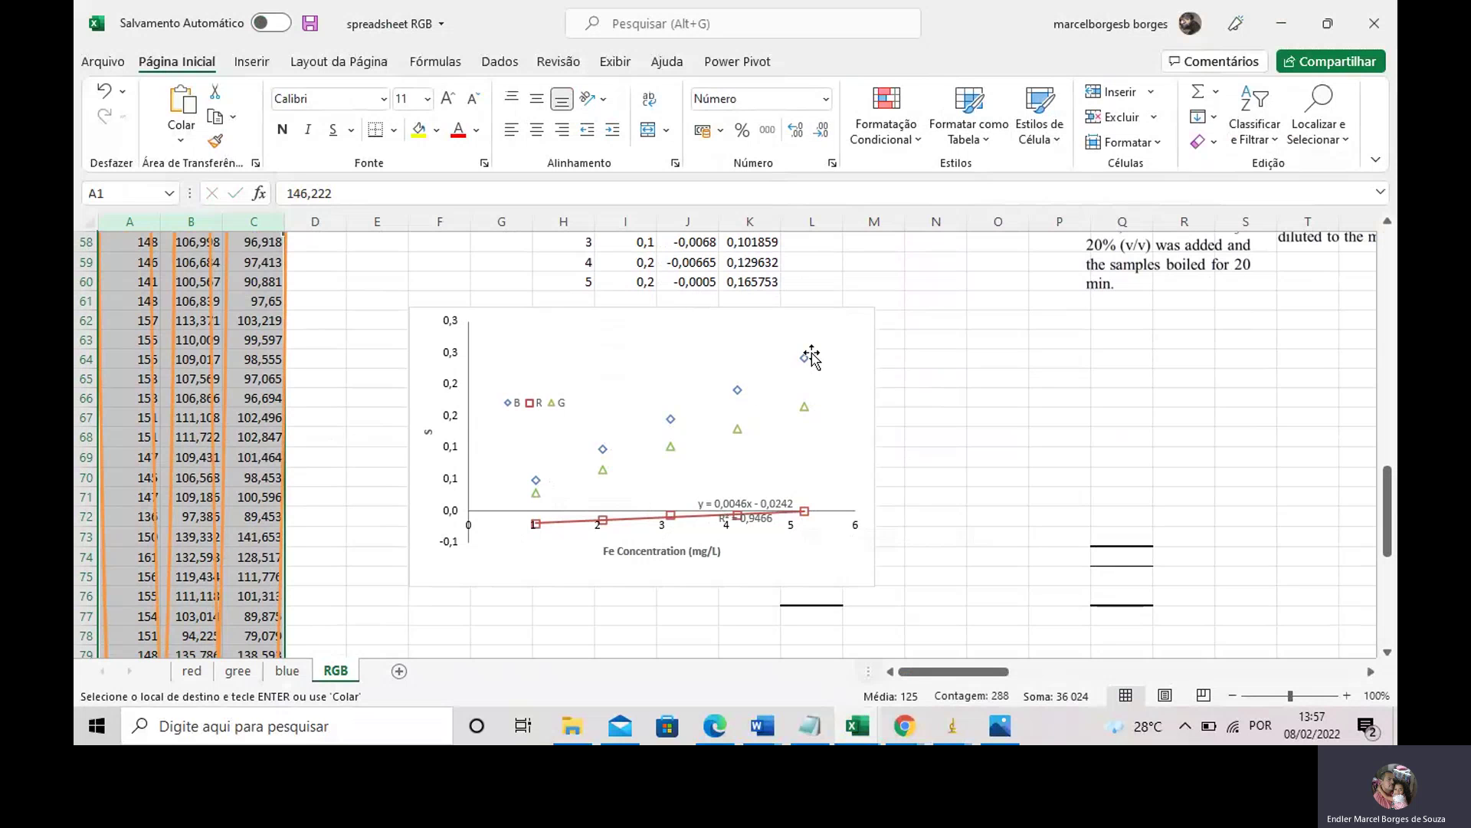
- Review the final sample concentrations in the red block AS1:AW12, starting with the first rows of column AS
{"action": "scroll", "coordinate": [1043, 421], "scroll_direction": "up", "scroll_amount": 17}
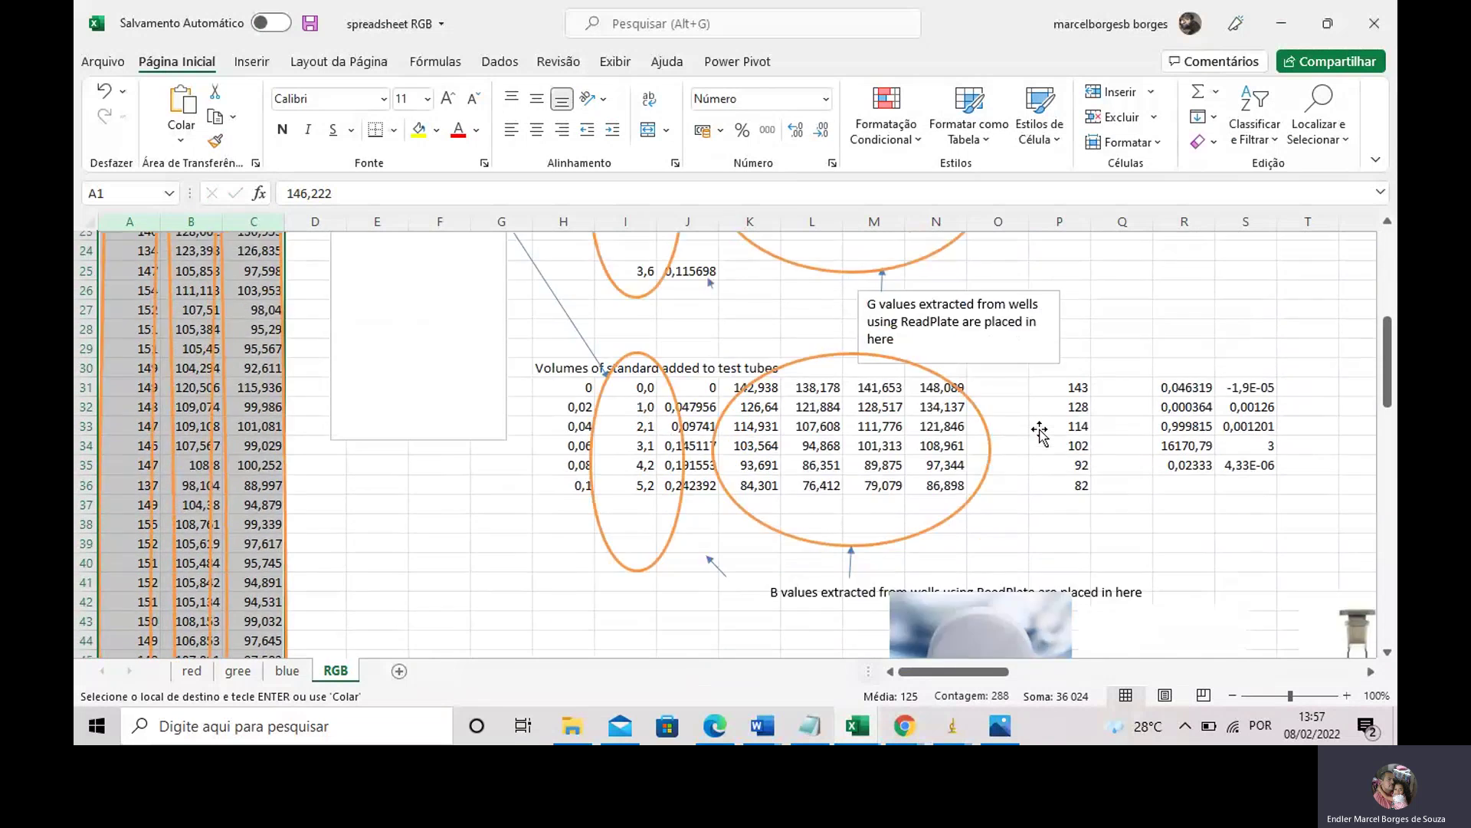
{"action": "left_click_drag", "start_coordinate": [982, 675], "coordinate": [1183, 656]}
{"action": "scroll", "coordinate": [1154, 469], "scroll_direction": "up", "scroll_amount": 2}
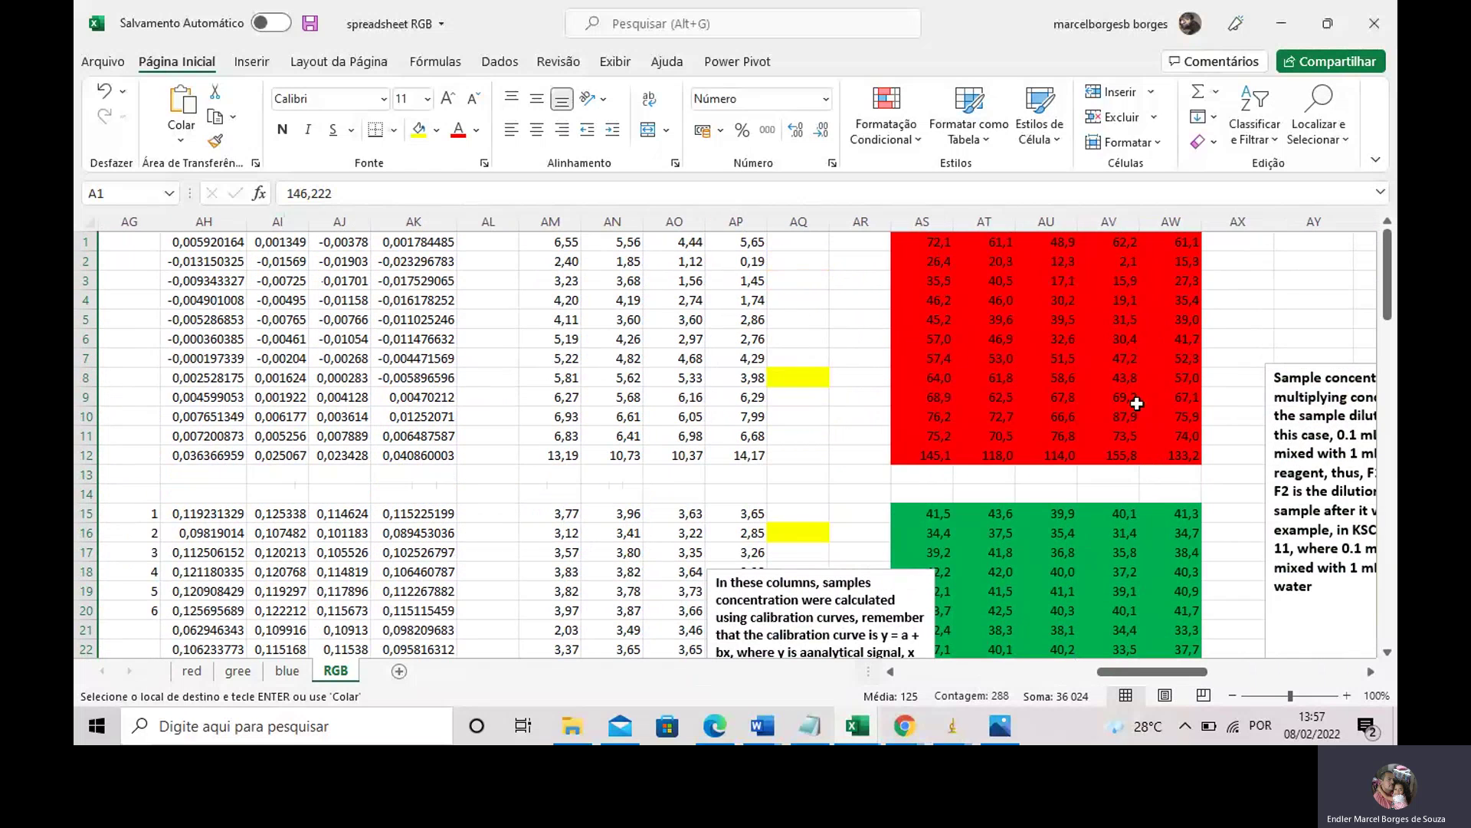
{"action": "left_click_drag", "start_coordinate": [947, 243], "coordinate": [1163, 463]}
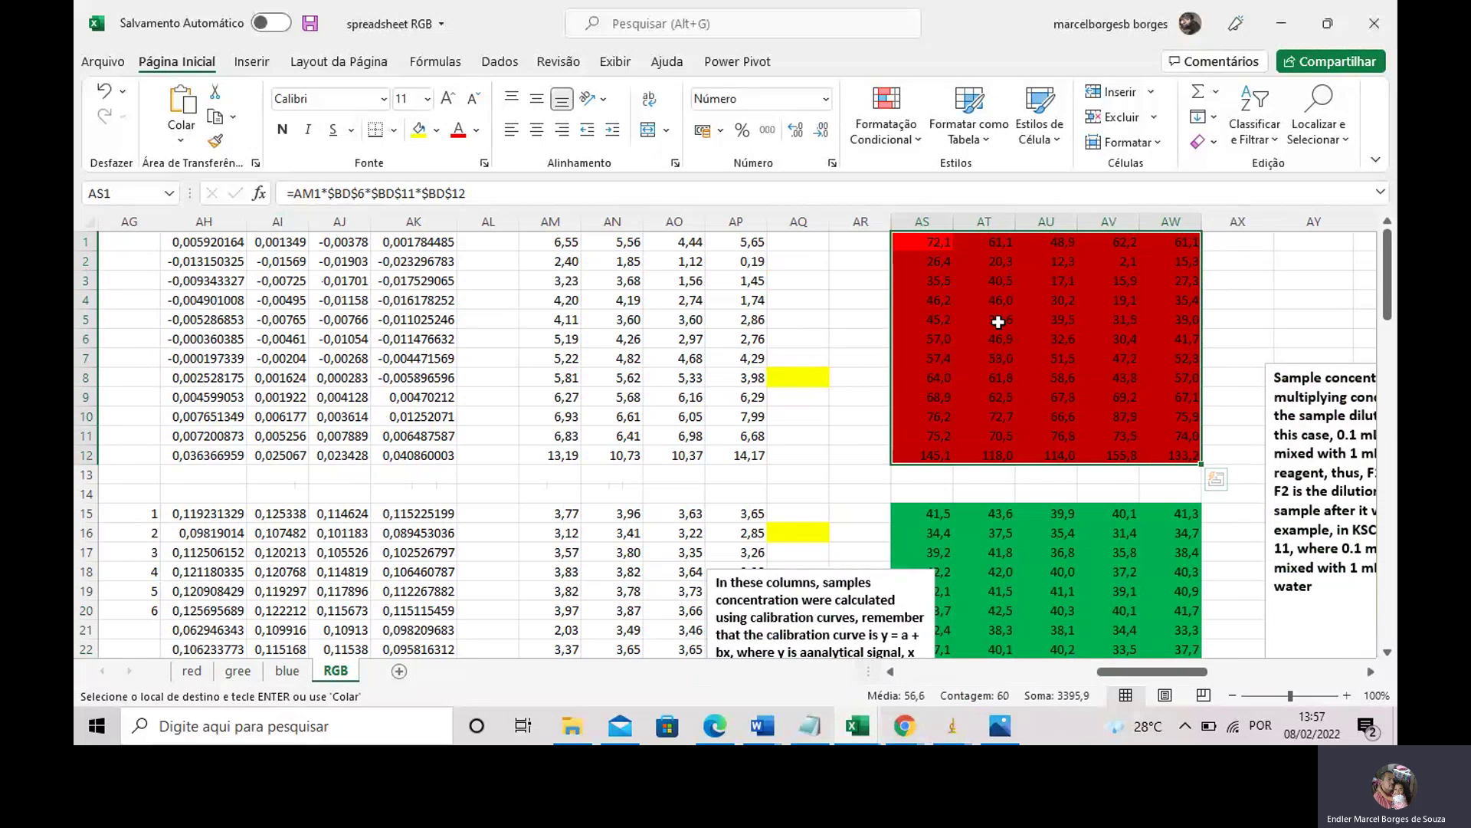
{"action": "left_click", "coordinate": [929, 243]}
{"action": "left_click_drag", "start_coordinate": [928, 243], "coordinate": [941, 305]}
- Number the first six rows beside the red result block by entering 1 to 6 in AR1:AR6
{"action": "left_click", "coordinate": [882, 247]}
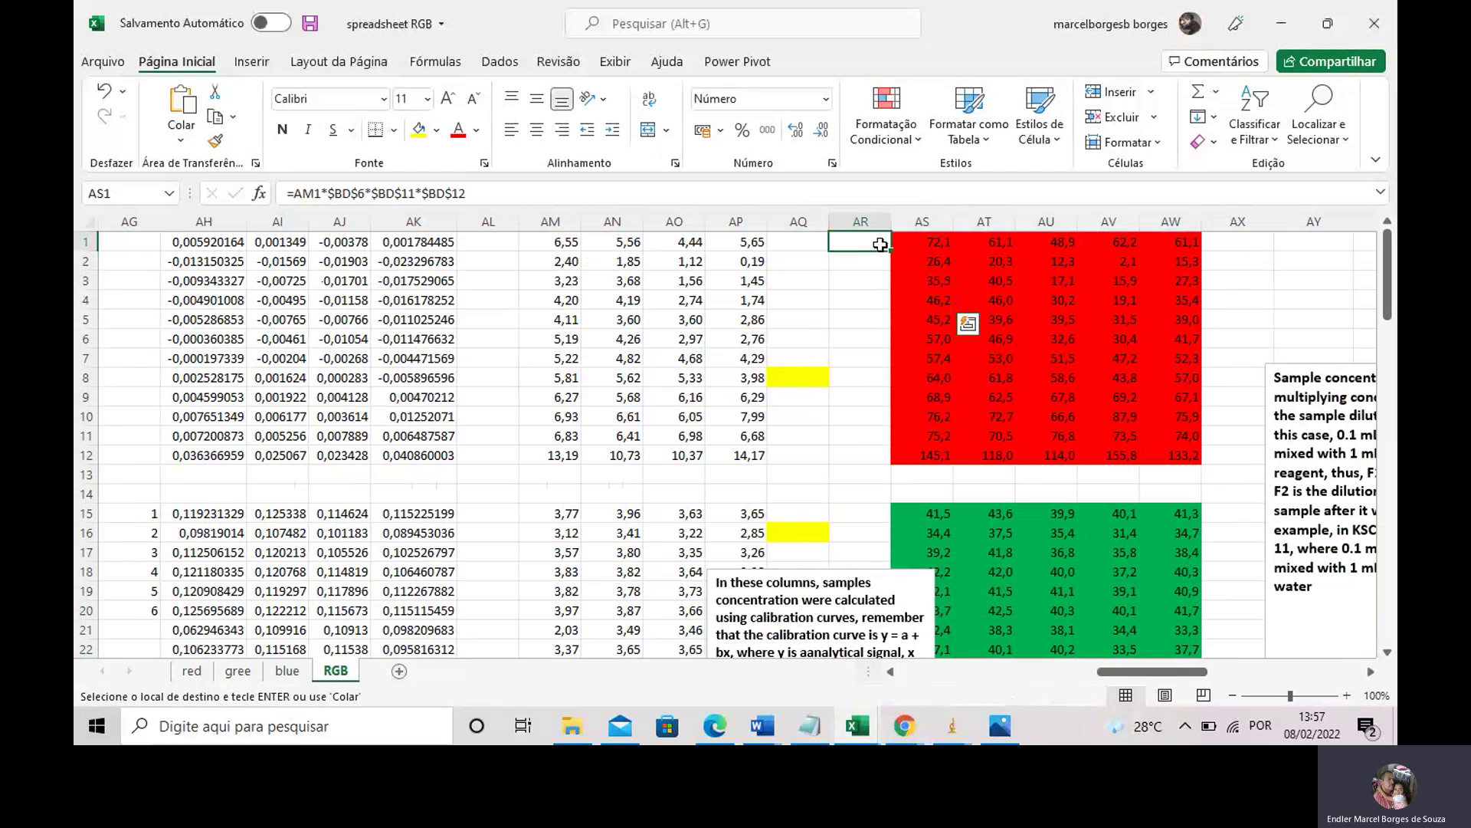
{"action": "type", "text": "1"}
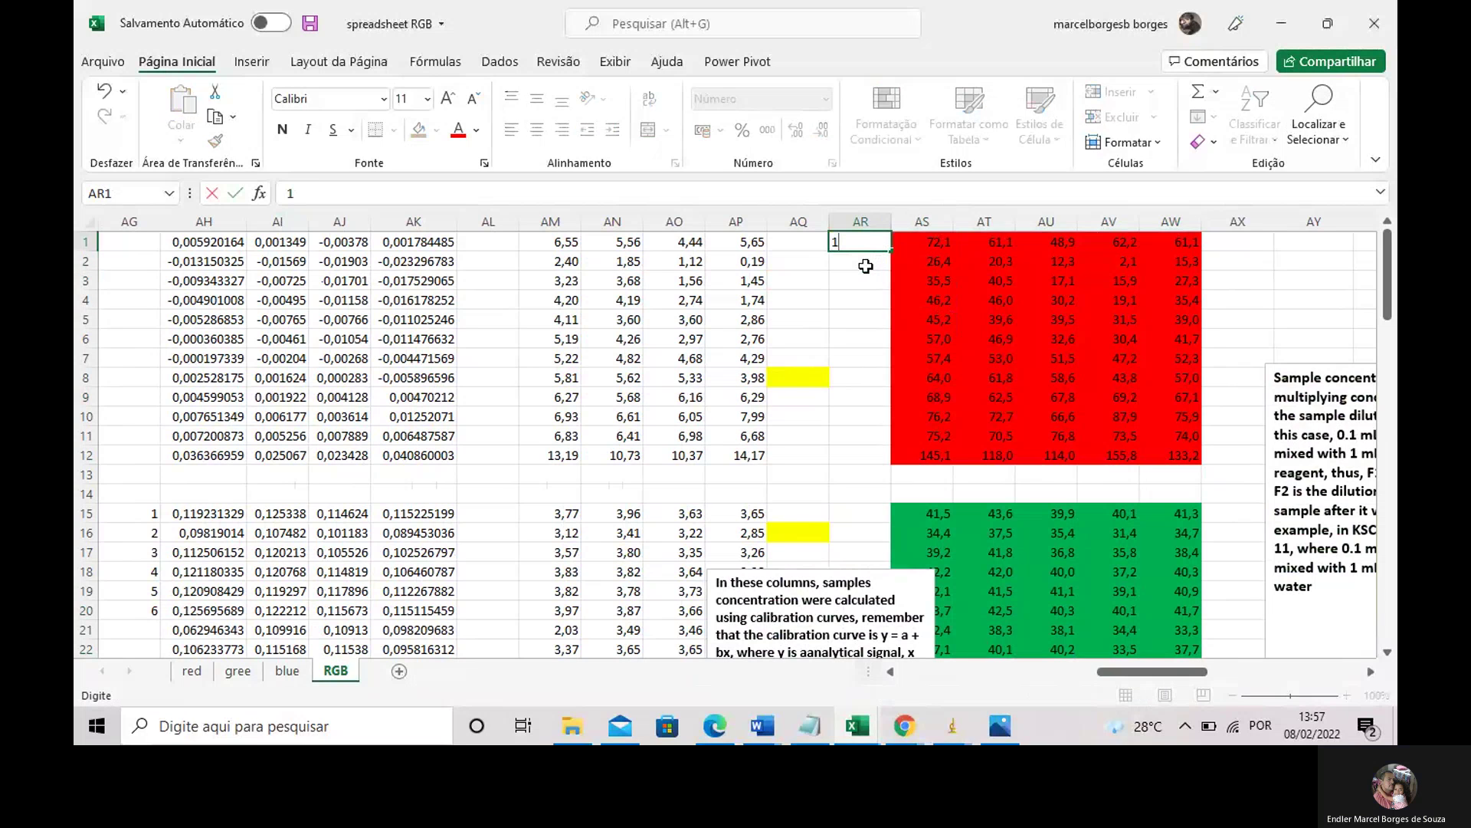
{"action": "key", "text": "Return"}
{"action": "type", "text": "2"}
{"action": "key", "text": "Return"}
{"action": "type", "text": "3"}
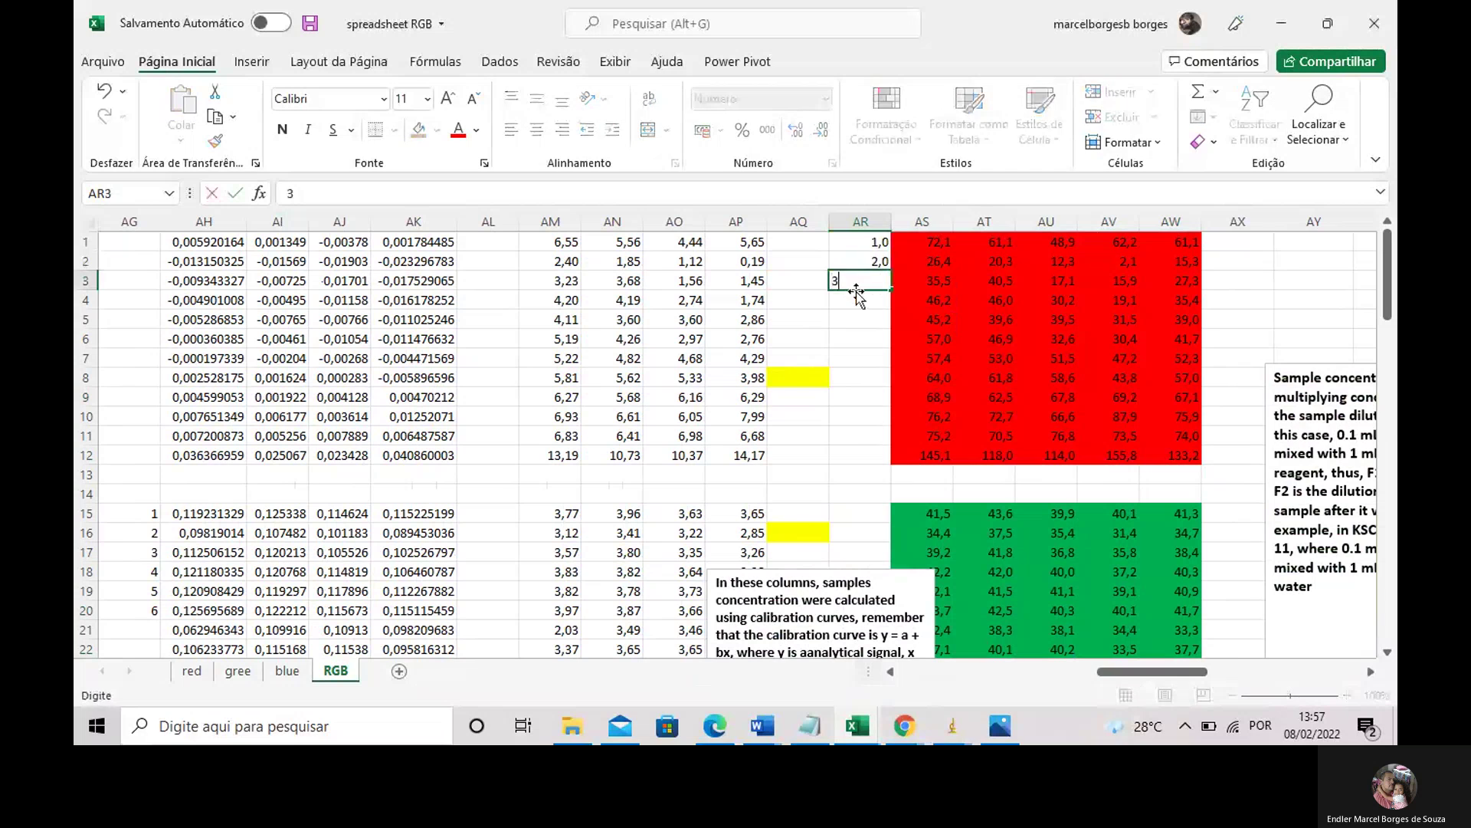
{"action": "key", "text": "Return"}
{"action": "type", "text": "4"}
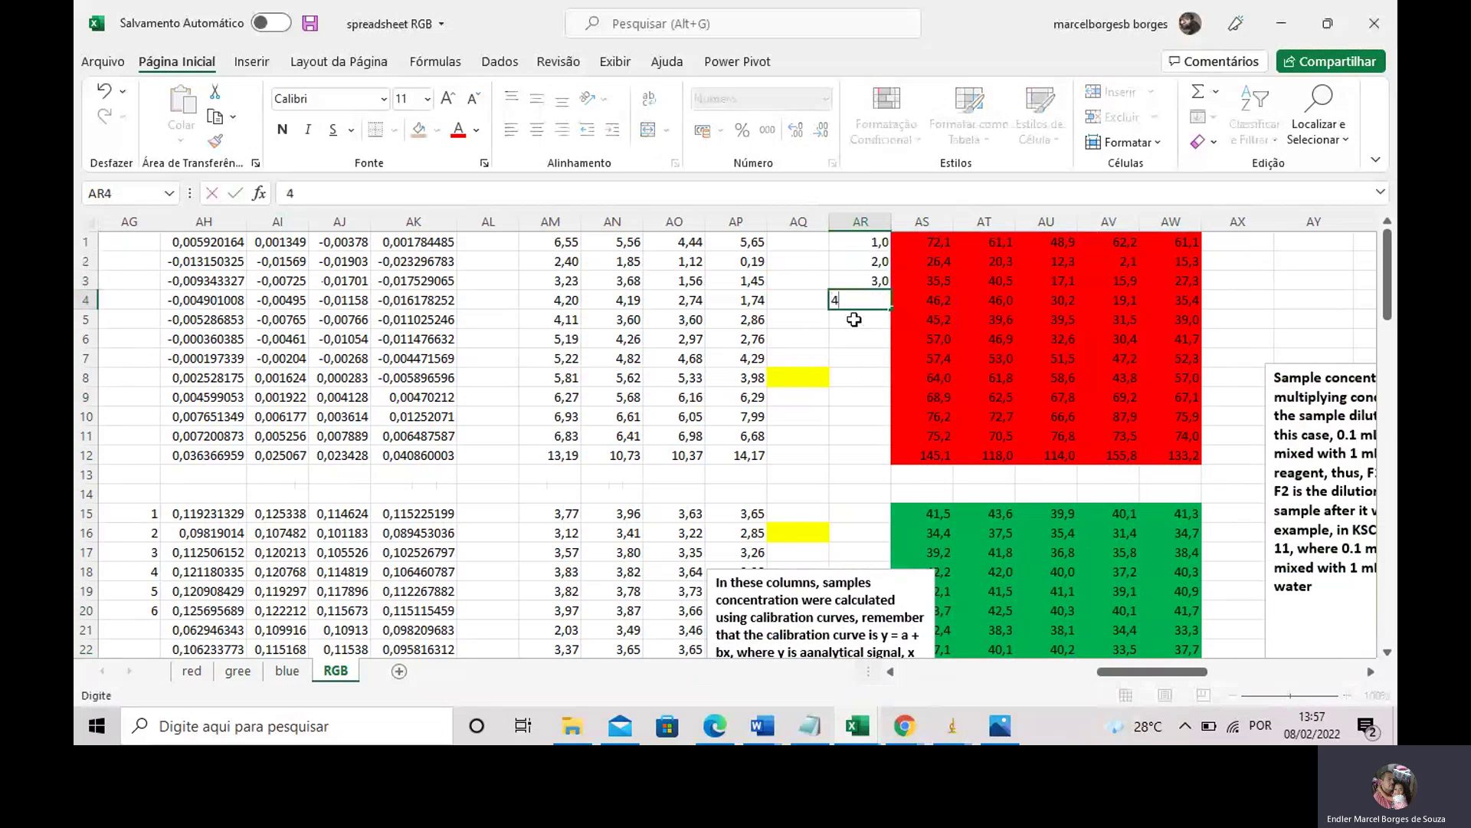
{"action": "key", "text": "Return"}
{"action": "type", "text": "5"}
{"action": "key", "text": "Return"}
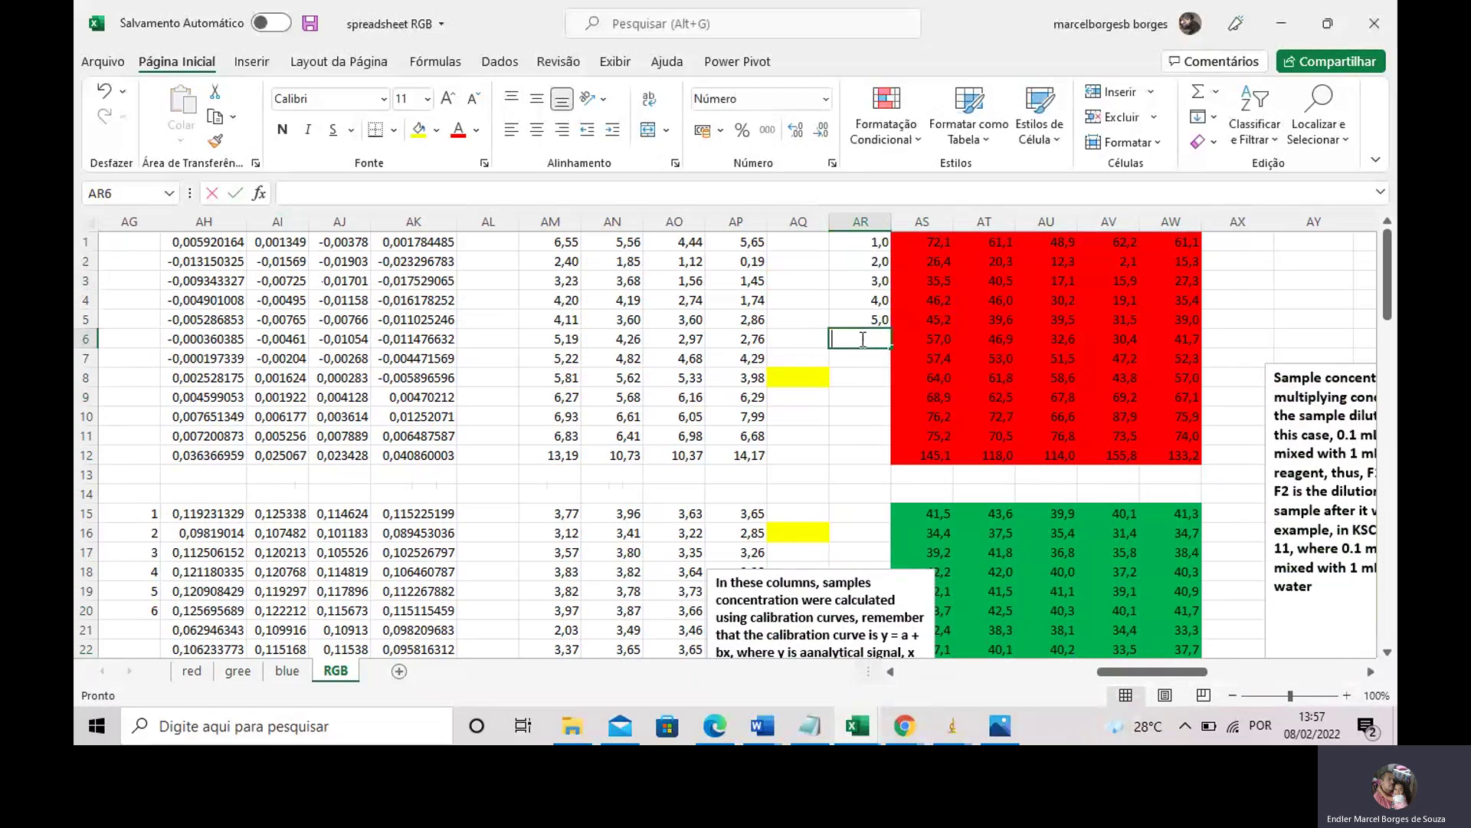
{"action": "type", "text": "6"}
- Calculate the standard deviation of the red block's first six rows in AX1 with =DESVPAD(AS1:AW6), and check the formula's range
{"action": "left_click", "coordinate": [1234, 243]}
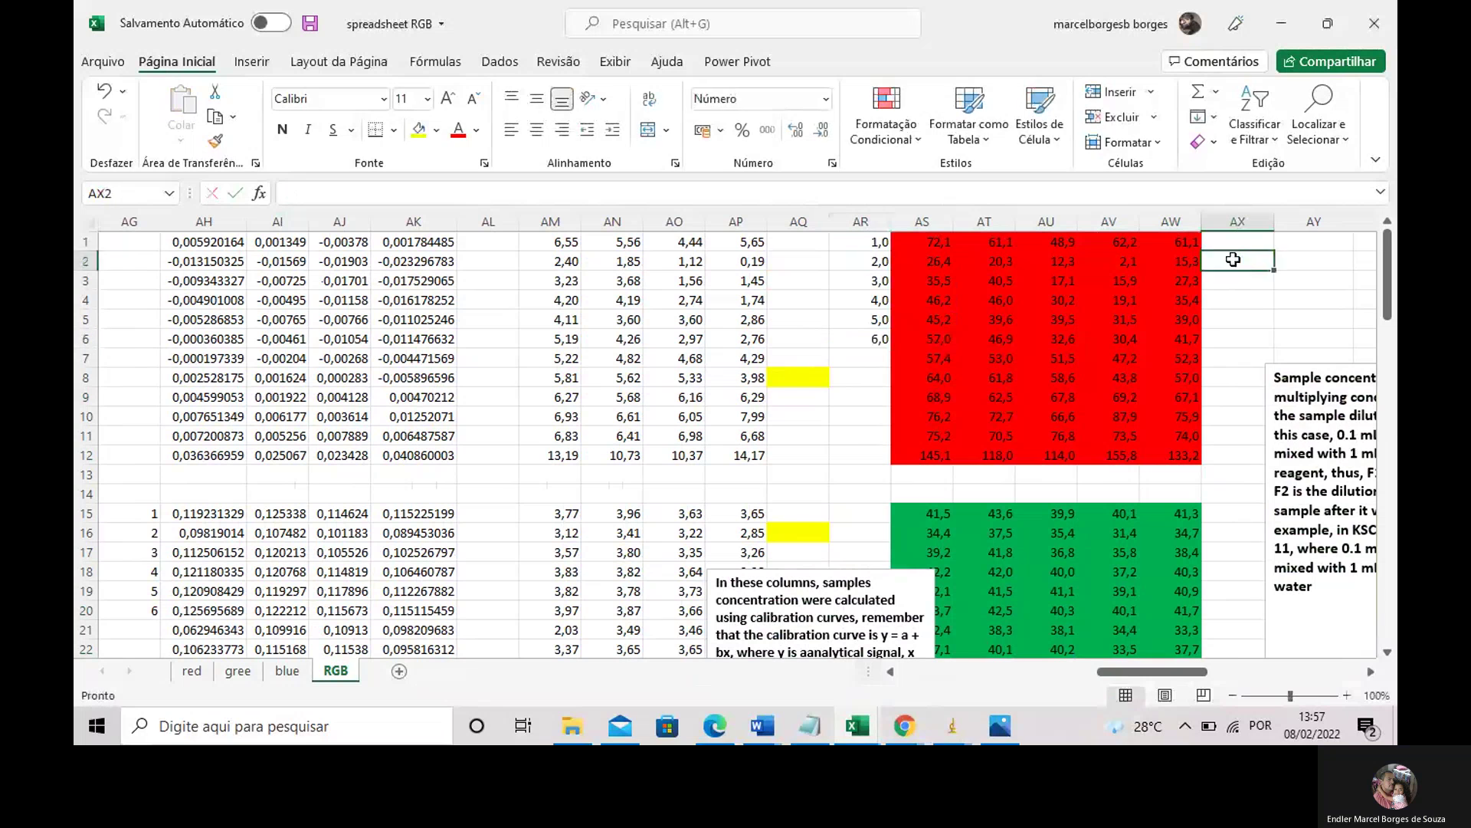
{"action": "type", "text": "="}
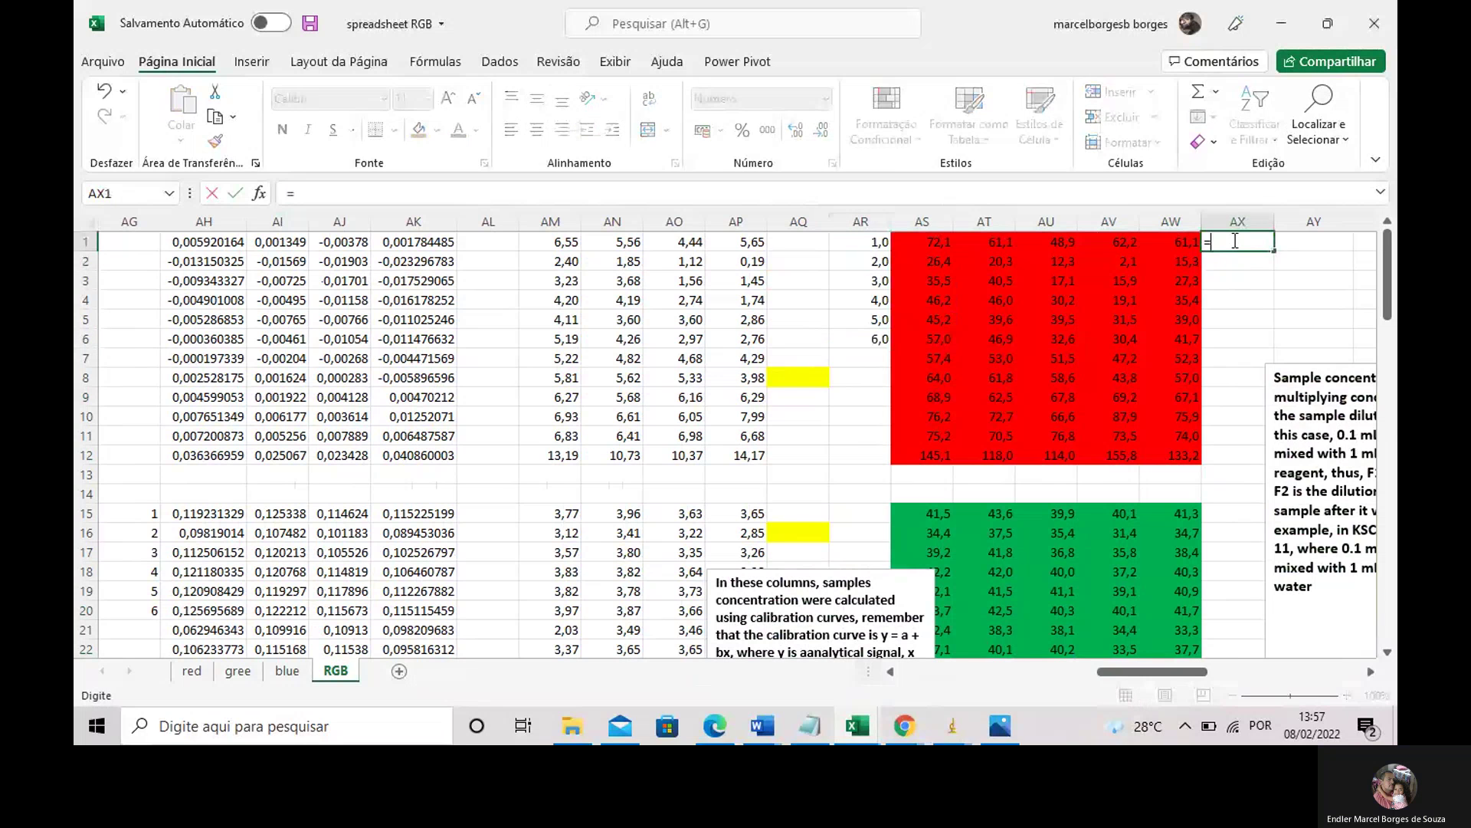
{"action": "type", "text": "desvpad("}
{"action": "left_click_drag", "start_coordinate": [920, 242], "coordinate": [1181, 338]}
{"action": "key", "text": "Return"}
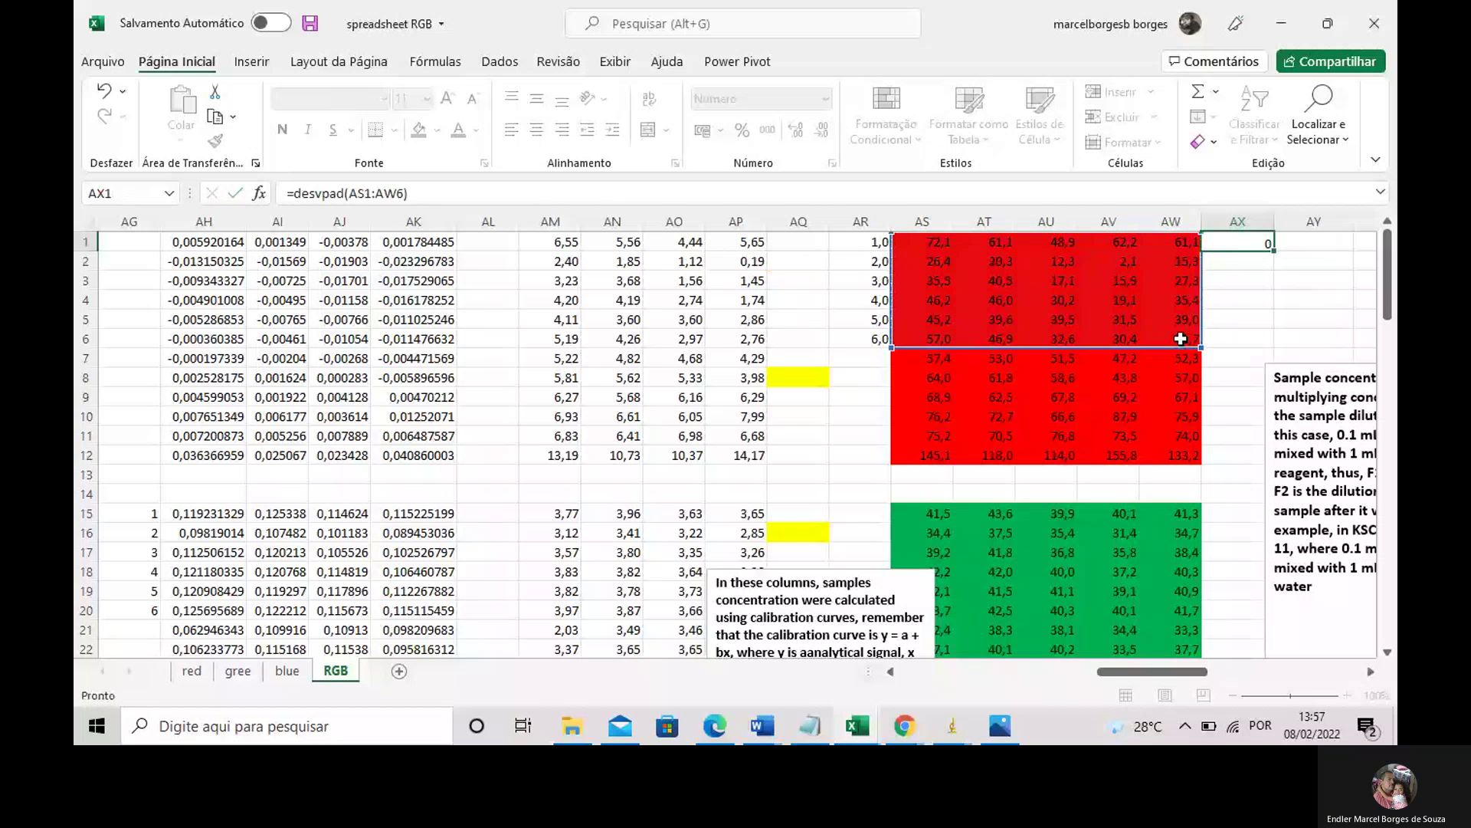
{"action": "double_click", "coordinate": [1264, 241]}
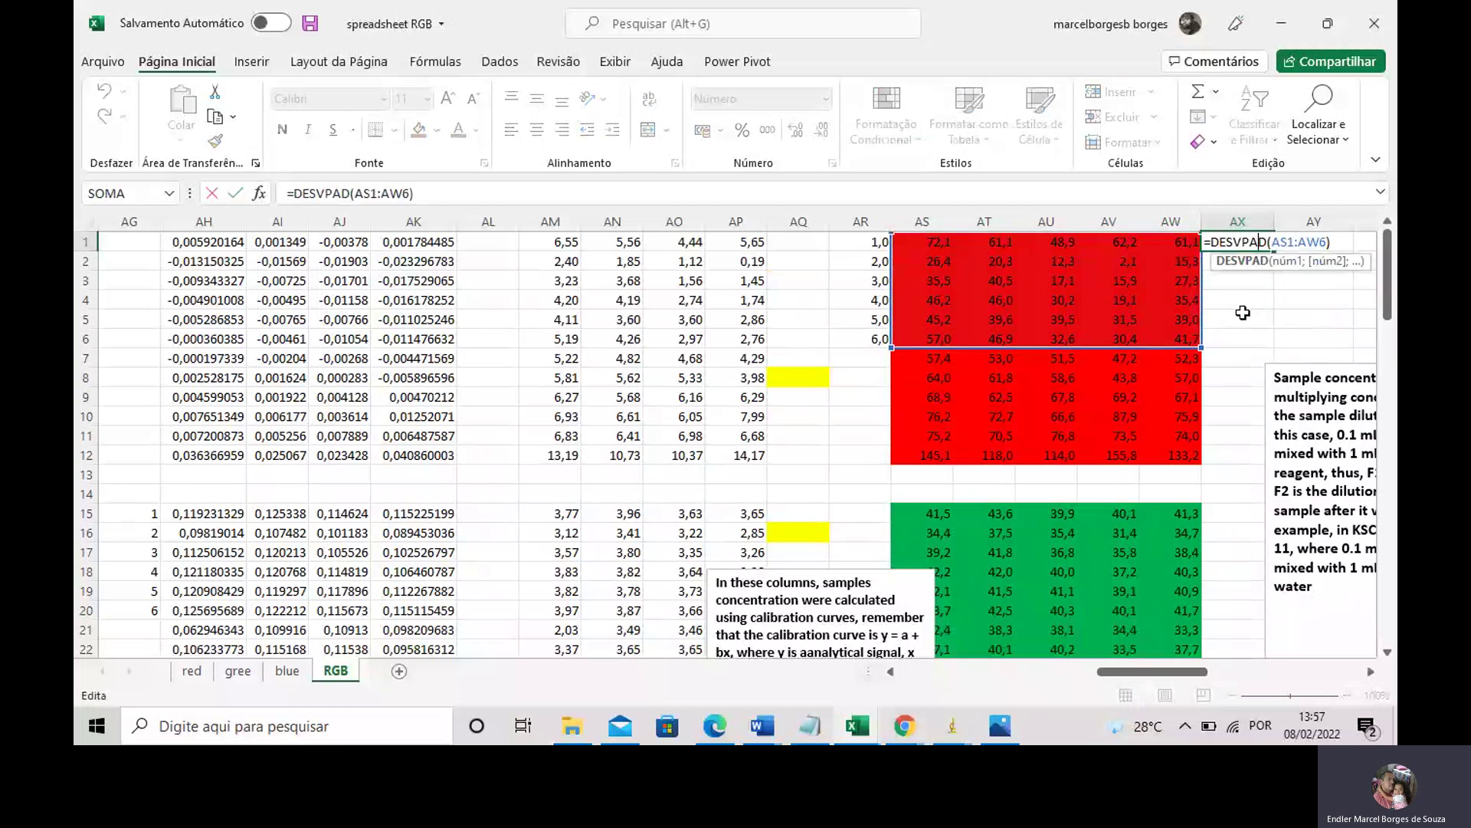
{"action": "key", "text": "Escape"}
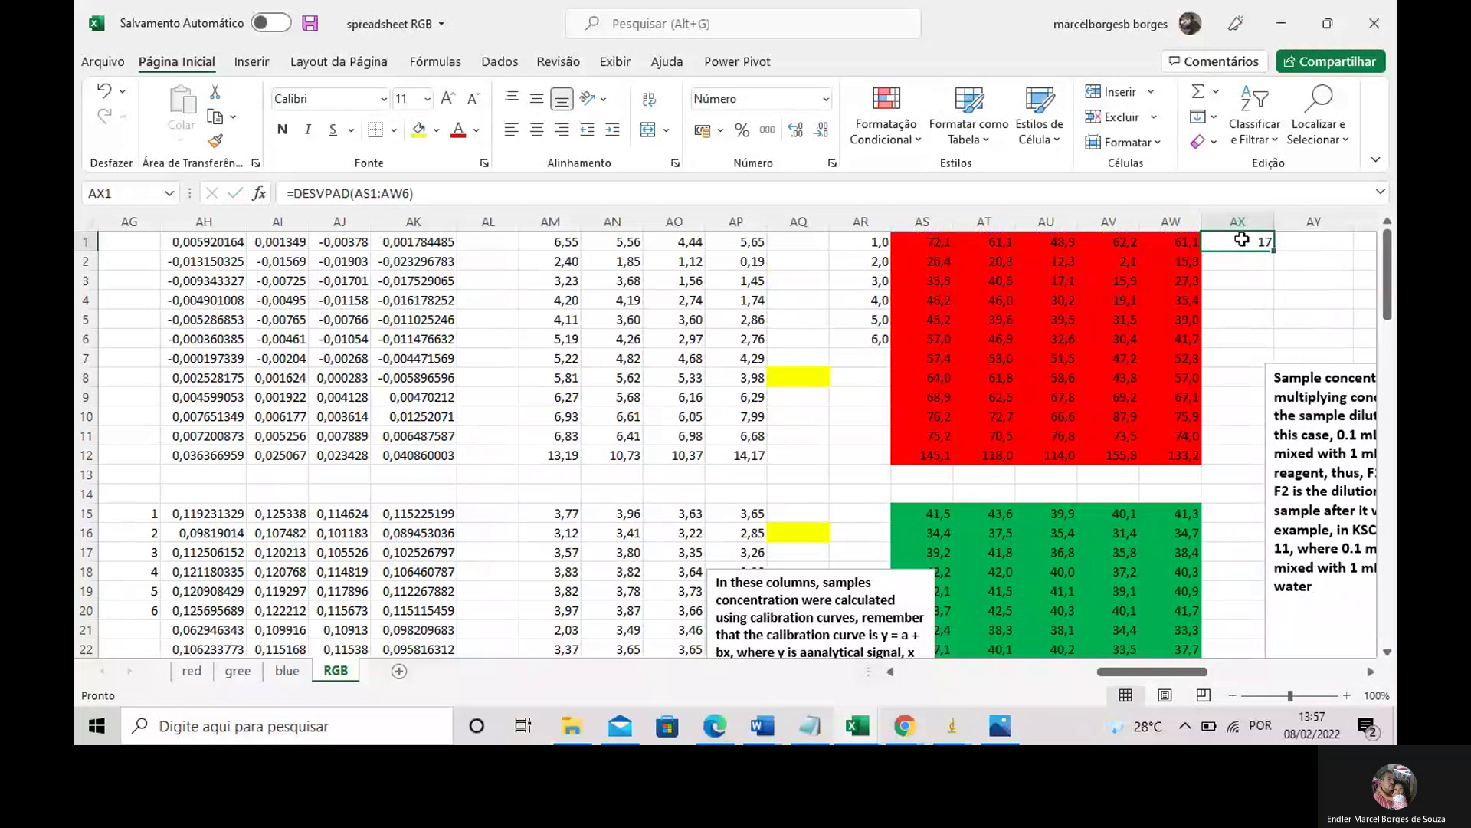
- Copy the standard deviation formula from AX1 to AX15 beside the green block, and shift the dilution note clear of column AX
{"action": "key", "text": "ctrl+c"}
{"action": "scroll", "coordinate": [1227, 272], "scroll_direction": "down", "scroll_amount": 2}
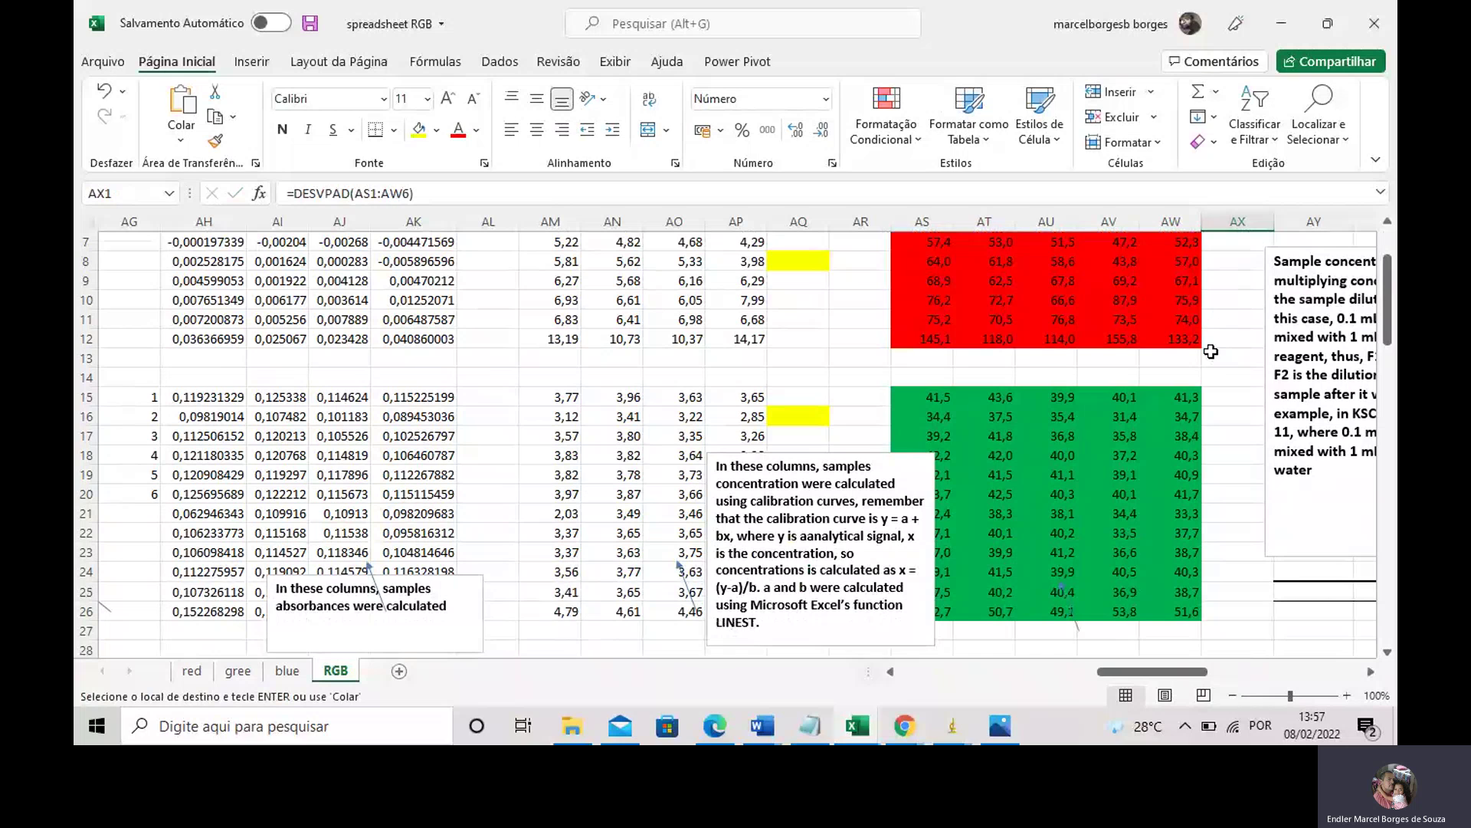
{"action": "left_click", "coordinate": [1216, 396]}
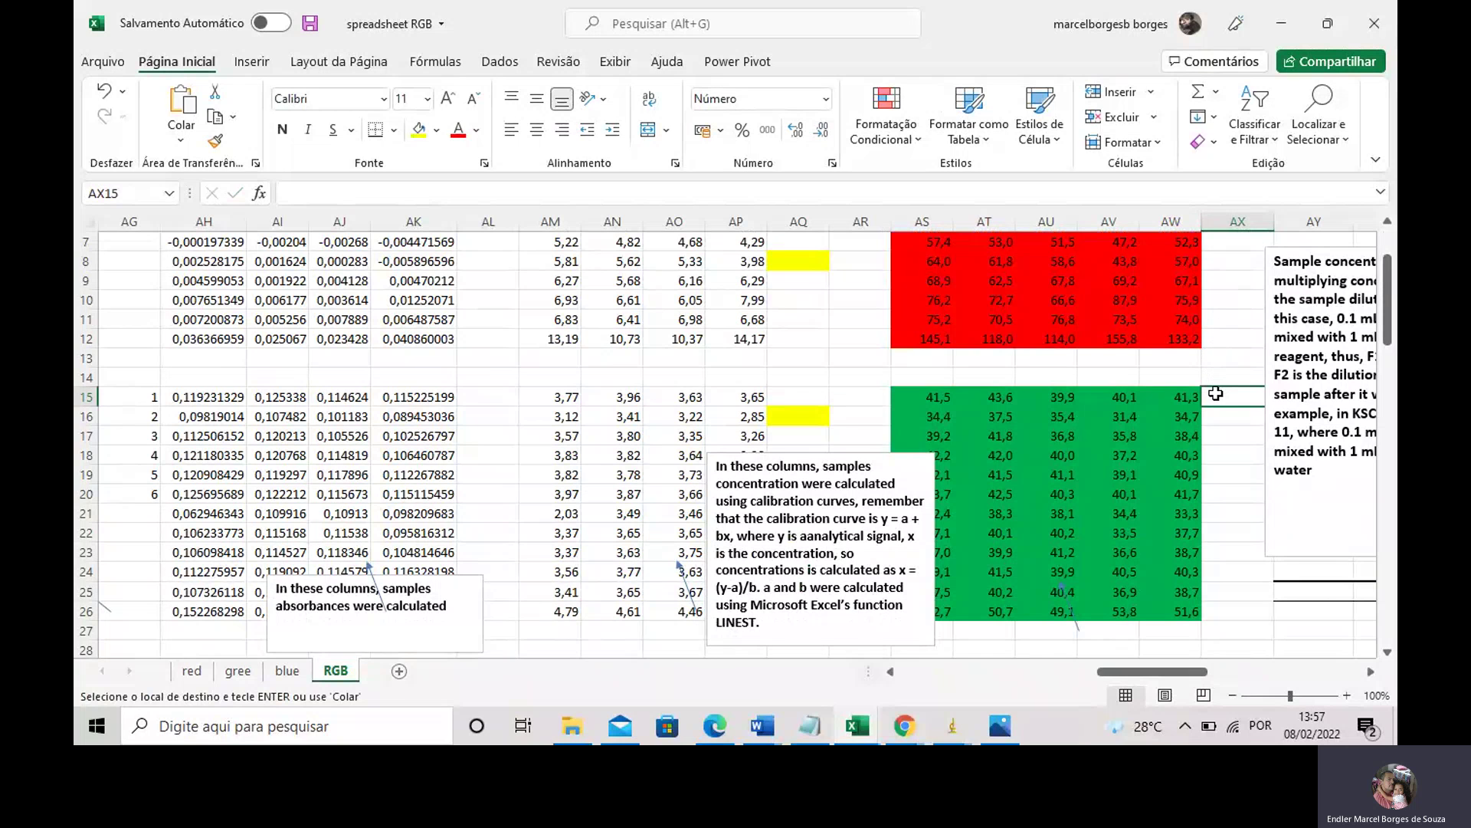
{"action": "key", "text": "ctrl+v"}
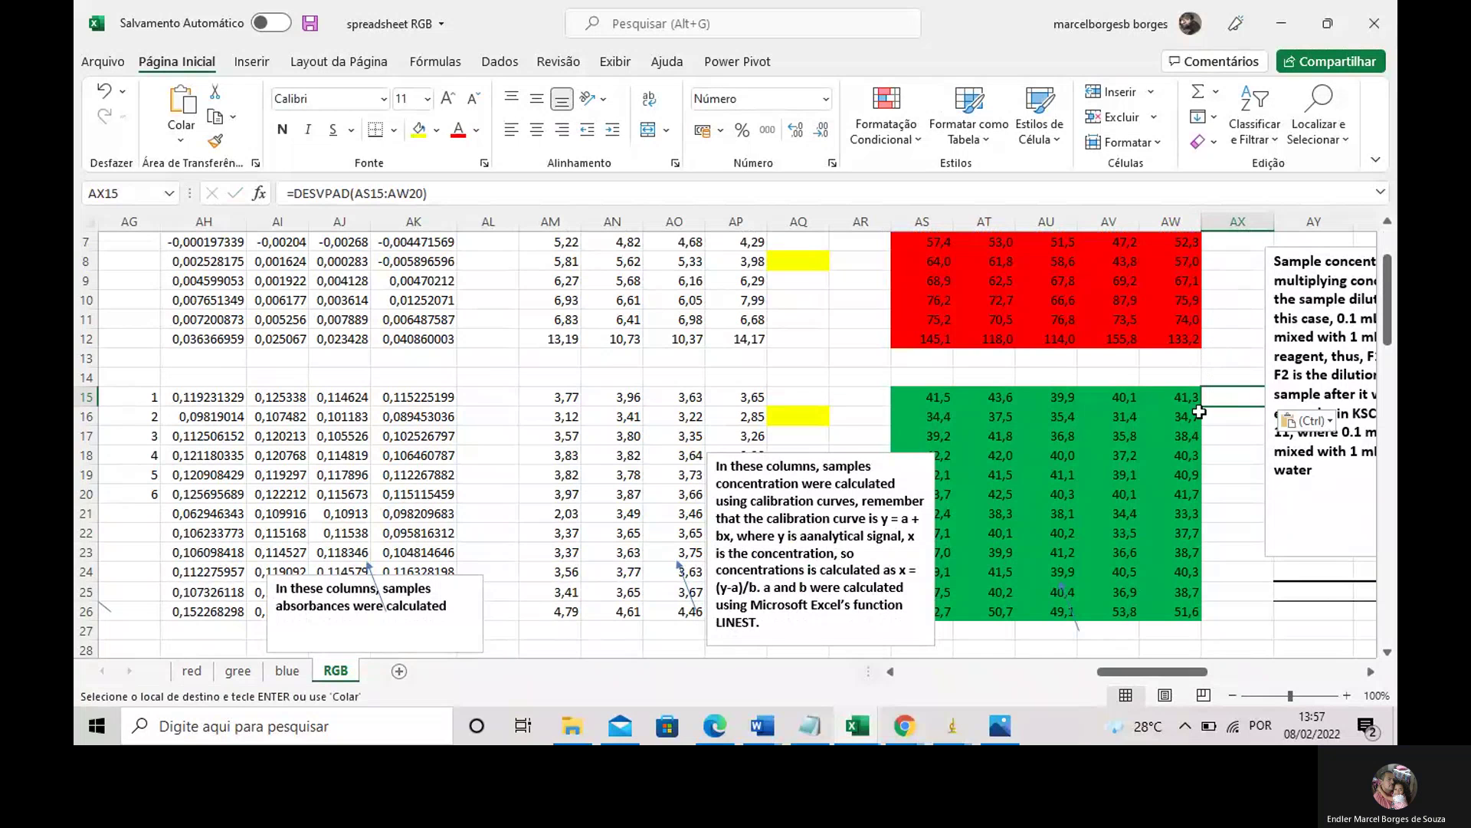
{"action": "left_click", "coordinate": [1317, 245]}
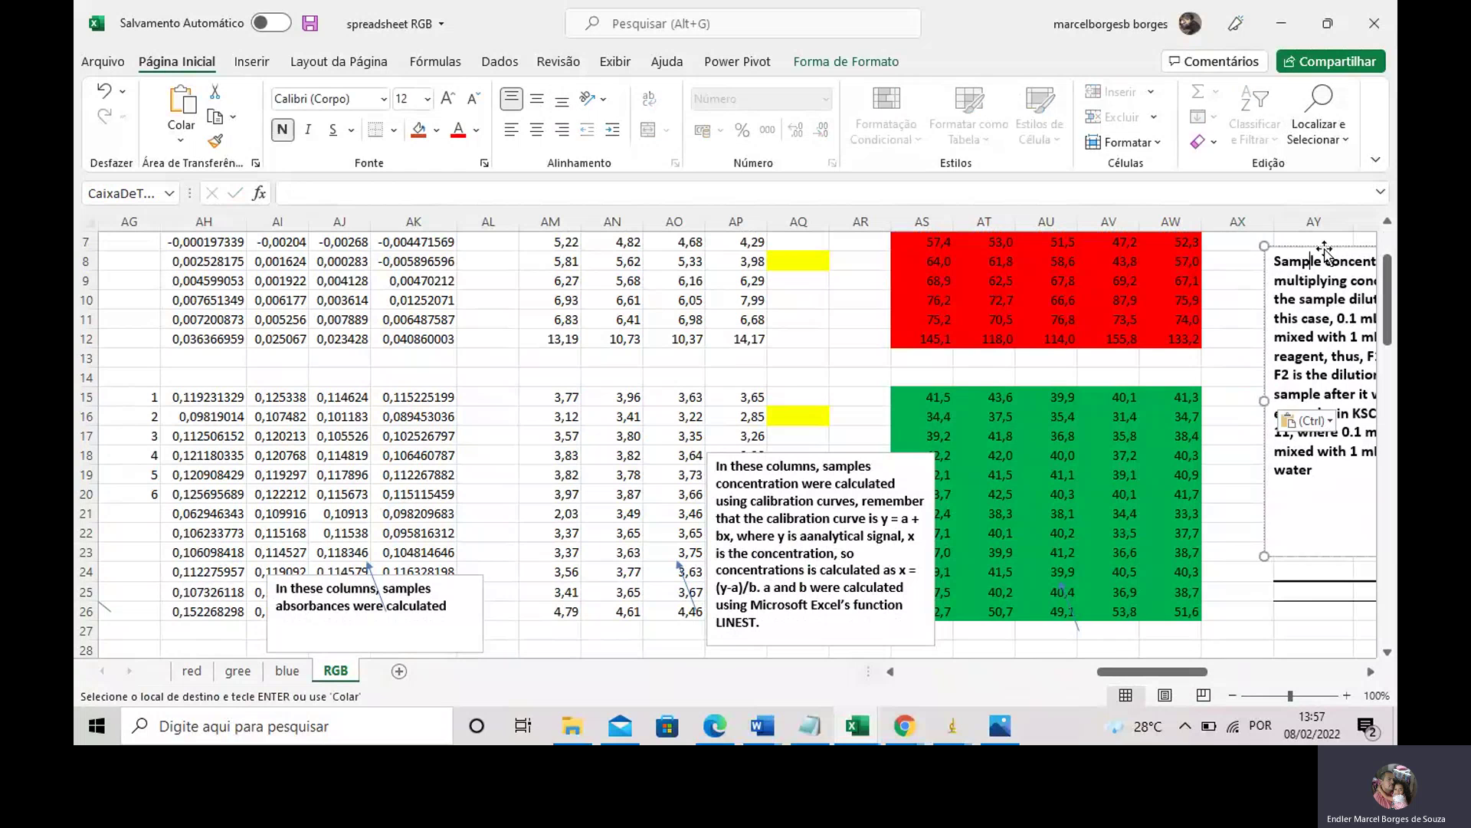
{"action": "left_click_drag", "start_coordinate": [1331, 248], "coordinate": [1358, 250]}
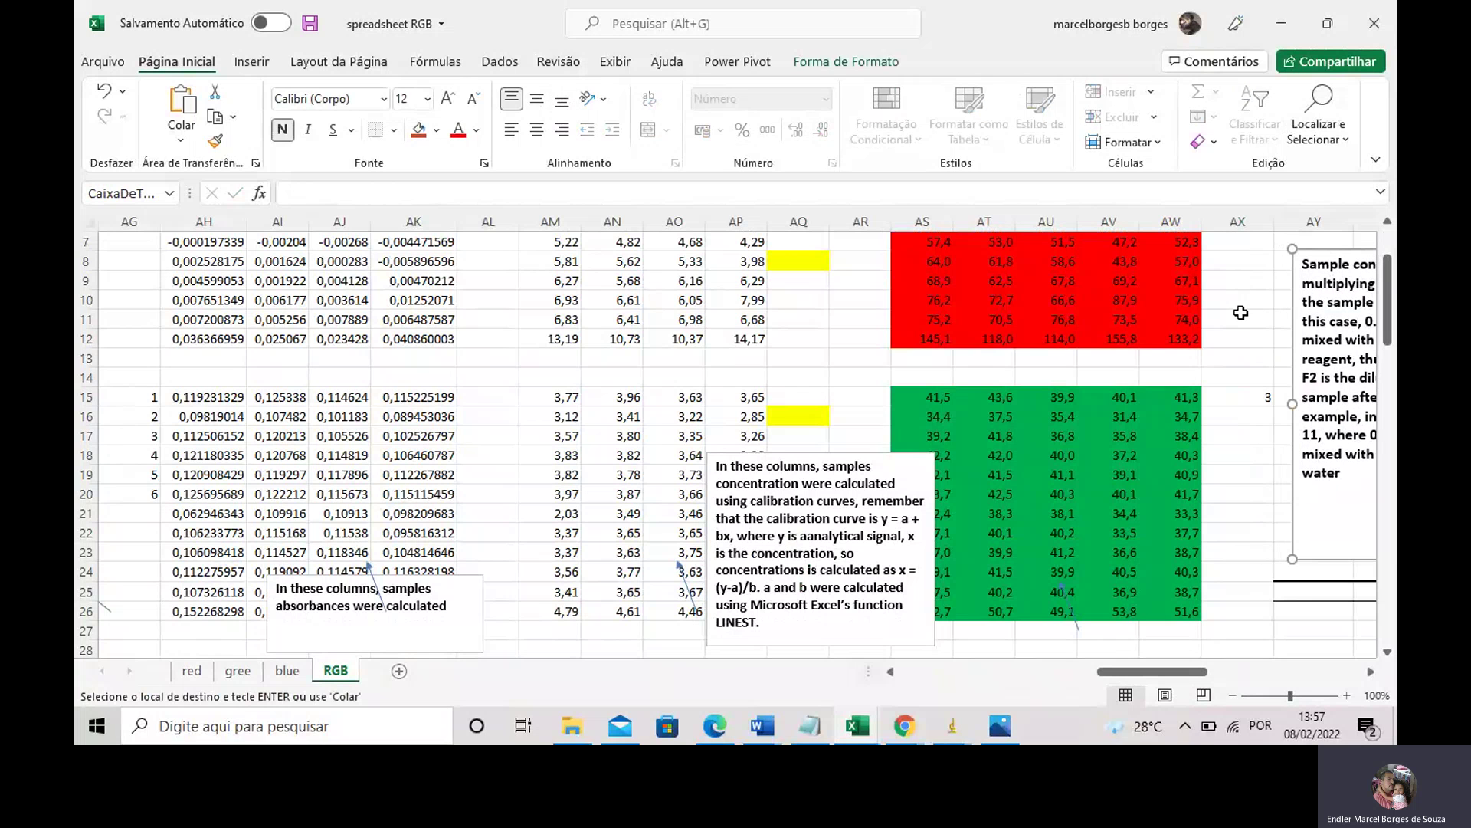
- Paste the same standard deviation formula into AX29 for the blue block's first six rows
{"action": "scroll", "coordinate": [1241, 313], "scroll_direction": "down", "scroll_amount": 3}
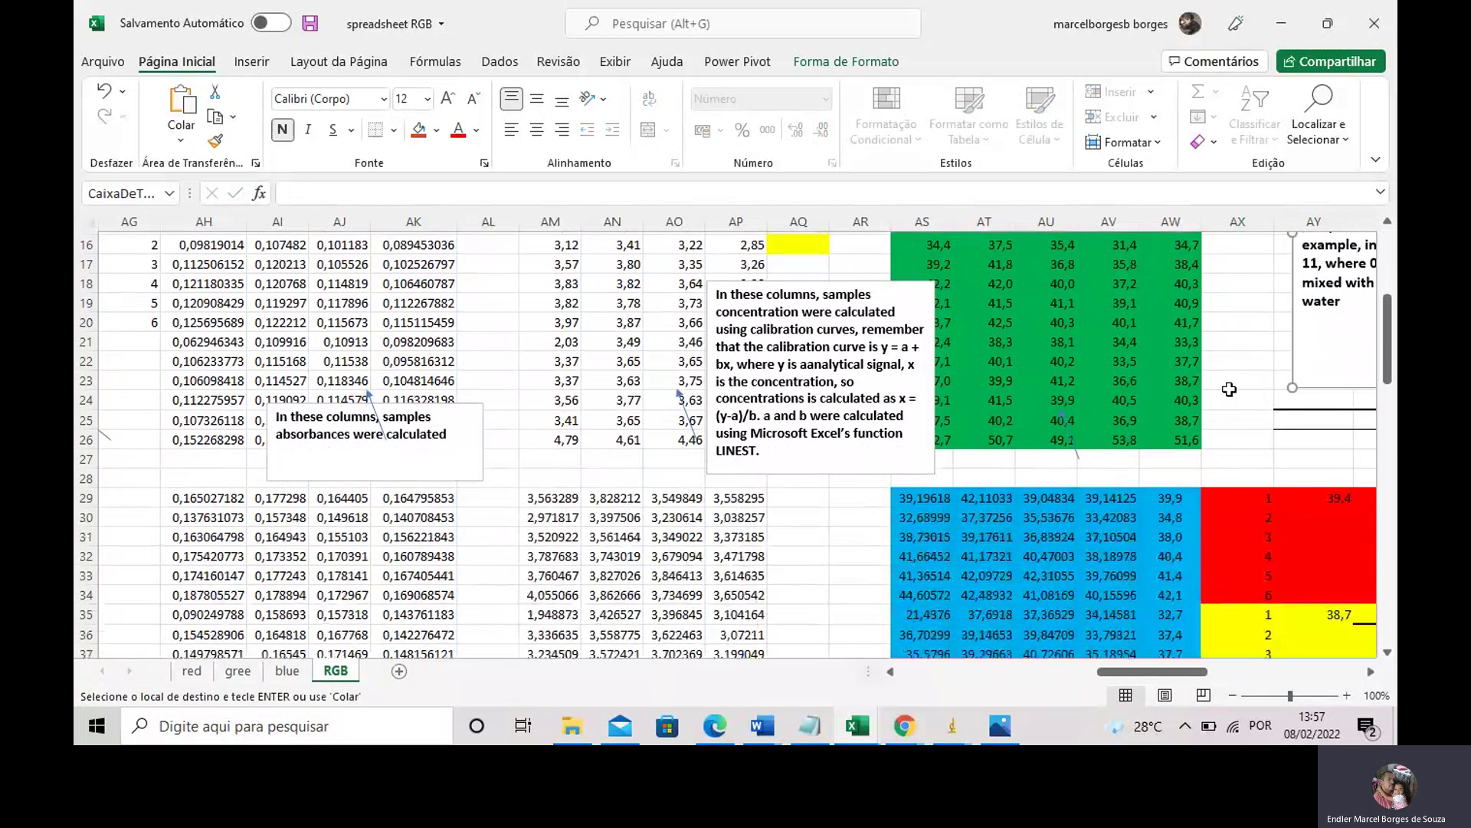
{"action": "left_click", "coordinate": [1237, 489]}
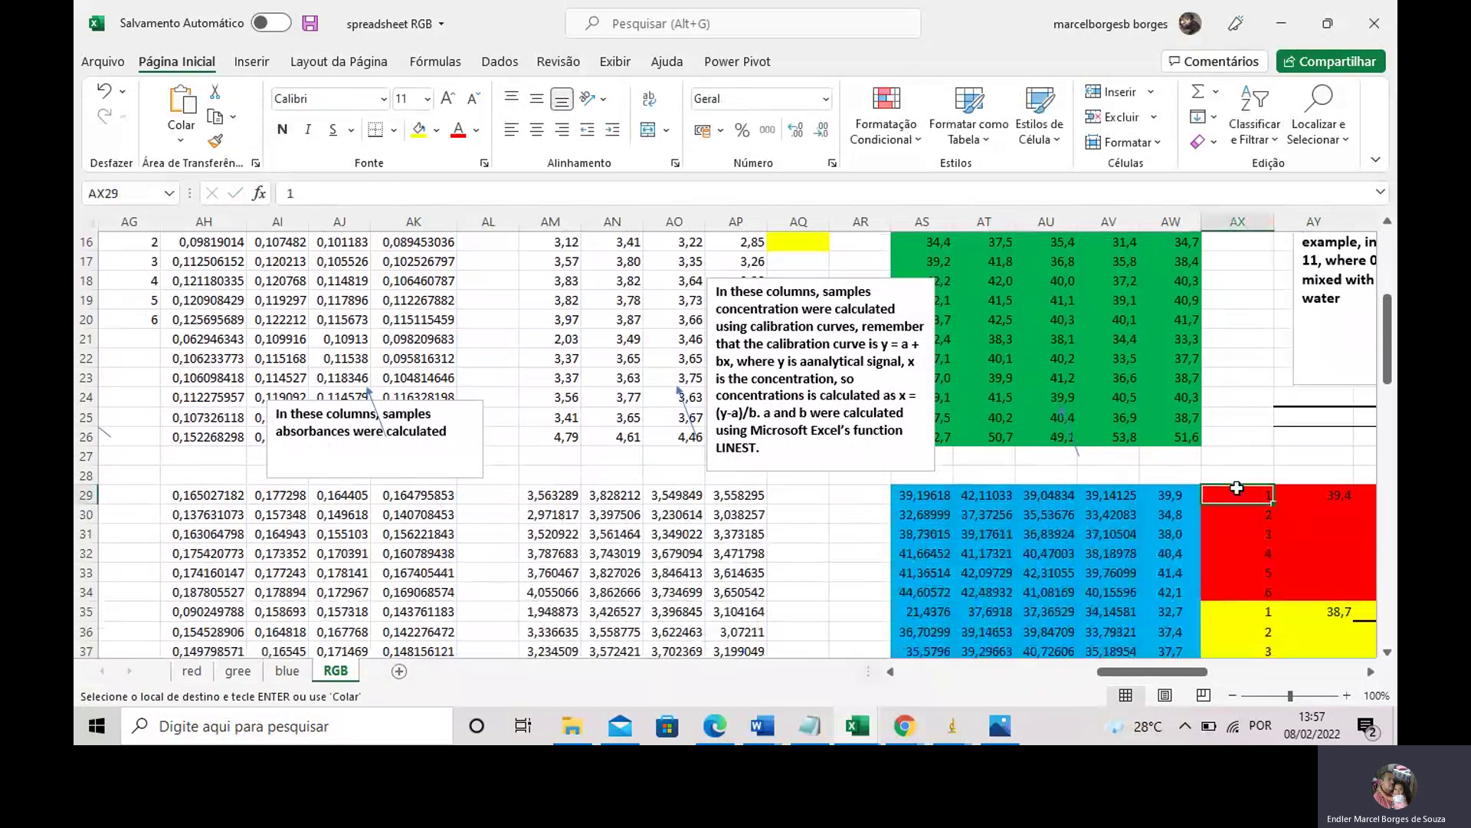
{"action": "key", "text": "ctrl+v"}
{"action": "scroll", "coordinate": [1211, 534], "scroll_direction": "up", "scroll_amount": 2}
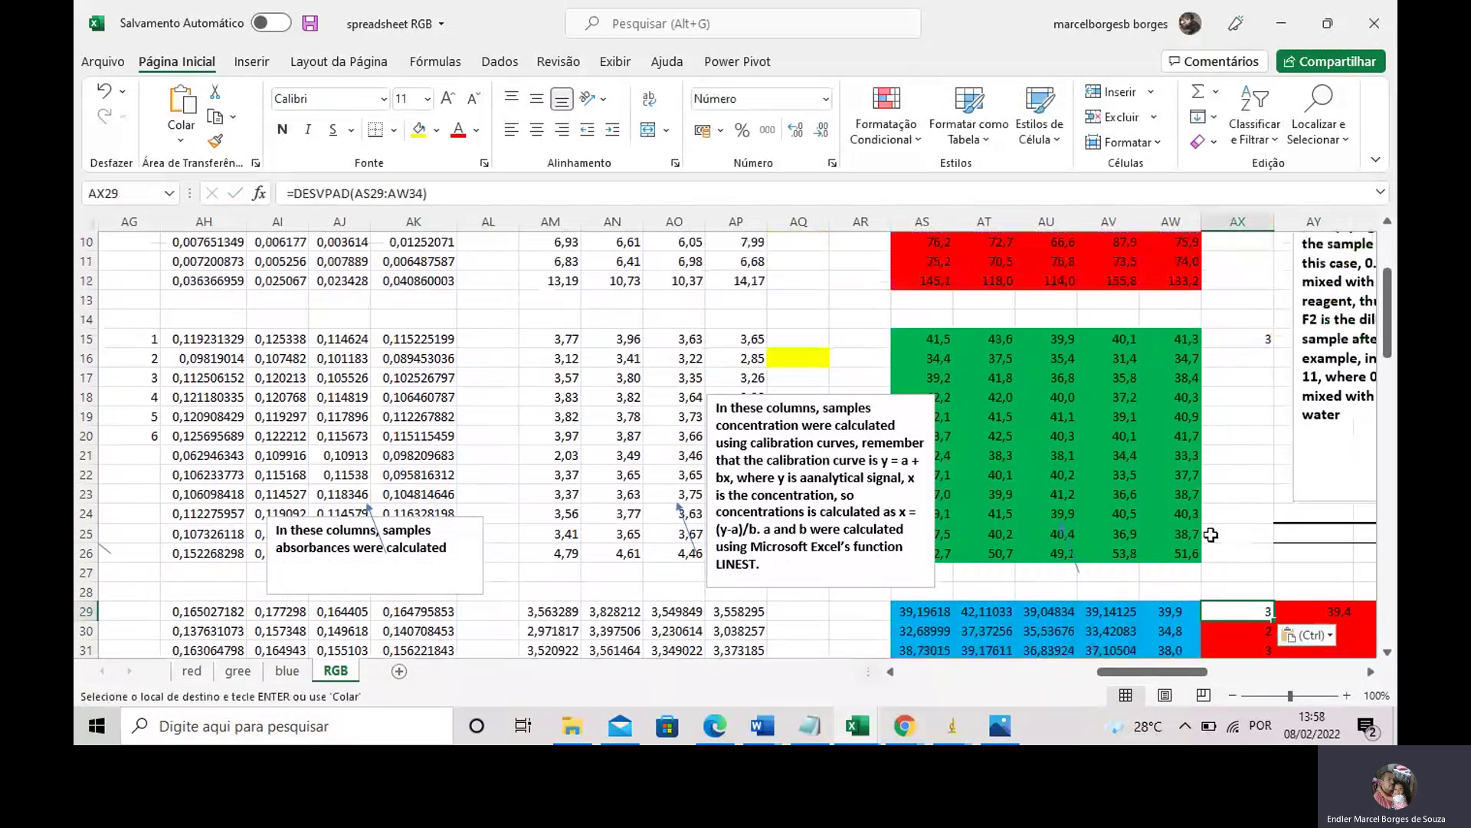
- Examine the R, G and B calibration chart and compare the standard deviations beside the red, green and blue result blocks
{"action": "left_click_drag", "start_coordinate": [1102, 672], "coordinate": [904, 652]}
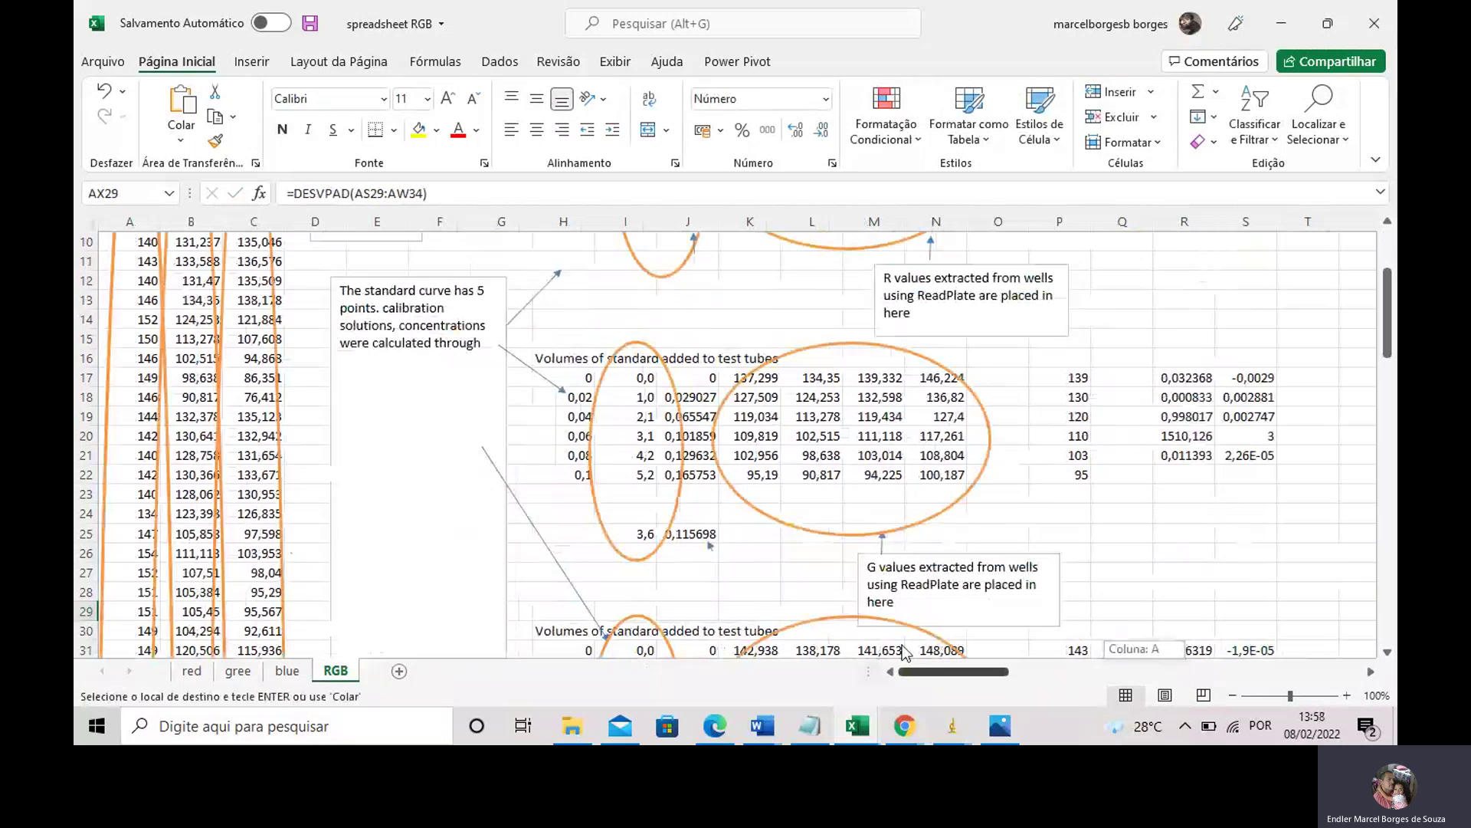
{"action": "scroll", "coordinate": [904, 652], "scroll_direction": "down", "scroll_amount": 16}
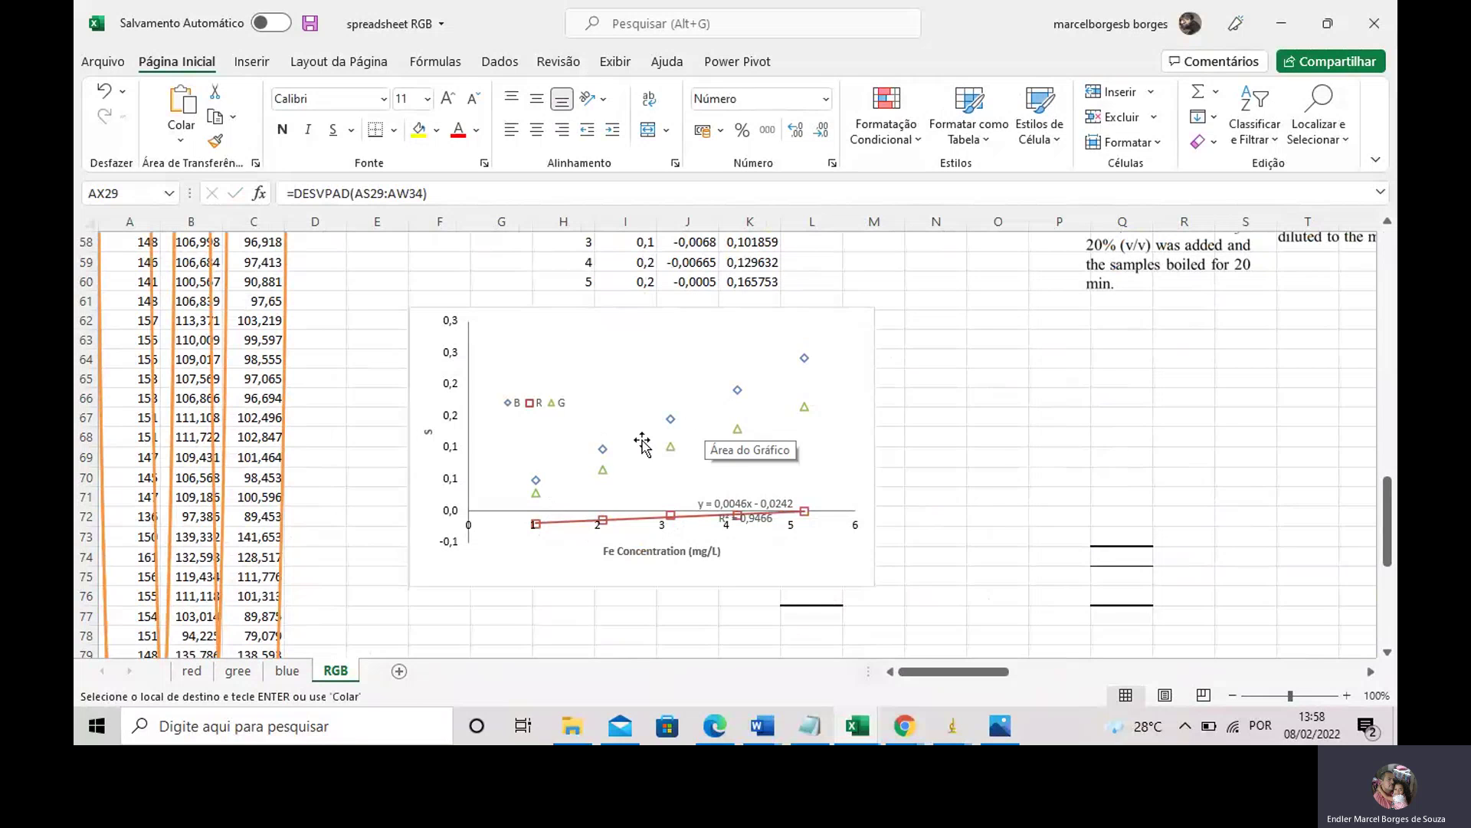
{"action": "left_click_drag", "start_coordinate": [937, 674], "coordinate": [1104, 671]}
{"action": "scroll", "coordinate": [1105, 503], "scroll_direction": "up", "scroll_amount": 5}
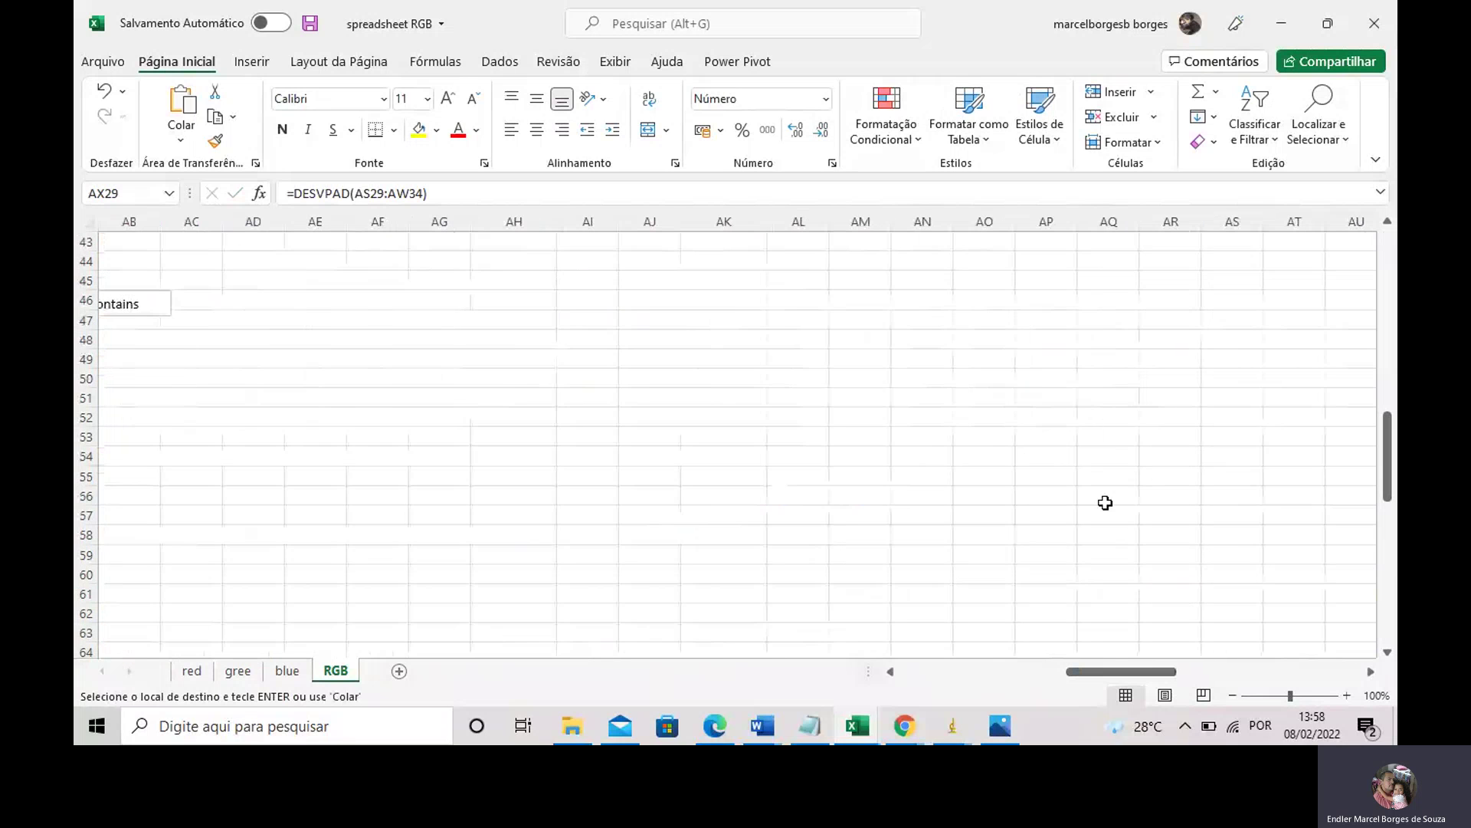
{"action": "scroll", "coordinate": [1105, 502], "scroll_direction": "up", "scroll_amount": 10}
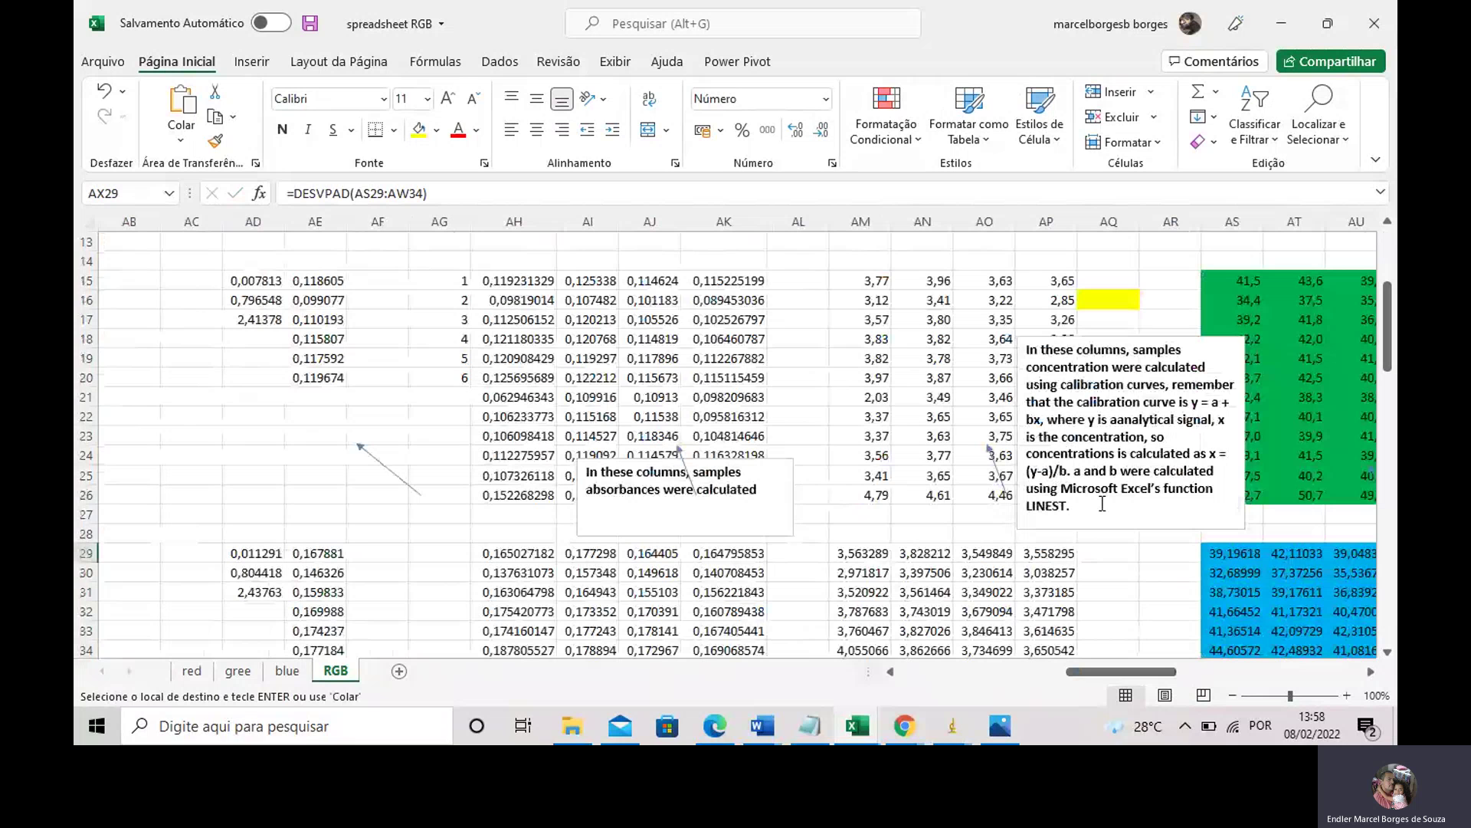
{"action": "scroll", "coordinate": [1102, 504], "scroll_direction": "up", "scroll_amount": 4}
{"action": "scroll", "coordinate": [1102, 504], "scroll_direction": "right", "scroll_amount": 3}
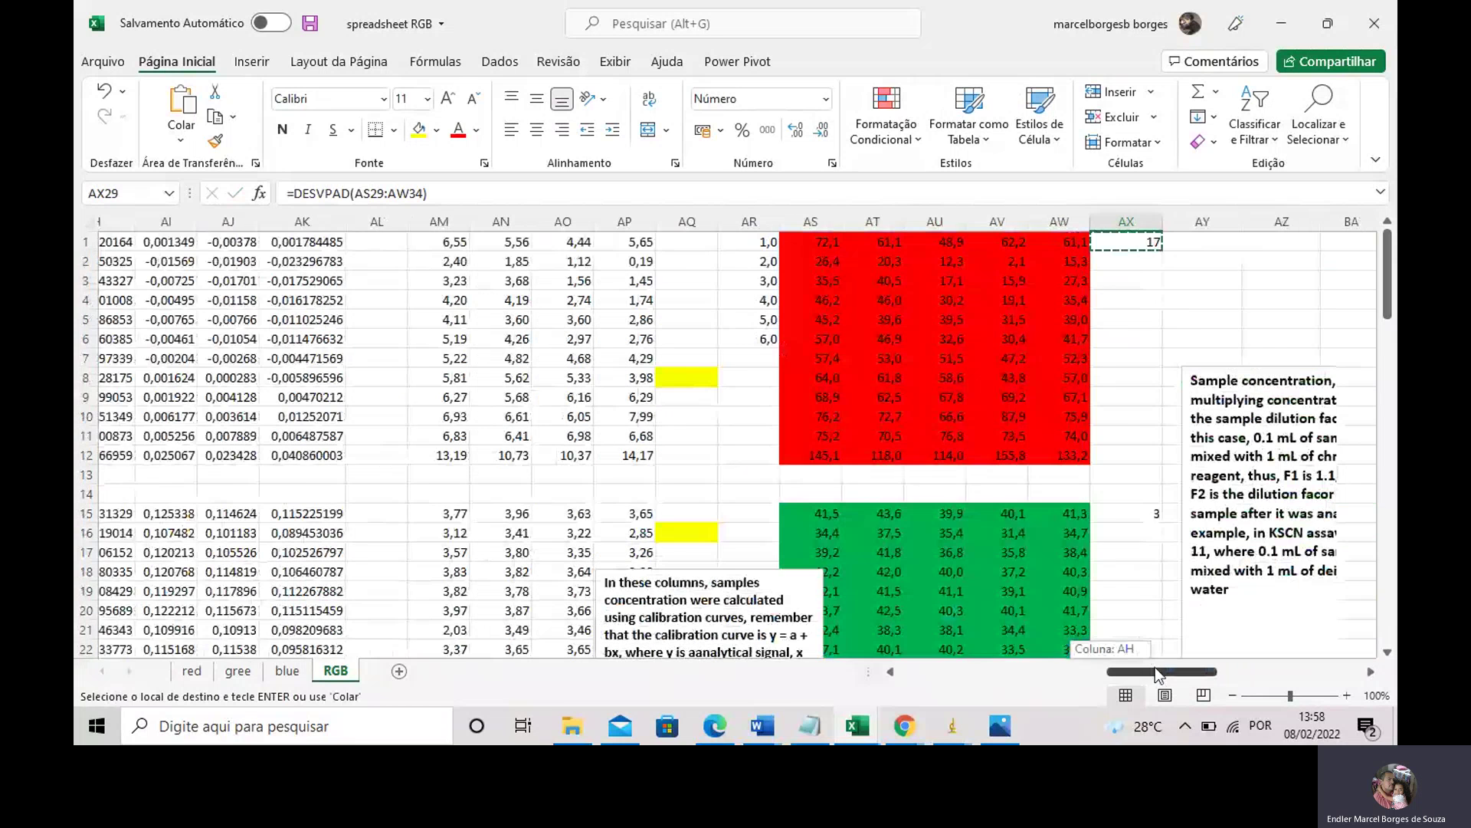
{"action": "scroll", "coordinate": [1096, 338], "scroll_direction": "down", "scroll_amount": 2}
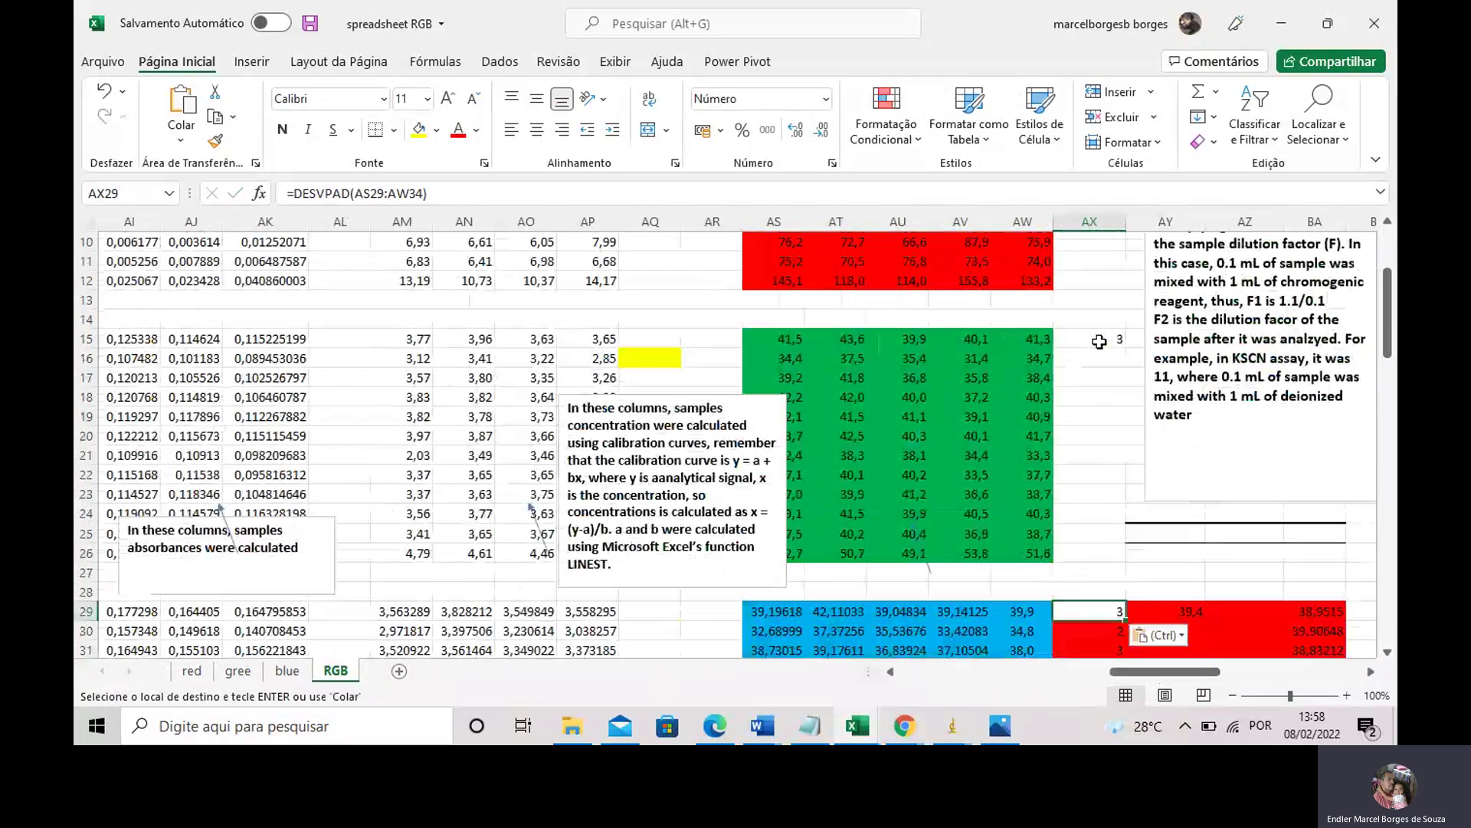
{"action": "scroll", "coordinate": [1099, 342], "scroll_direction": "down", "scroll_amount": 4}
{"action": "scroll", "coordinate": [1156, 383], "scroll_direction": "up", "scroll_amount": 2}
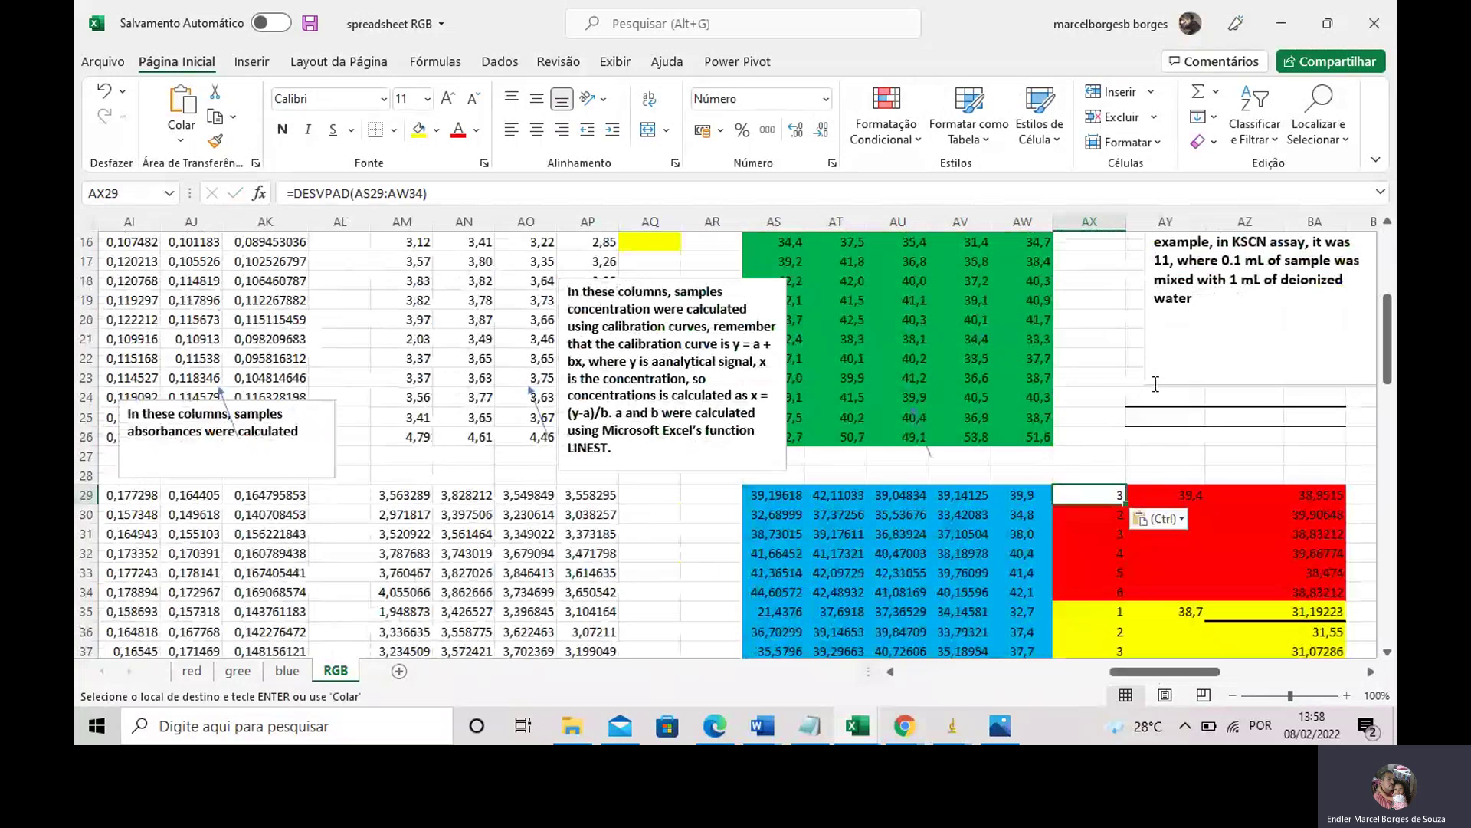
{"action": "scroll", "coordinate": [1156, 383], "scroll_direction": "up", "scroll_amount": 5}
{"action": "scroll", "coordinate": [1155, 384], "scroll_direction": "down", "scroll_amount": 7}
{"action": "left_click_drag", "start_coordinate": [775, 379], "coordinate": [1013, 596]}
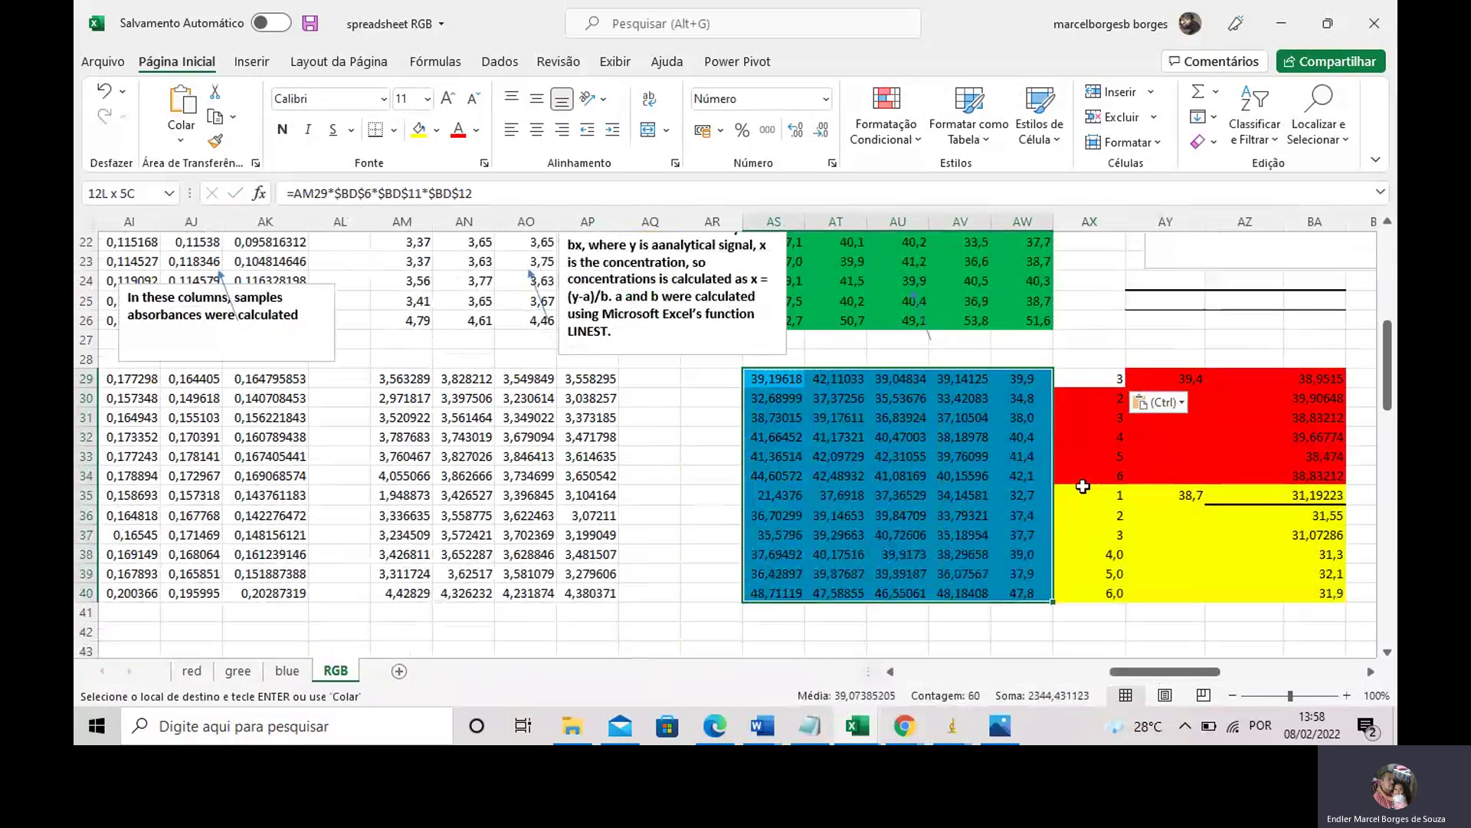
{"action": "double_click", "coordinate": [1317, 378]}
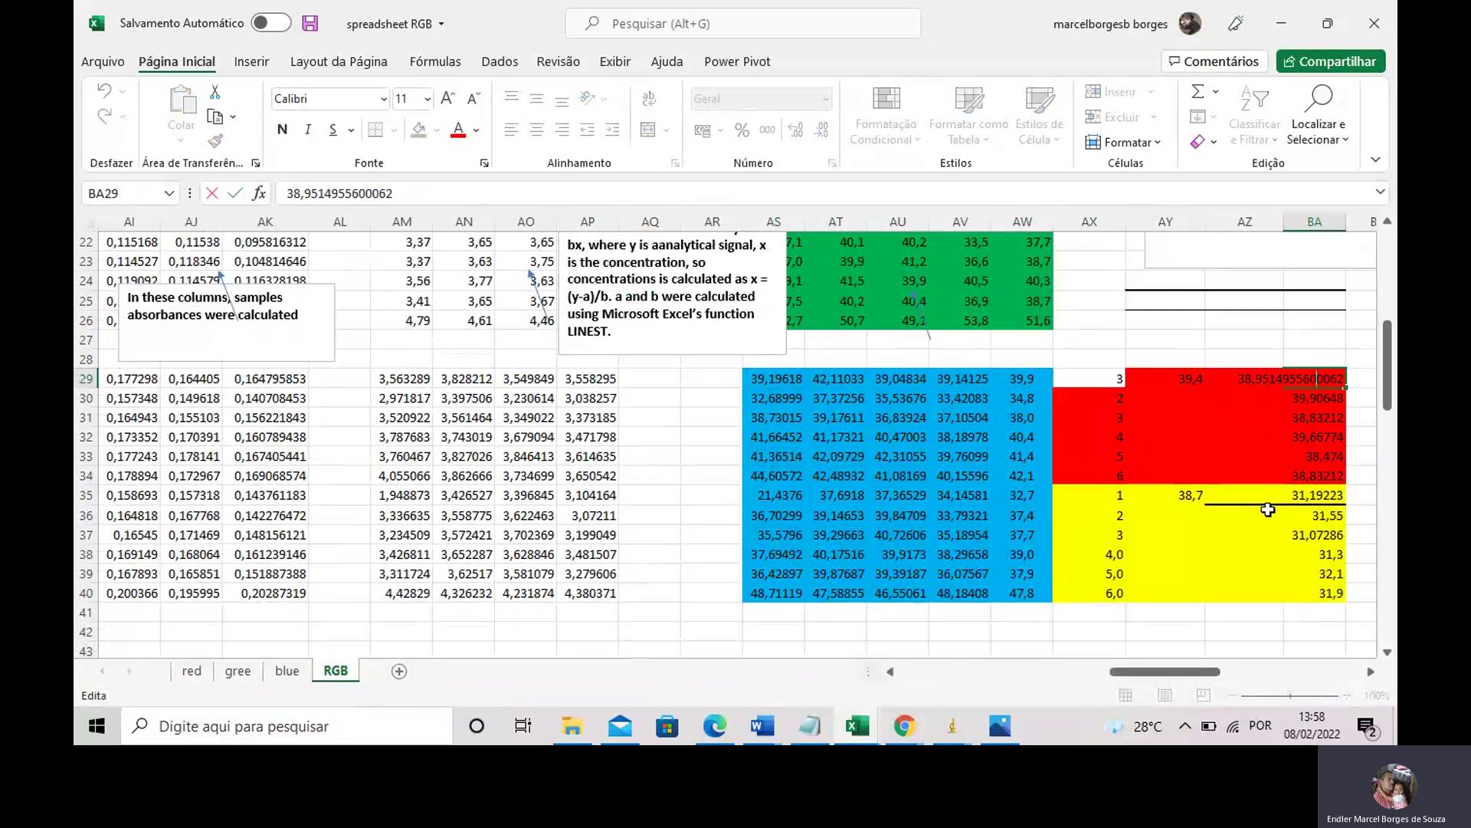
{"action": "left_click_drag", "start_coordinate": [1301, 378], "coordinate": [1127, 379]}
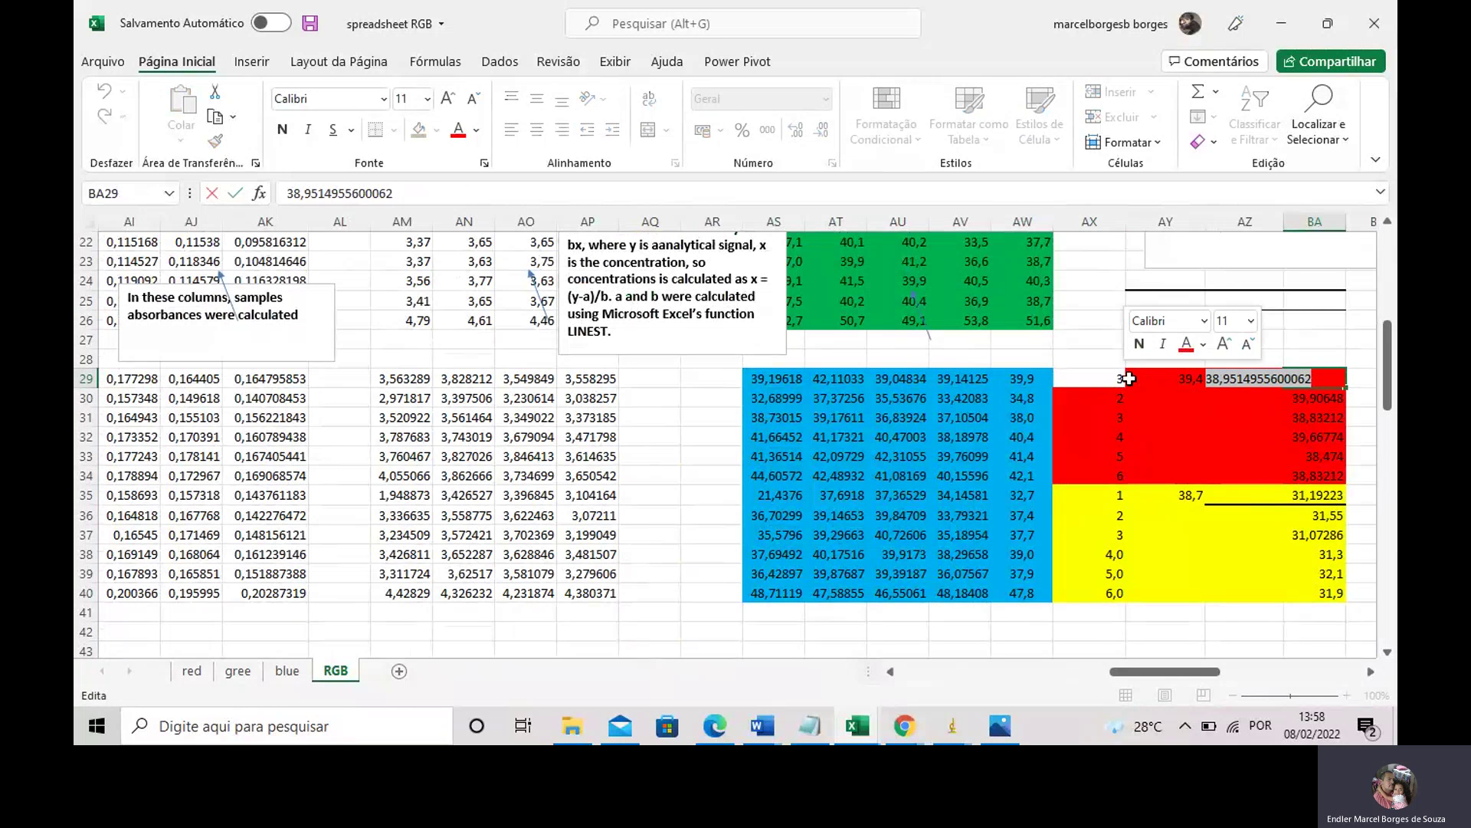
{"action": "key", "text": "Delete"}
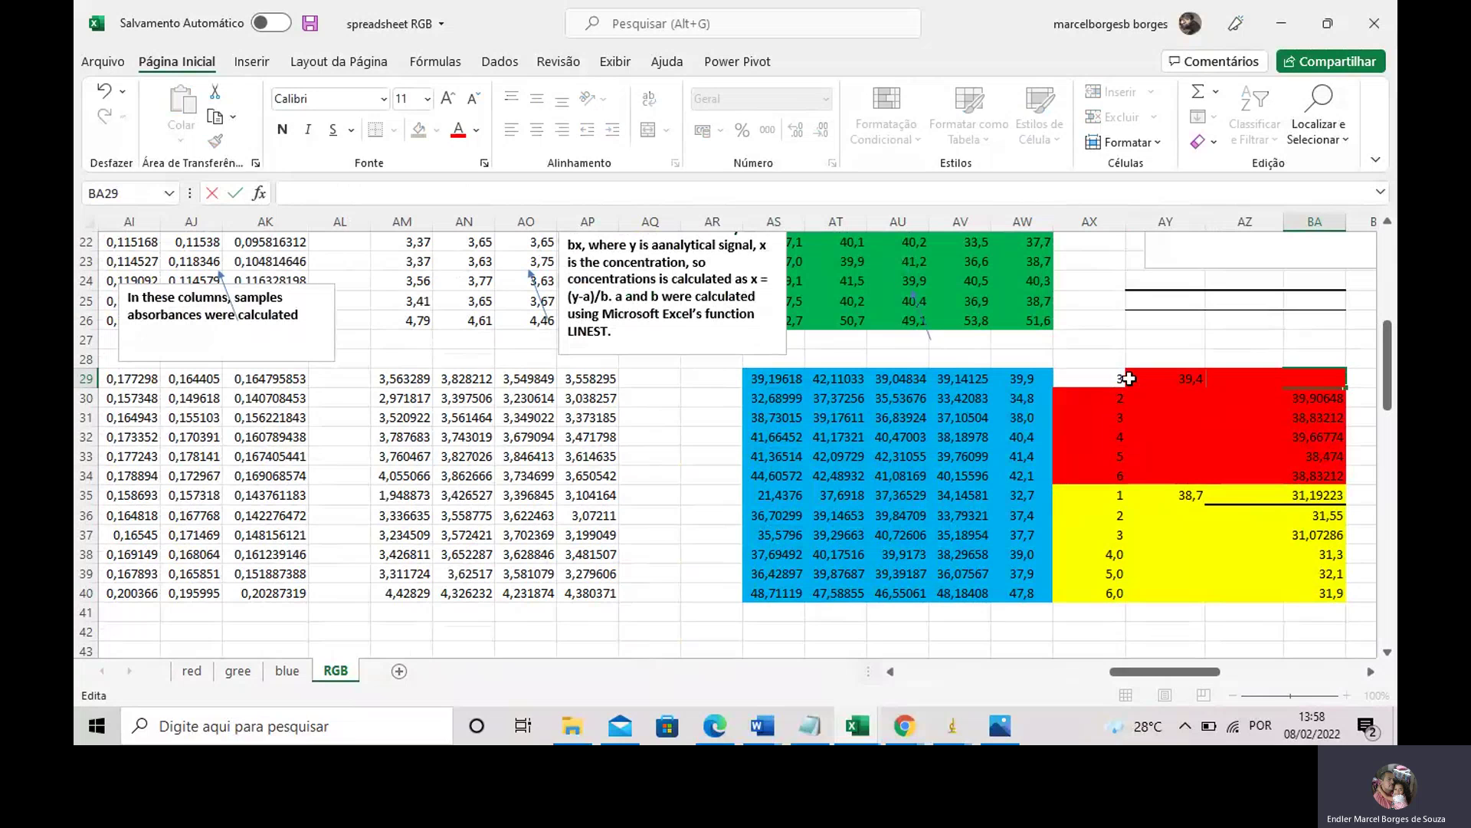
{"action": "type", "text": "=méd"}
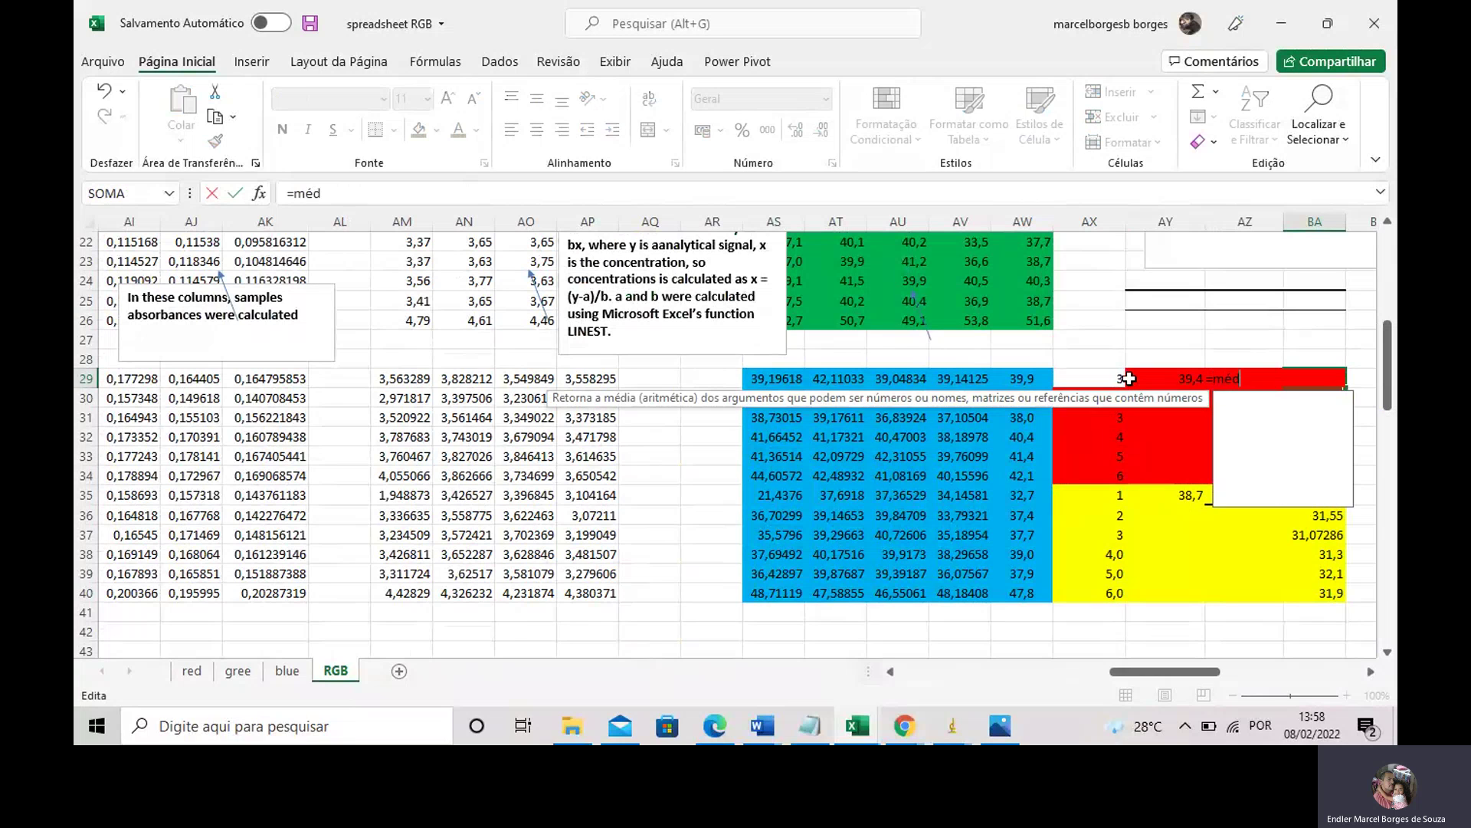
{"action": "type", "text": "ia("}
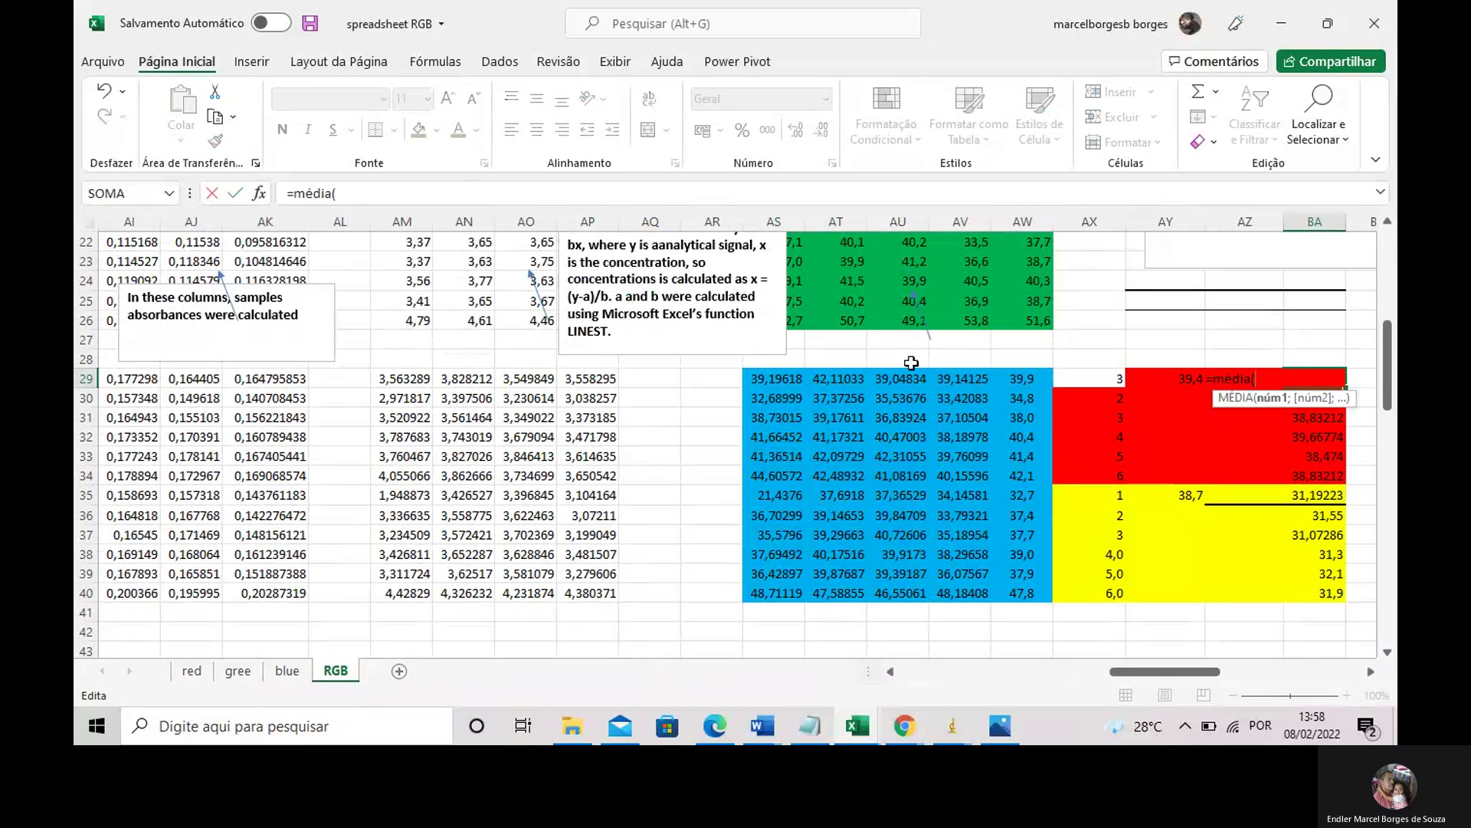
{"action": "left_click_drag", "start_coordinate": [787, 381], "coordinate": [964, 381]}
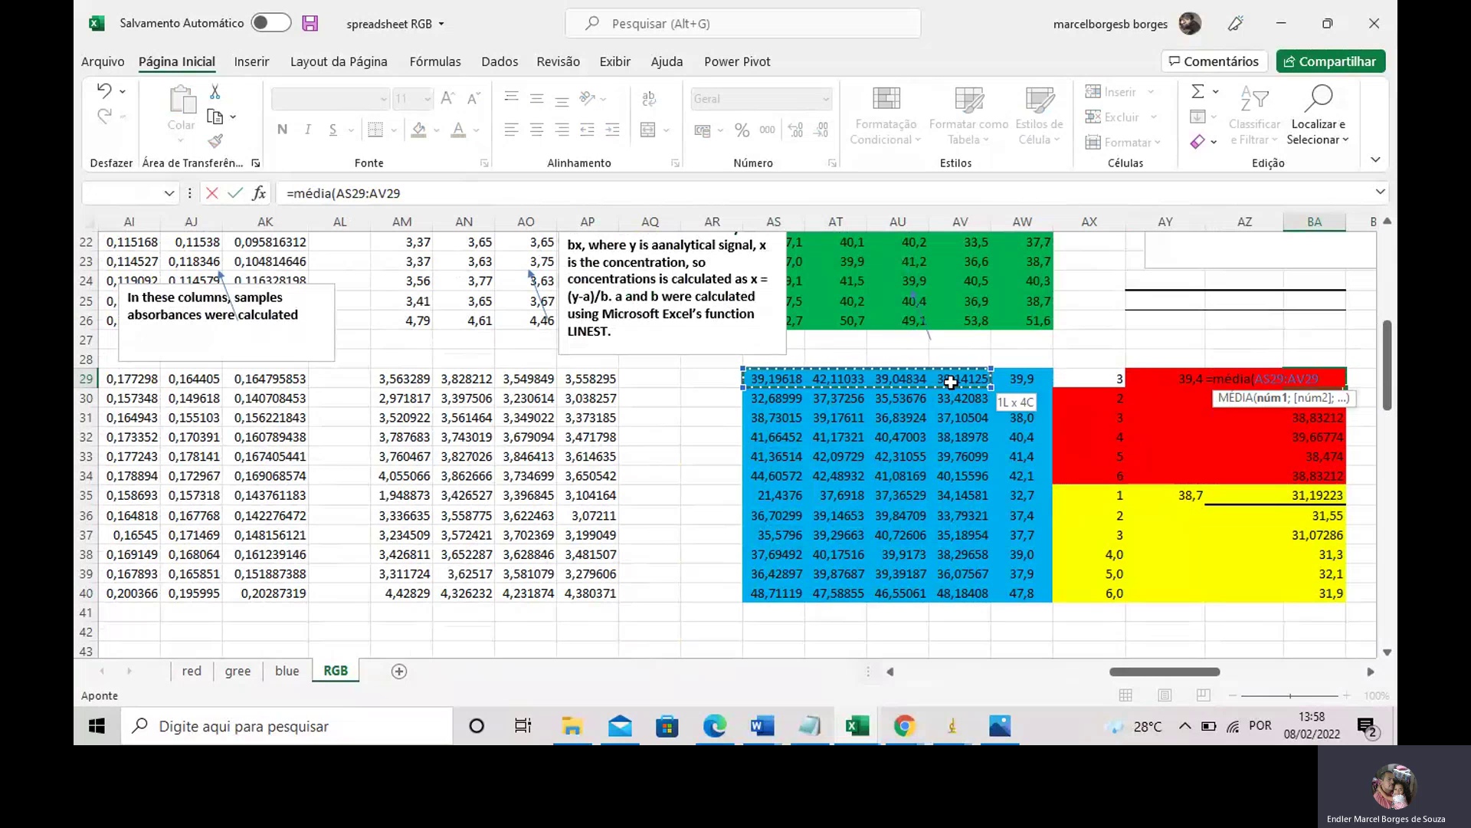
{"action": "key", "text": "Return"}
{"action": "left_click", "coordinate": [1134, 398]}
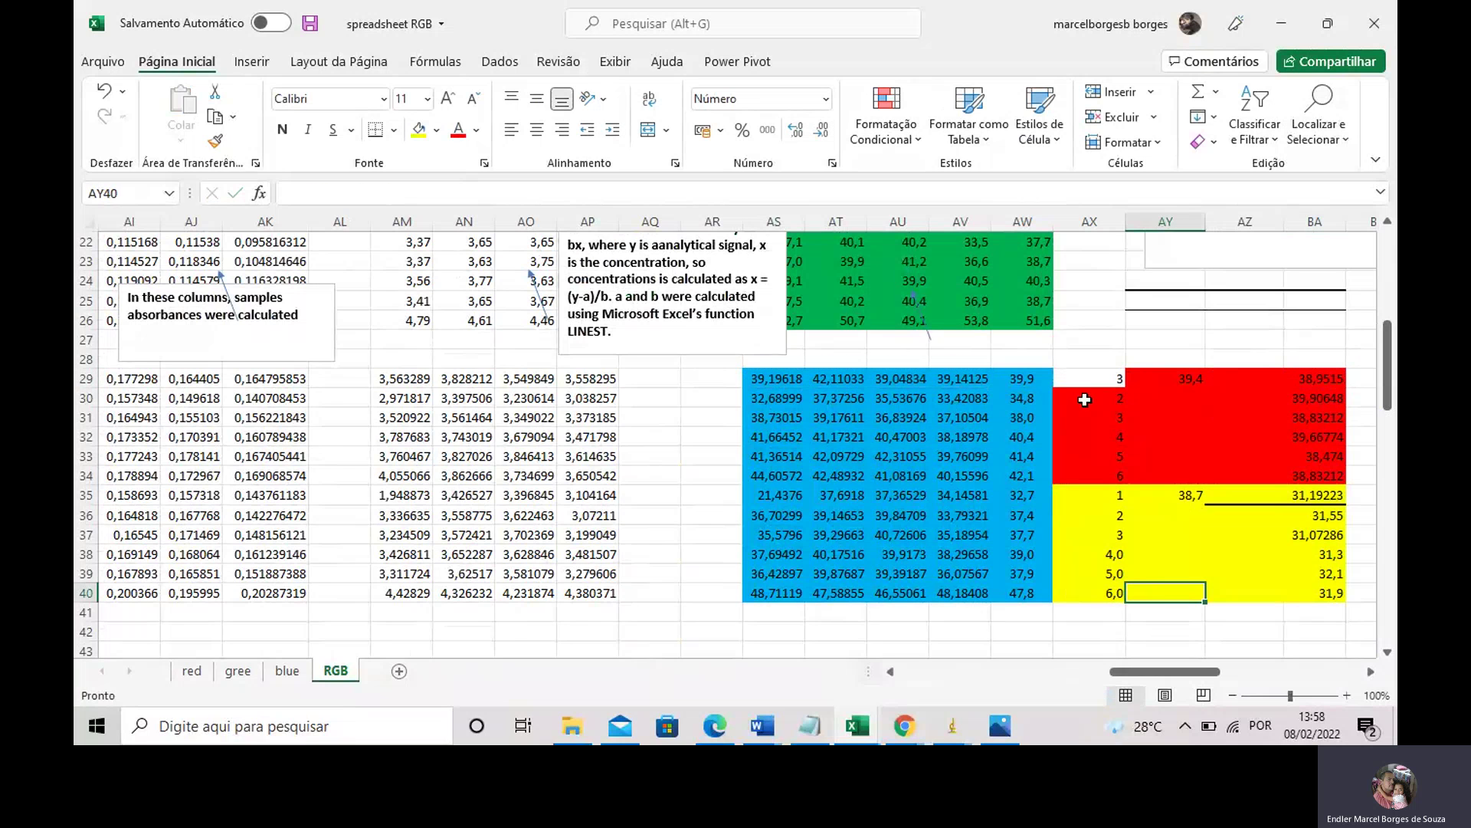
- Check the mean formula in AW29 and examine the averages of the two sample groups, AW29:AW34 and AW35:AW40
{"action": "left_click", "coordinate": [1030, 377]}
{"action": "double_click", "coordinate": [1030, 377]}
{"action": "key", "text": "Escape"}
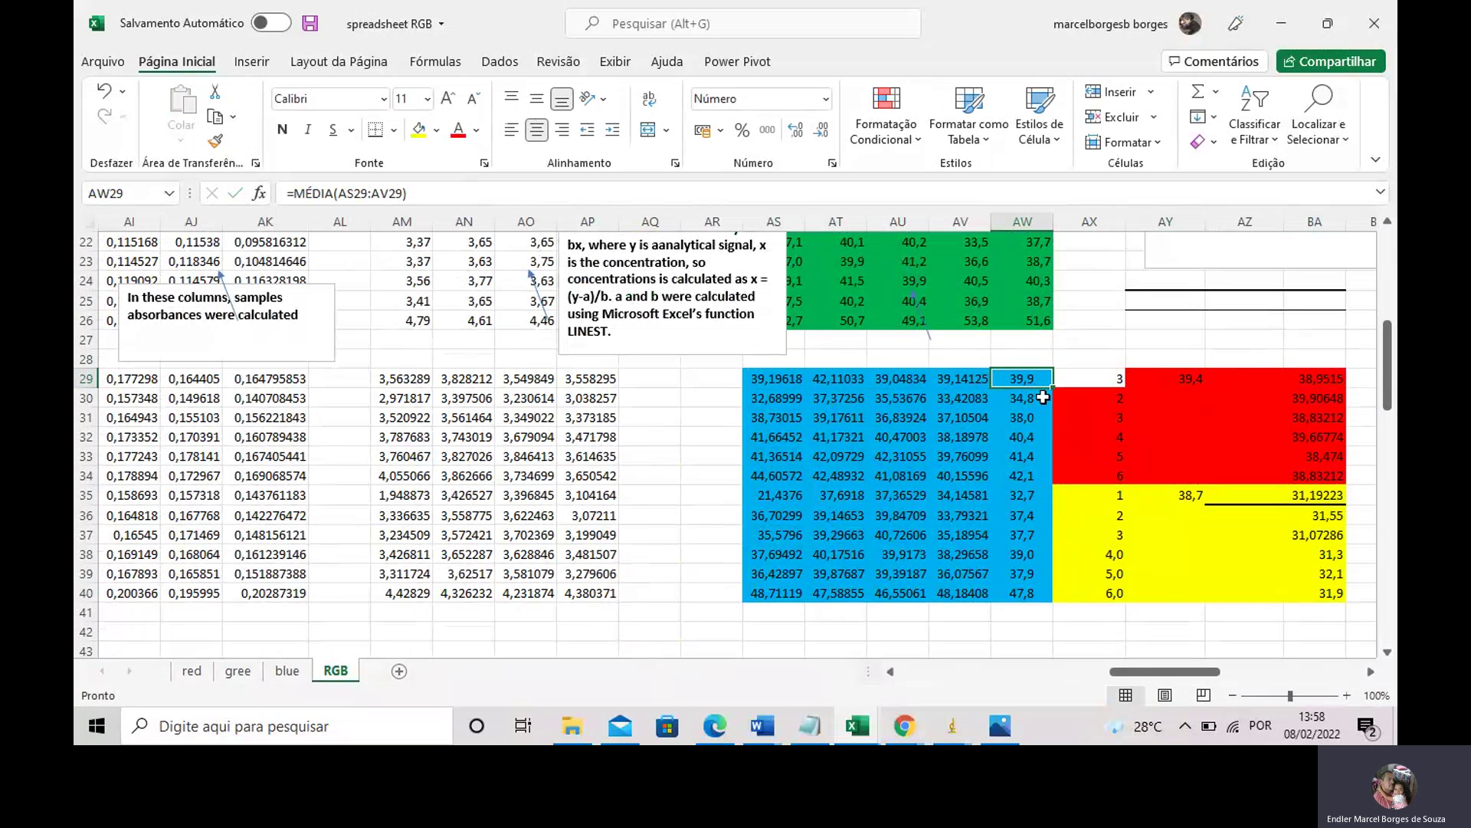
{"action": "left_click_drag", "start_coordinate": [1037, 381], "coordinate": [1019, 472]}
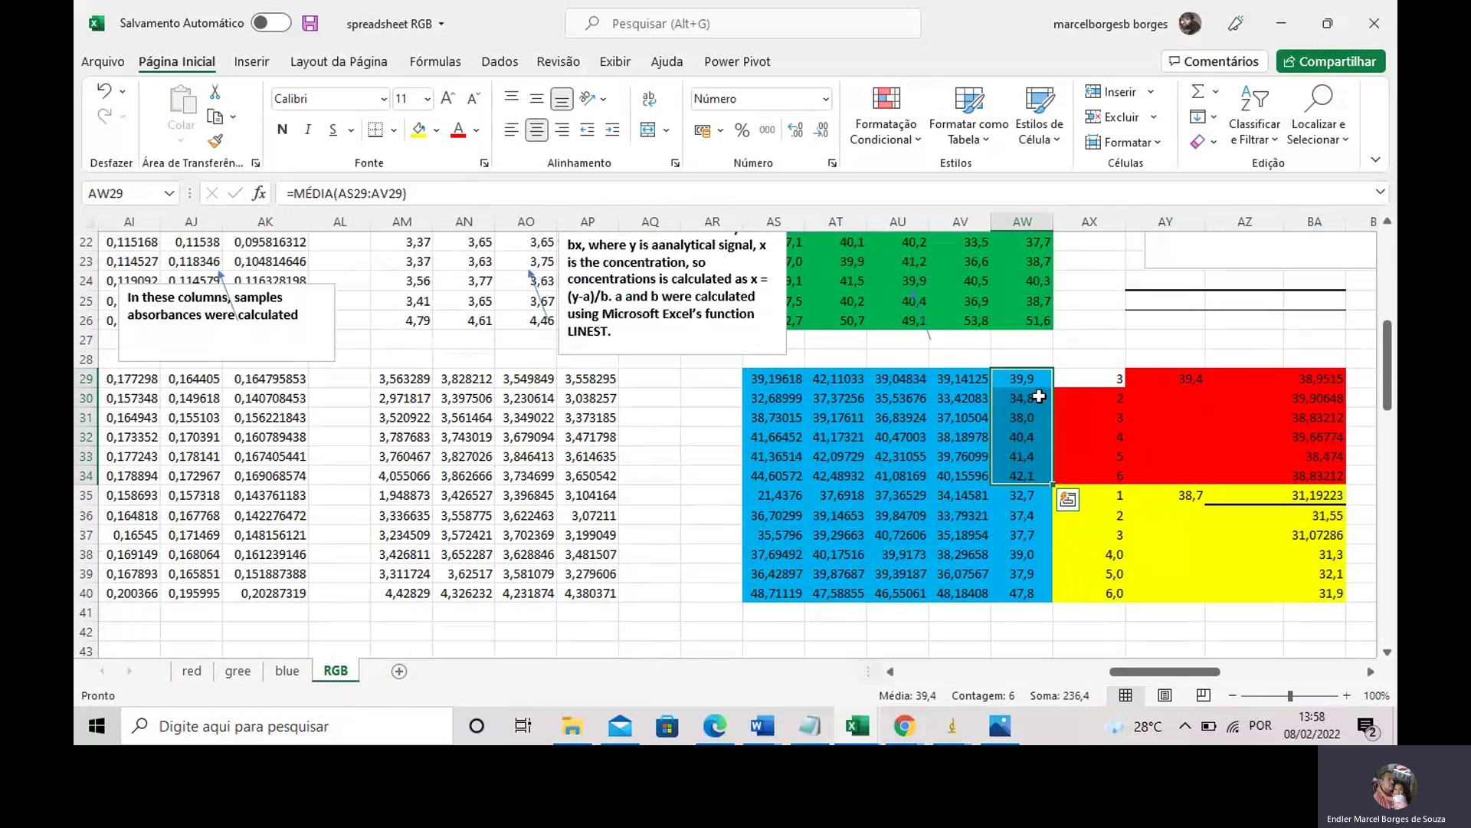
{"action": "left_click_drag", "start_coordinate": [1032, 379], "coordinate": [1024, 475]}
{"action": "left_click", "coordinate": [1016, 499]}
{"action": "left_click_drag", "start_coordinate": [1018, 512], "coordinate": [1011, 597]}
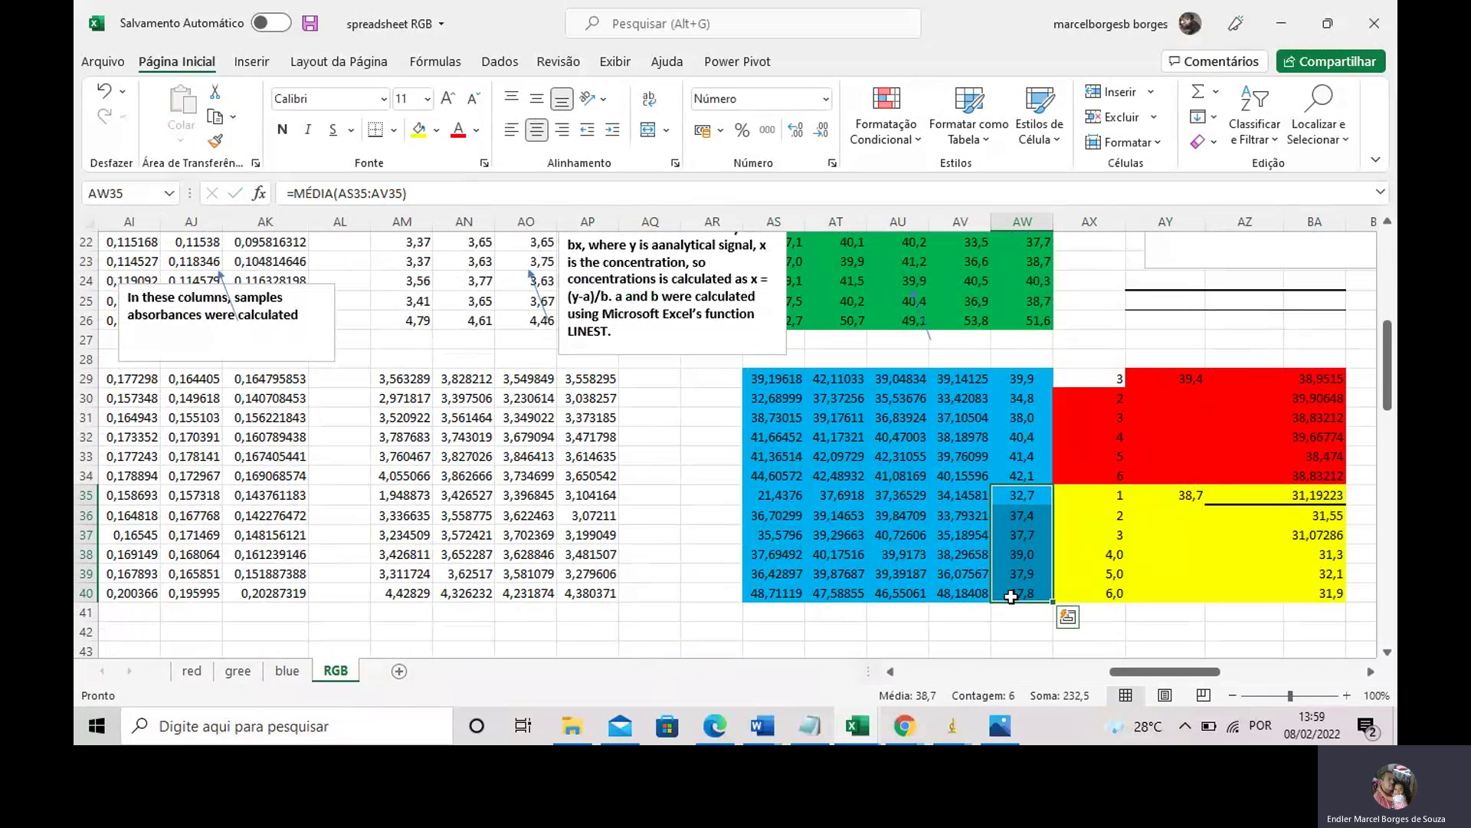
- Set the dilution factor F2 in BD12 to =2,5
{"action": "left_click_drag", "start_coordinate": [1127, 677], "coordinate": [805, 358]}
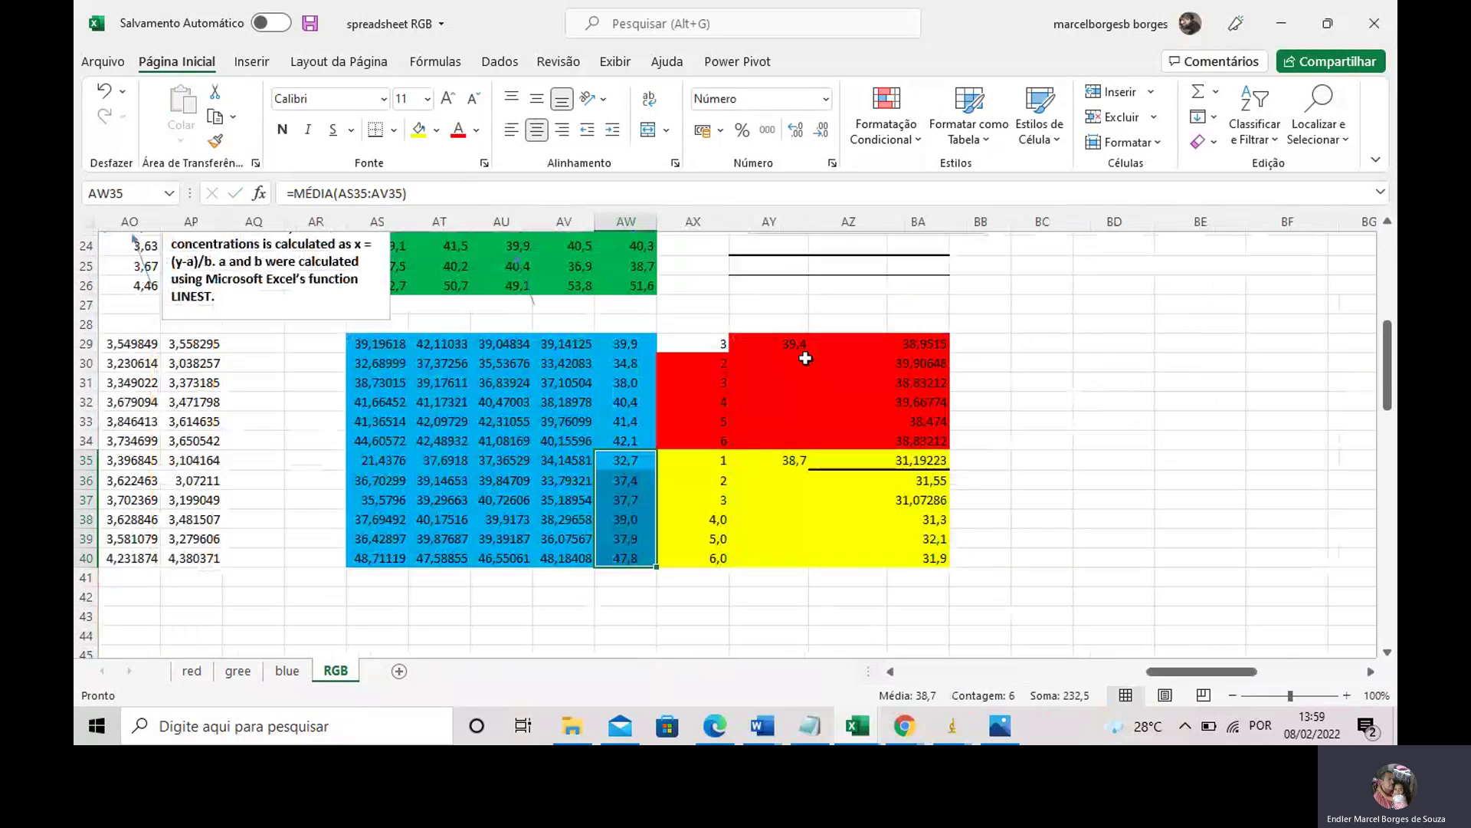
{"action": "scroll", "coordinate": [805, 358], "scroll_direction": "up", "scroll_amount": 7}
{"action": "left_click", "coordinate": [1058, 443]}
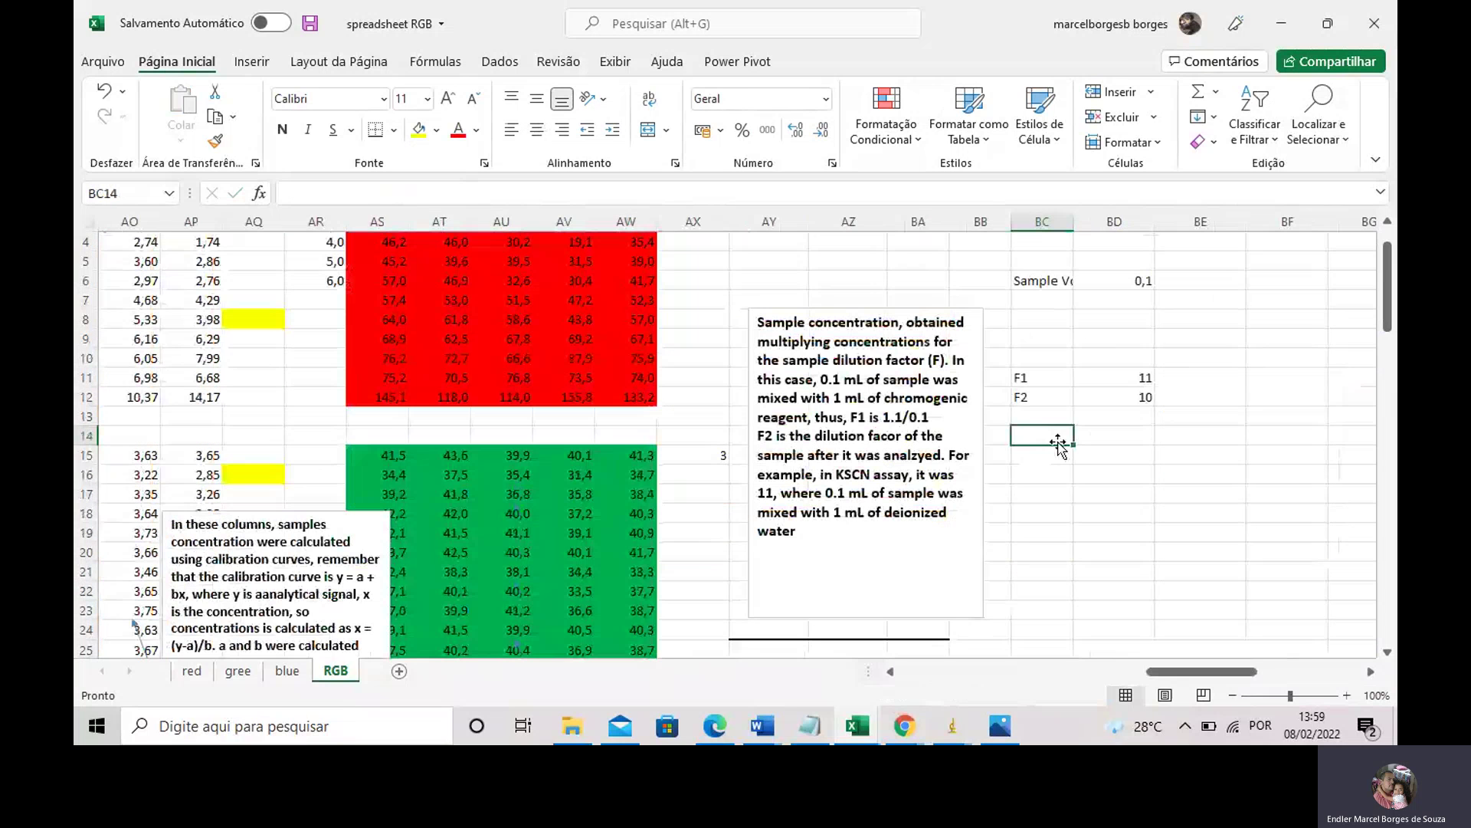
{"action": "left_click", "coordinate": [1158, 454]}
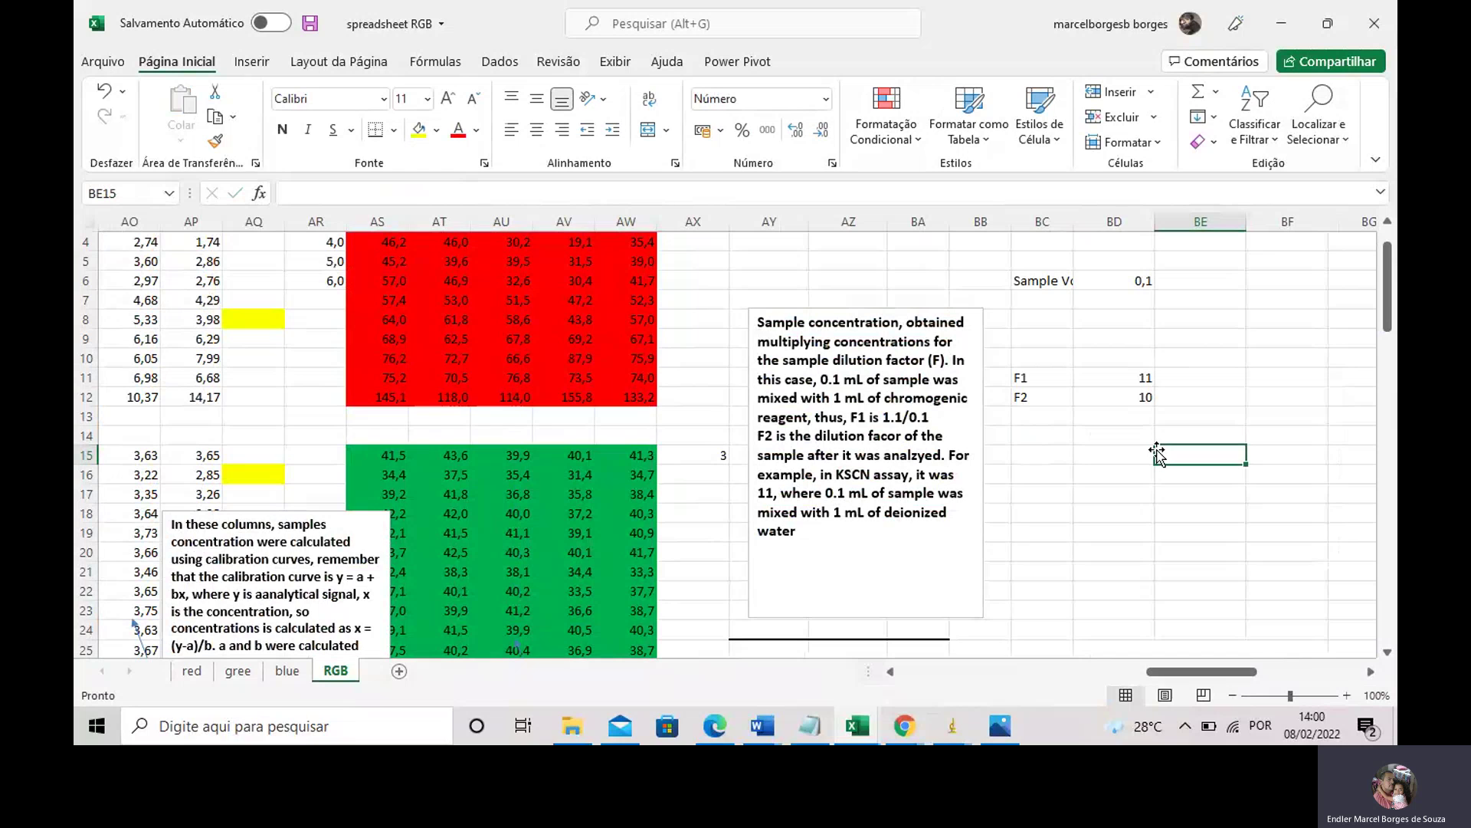
{"action": "left_click", "coordinate": [1123, 381]}
{"action": "double_click", "coordinate": [1134, 395]}
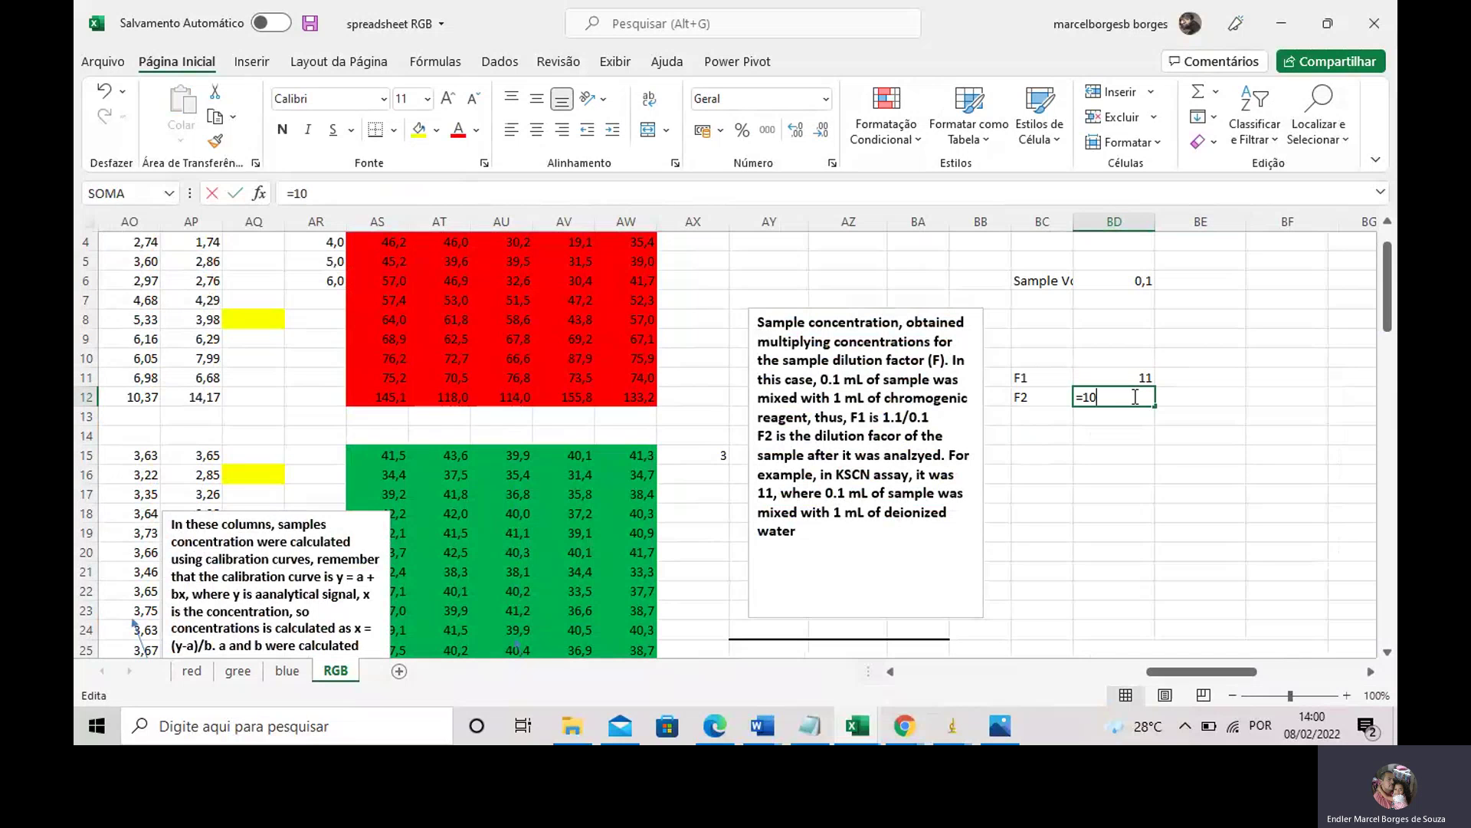
{"action": "key", "text": "BackSpace"}
{"action": "key", "text": "BackSpace"}
{"action": "type", "text": "2,5"}
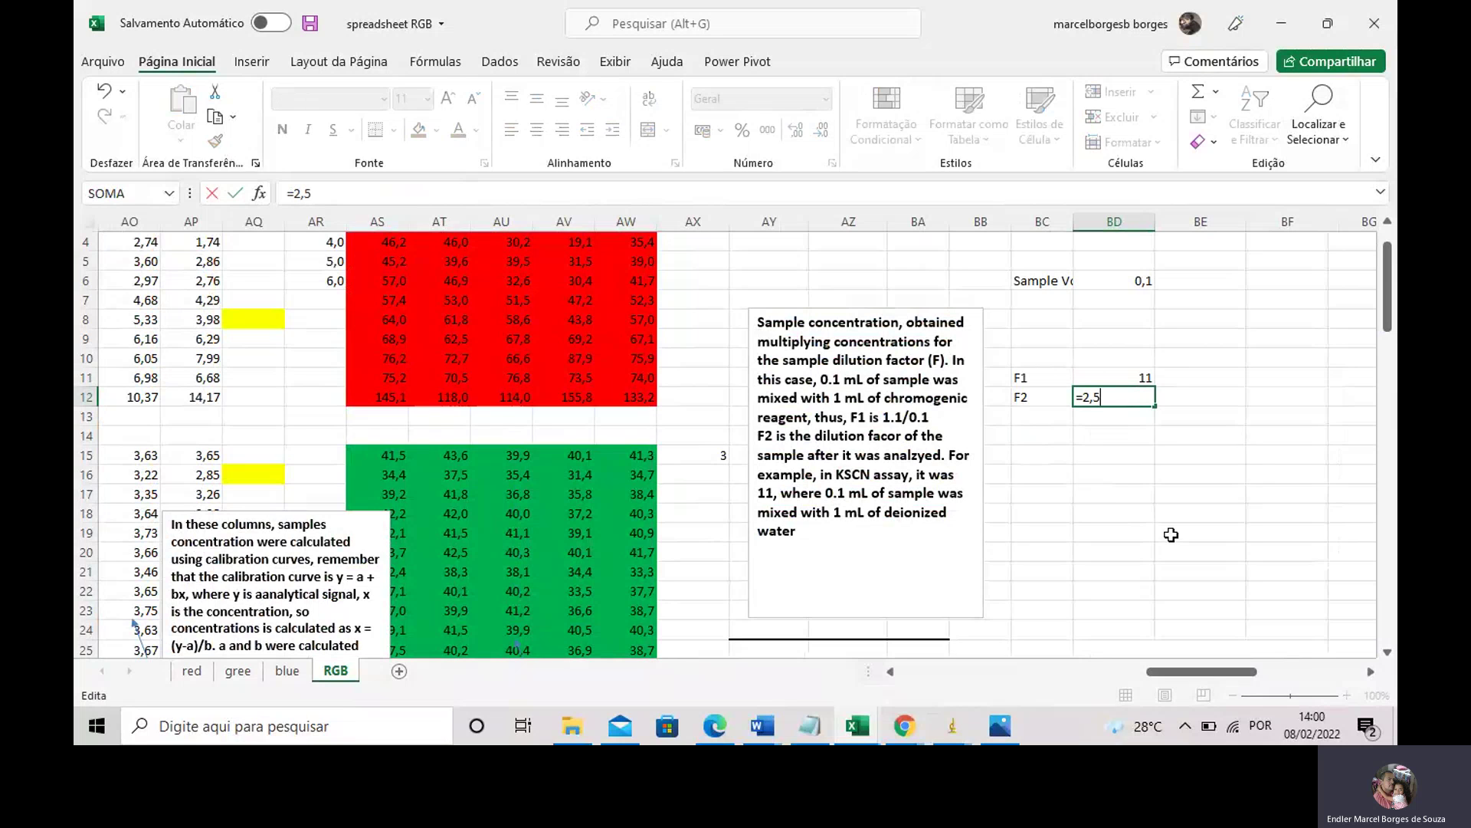
{"action": "left_click", "coordinate": [1171, 535]}
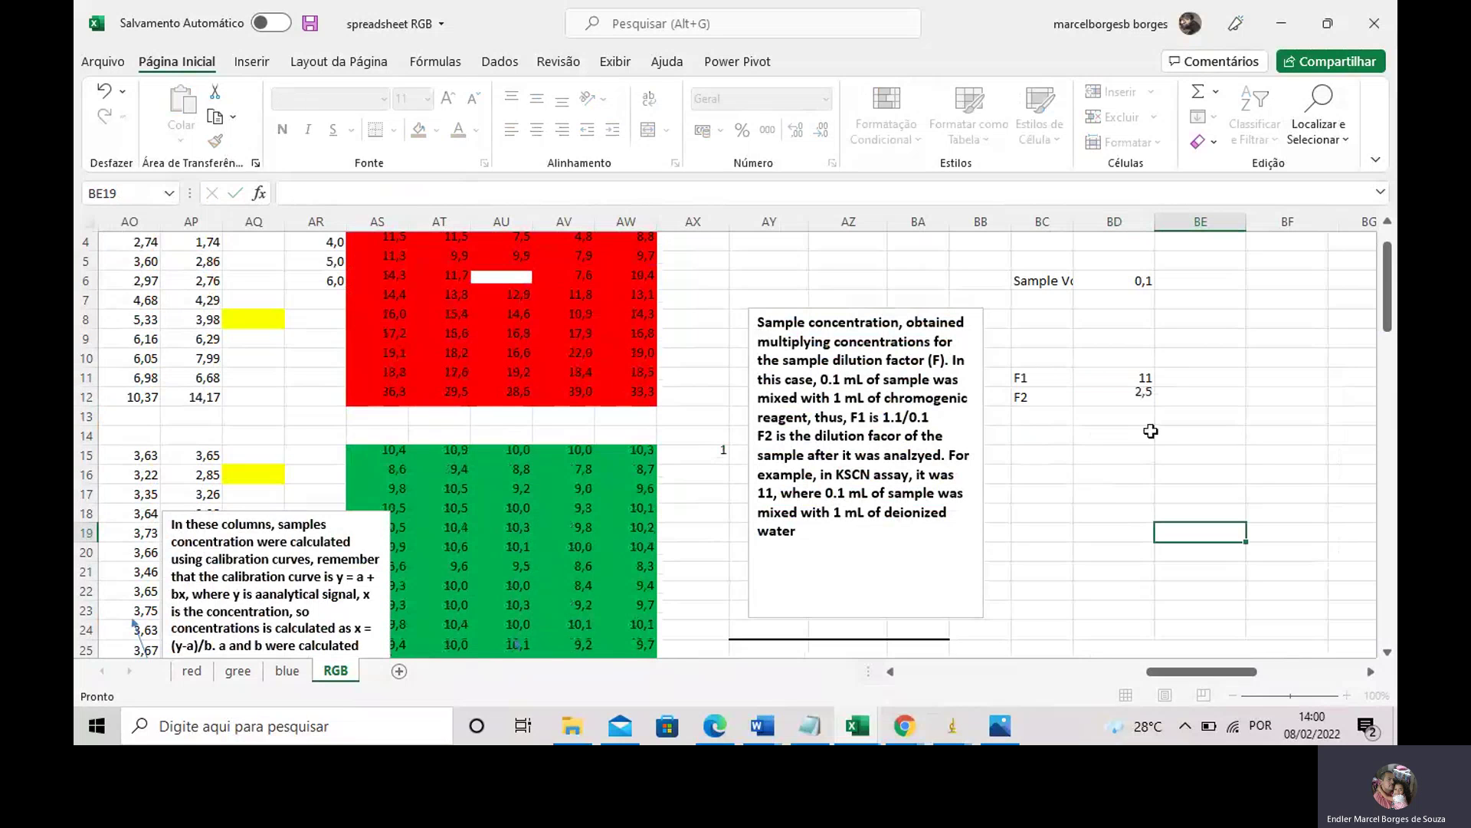
- Check the F1 dilution factor formula in BD11 against the note and review the sample preparation diagram
{"action": "left_click", "coordinate": [1130, 378]}
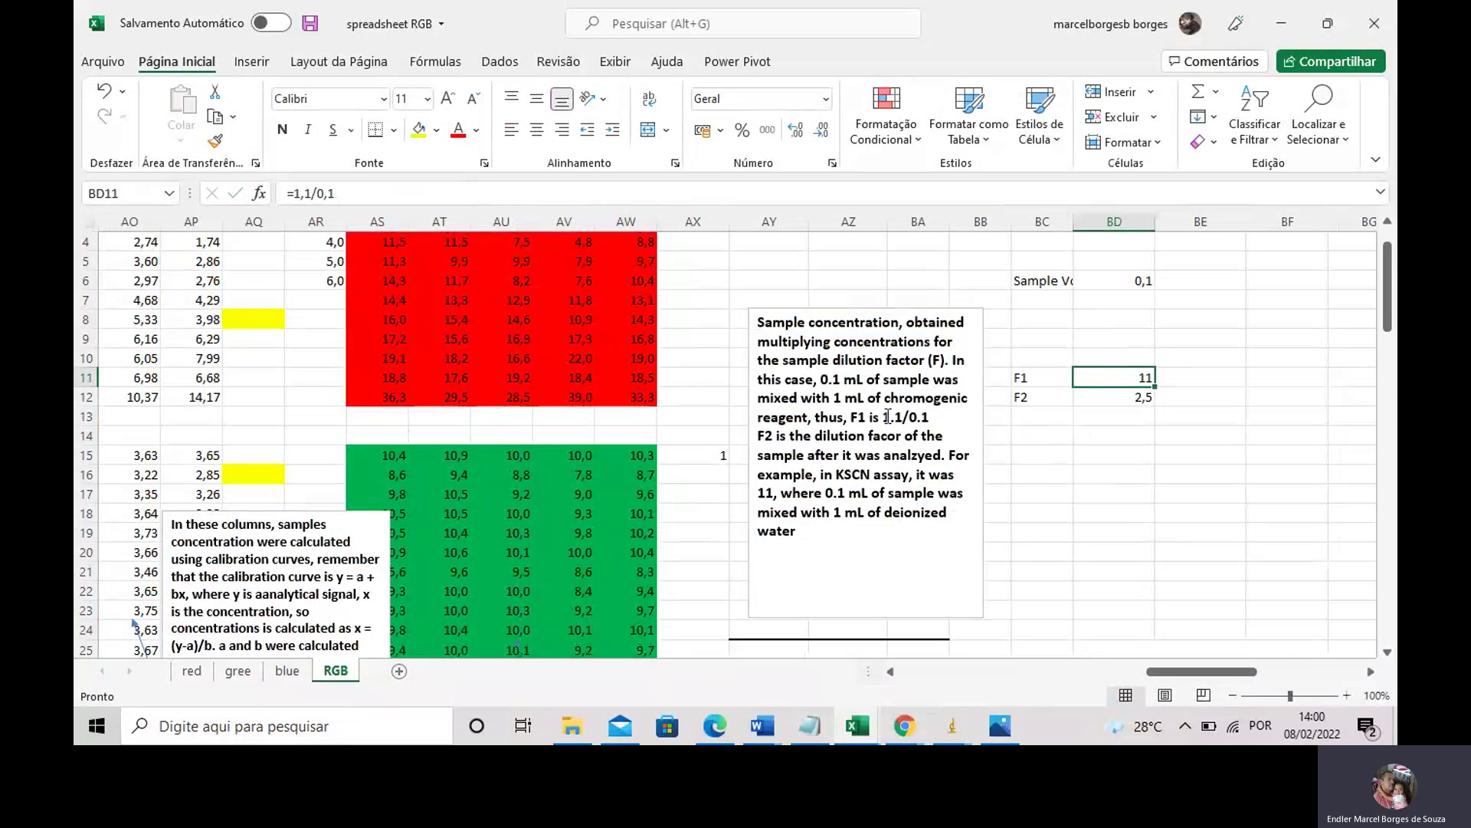
{"action": "scroll", "coordinate": [887, 417], "scroll_direction": "down", "scroll_amount": 3}
{"action": "scroll", "coordinate": [888, 417], "scroll_direction": "down", "scroll_amount": 15}
{"action": "left_click_drag", "start_coordinate": [1162, 672], "coordinate": [964, 679]}
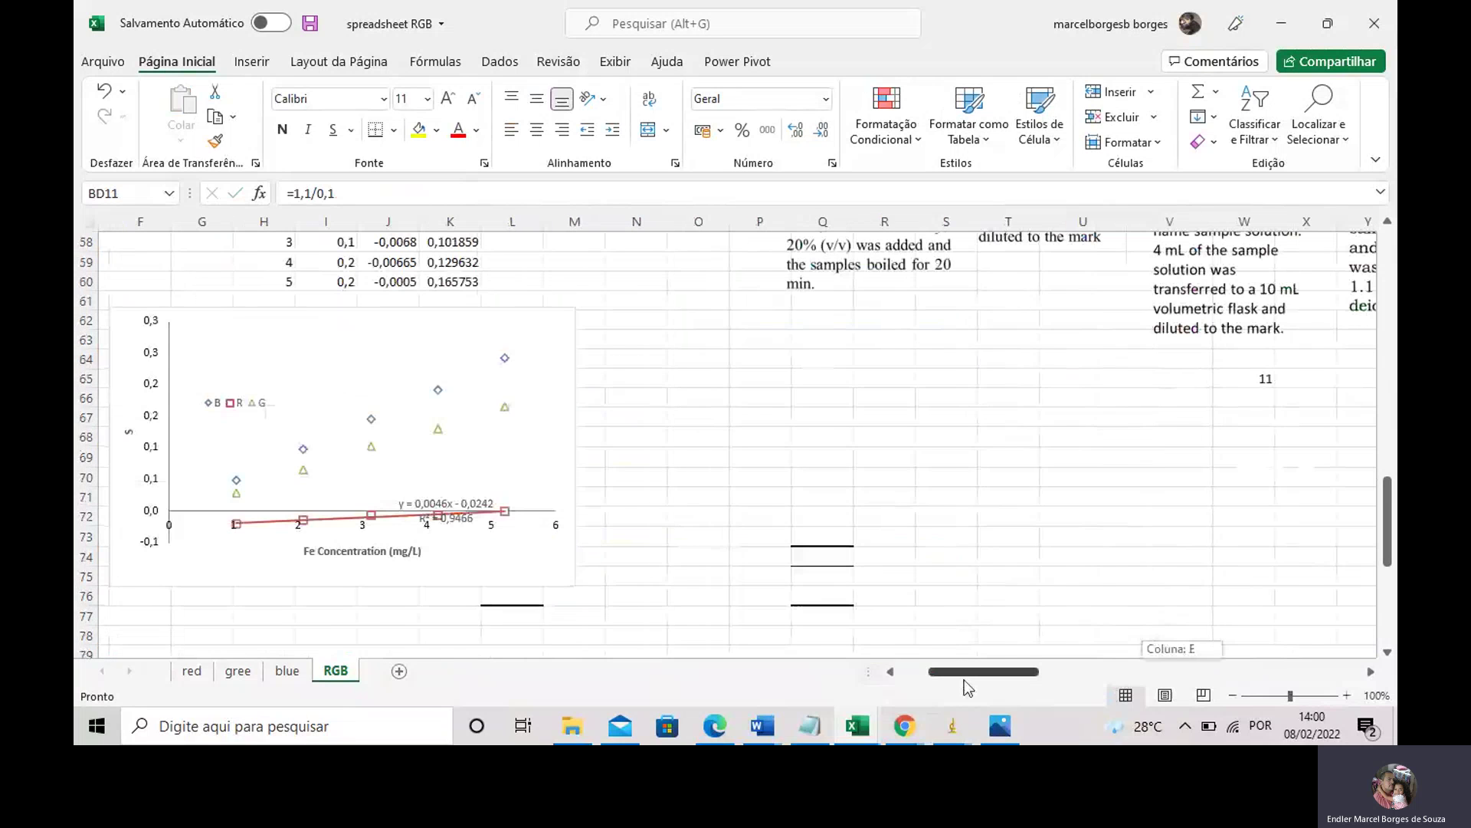
{"action": "scroll", "coordinate": [1063, 429], "scroll_direction": "up", "scroll_amount": 6}
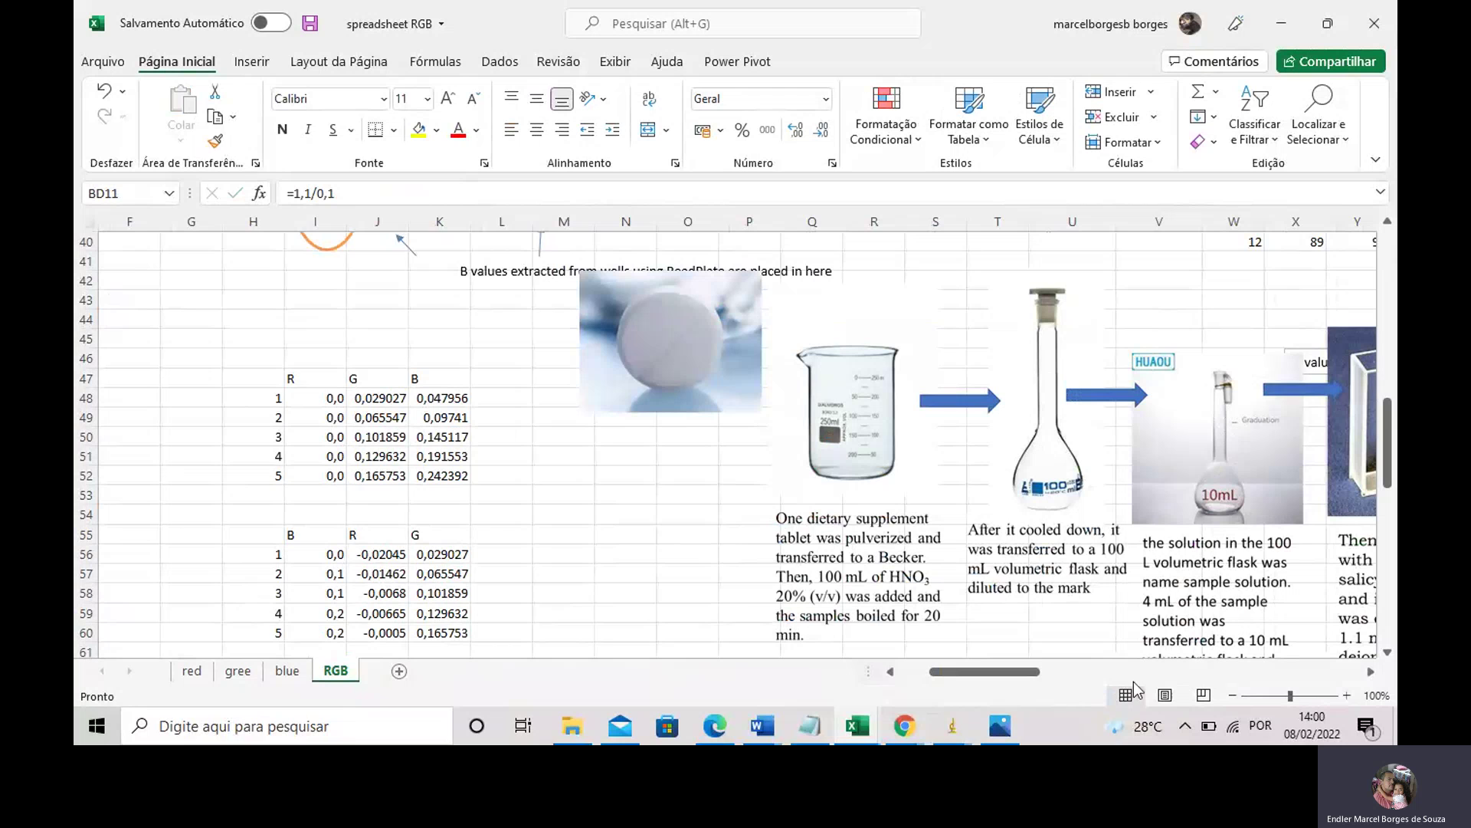
- Examine the 10 mL flask and cuvette stages of the sample preparation diagram and compare them with the F1 and F2 dilution factors in BD11:BD12
{"action": "left_click_drag", "start_coordinate": [1037, 678], "coordinate": [1096, 675]}
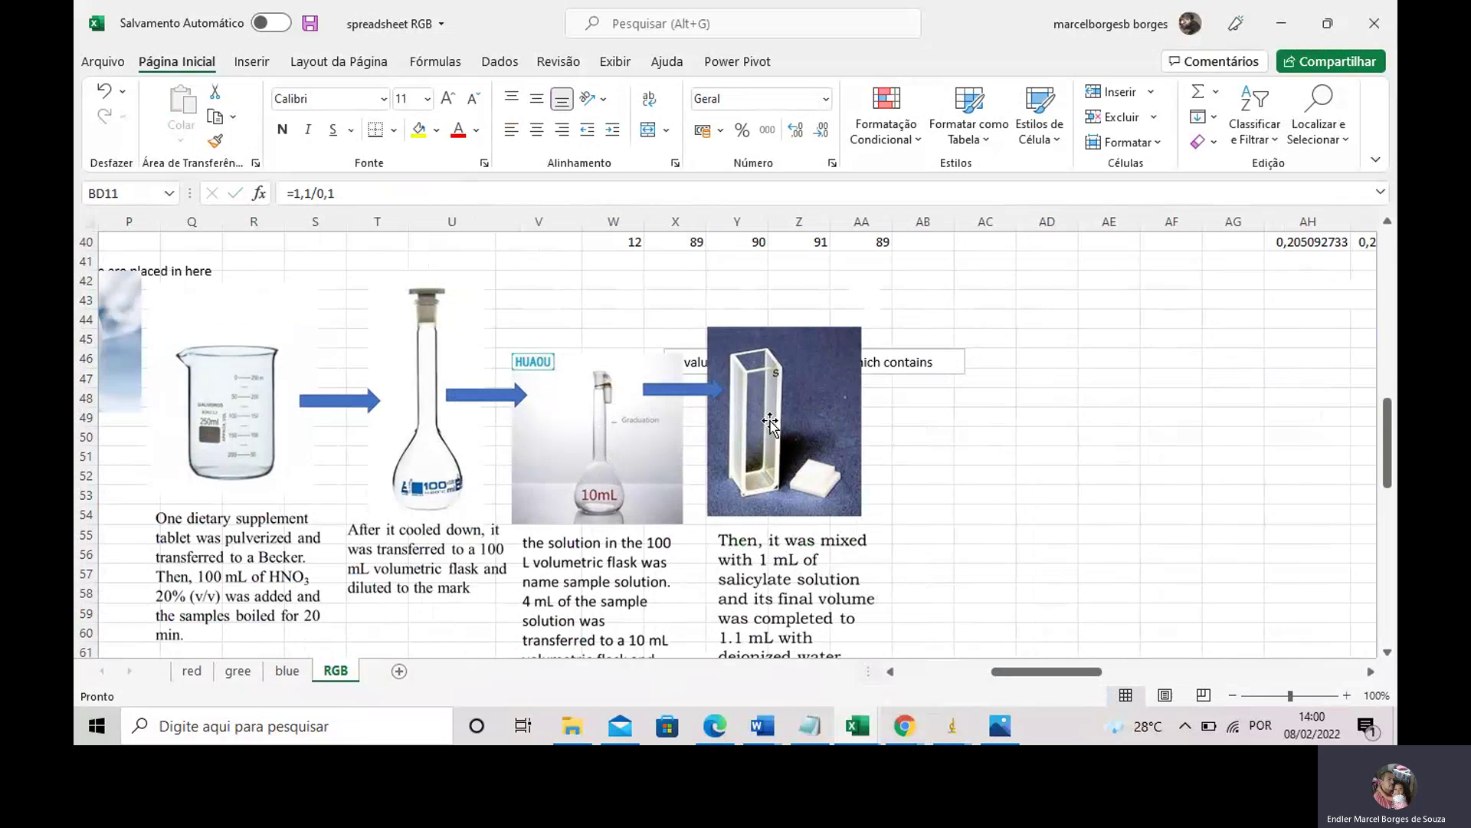
{"action": "left_click", "coordinate": [767, 289]}
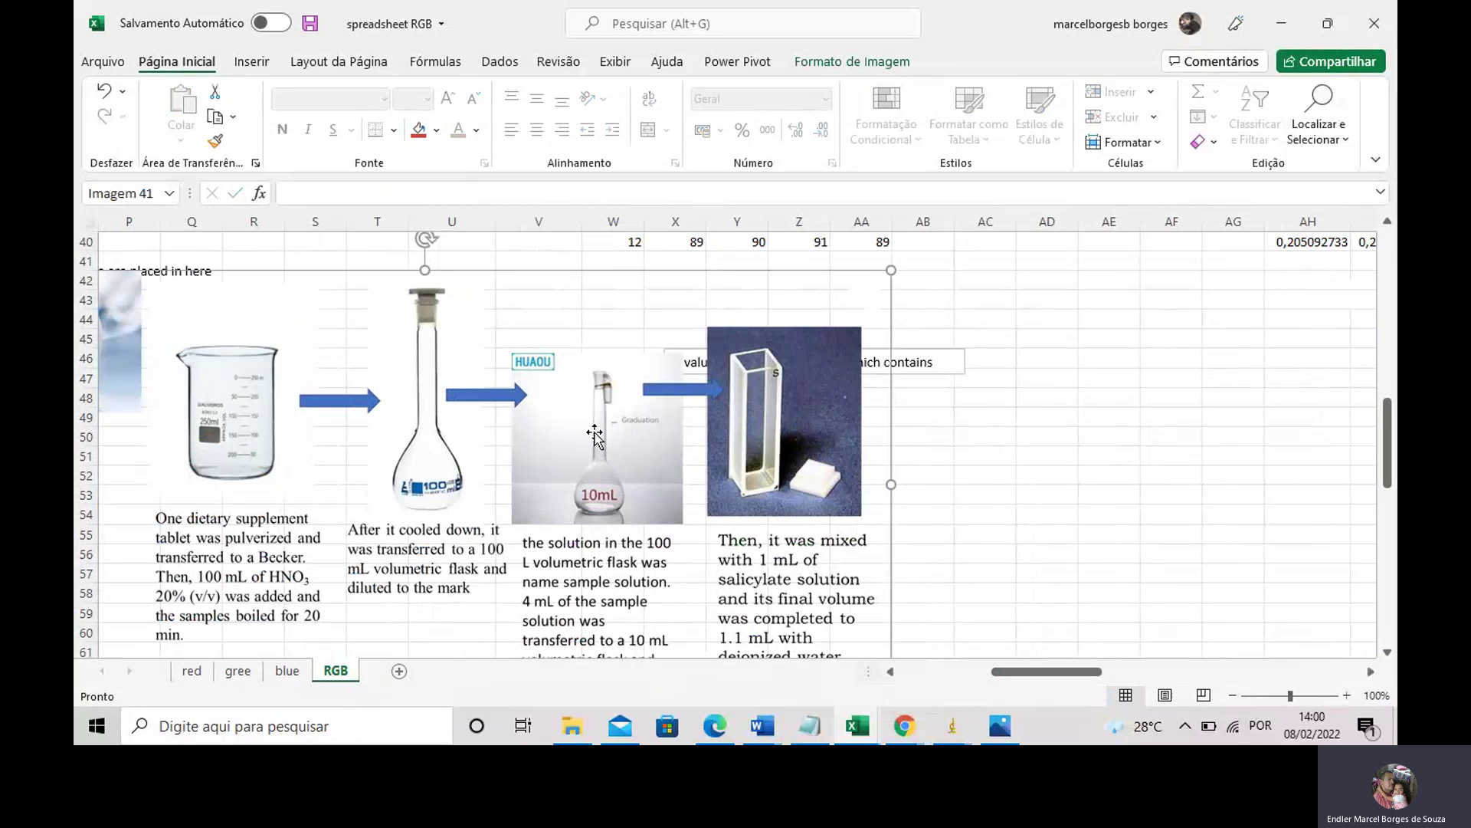
{"action": "left_click", "coordinate": [996, 445]}
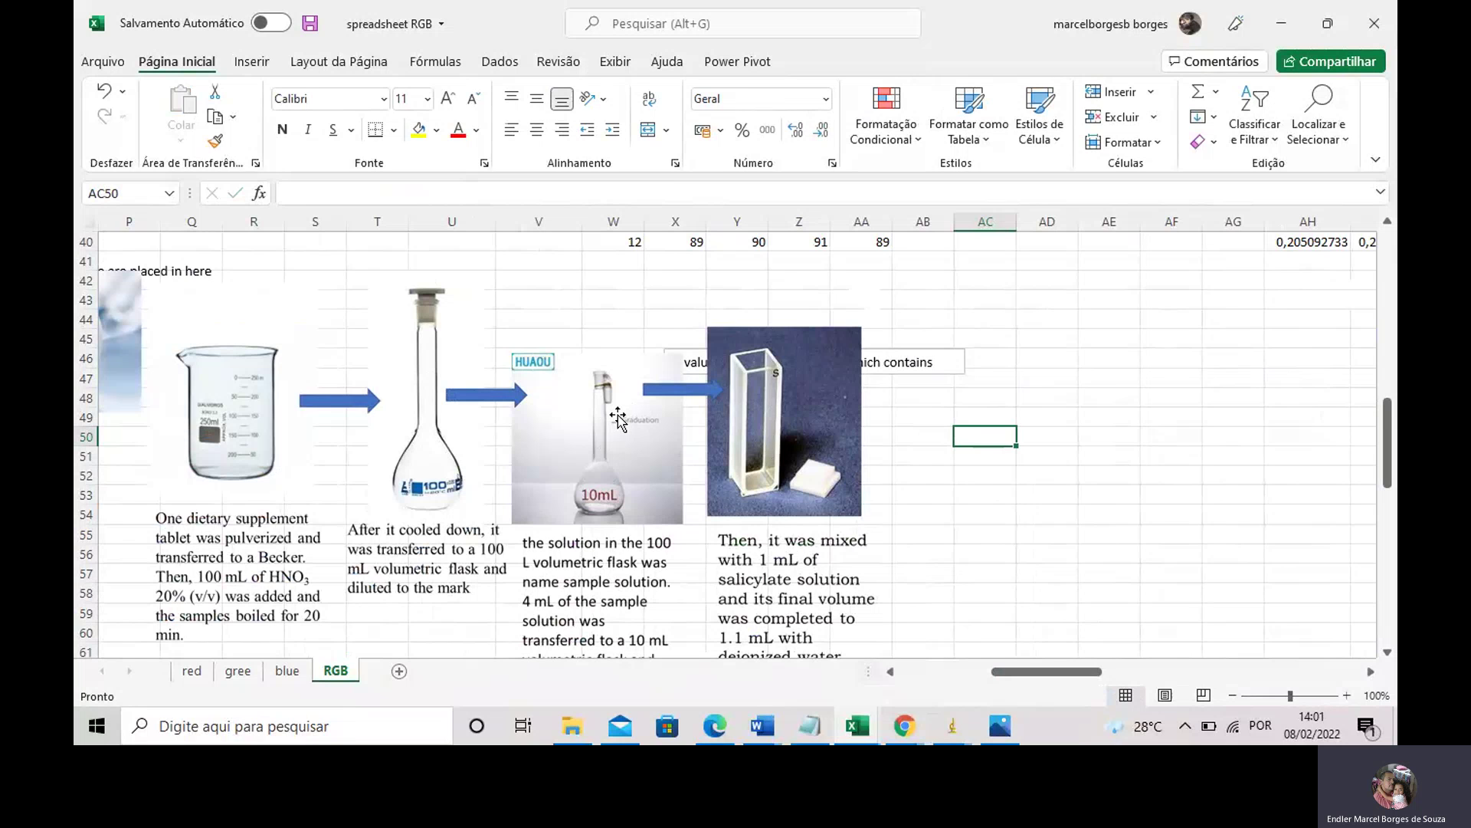
{"action": "left_click", "coordinate": [1021, 338]}
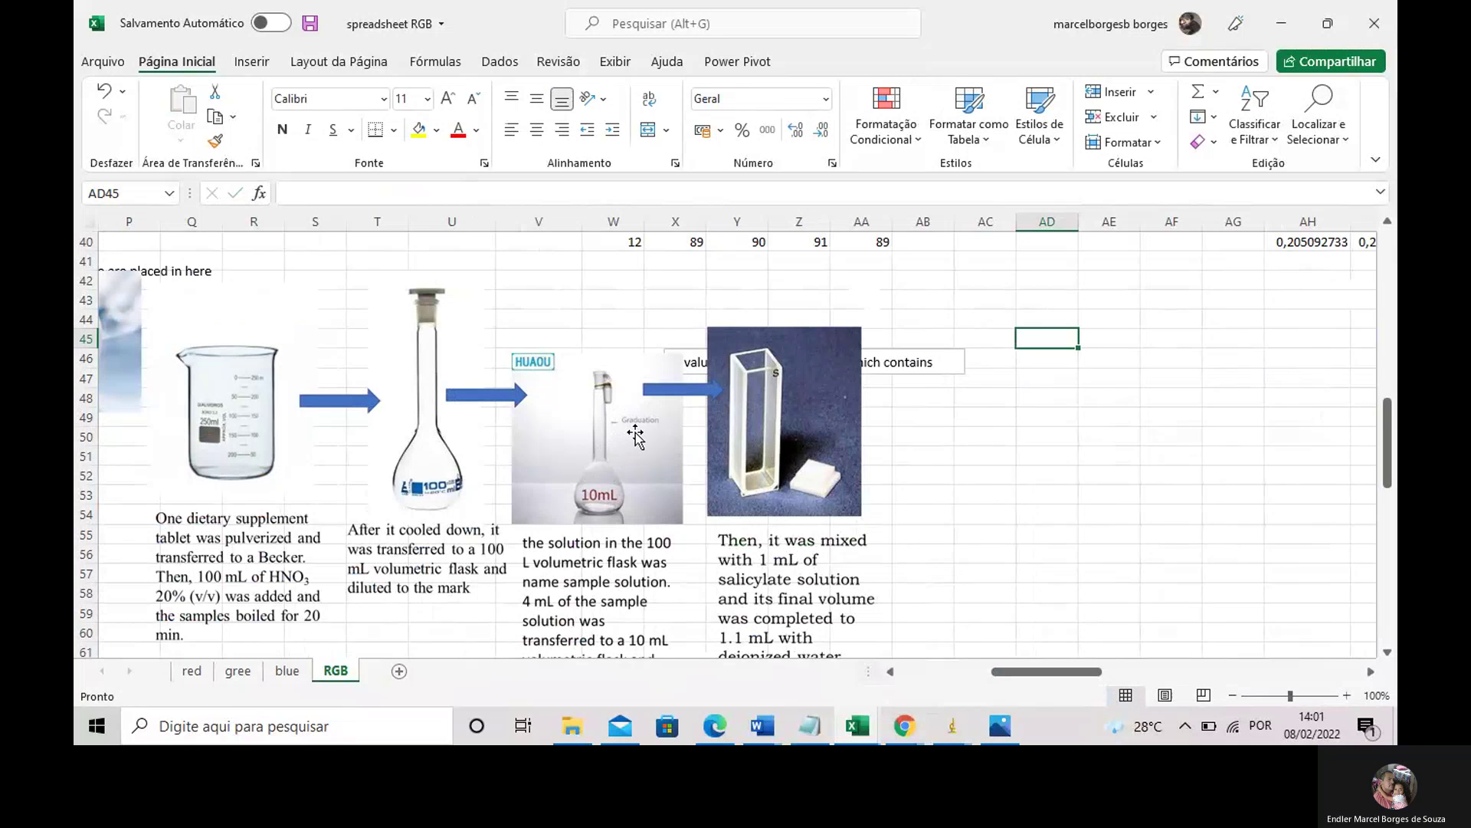
{"action": "left_click", "coordinate": [635, 438]}
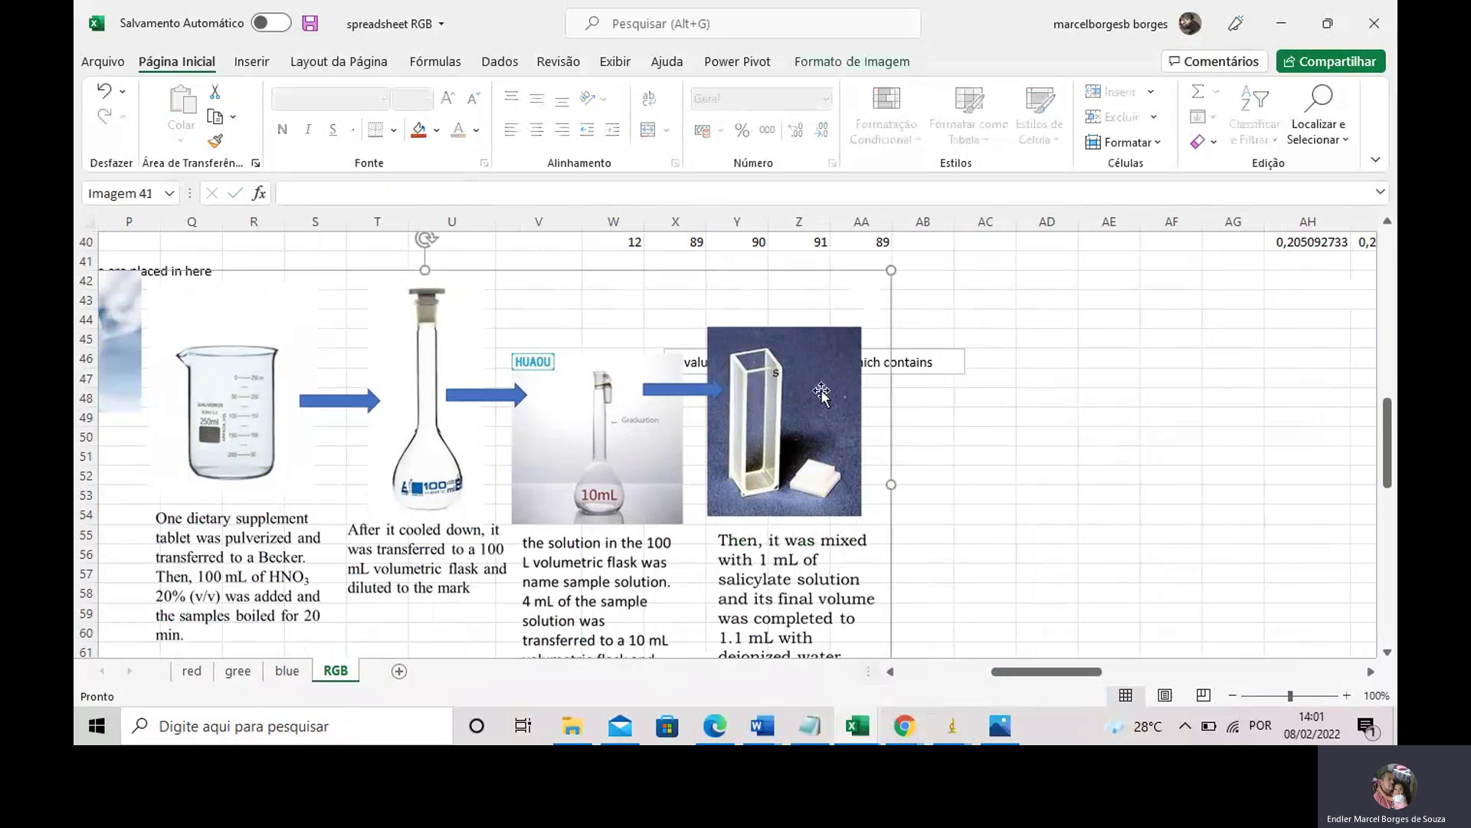
{"action": "left_click", "coordinate": [1048, 407]}
{"action": "left_click", "coordinate": [986, 407]}
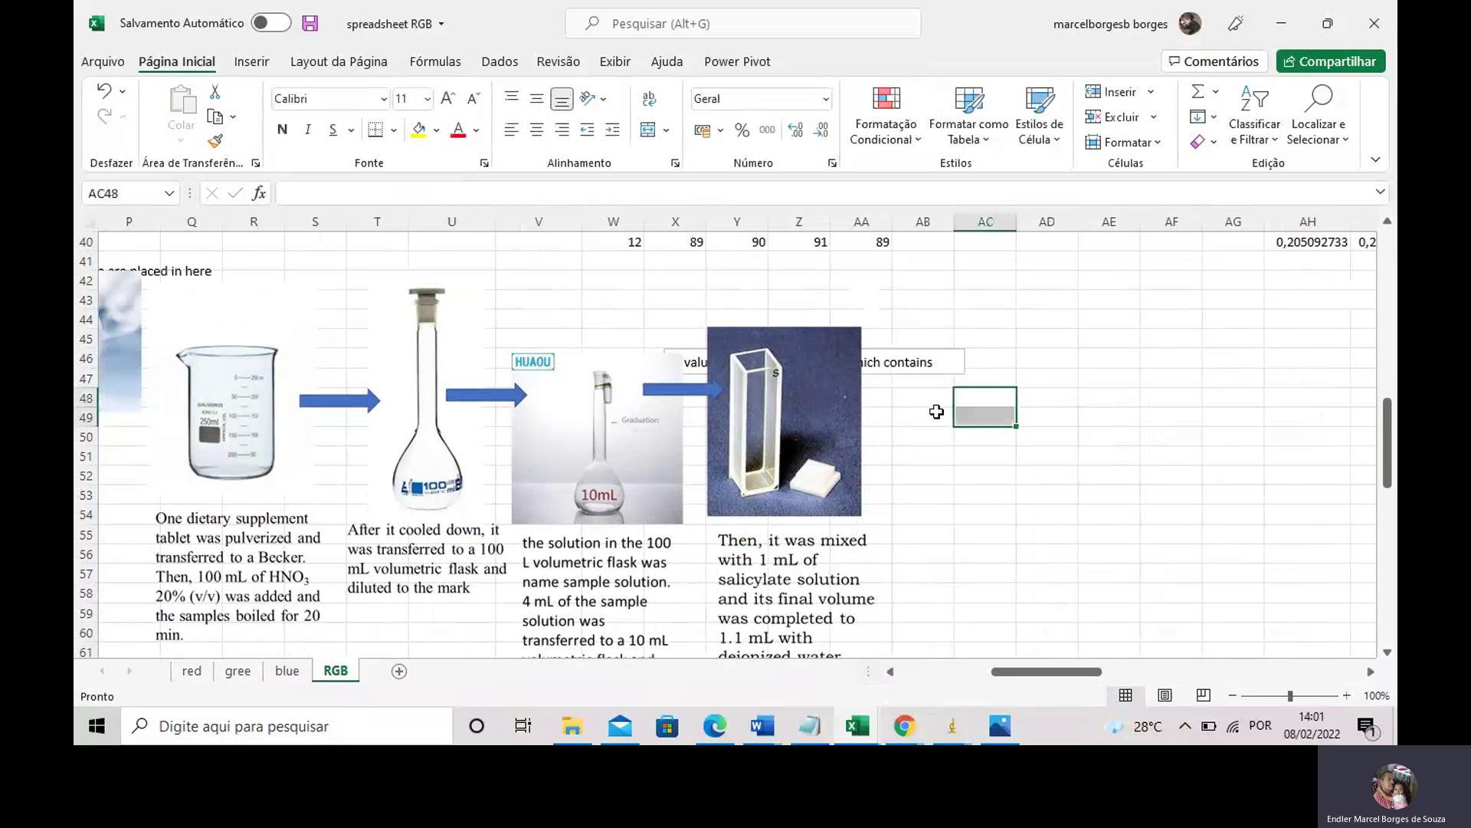
{"action": "left_click", "coordinate": [632, 418]}
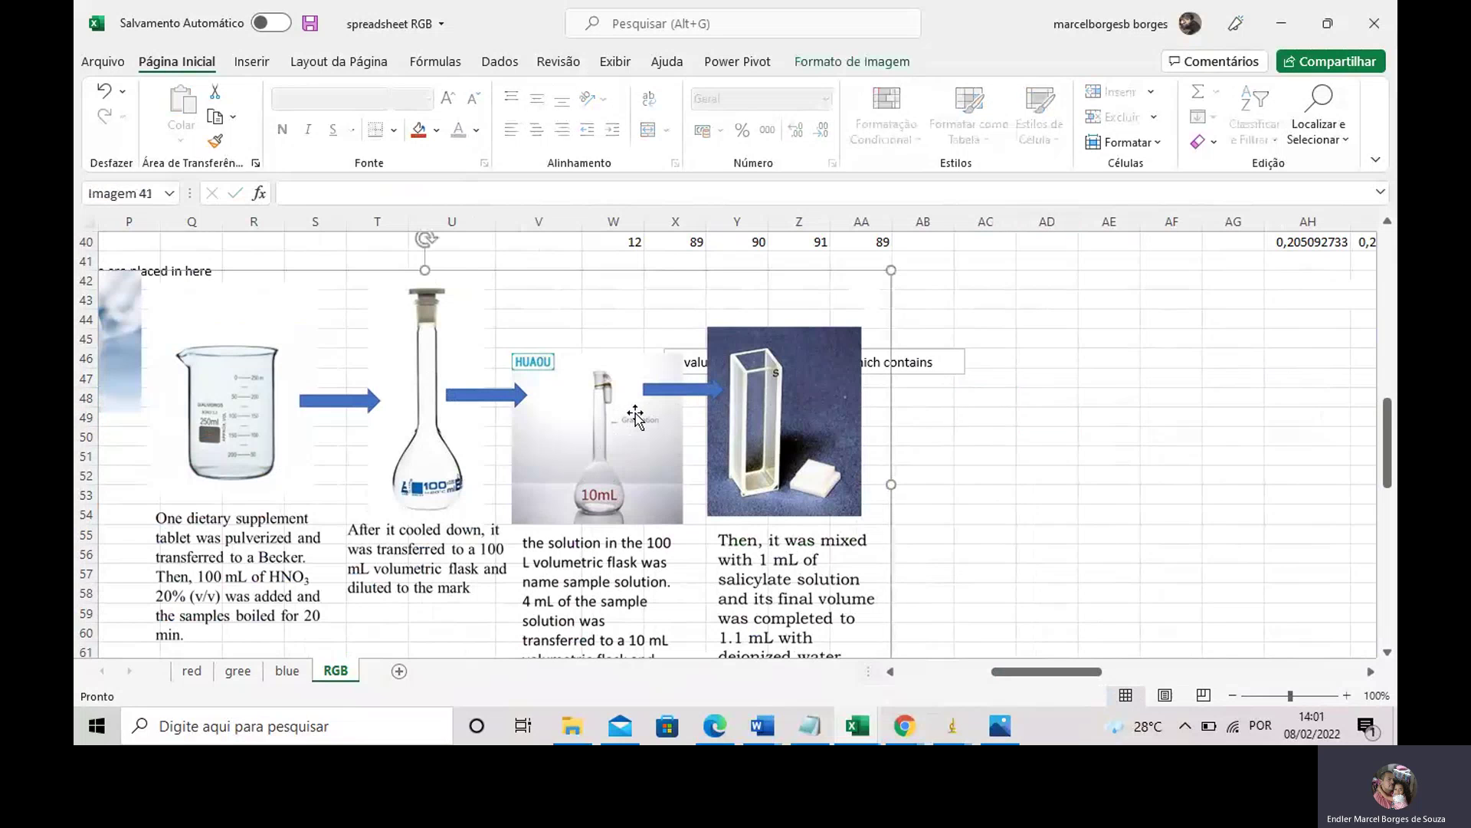
{"action": "left_click_drag", "start_coordinate": [1384, 484], "coordinate": [1388, 234]}
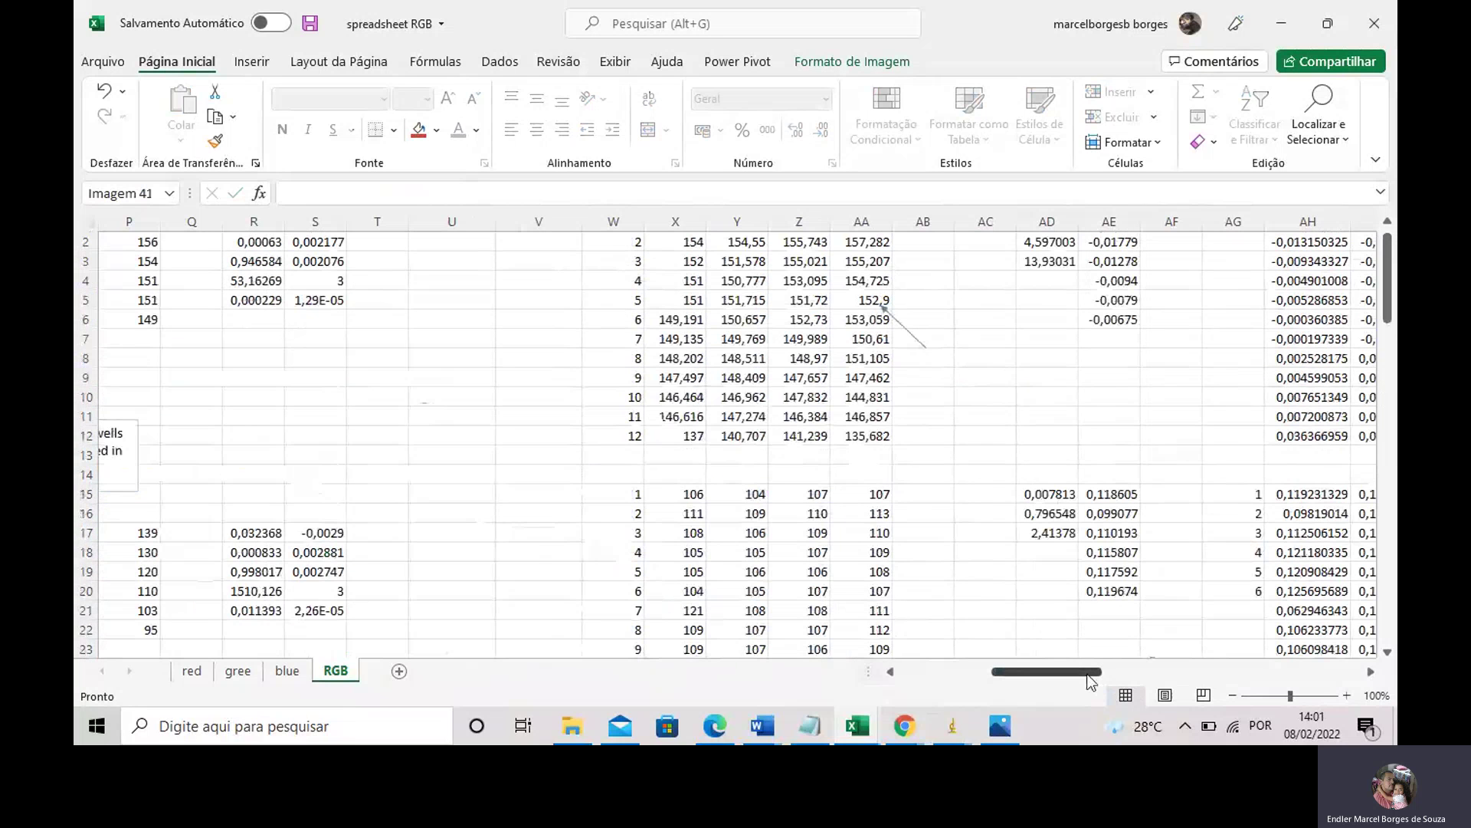
{"action": "left_click_drag", "start_coordinate": [1089, 672], "coordinate": [1202, 672]}
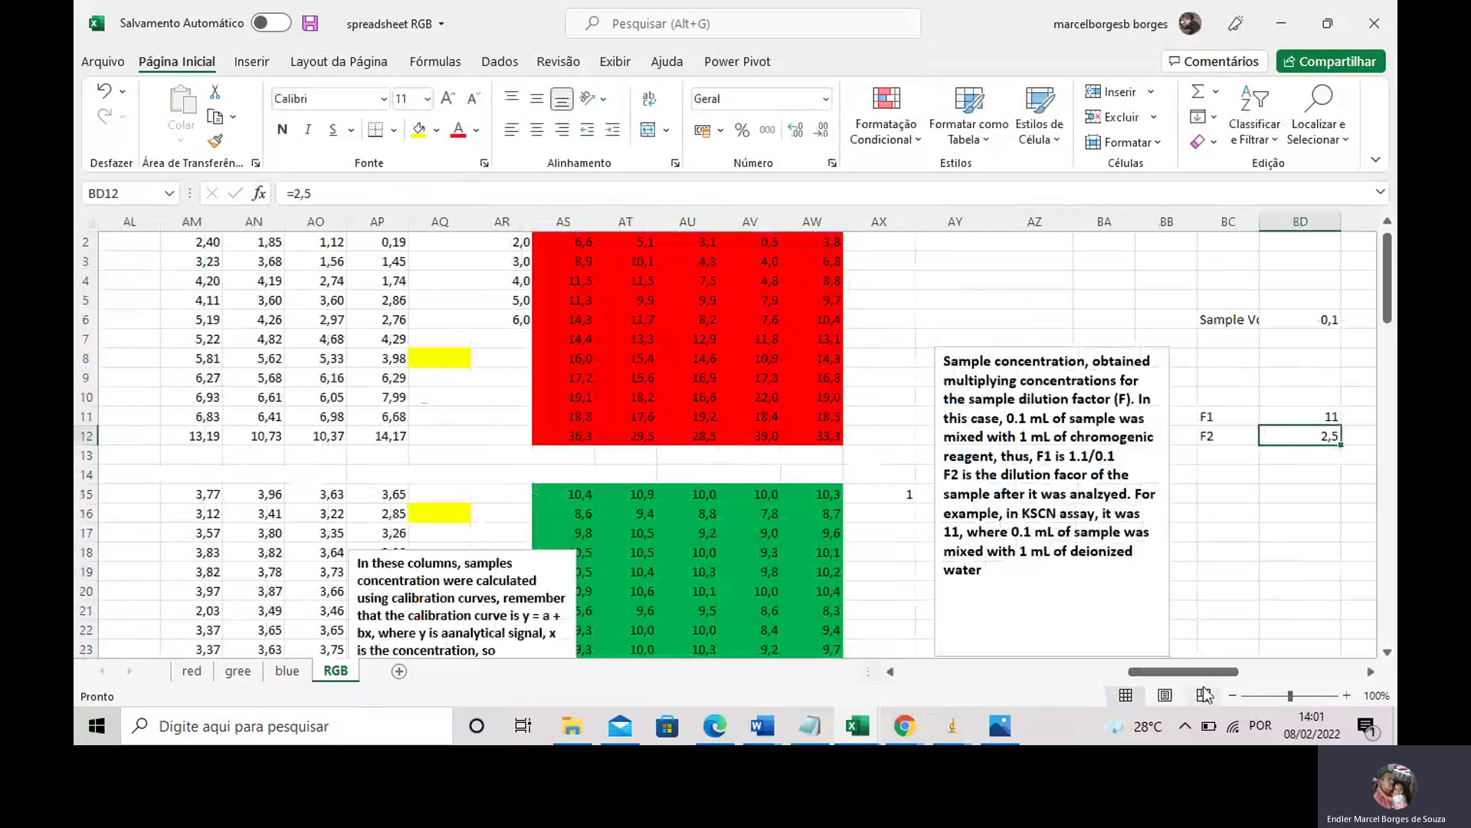
- Check the formulas behind the Fe working solution concentration in G5 and G6
{"action": "left_click_drag", "start_coordinate": [1132, 671], "coordinate": [903, 646]}
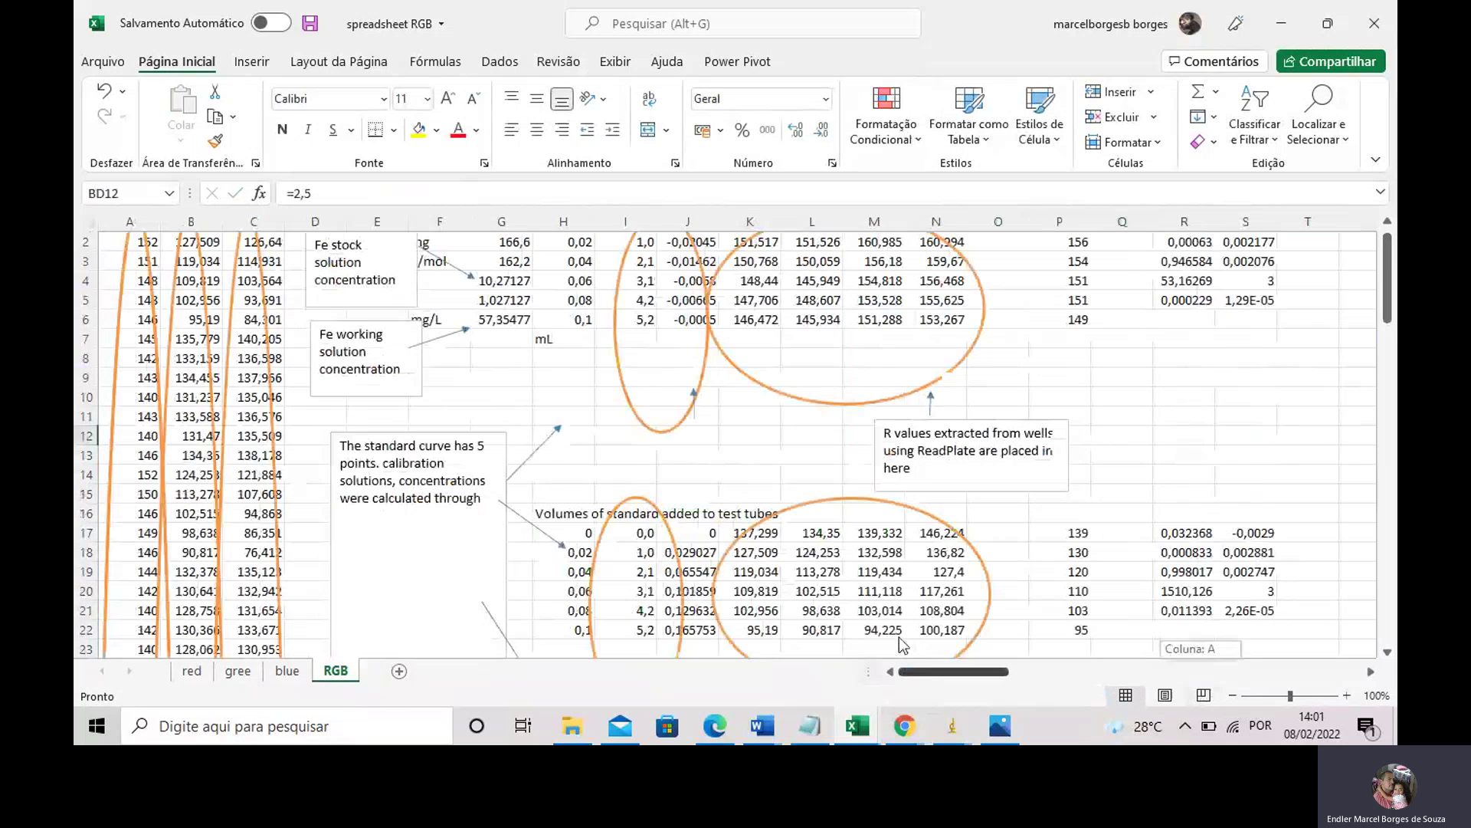
{"action": "scroll", "coordinate": [498, 383], "scroll_direction": "up", "scroll_amount": 1}
{"action": "left_click", "coordinate": [498, 381]}
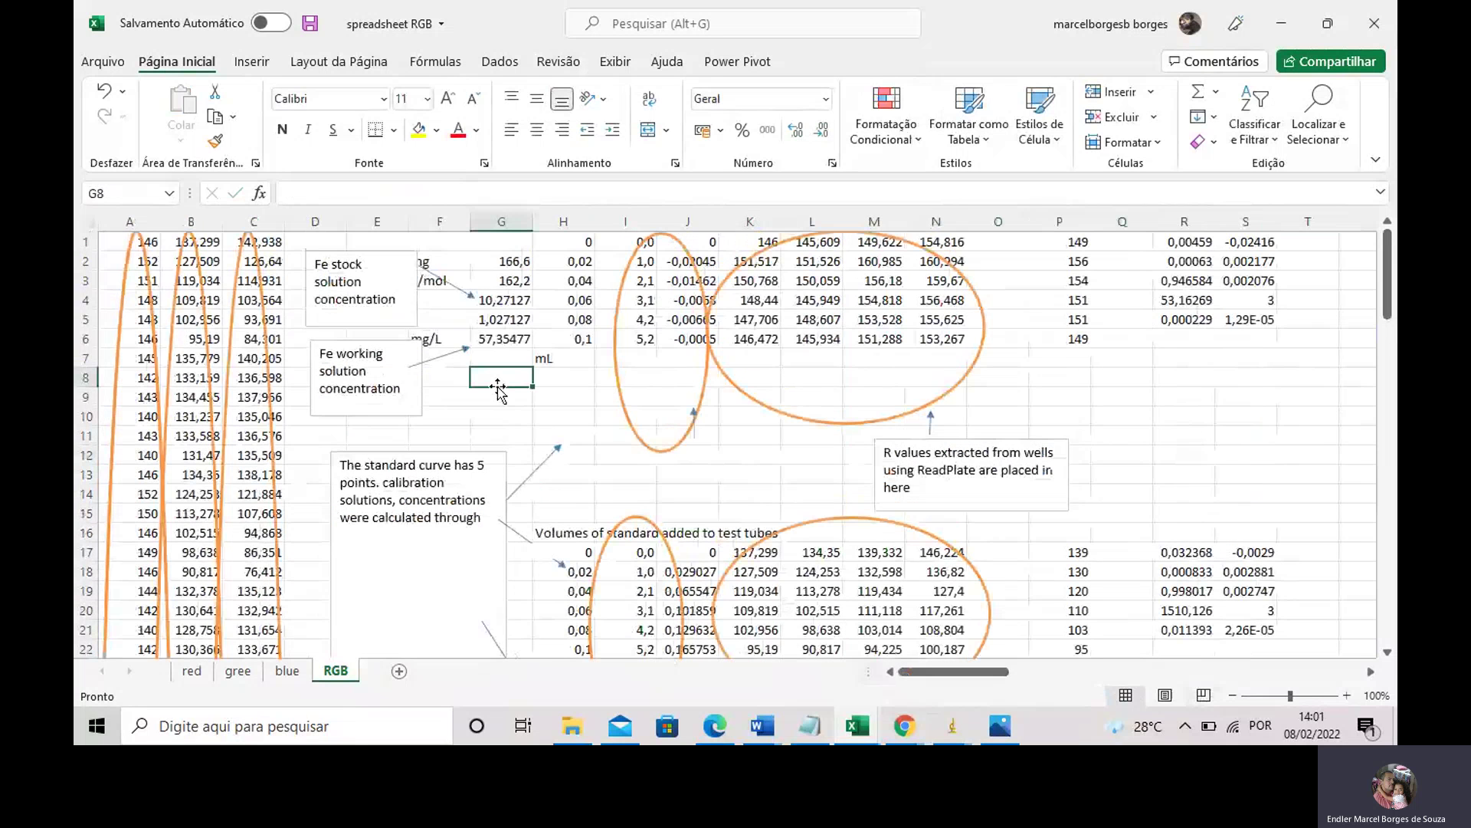
{"action": "left_click", "coordinate": [473, 418]}
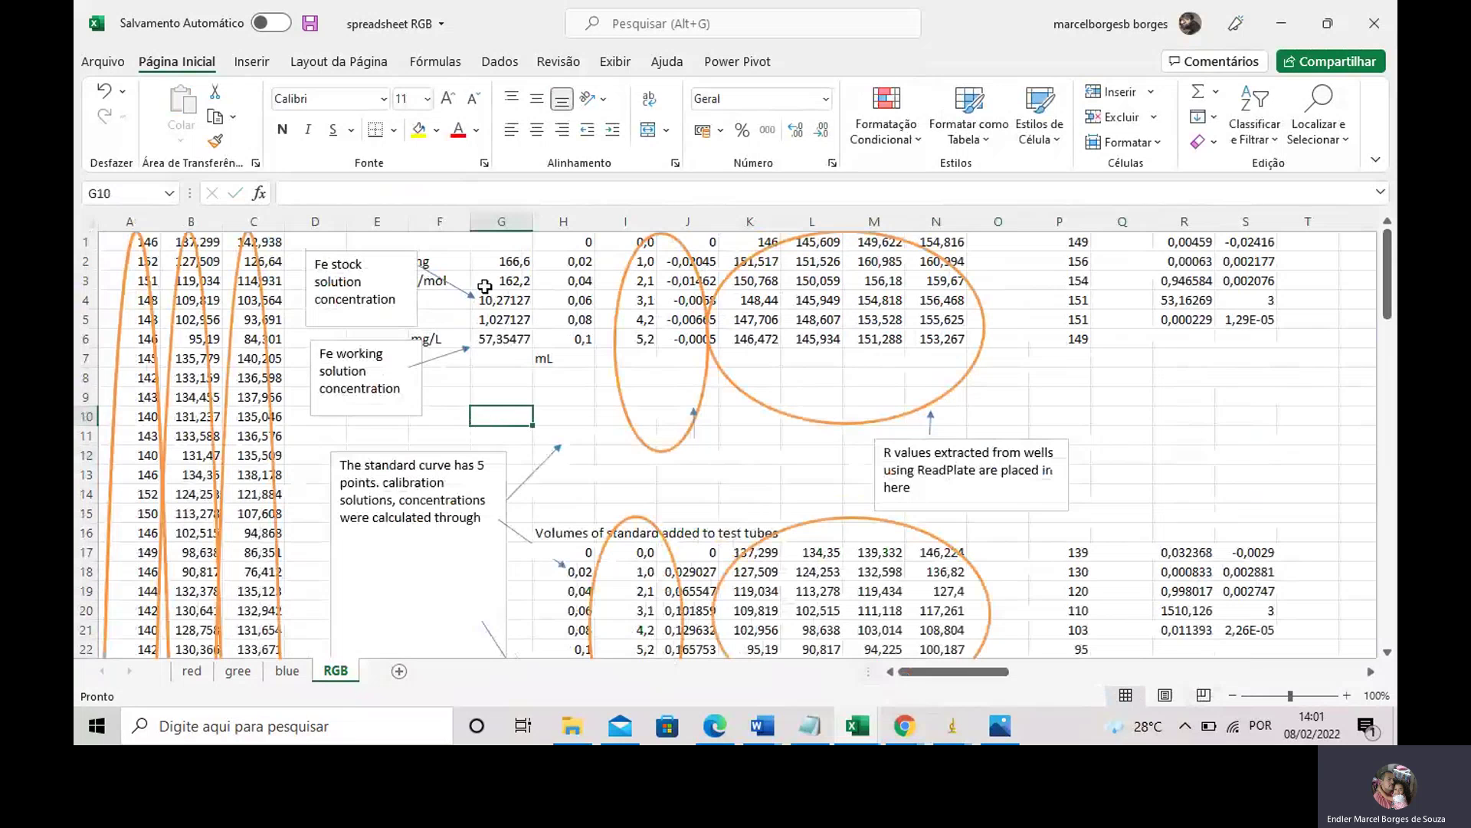
{"action": "double_click", "coordinate": [502, 320]}
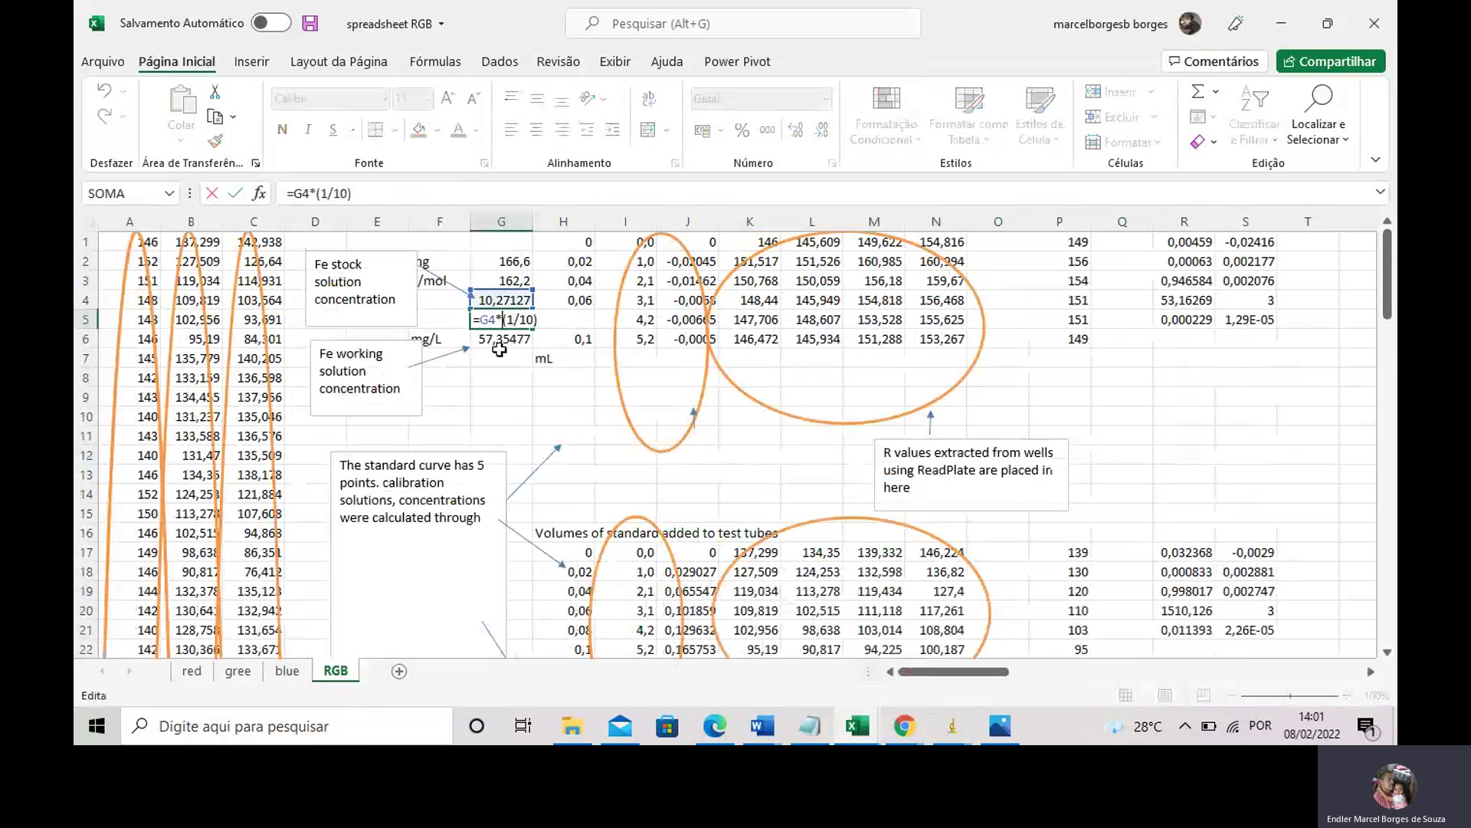
{"action": "left_click_drag", "start_coordinate": [497, 319], "coordinate": [480, 319]}
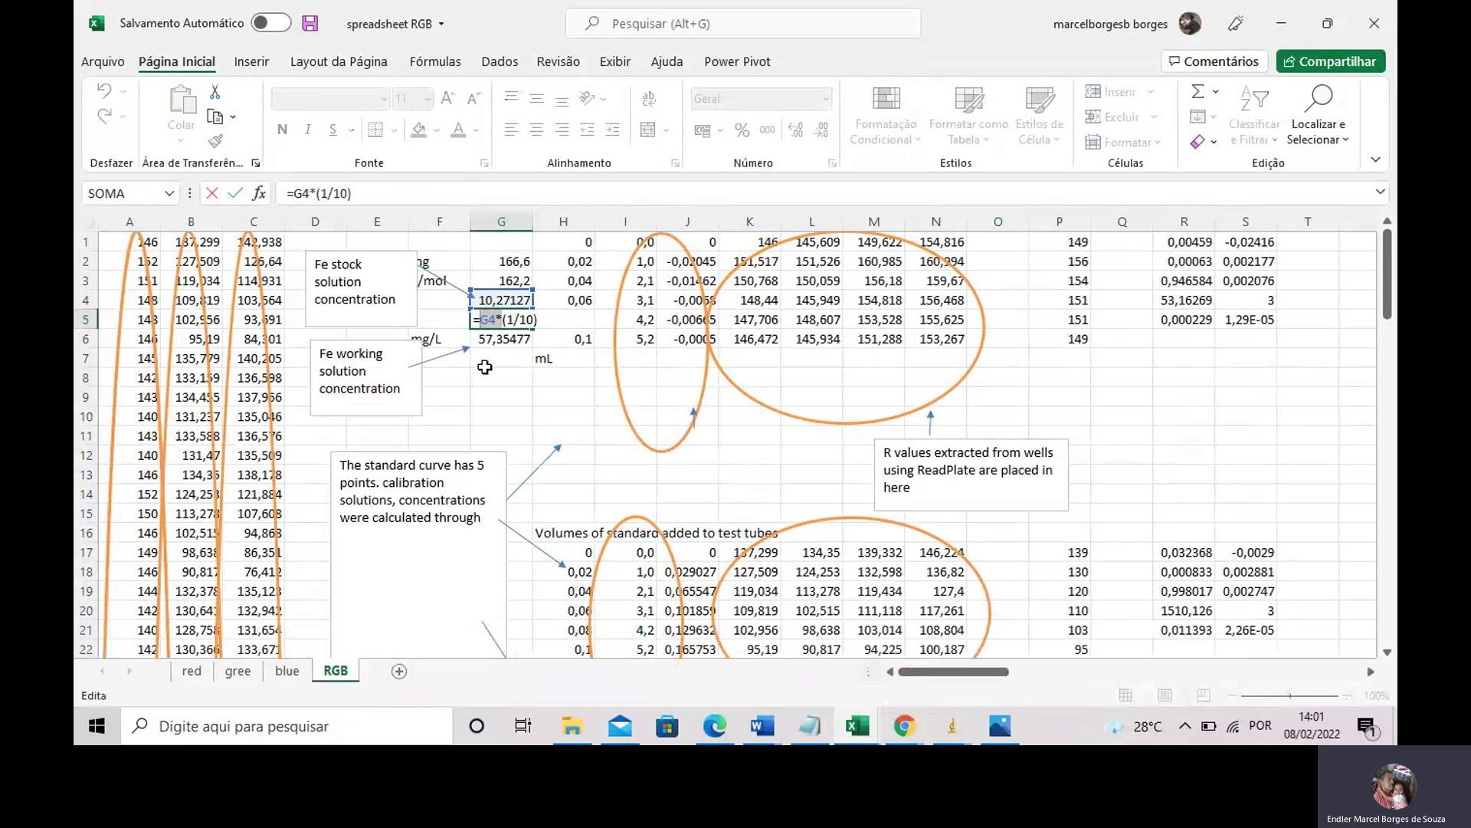
{"action": "key", "text": "ctrl+Return"}
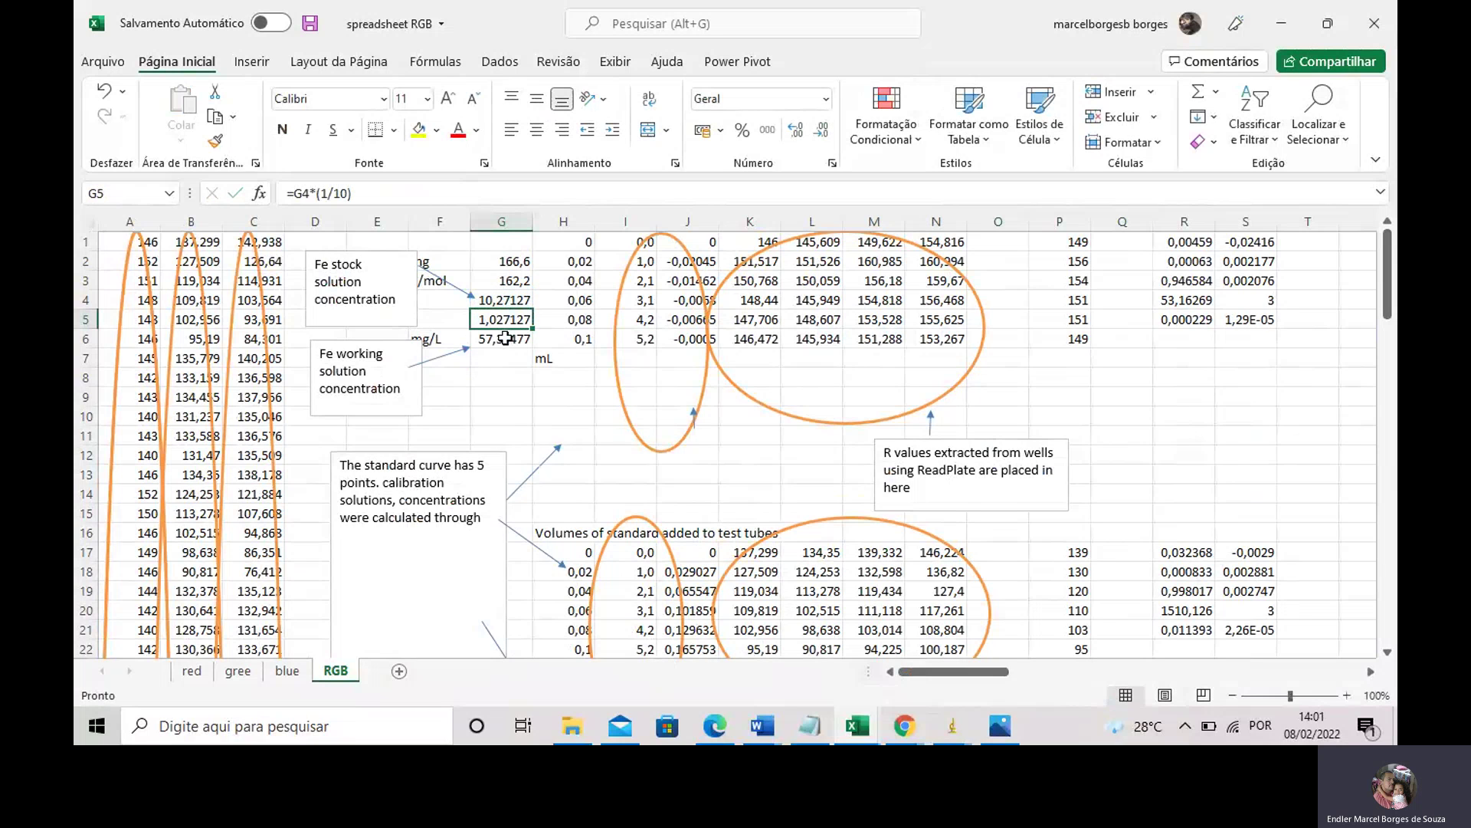
{"action": "double_click", "coordinate": [505, 338]}
{"action": "left_click", "coordinate": [500, 377]}
- Inspect the 1/10 dilution term in the G5 formula, discarding any accidental change to it
{"action": "double_click", "coordinate": [527, 321]}
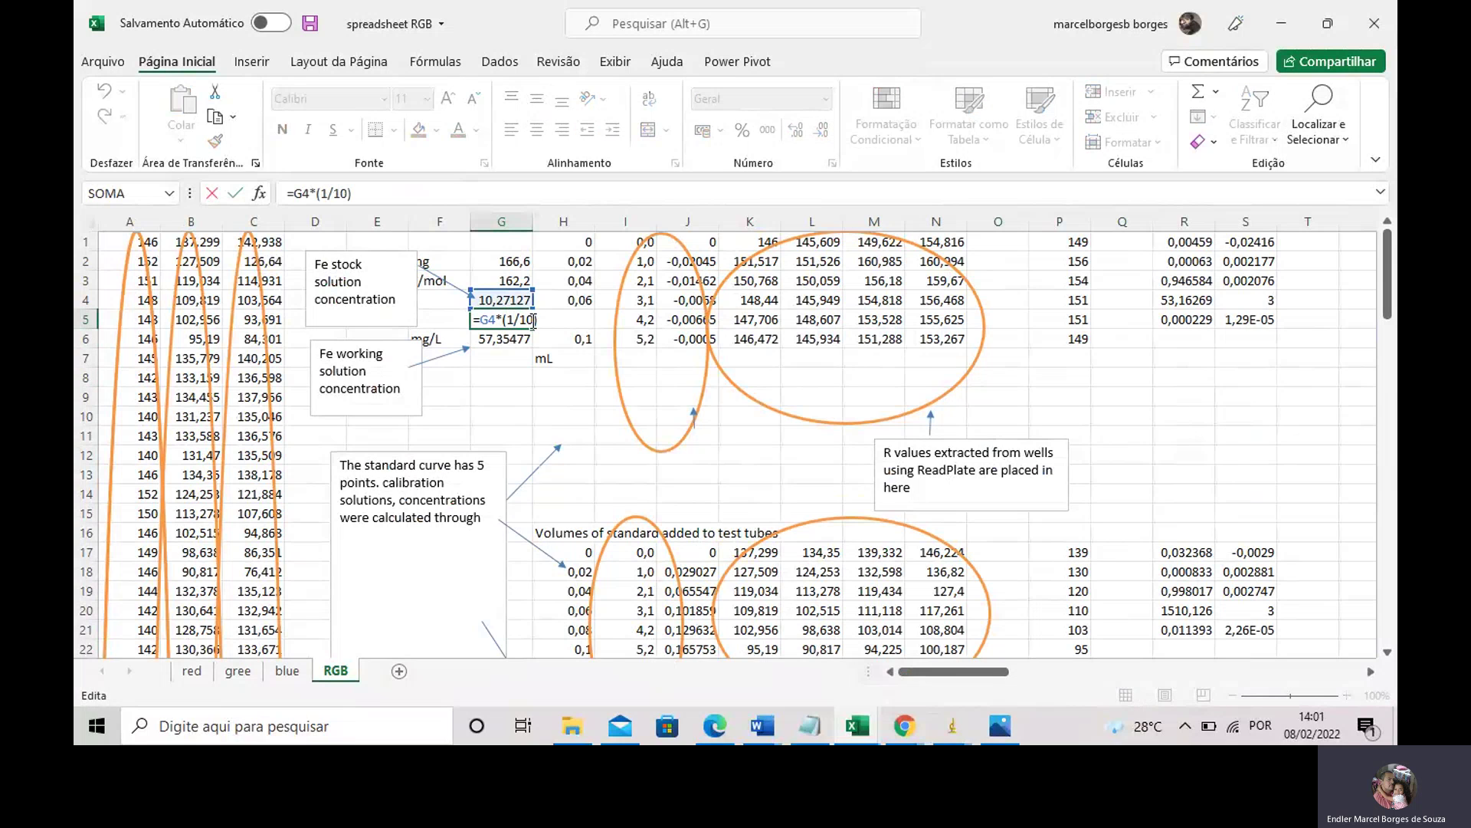
{"action": "left_click_drag", "start_coordinate": [535, 320], "coordinate": [508, 319]}
{"action": "left_click", "coordinate": [514, 314]}
{"action": "left_click_drag", "start_coordinate": [518, 318], "coordinate": [511, 320]}
{"action": "left_click", "coordinate": [732, 453]}
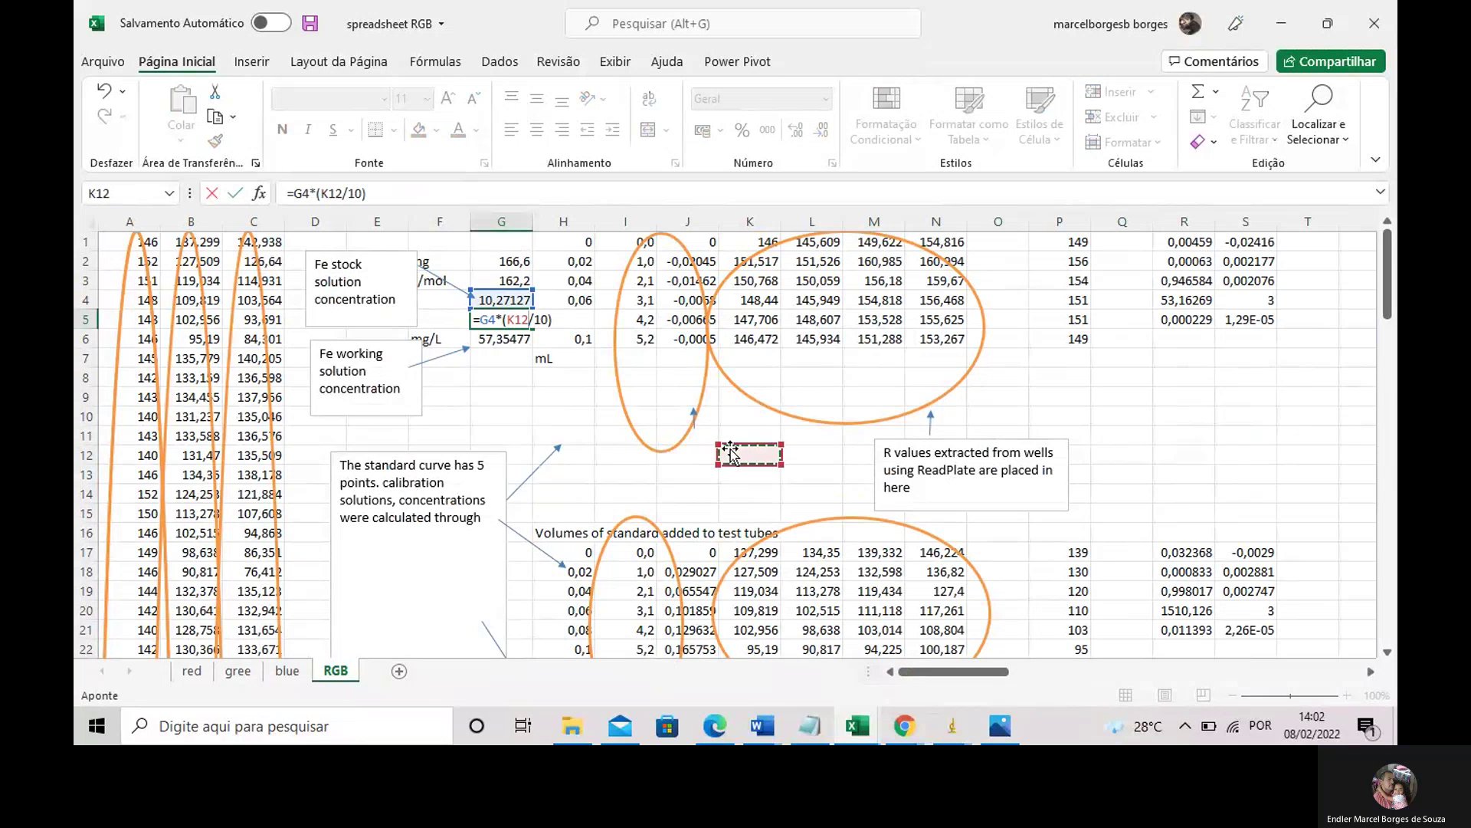
{"action": "key", "text": "Return"}
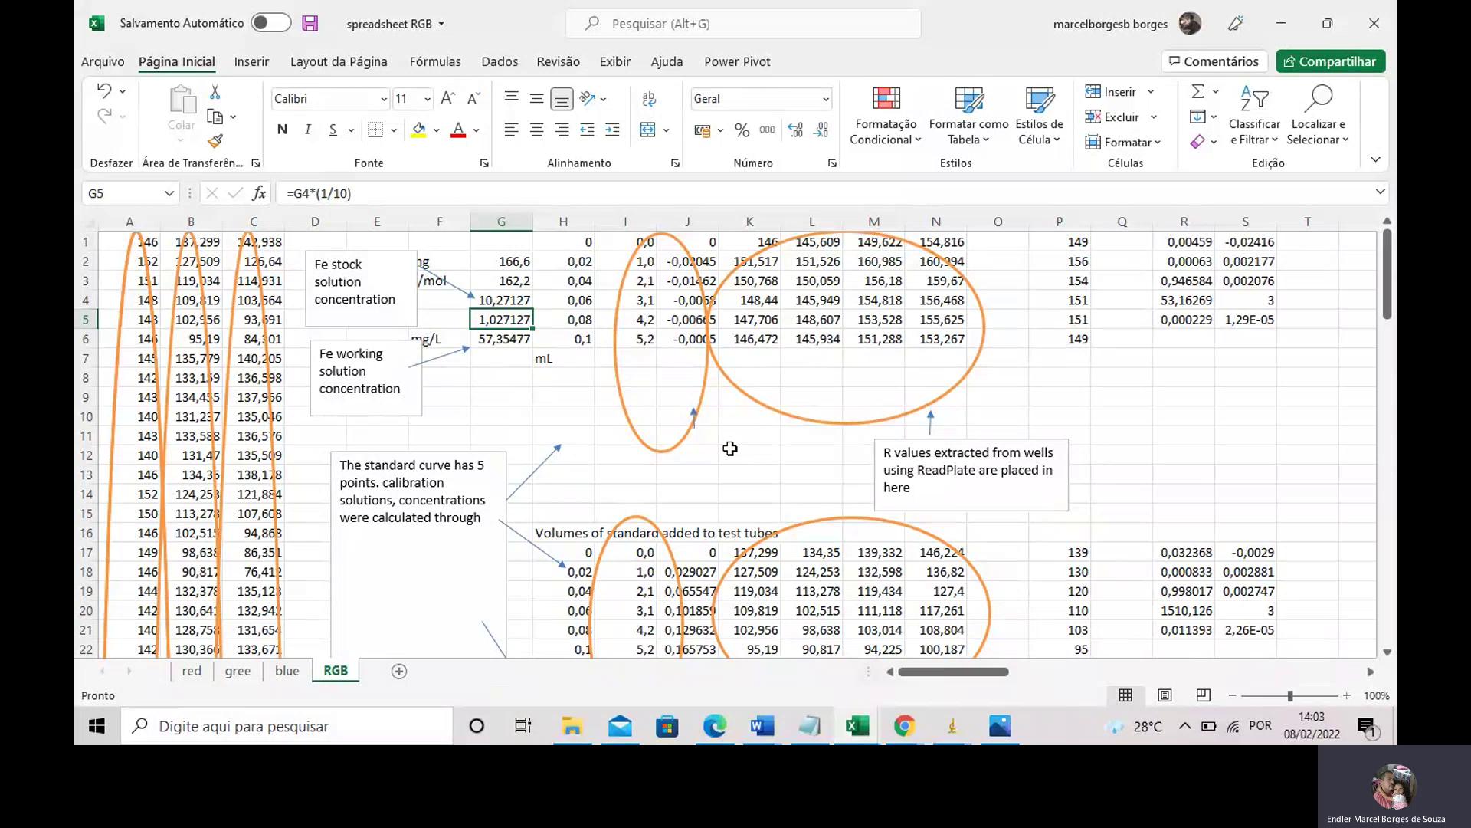
{"action": "left_click", "coordinate": [729, 449]}
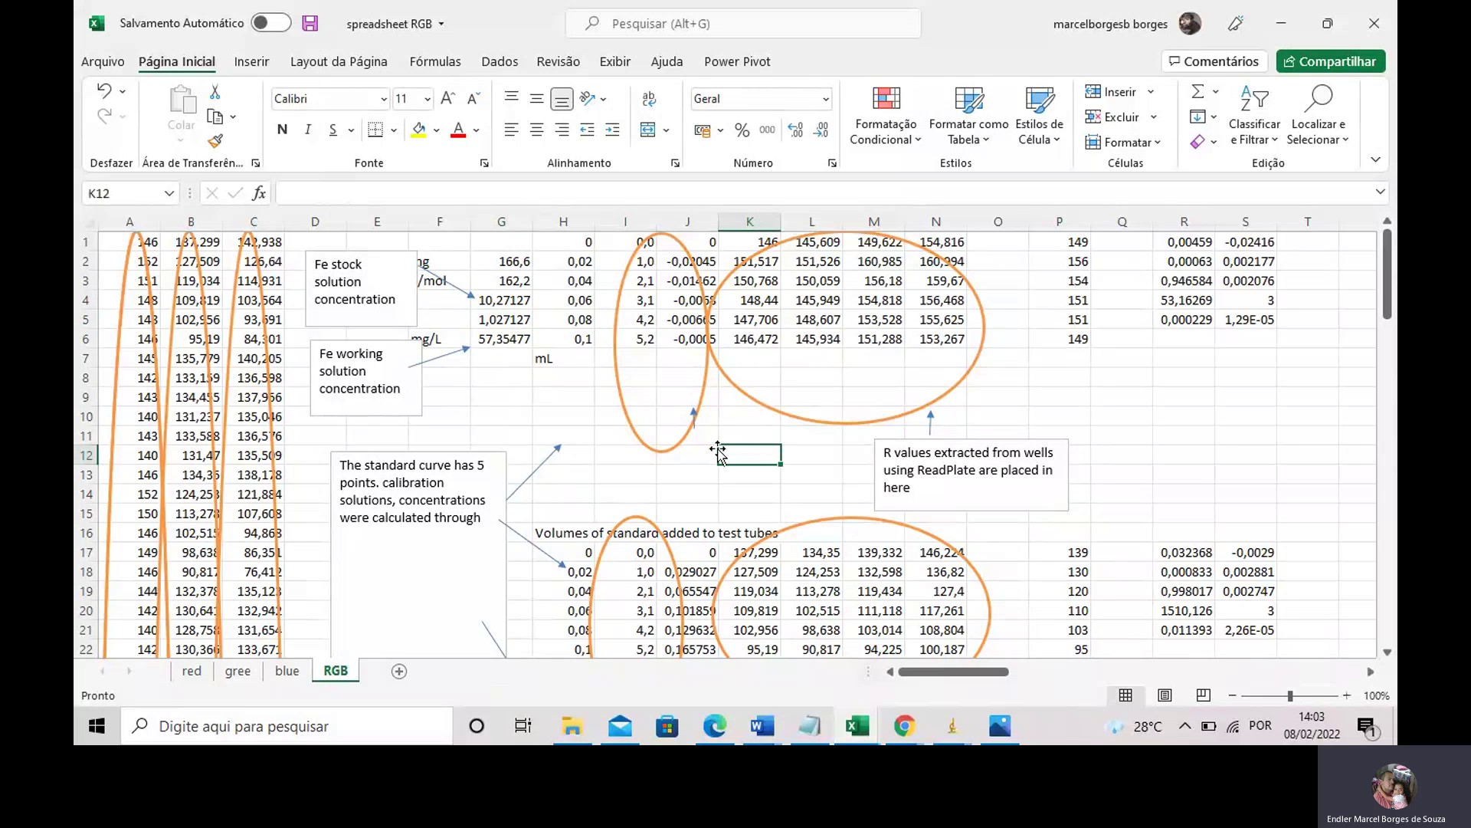
- Switch to Photos to view the well plate image PI 1 b.png, and switch to Chrome
{"action": "left_click", "coordinate": [989, 732]}
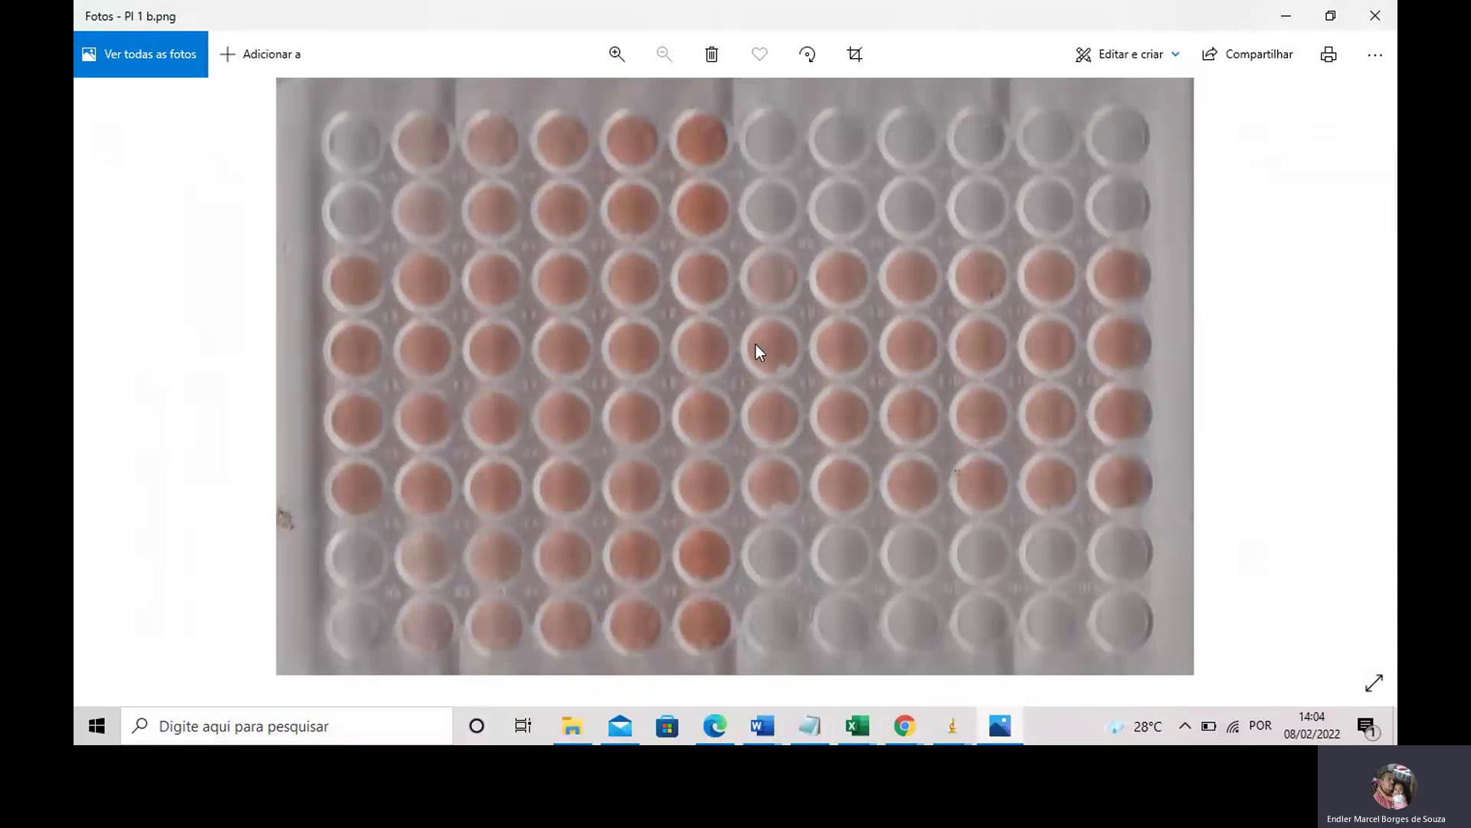
{"action": "left_click", "coordinate": [915, 736]}
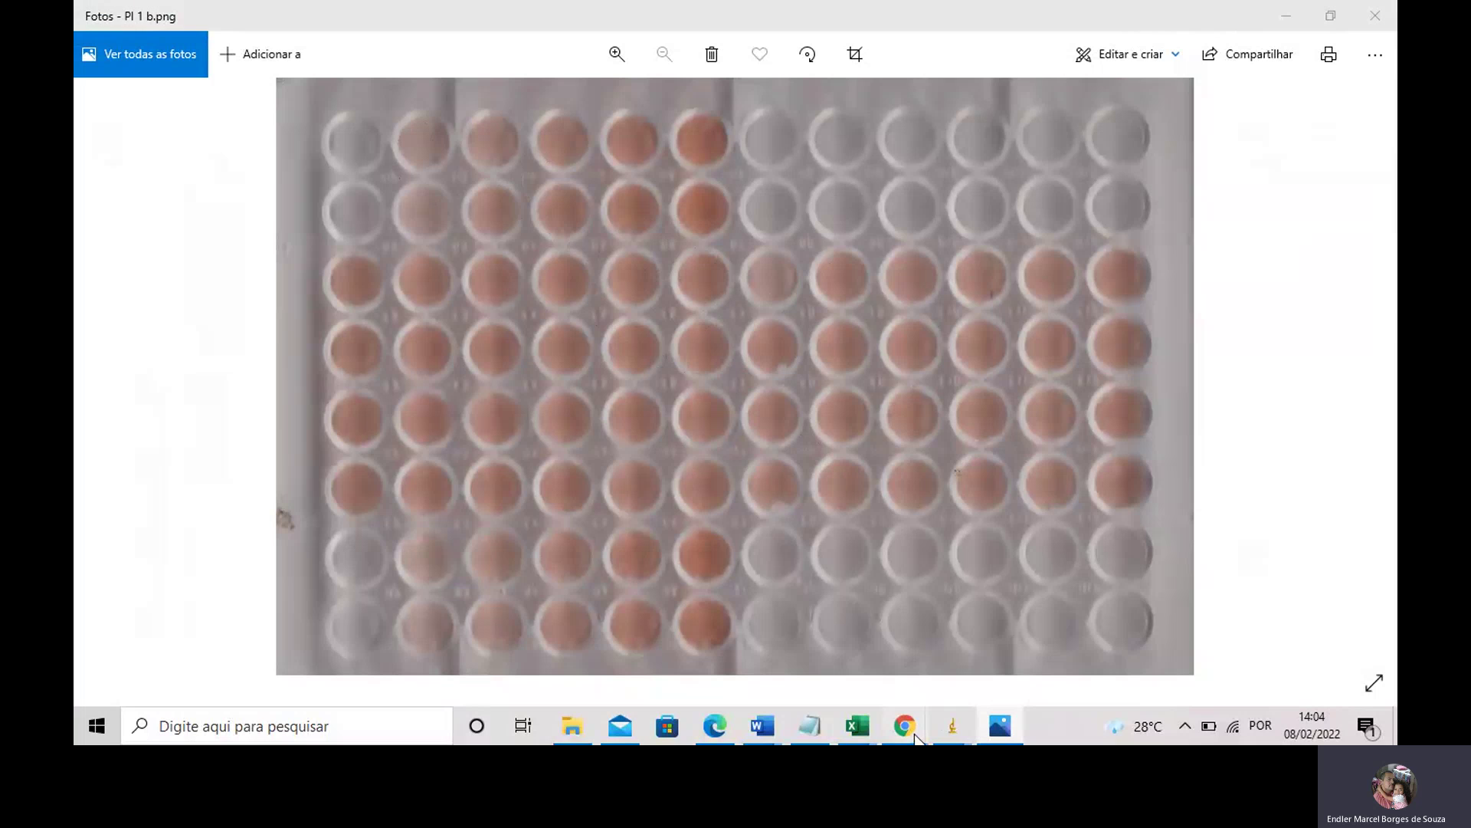